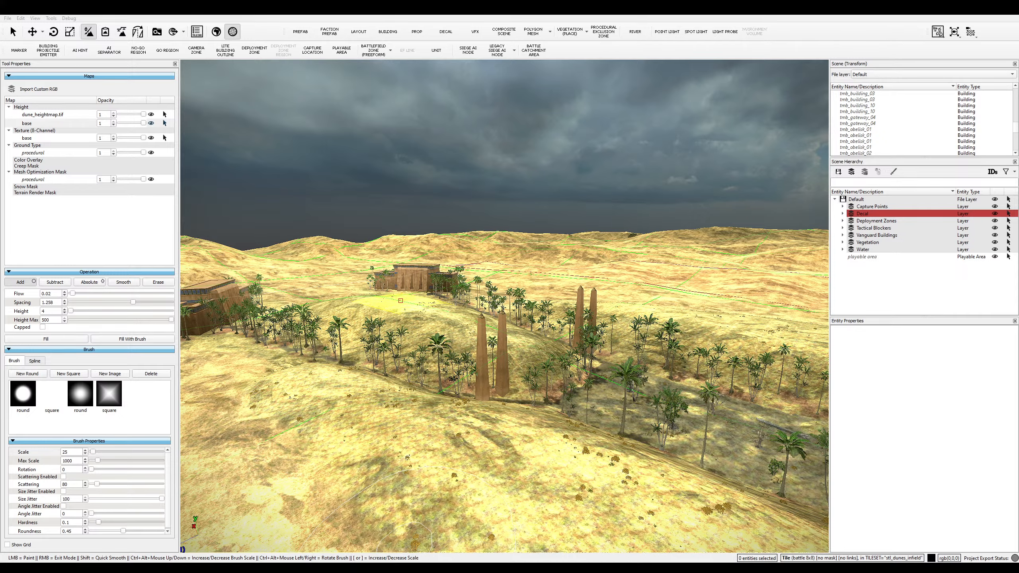
- Fly to the blue-walled temple and place tmb_hieroglyphics_decal_03 at scale 10 on its right tower
key("alt+Tab")
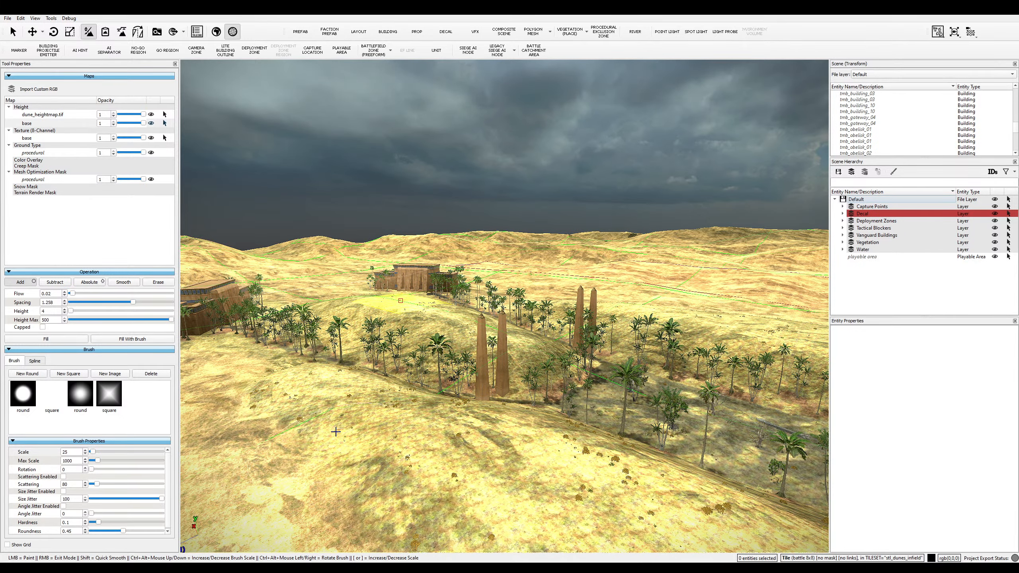
middle_click_drag(581, 302, 377, 541)
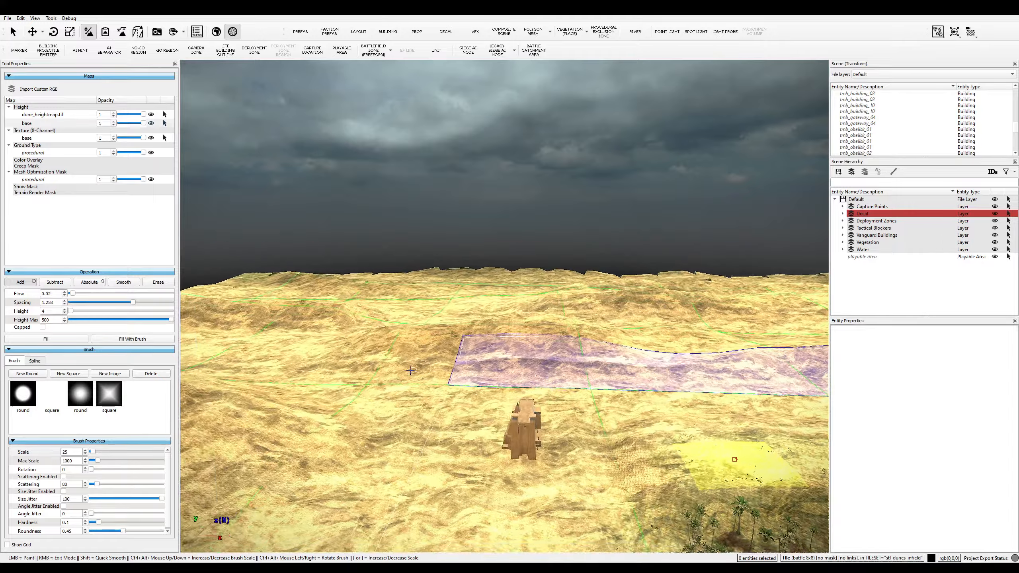
middle_click_drag(387, 379, 378, 463)
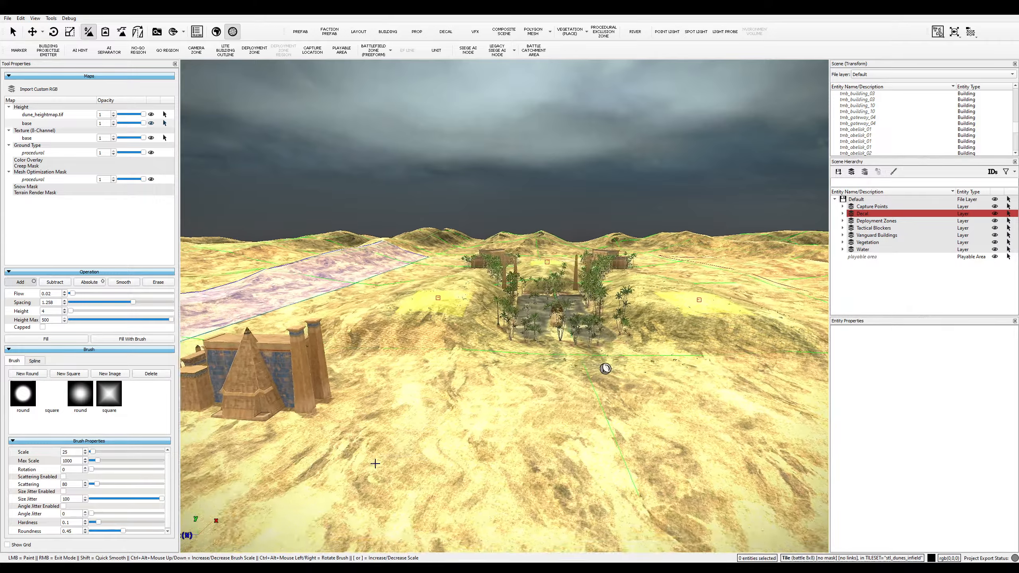
key("w")
key("a")
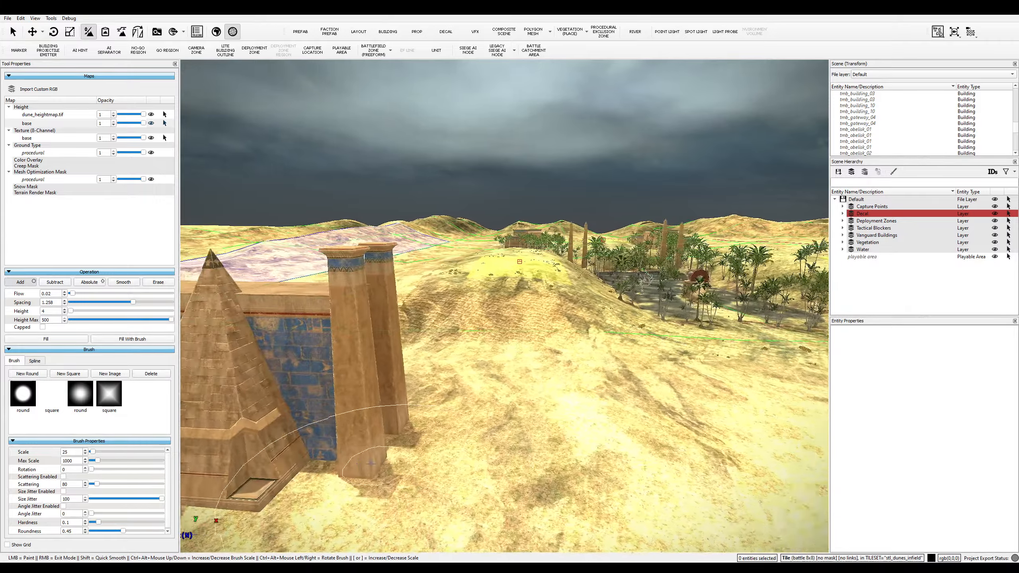
key("shift+w")
key("s")
middle_click_drag(370, 464, 422, 386)
key("w")
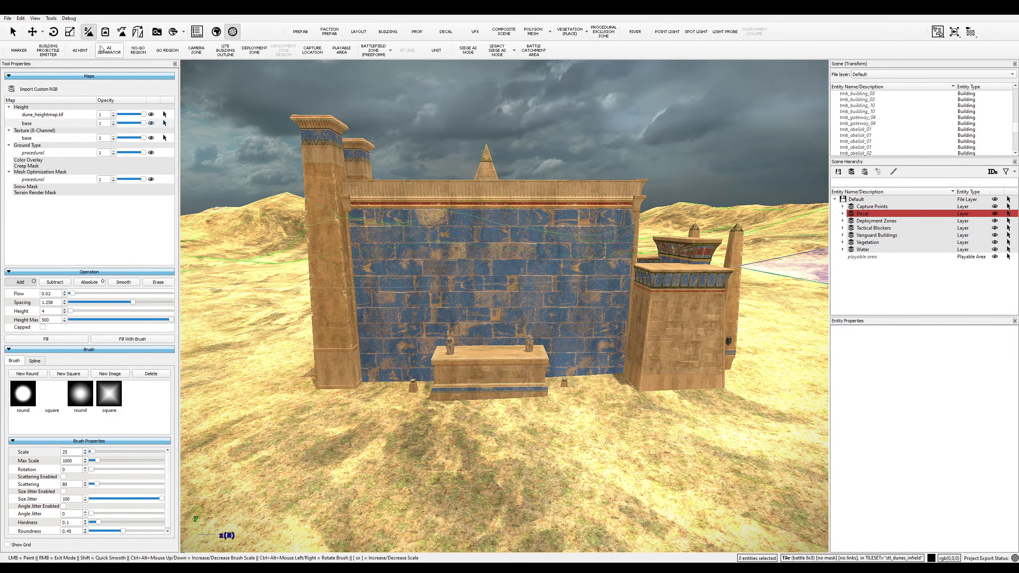
left_click(440, 38)
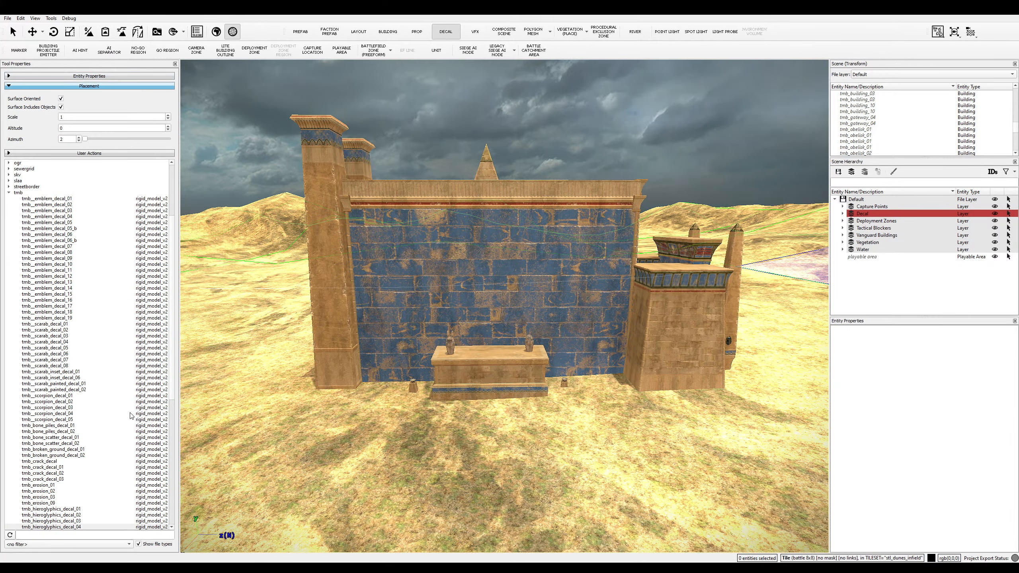
left_click(72, 521)
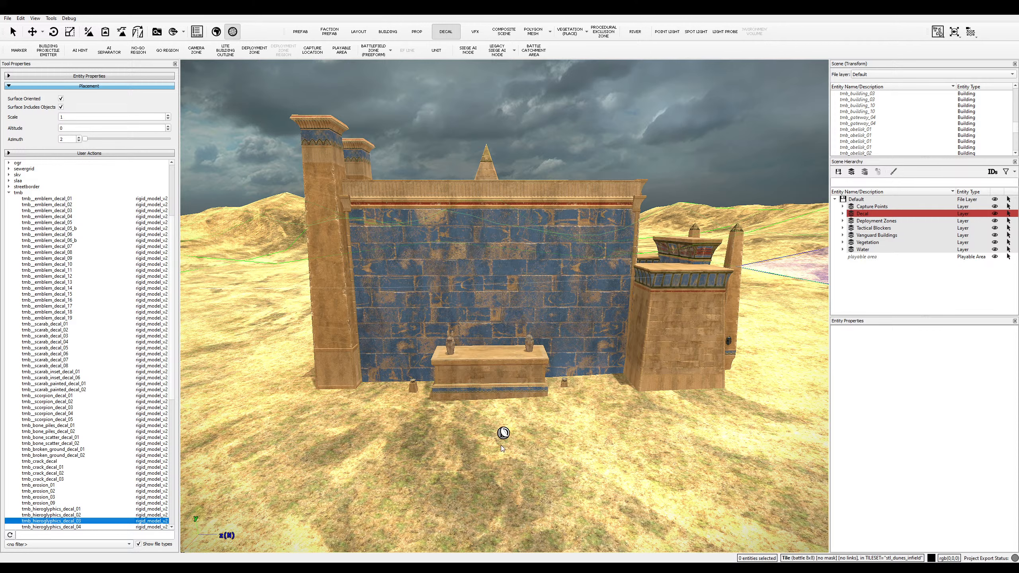
left_click(64, 117)
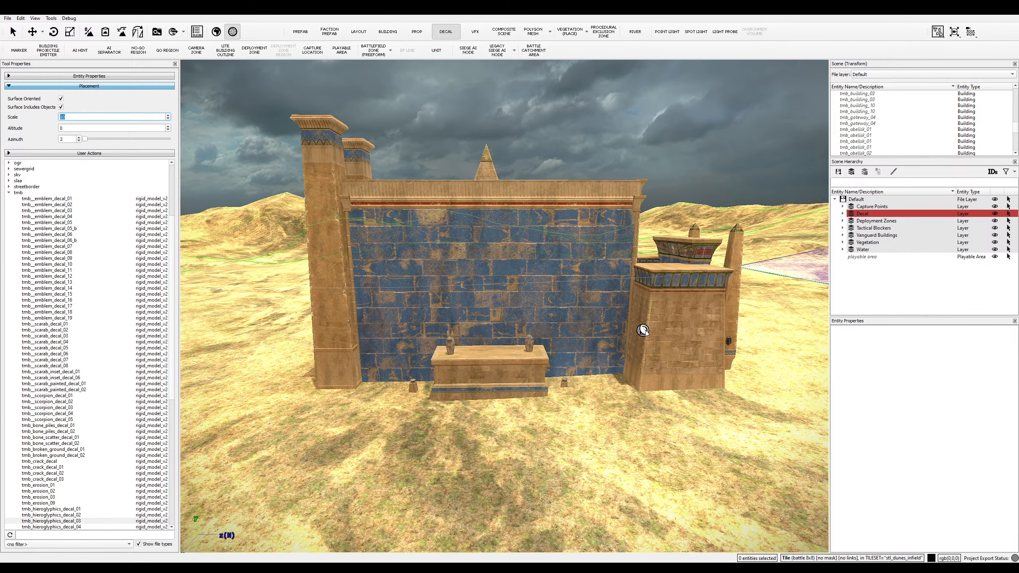
left_click(683, 343)
- Select the new hieroglyph decal under the expanded Decal layer in Scene Hierarchy
key("w")
key("d")
key("w")
key("d")
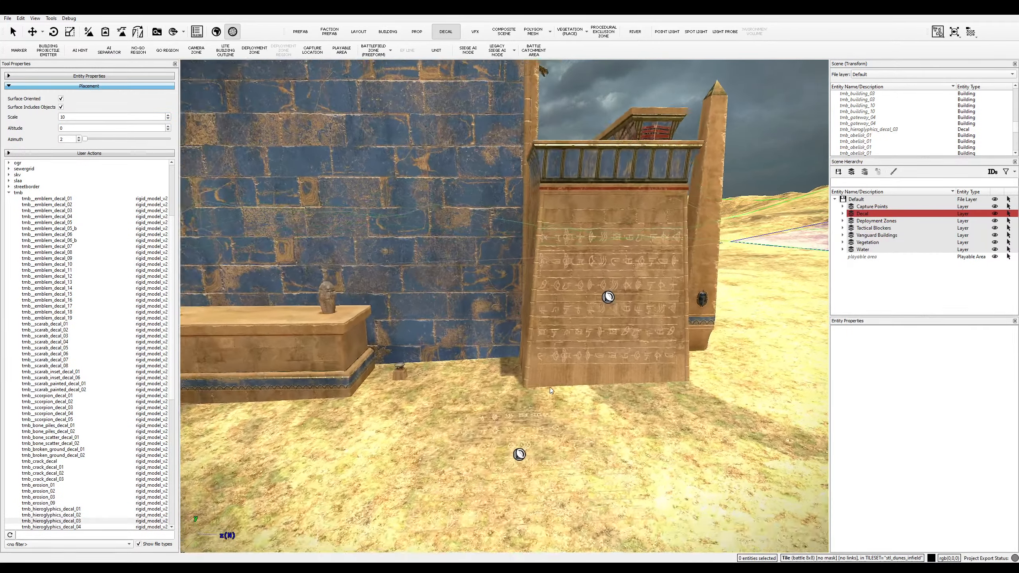
key("w")
key("d")
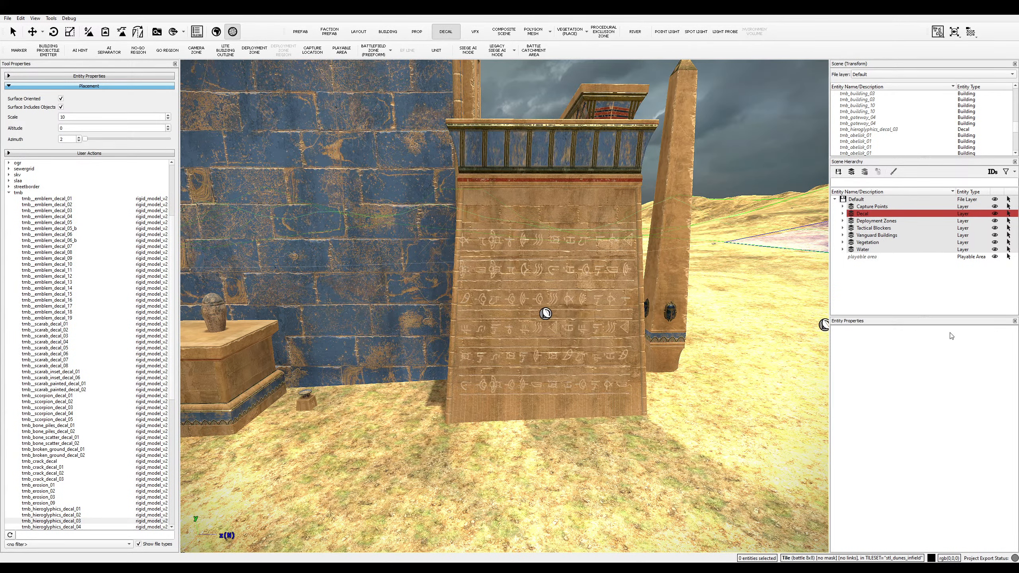
left_click(843, 214)
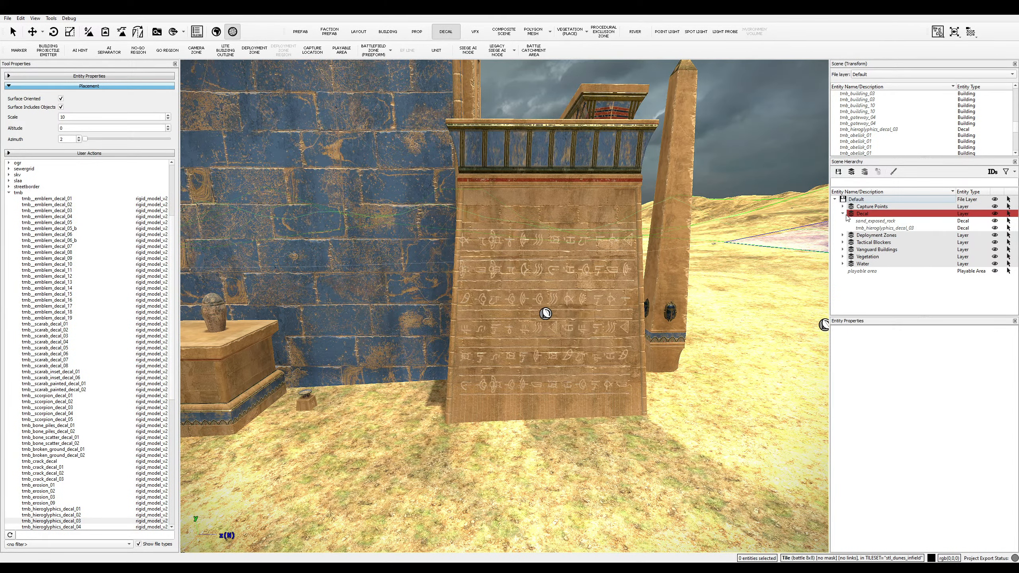
left_click(872, 228)
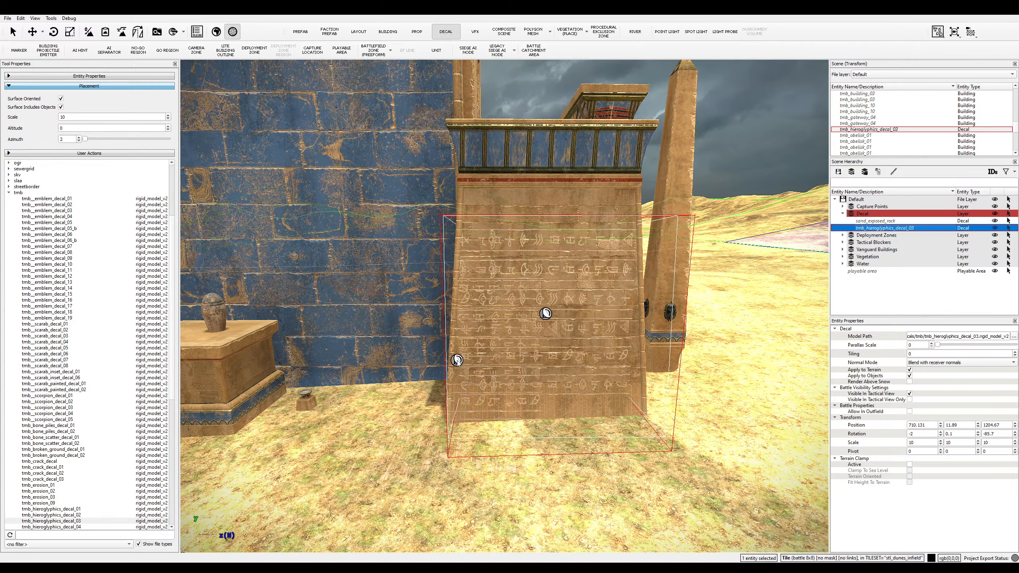
- Circle the camera around the tower corner to inspect the hieroglyph pillar
scroll(602, 373, "up", 5)
key("a")
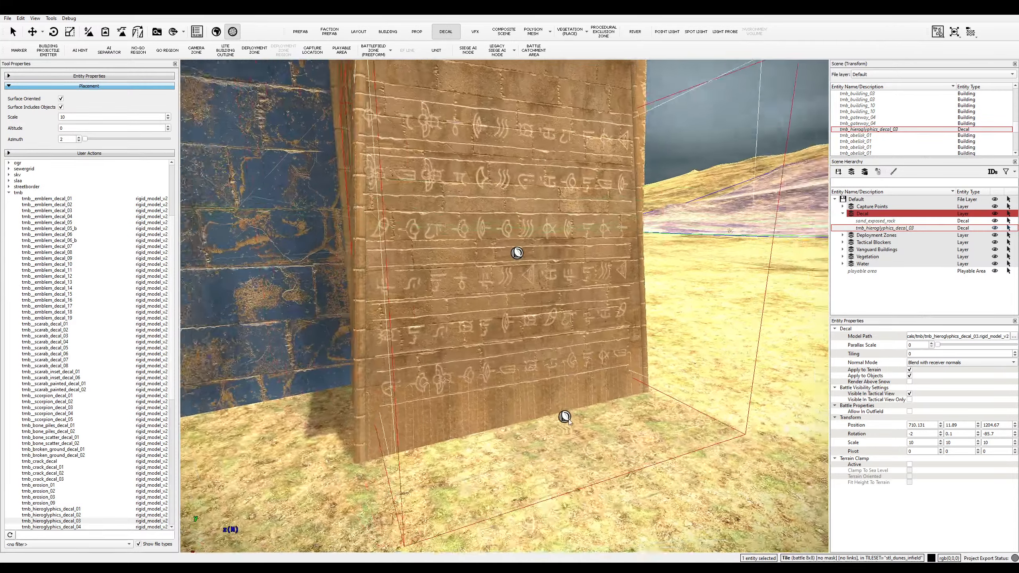
key("e")
key("w")
key("e")
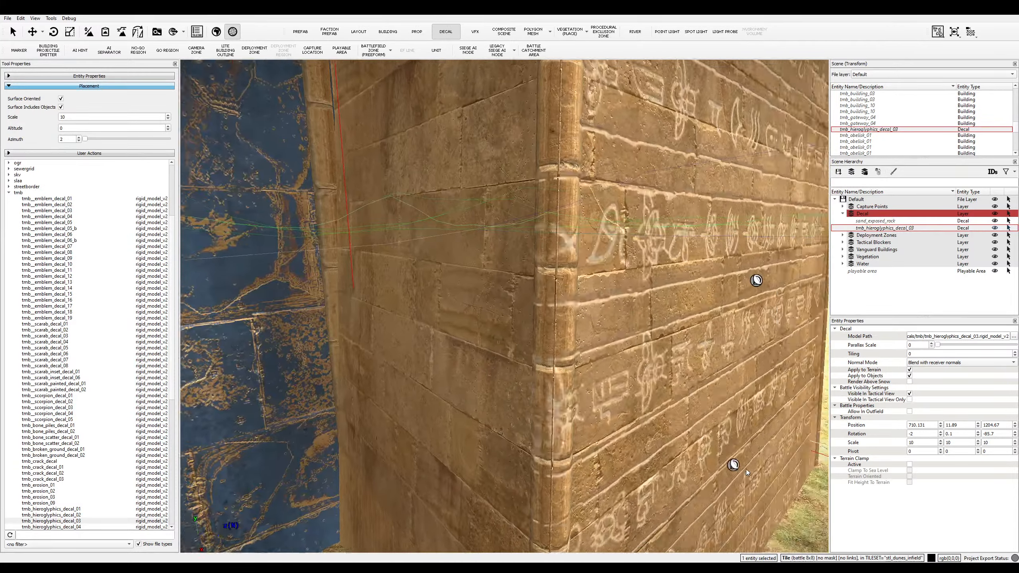
key("d")
key("w")
key("z")
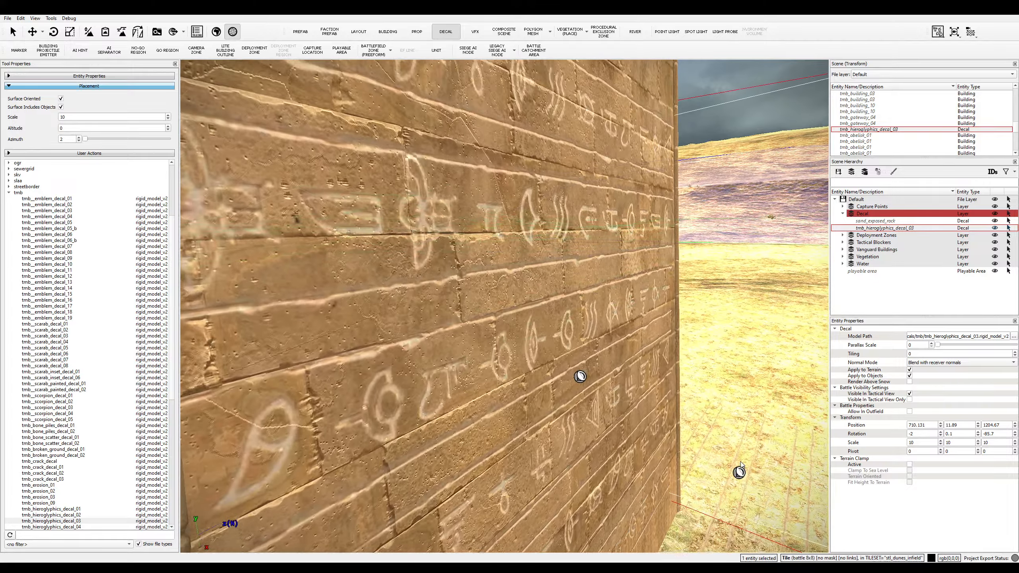
key("s")
key("s")
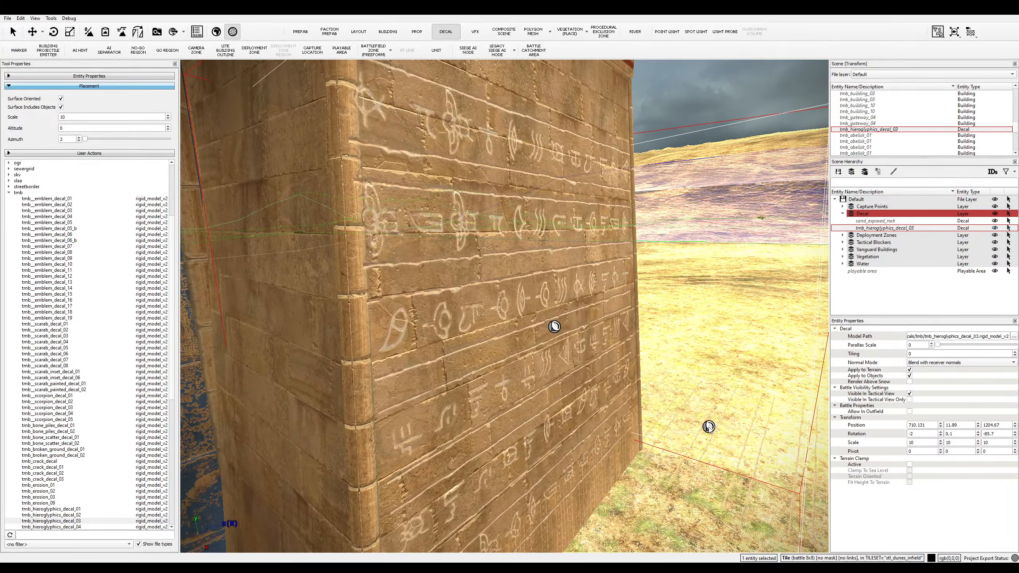
key("s")
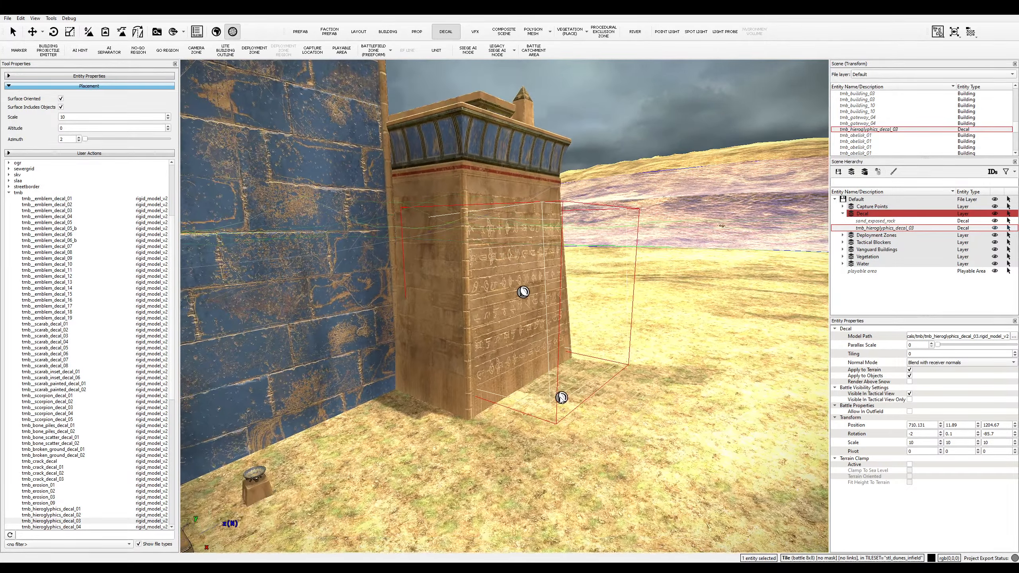
key("e")
key("w")
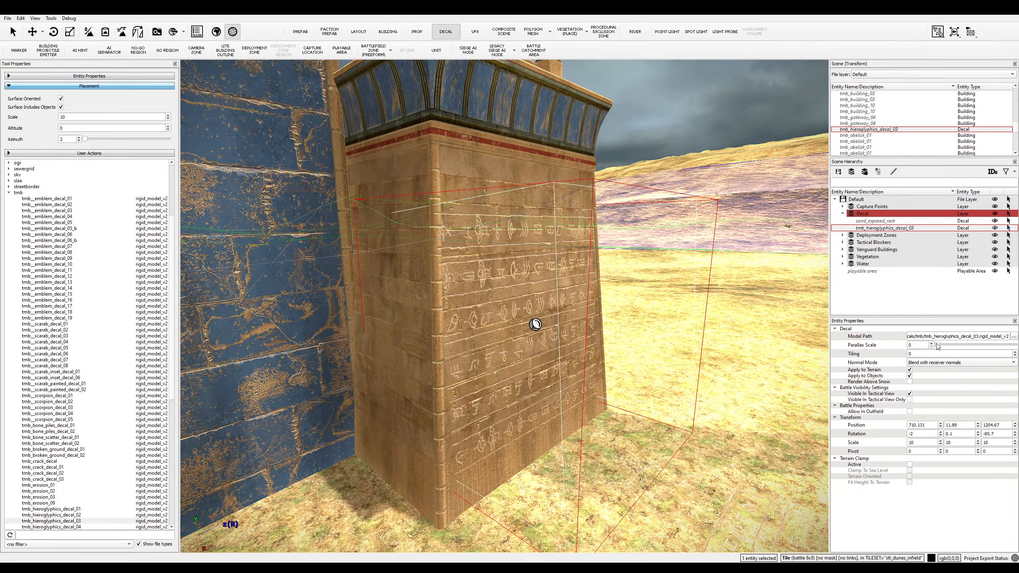
- Raise the hieroglyph decal's Parallax Scale to 0.22 and view it close up
left_click_drag(938, 346, 956, 348)
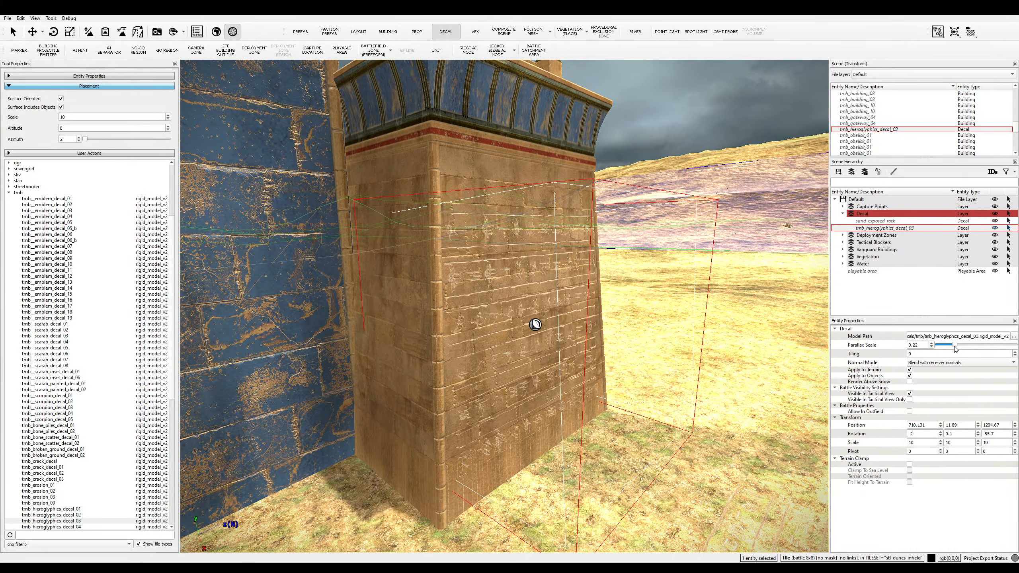
key("w")
middle_click_drag(663, 434, 150, 279)
- Inspect the decal's edges around the tower, then back off to frame the blue wall and altar
key("d")
key("s")
key("w")
key("s")
key("d")
key("w")
key("s")
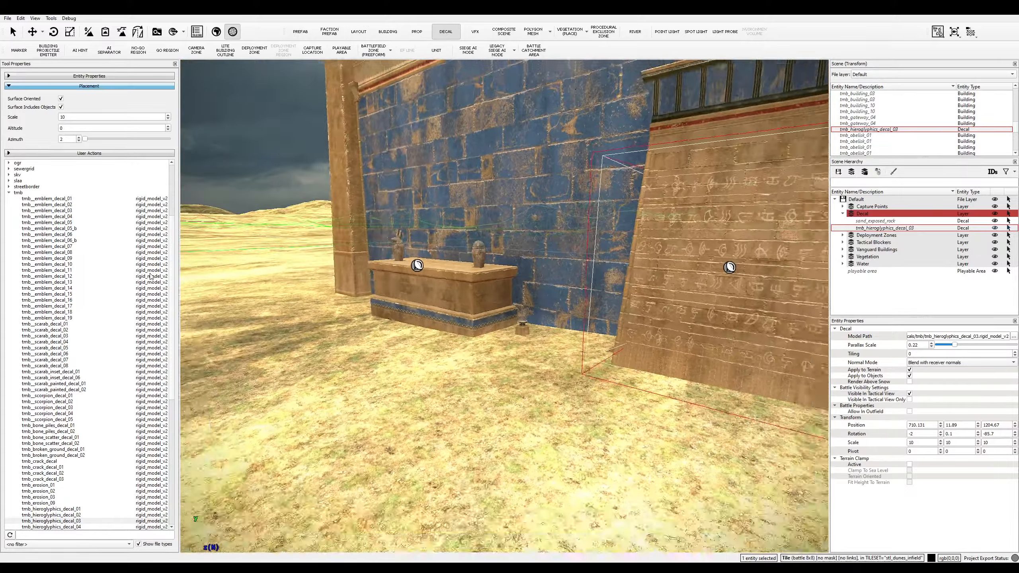
key("w")
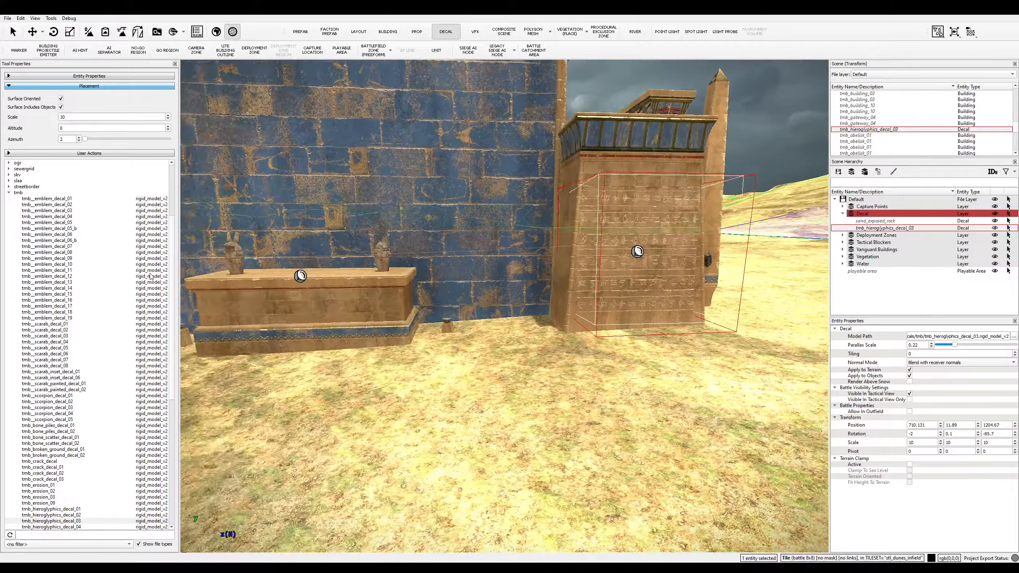
key("q")
key("d")
key("w")
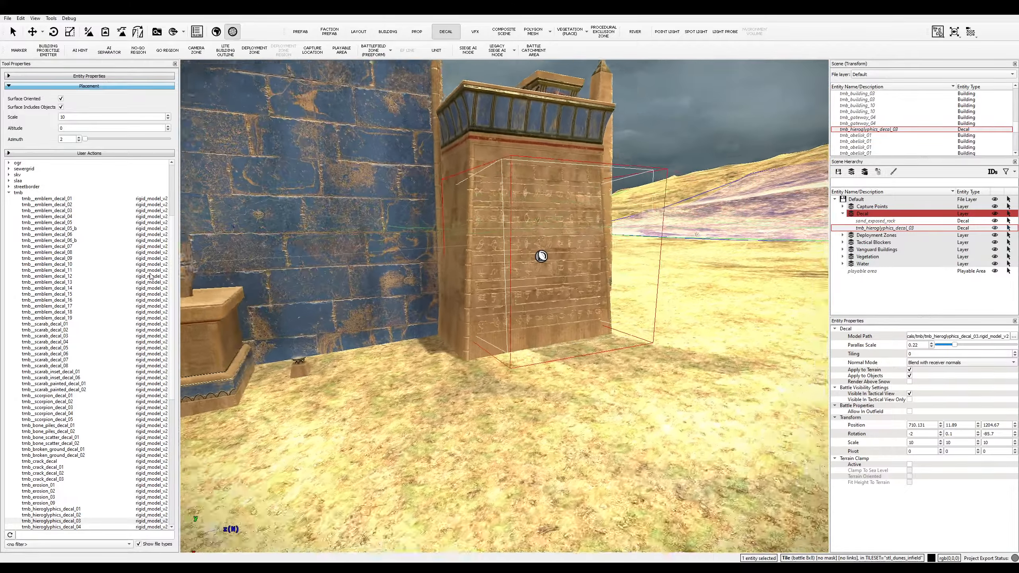
key("w")
key("d")
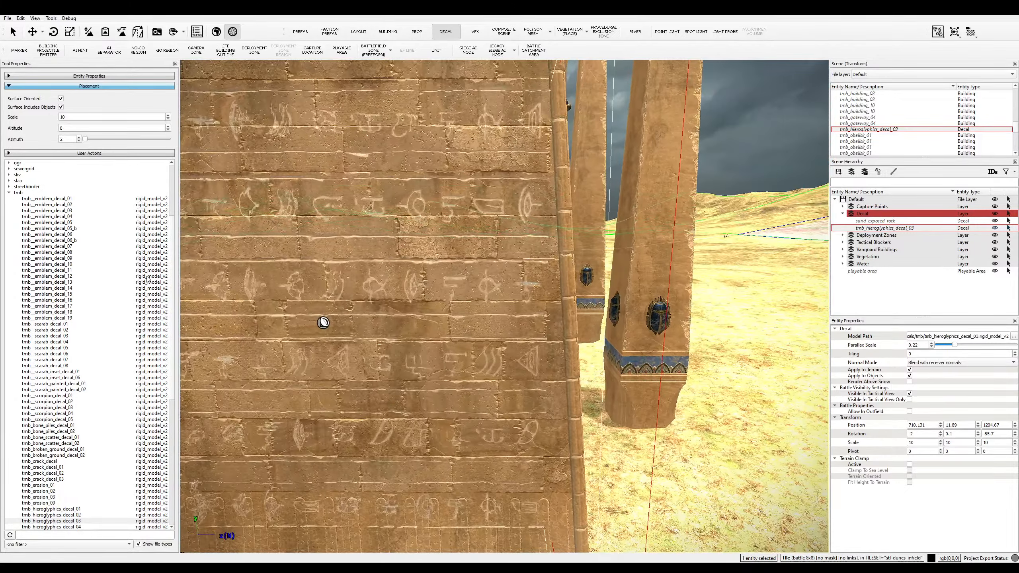
key("q")
key("s")
key("a")
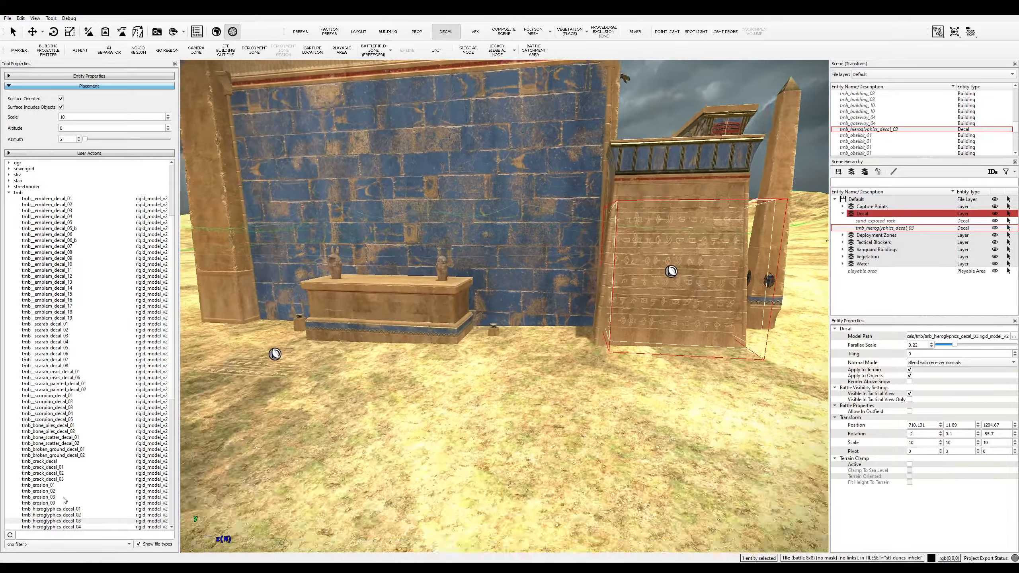
key("s")
- Place tmb_hieroglyphics_decal_04 at scale 8 along the cornice, then select the blue wall piece
left_click(79, 528)
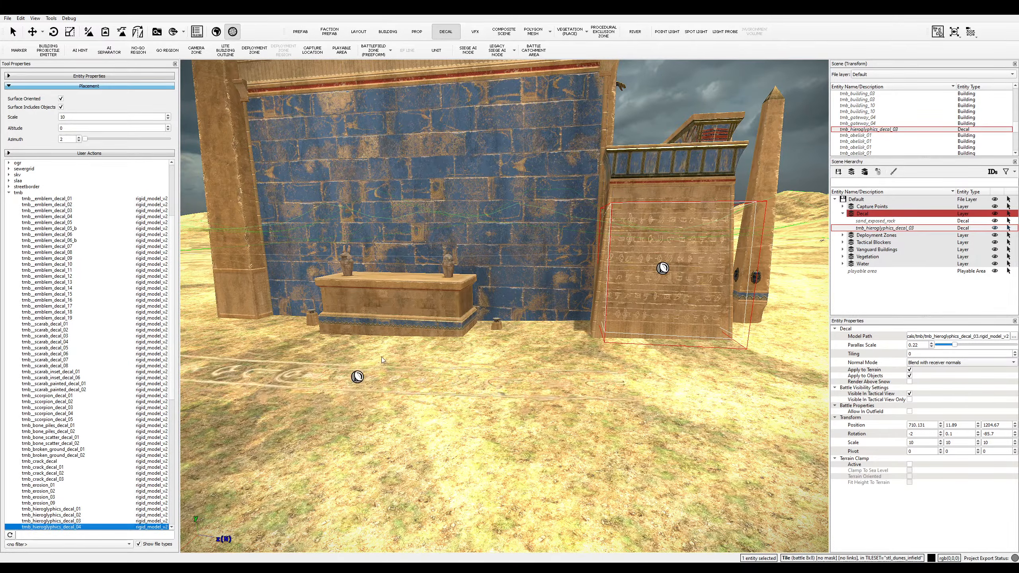
key("a")
scroll(454, 305, "down", 3)
key("w")
key("w")
key("a")
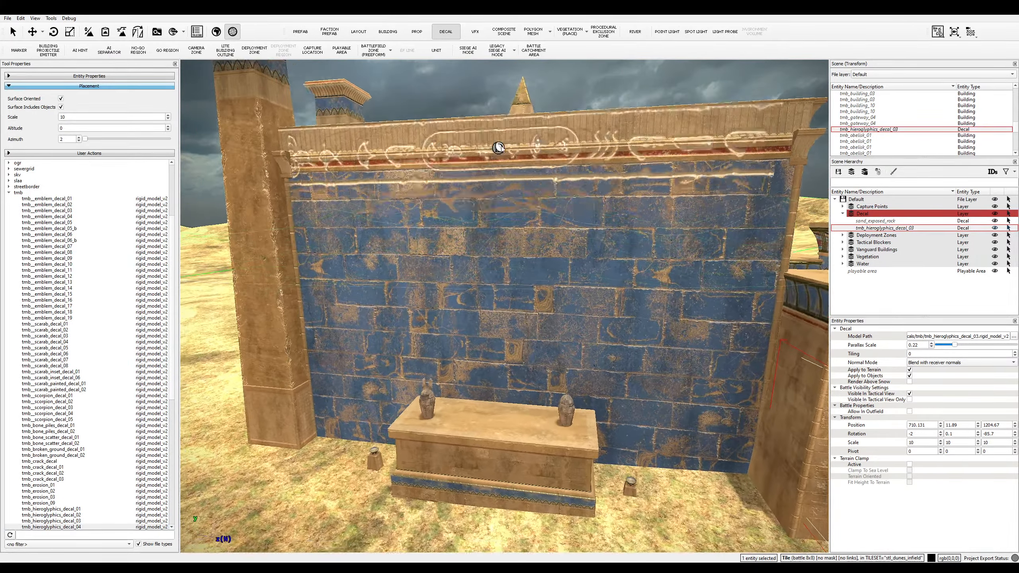
scroll(499, 155, "down", 1)
left_click_drag(75, 115, 60, 116)
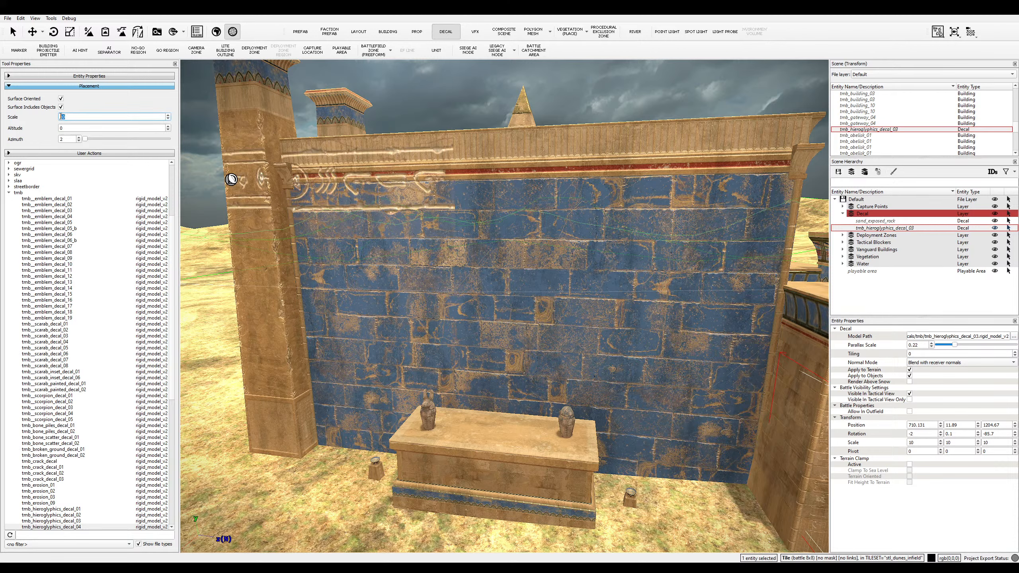
type("8")
key("Return")
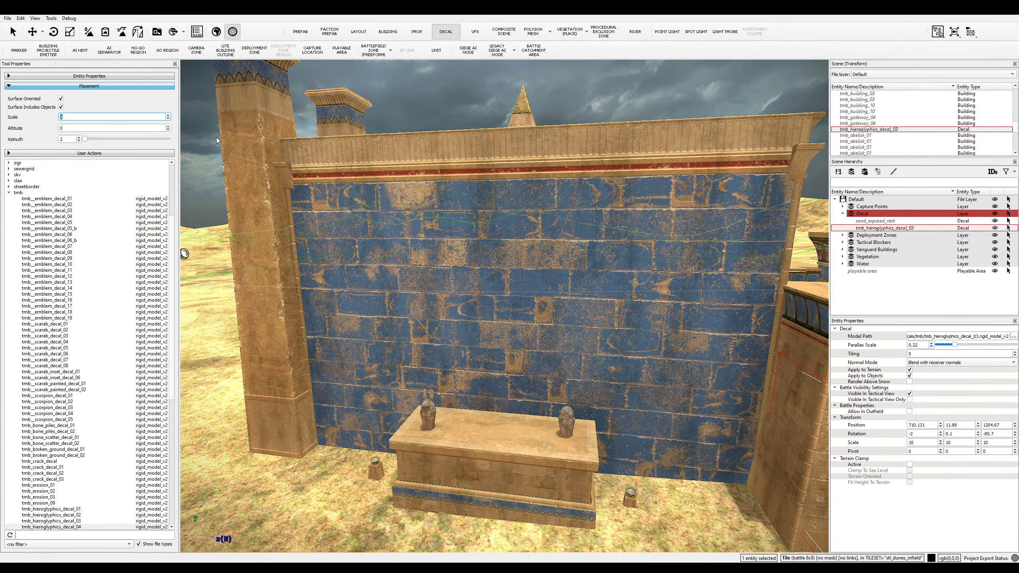
left_click(532, 162)
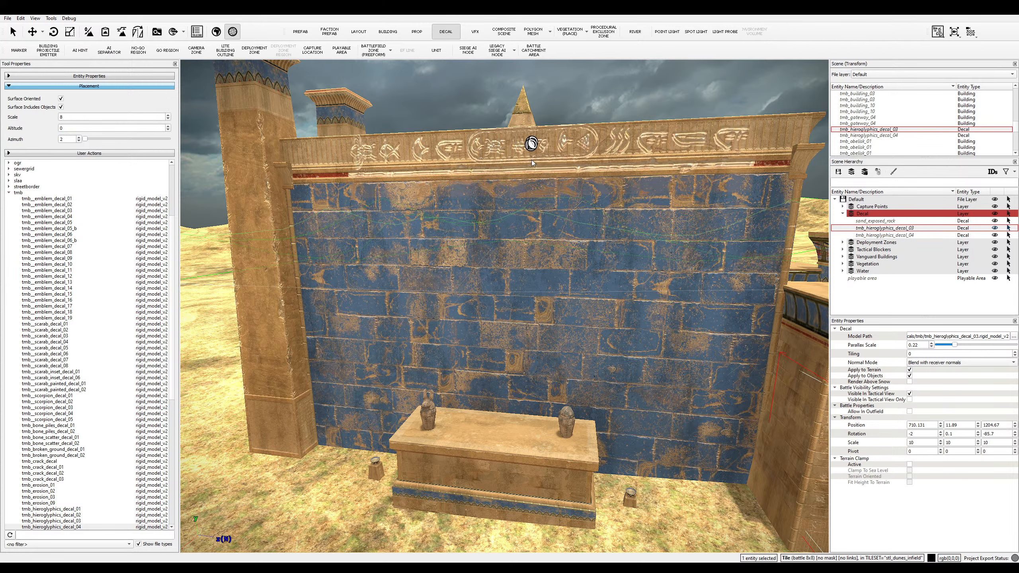
left_click(13, 32)
left_click(507, 149)
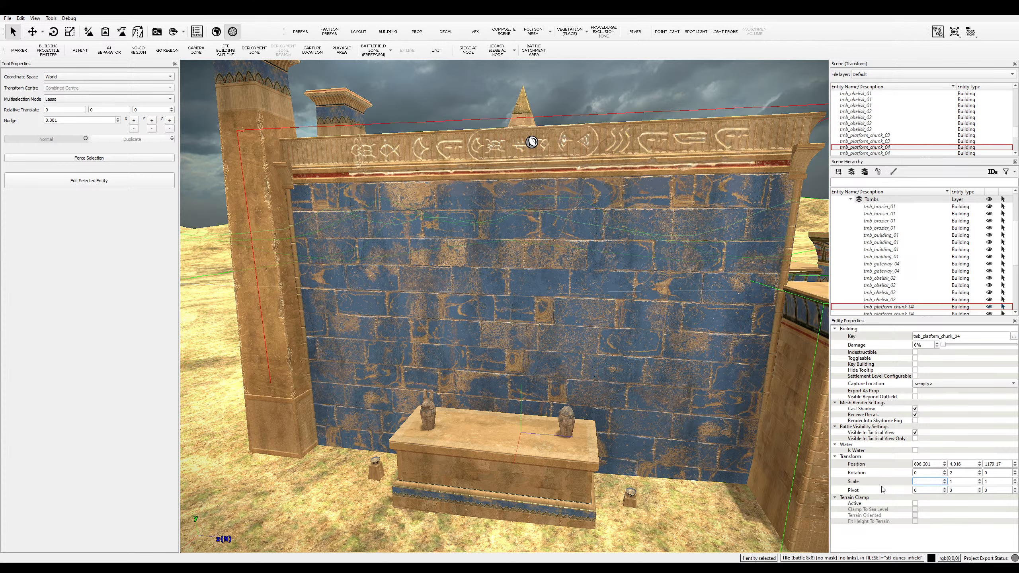
- Set the blue tomb wall's Scale X back to 1 and reselect the wall
key("Return")
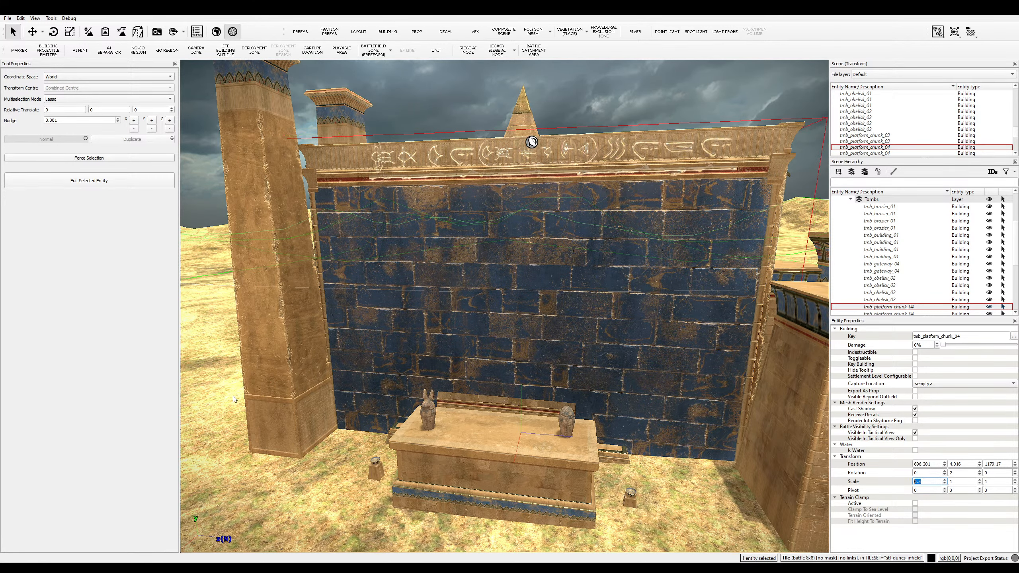
left_click(221, 408)
middle_click_drag(224, 405, 239, 400)
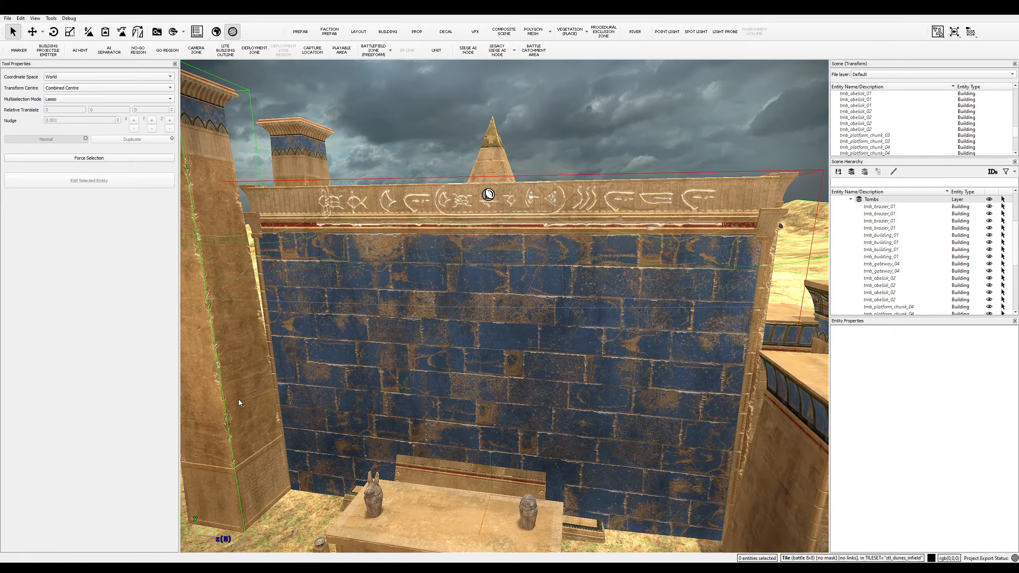
left_click(313, 361)
key("s")
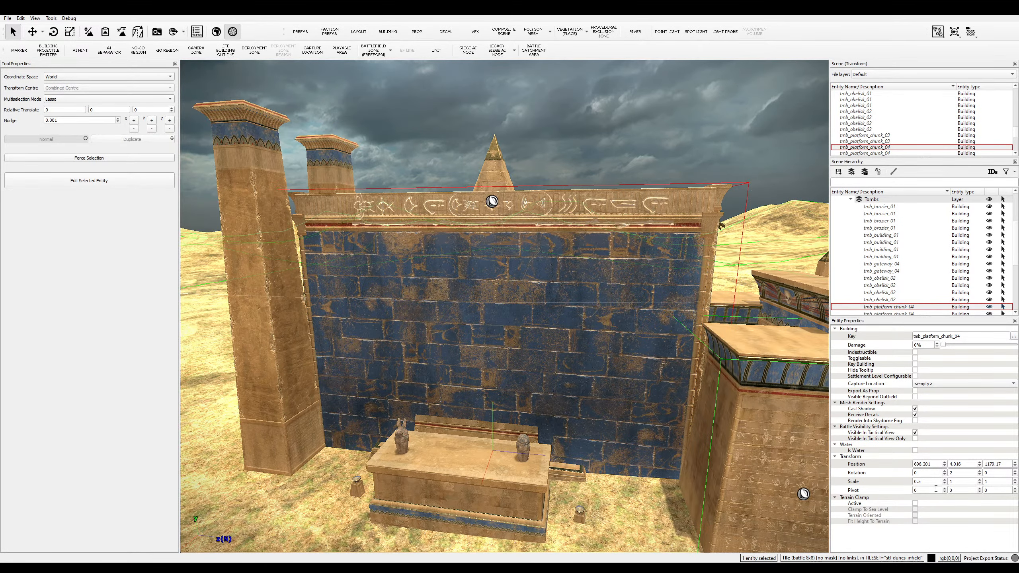
scroll(938, 482, "up", 1)
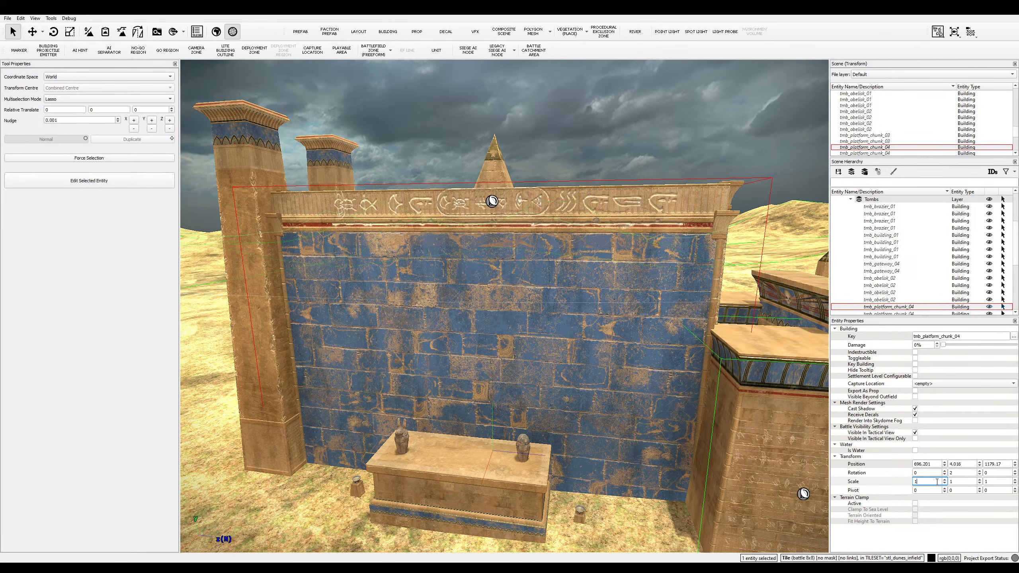
- Select the frieze decal tmb_hieroglyphics_decal_04, finally via the collapsed Tombs layer in Scene Hierarchy
left_click(555, 210, "ctrl")
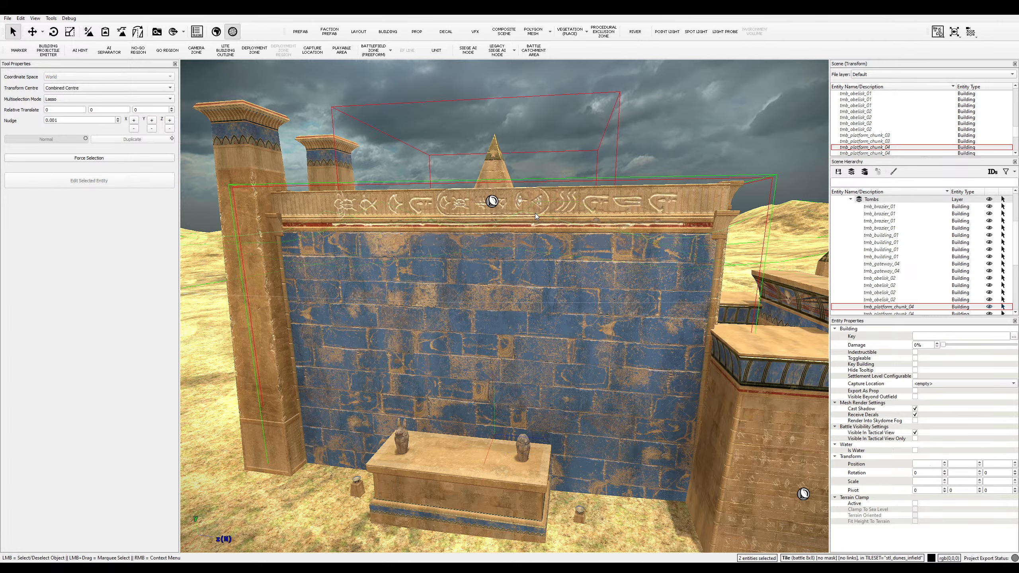
scroll(527, 300, "up", 2)
scroll(527, 301, "down", 3)
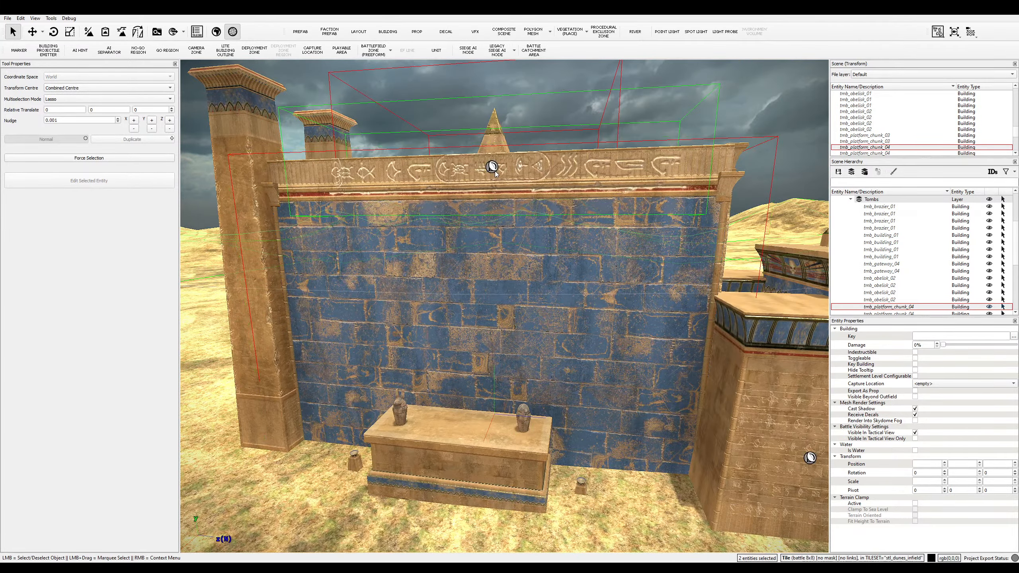
left_click(540, 222)
scroll(542, 224, "down", 4)
left_click(519, 378)
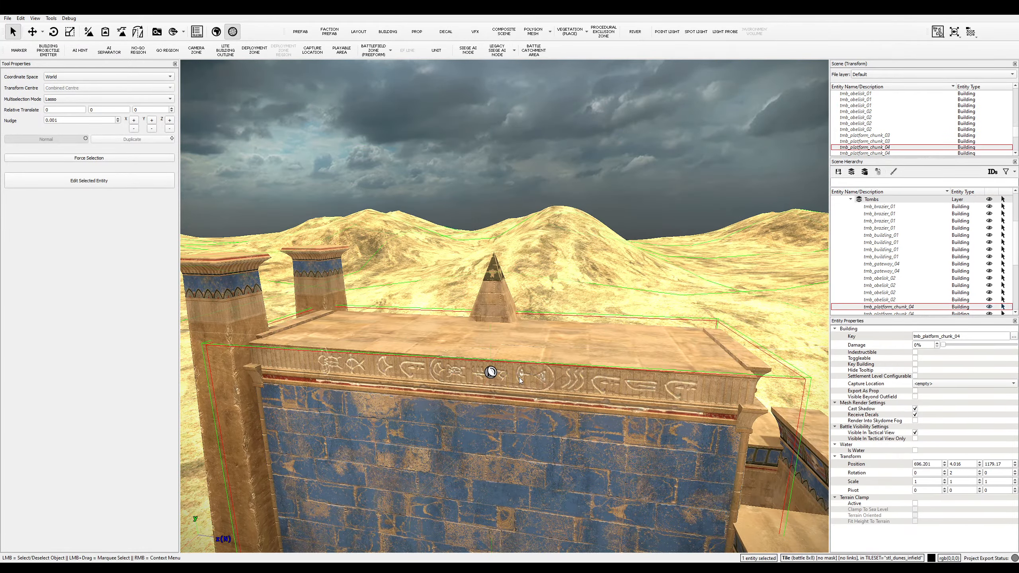
scroll(554, 385, "up", 4)
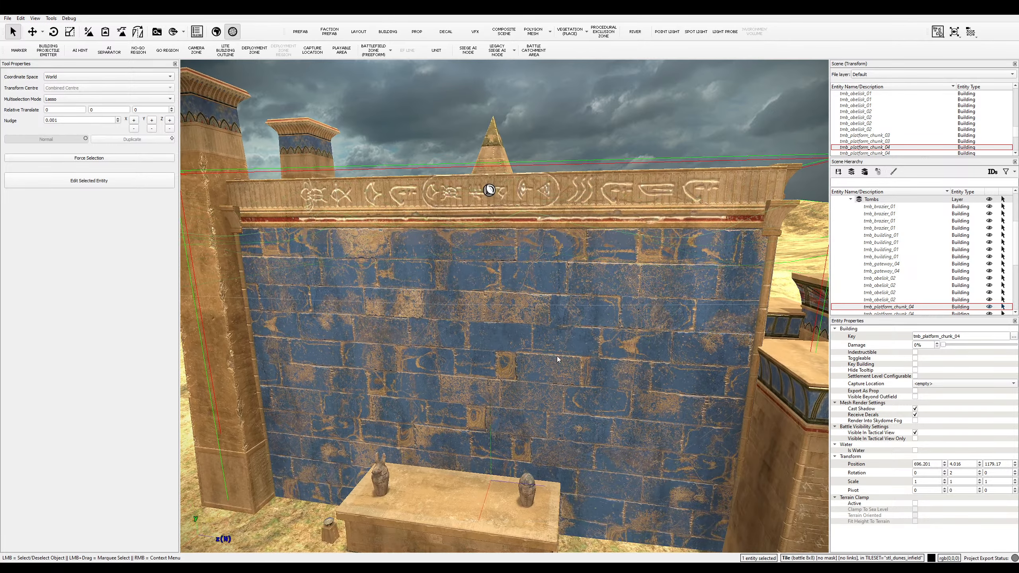
scroll(878, 258, "up", 2)
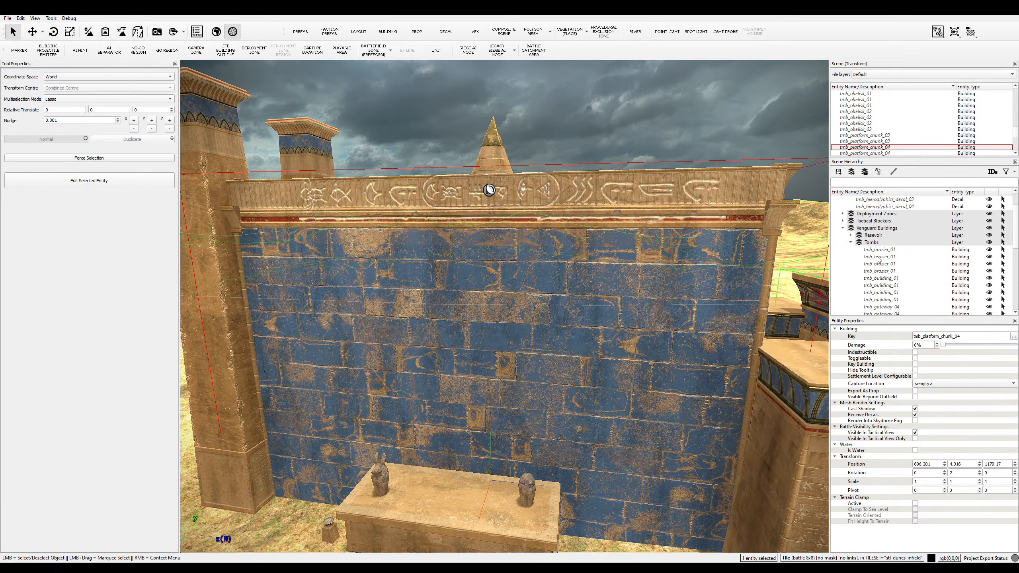
left_click(850, 243)
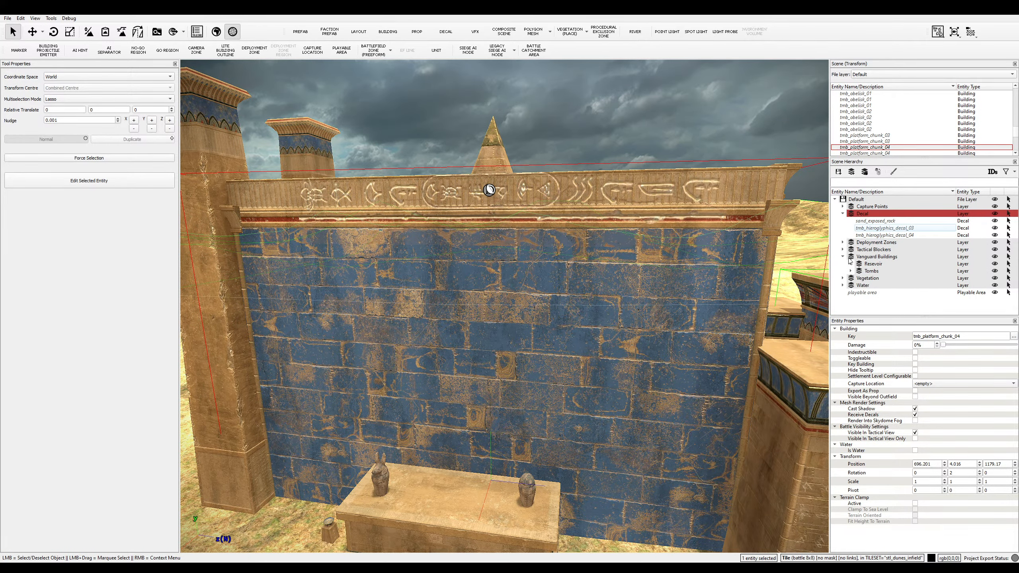
left_click(883, 235)
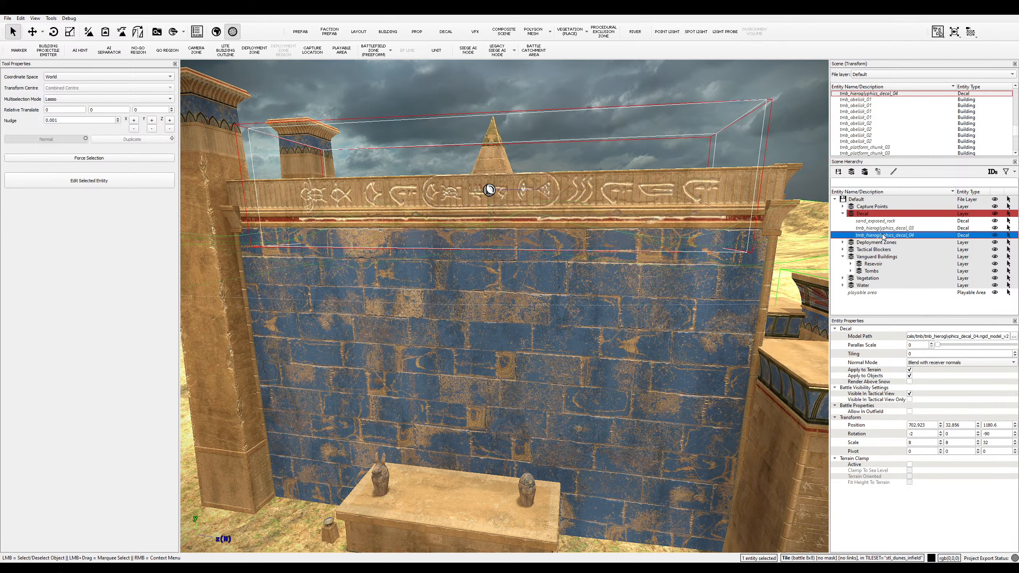
- Set the frieze decal's scale to 6, 8, 35
double_click(923, 442)
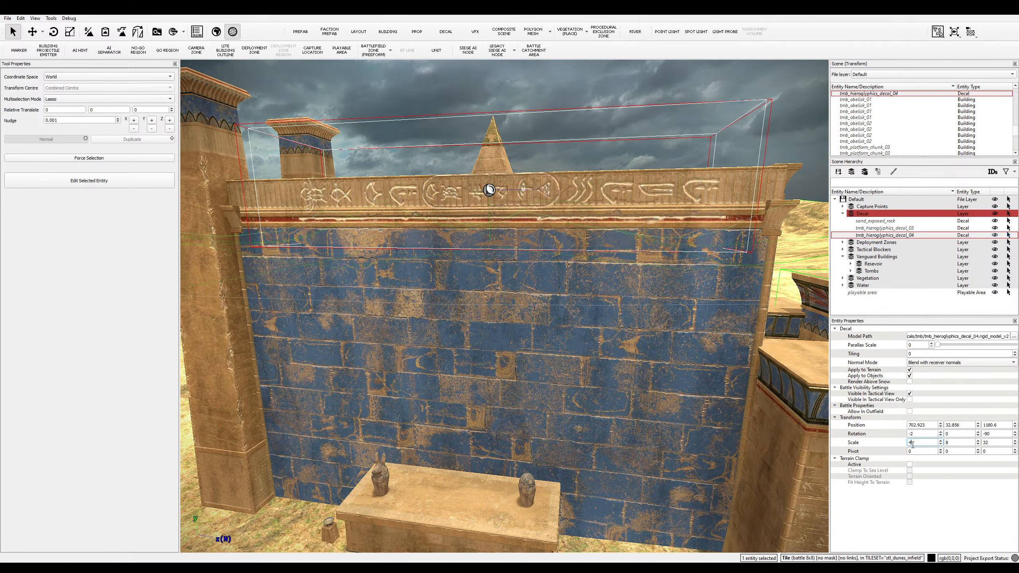
key("Return")
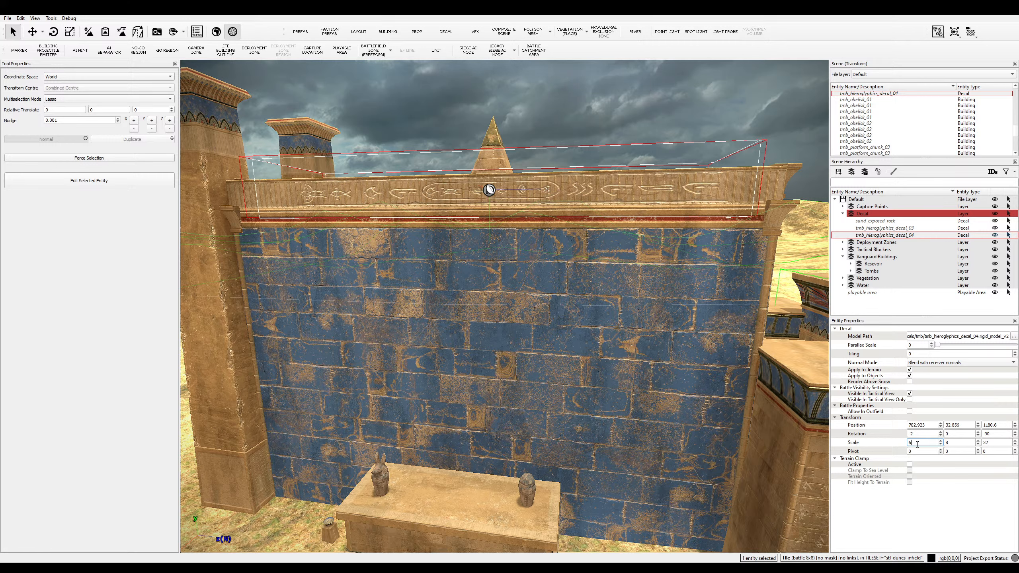
key("Return")
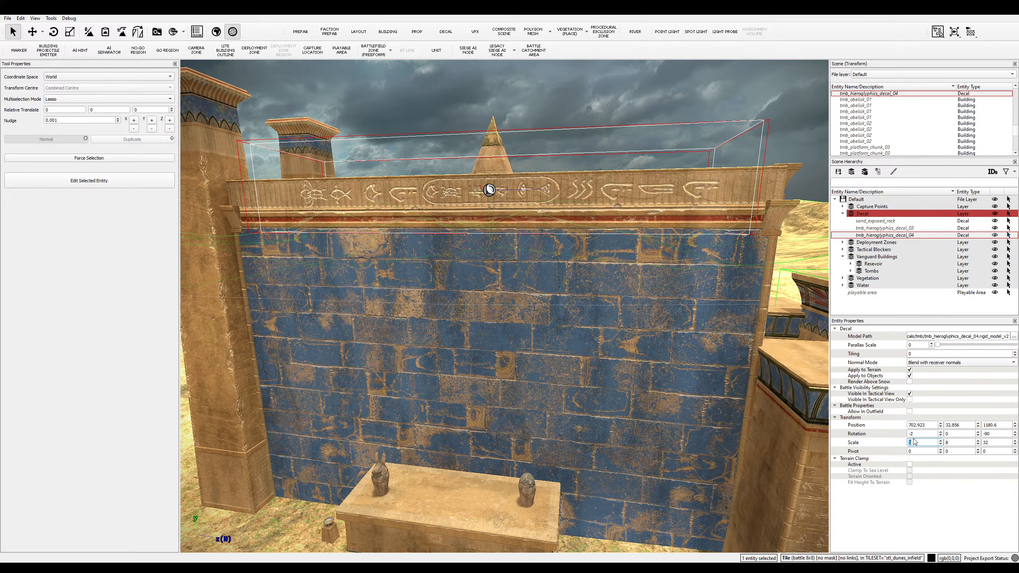
double_click(945, 442)
key("Return")
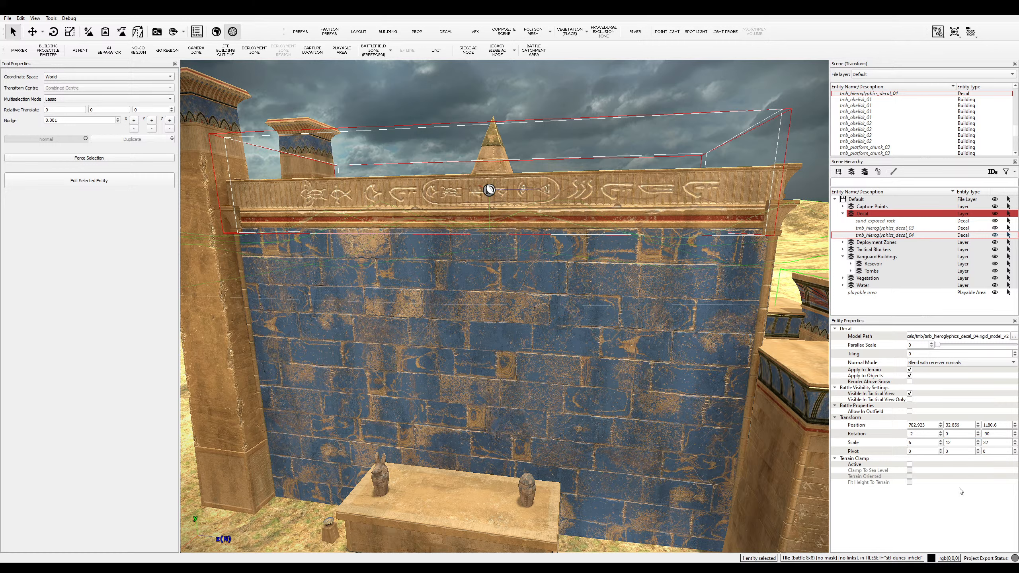
key("ctrl+z")
double_click(982, 442)
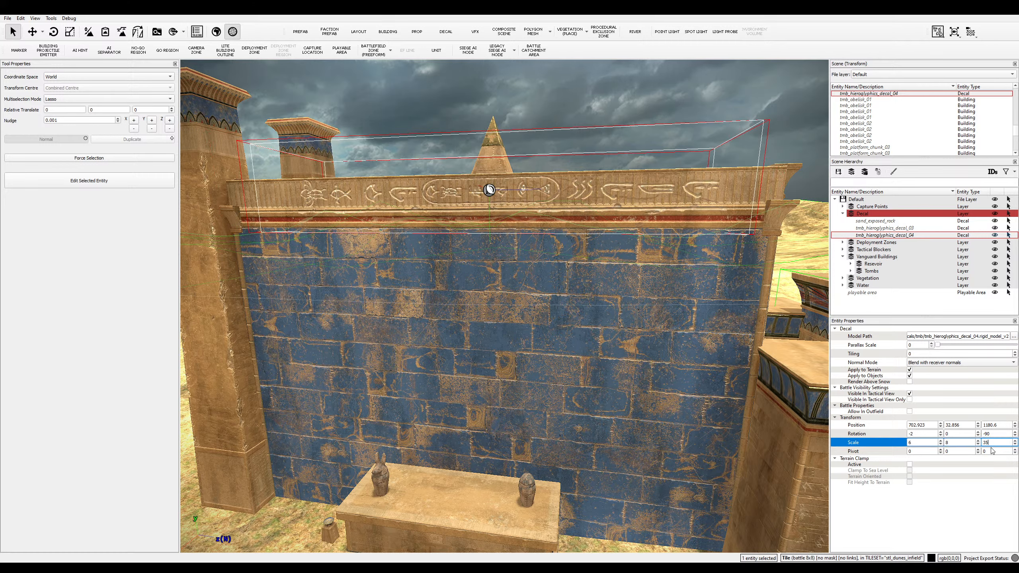
type("35")
key("Return")
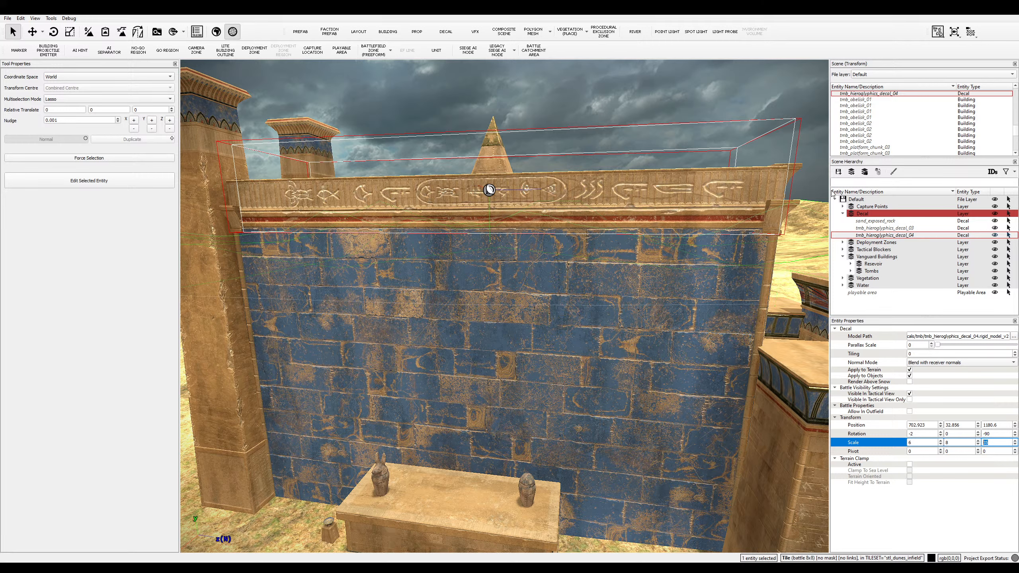
- Give the frieze decal a Parallax Scale of 0.09
left_click(794, 127)
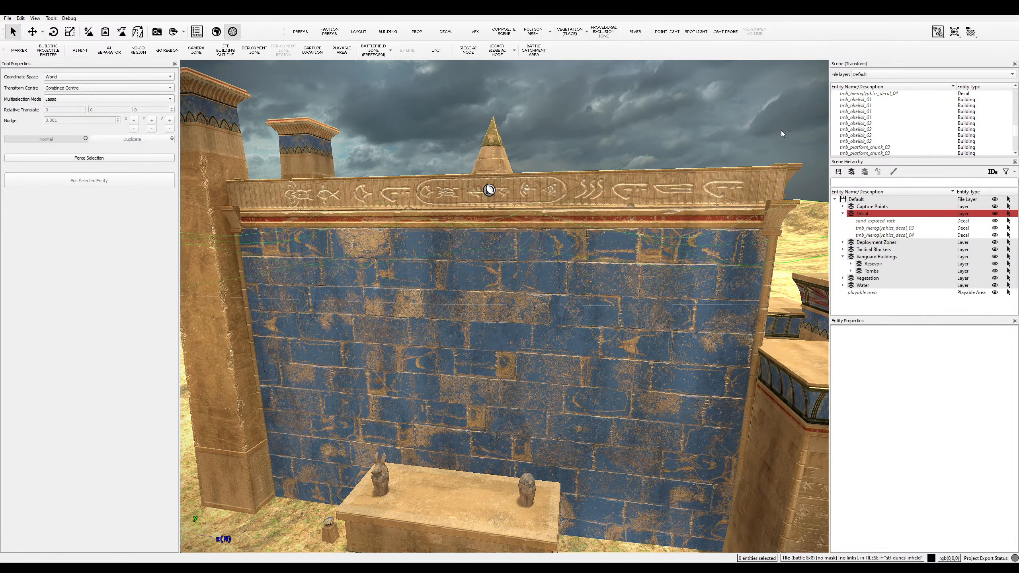
left_click(890, 236)
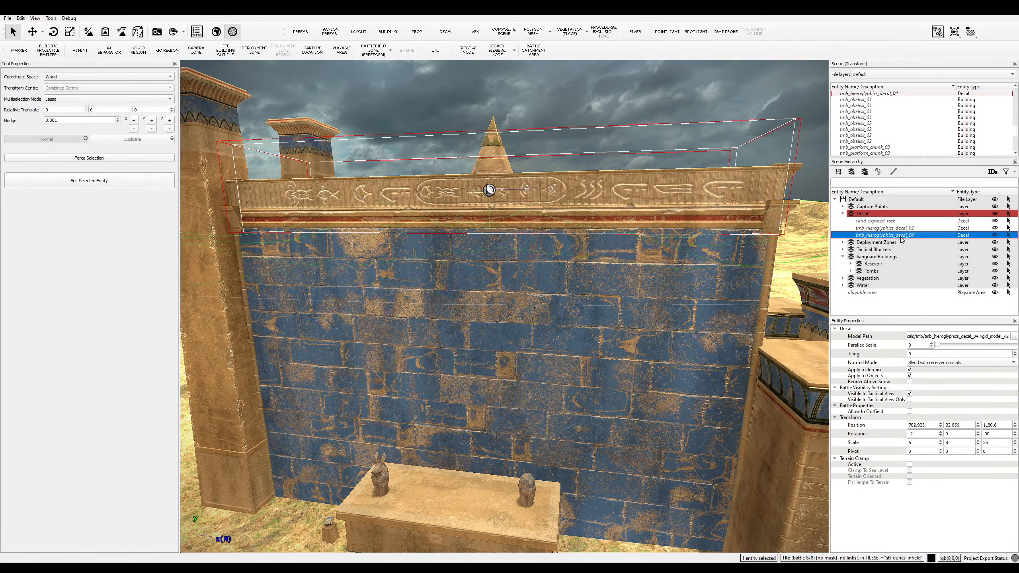
left_click_drag(936, 346, 948, 348)
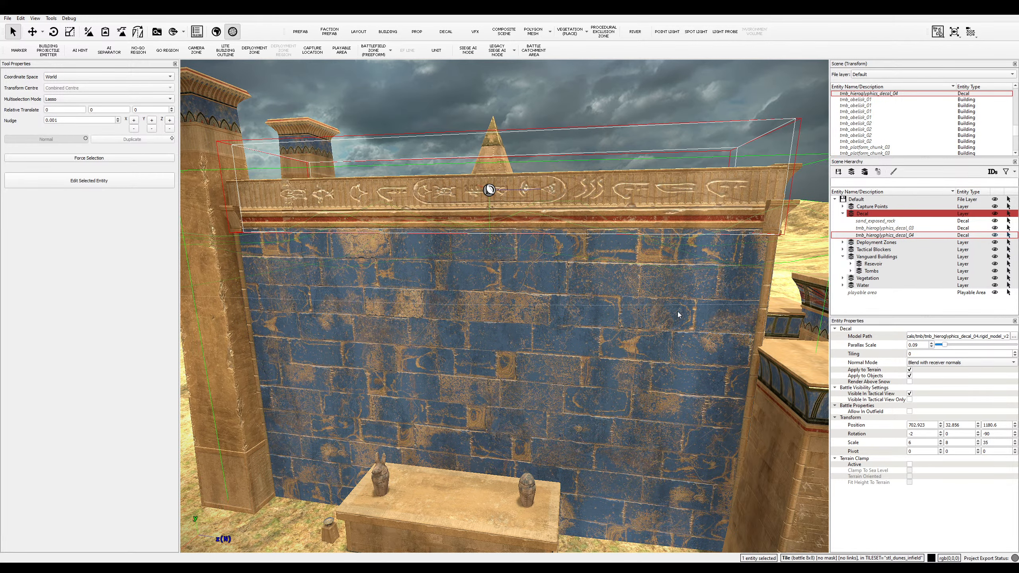
- Pull the camera back to frame the wall and bench, deselecting the decal
key("e")
key("q")
key("s")
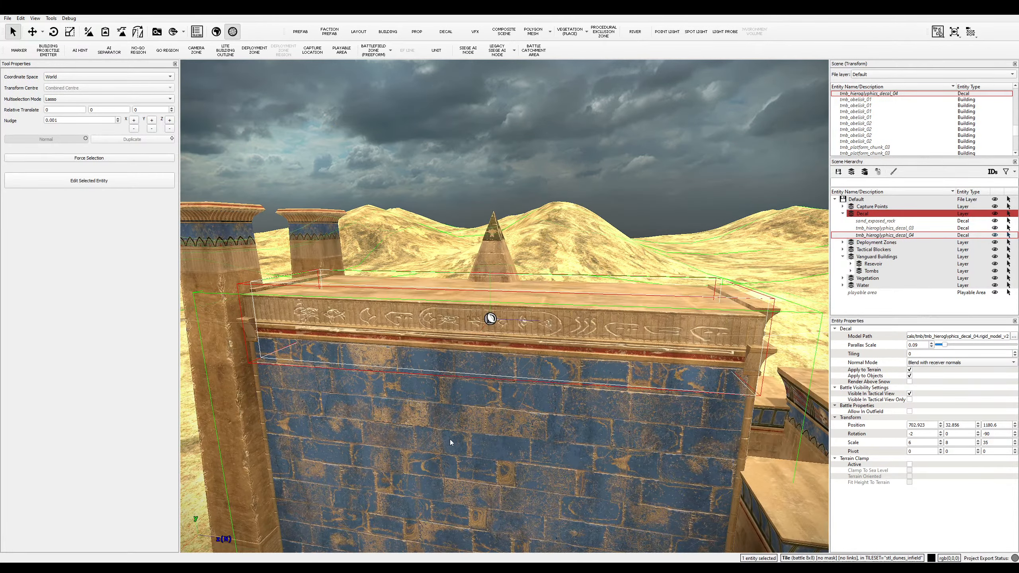
key("a")
key("q")
left_click(355, 417)
key("a")
middle_click_drag(402, 409, 406, 409)
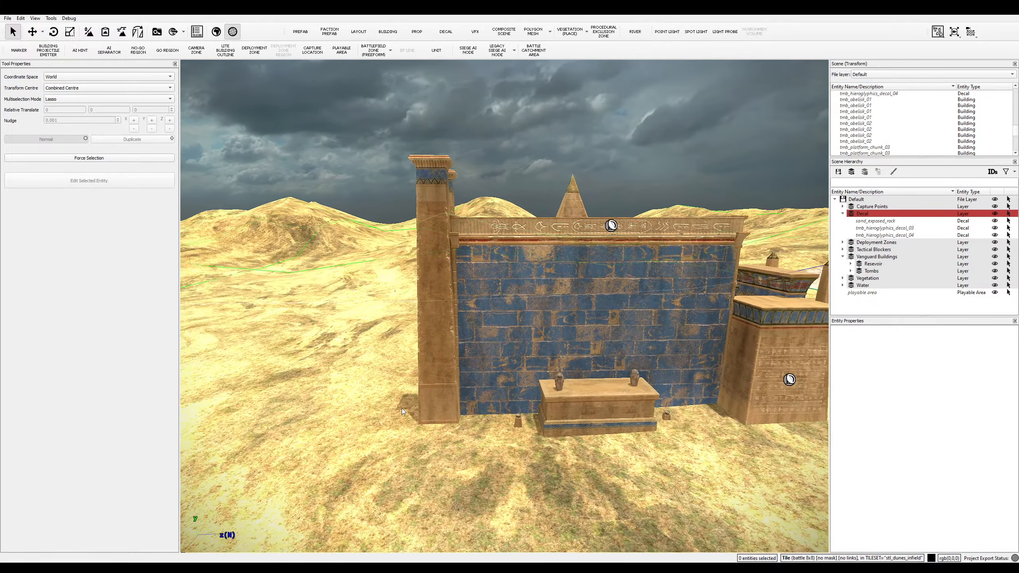
- Place a rotated tmb_crack_decal_01 crack running down the left pillar
key("w")
key("d")
key("s")
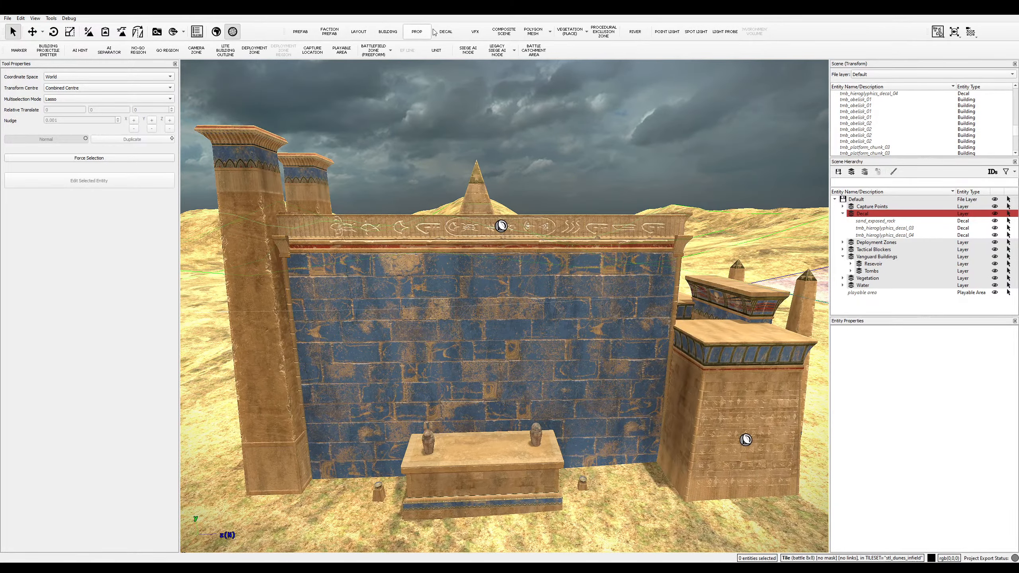
left_click(445, 32)
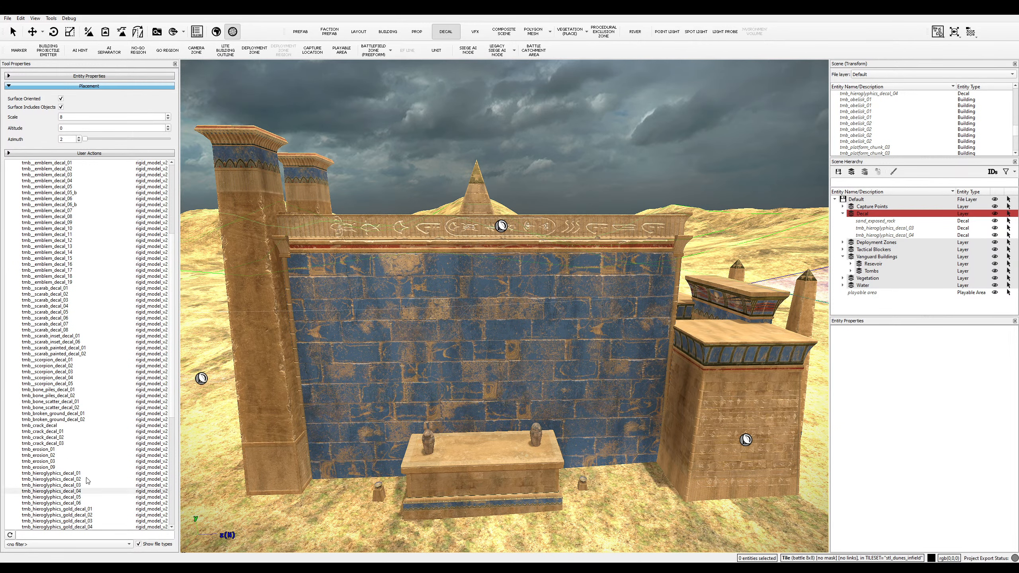
left_click(52, 456)
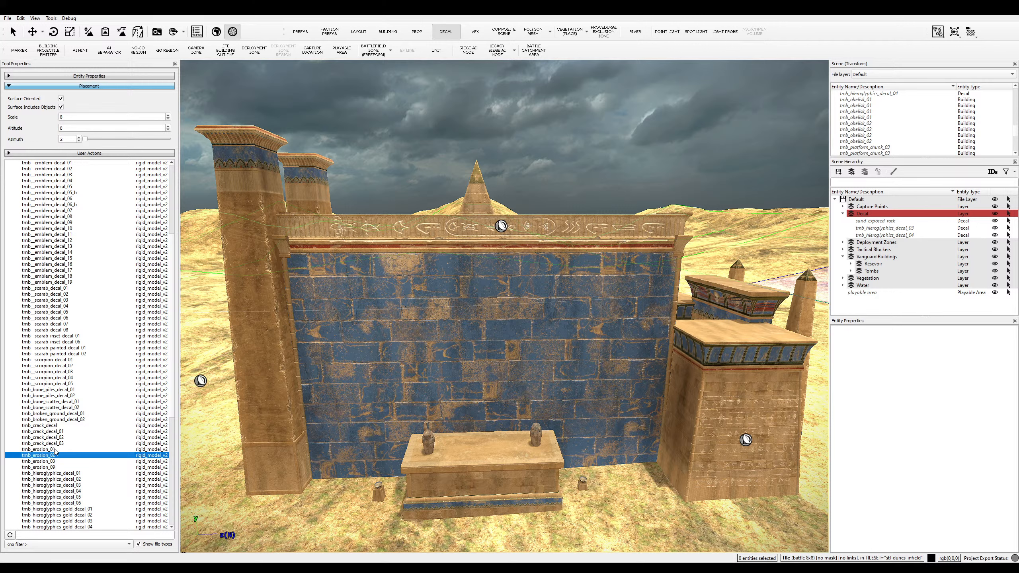
left_click(51, 432)
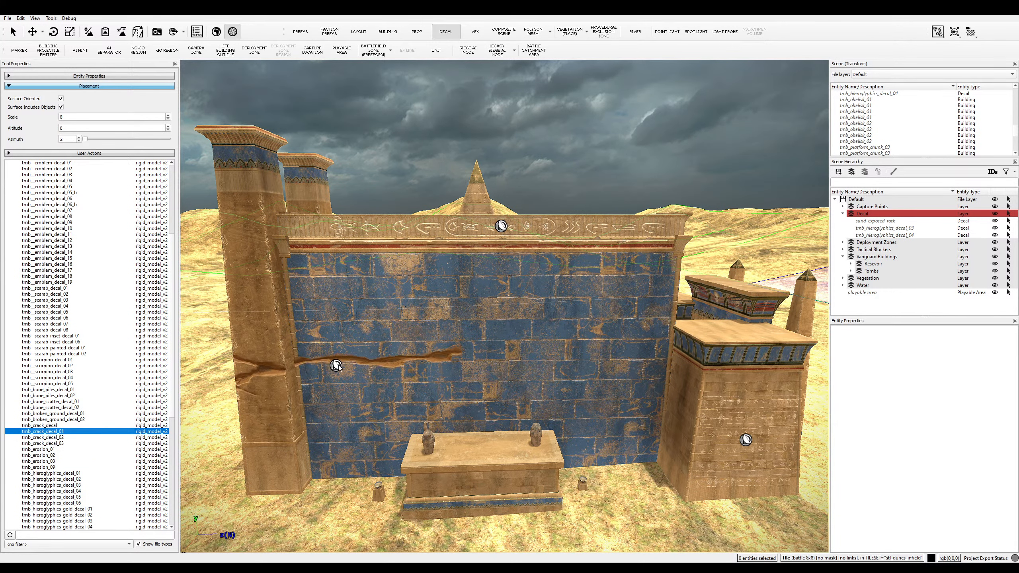
left_click(381, 352)
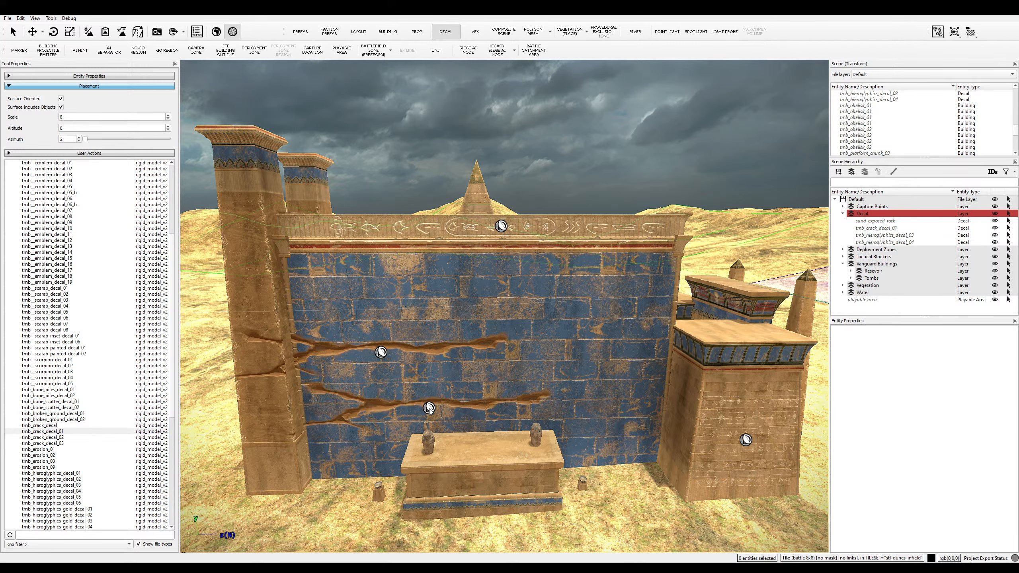
key("ctrl+z")
key("shift")
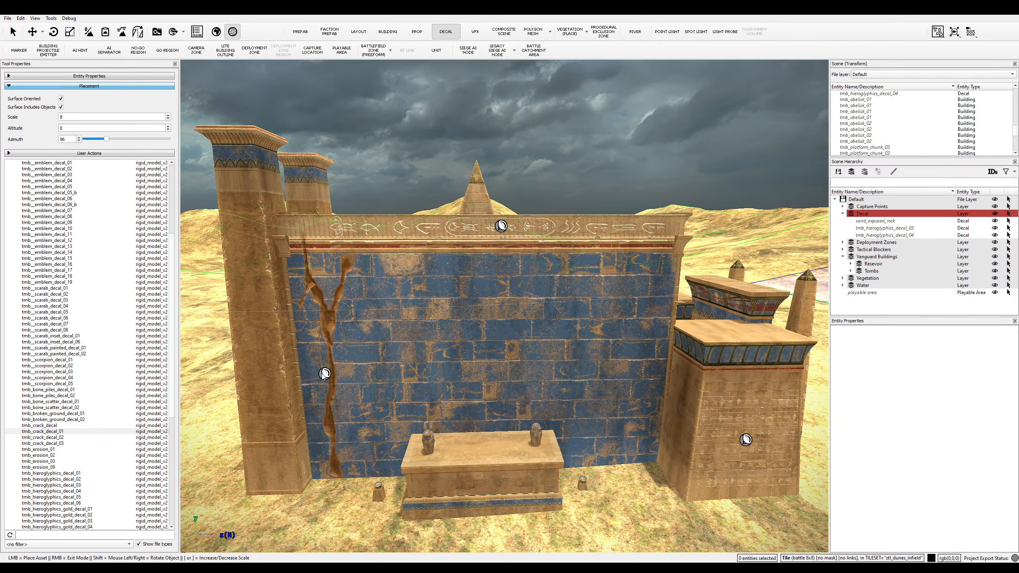
key("shift")
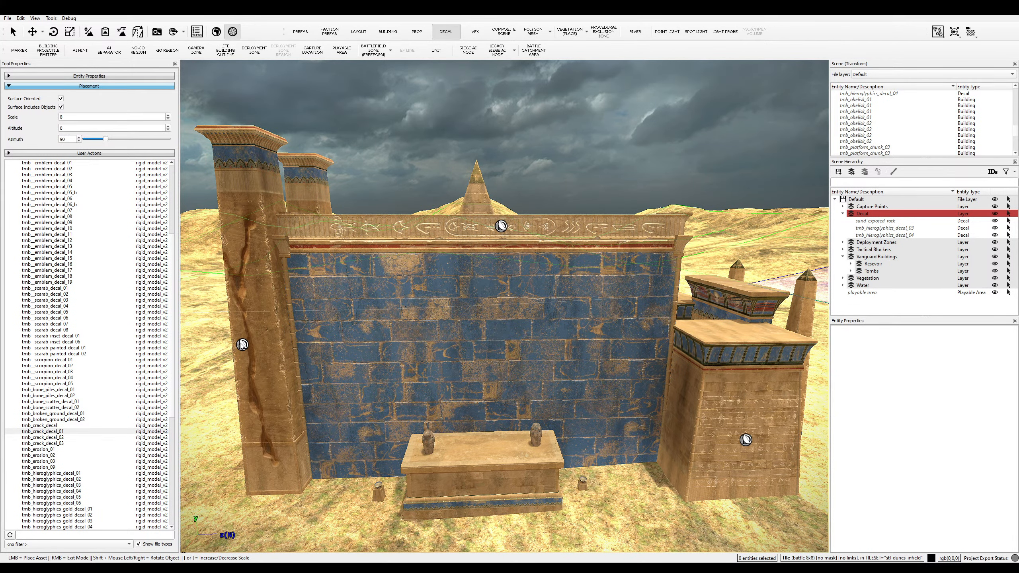
scroll(242, 344, "up", 3)
key("shift")
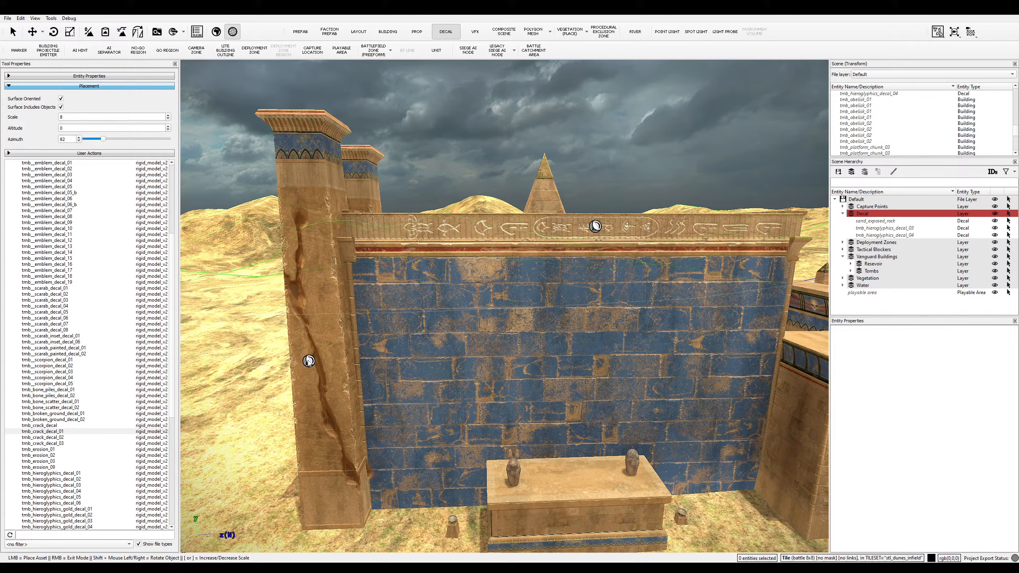
left_click(300, 332)
- Place a rotated tmb_crack_decal_02 crack on the other gateway pillar
key("a")
key("e")
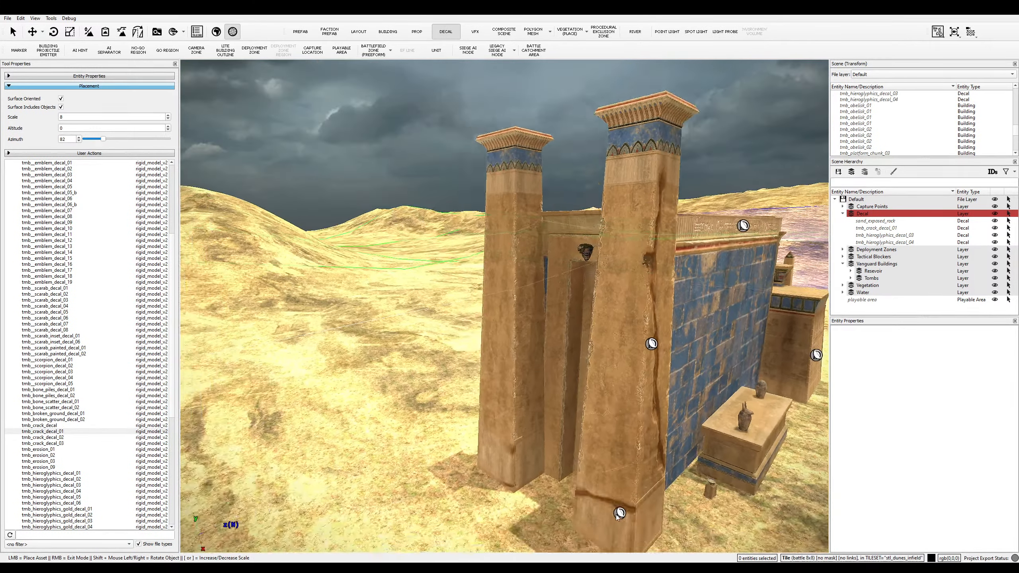
key("a")
key("e")
key("w")
key("shift")
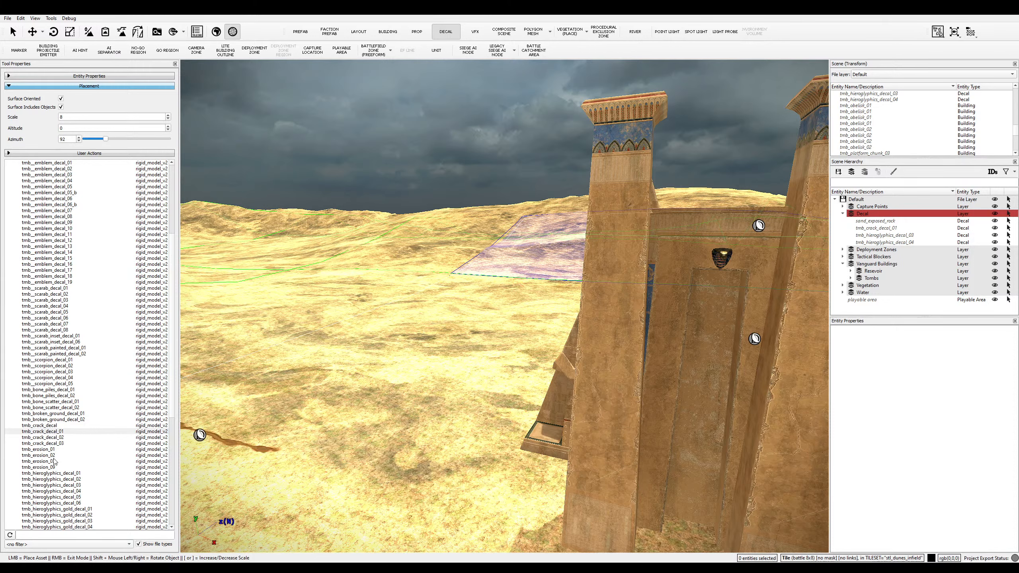
left_click(49, 437)
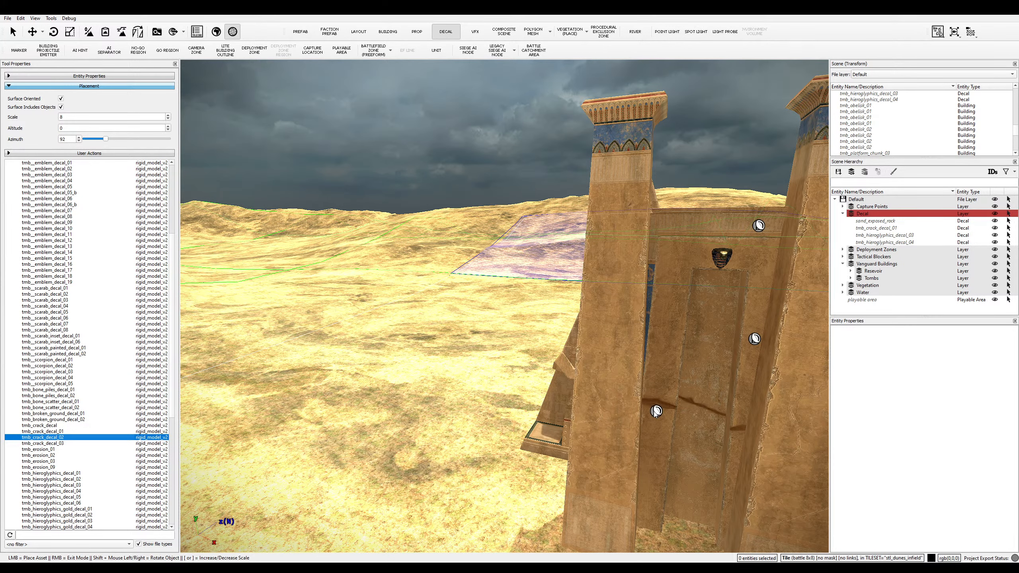
key("shift")
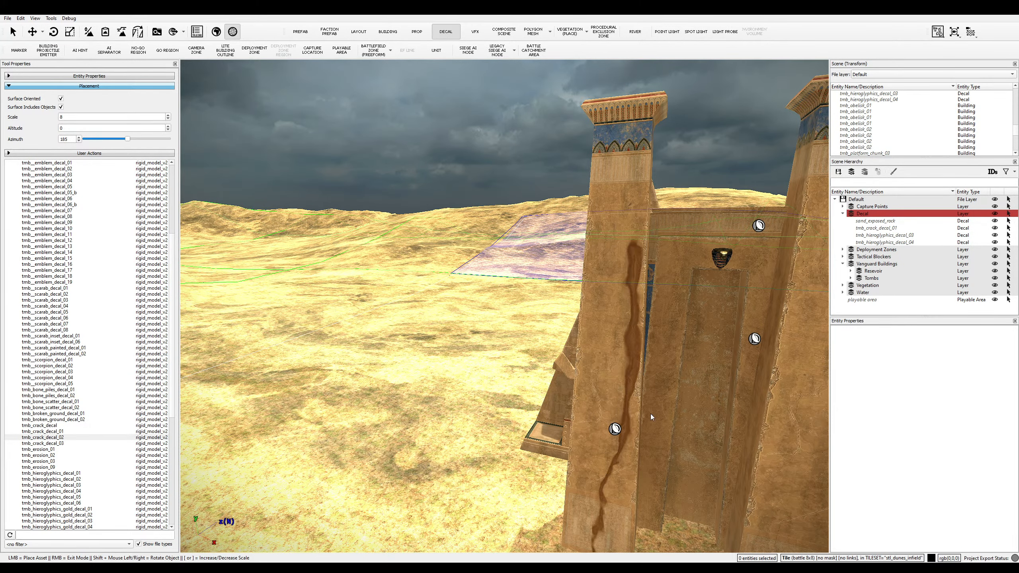
key("shift")
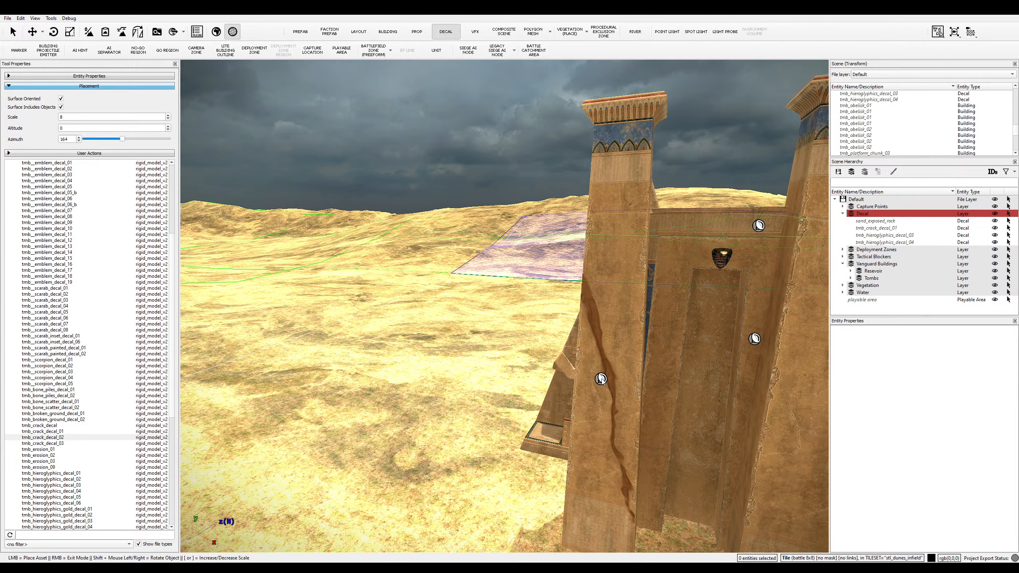
left_click(603, 373)
- Place a tmb_wall_damage_01 decal on the pyramid
key("a")
key("e")
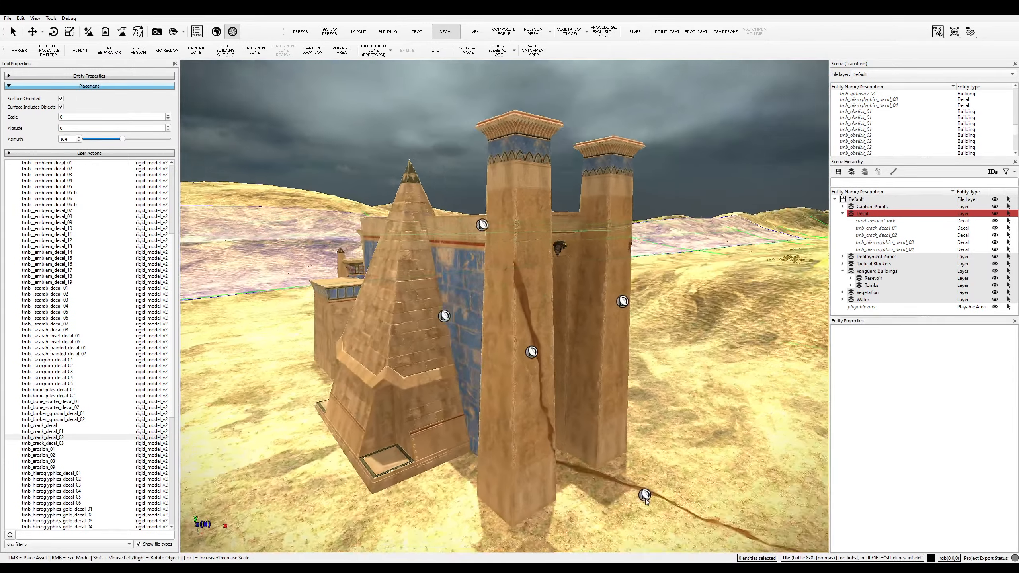
key("a")
key("e")
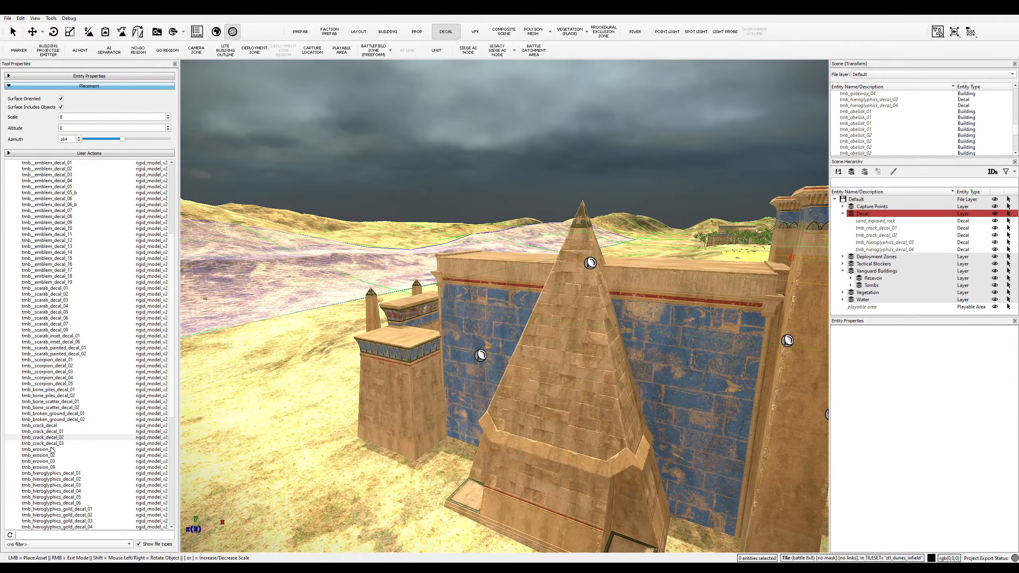
left_click(51, 449)
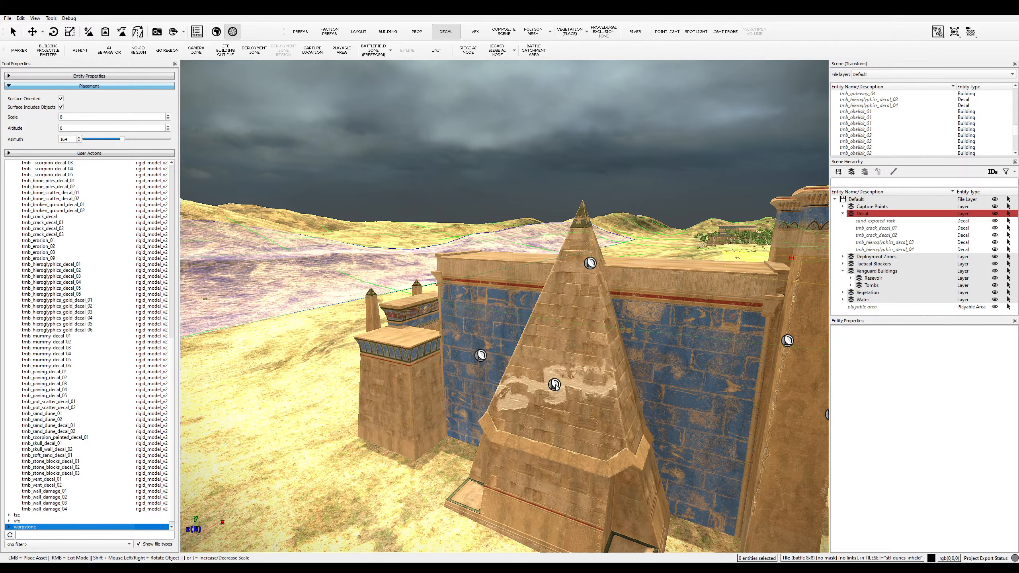
left_click(58, 491)
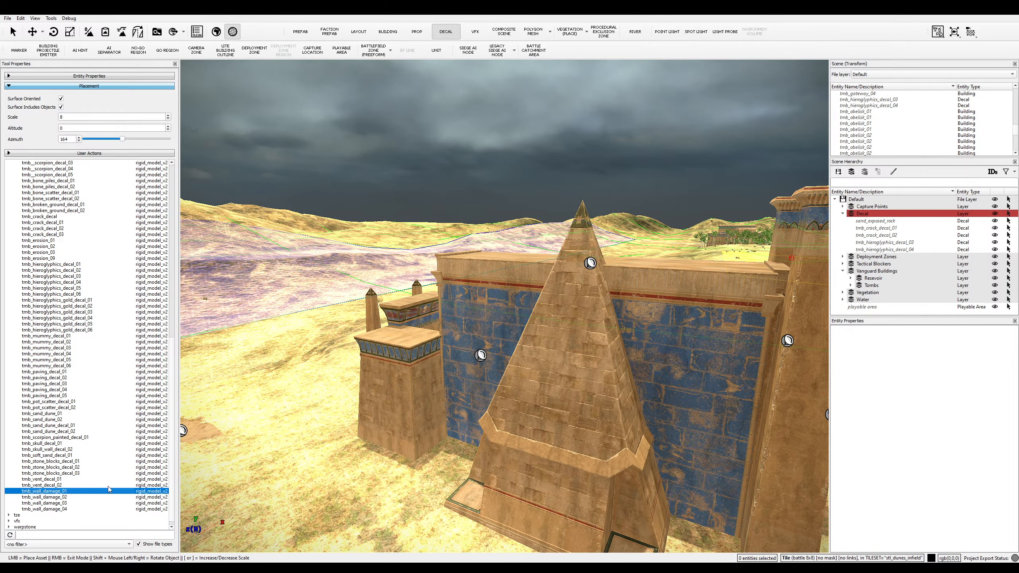
left_click(584, 379)
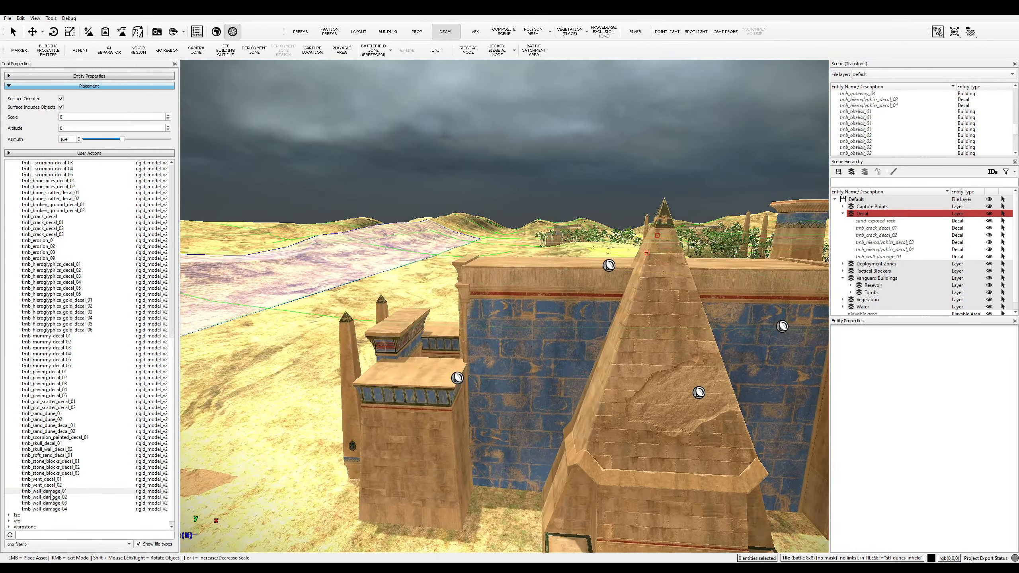
- Place a tmb_wall_damage_04 decal on the tomb wall
left_click(60, 504)
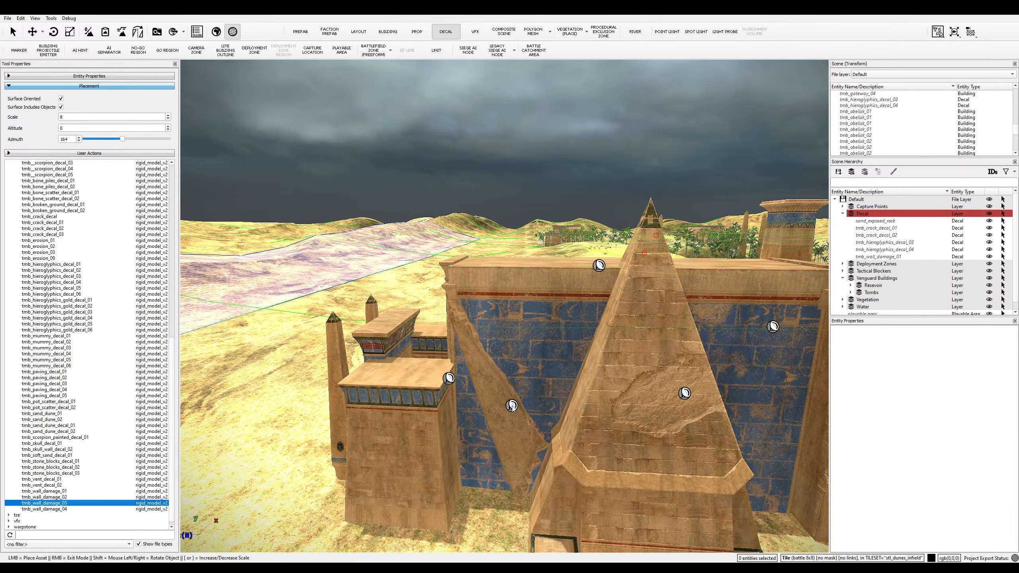
left_click(81, 509)
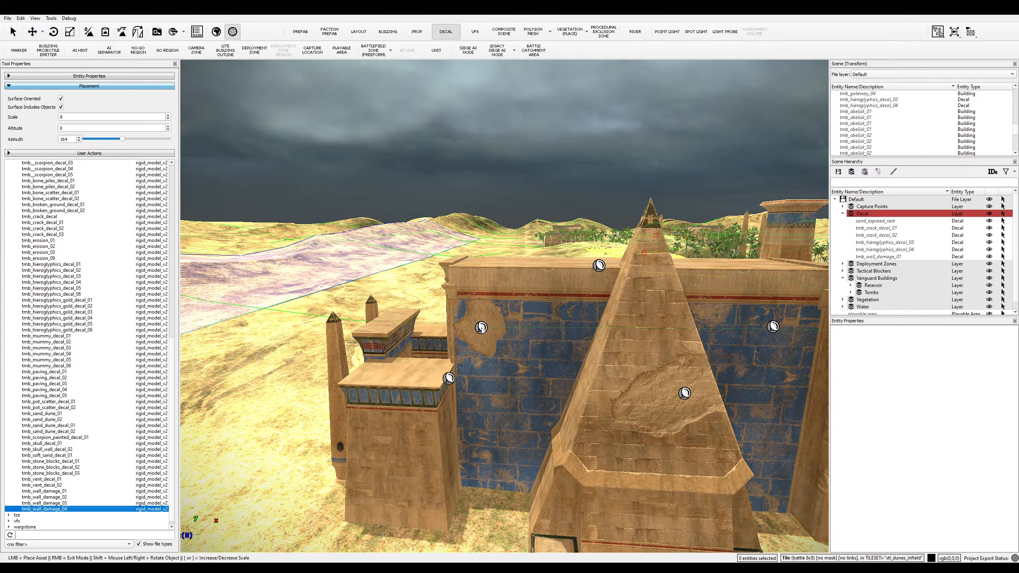
left_click(475, 317)
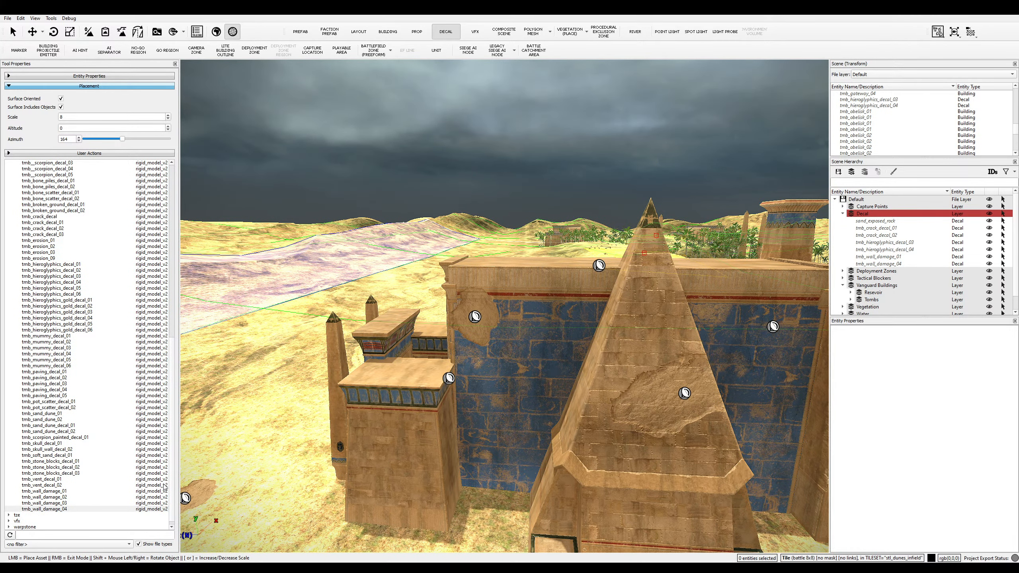
key("d")
key("s")
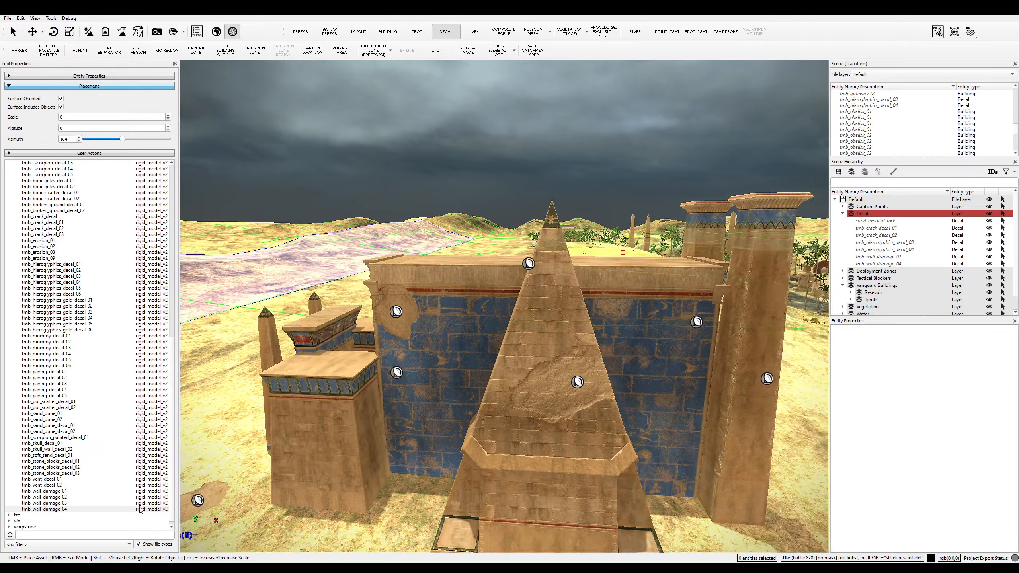
- Place a rotated tmb_wall_damage_03 decal on the wall, undoing one misplaced attempt
left_click(44, 503)
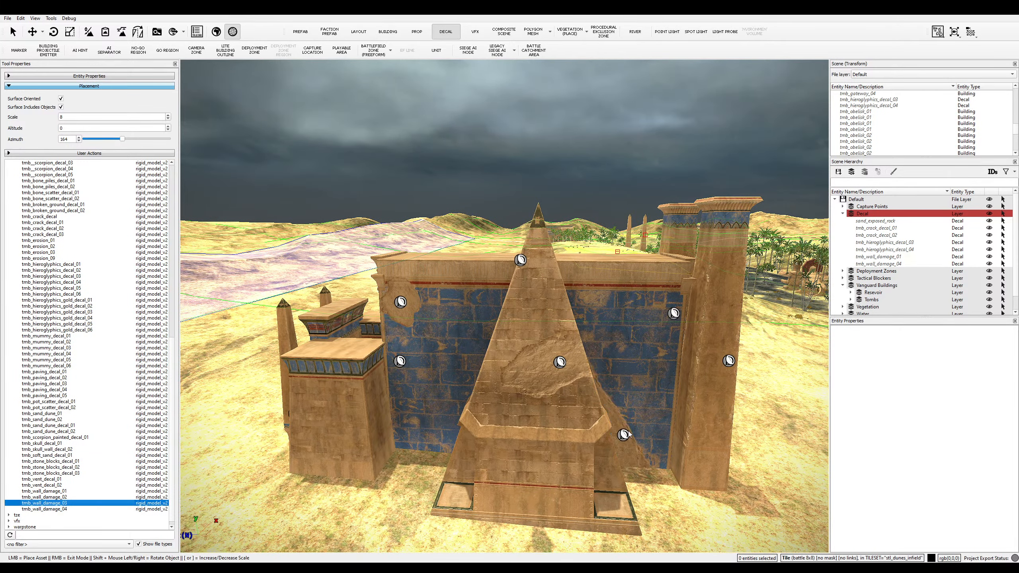
left_click(649, 383)
key("ctrl+z")
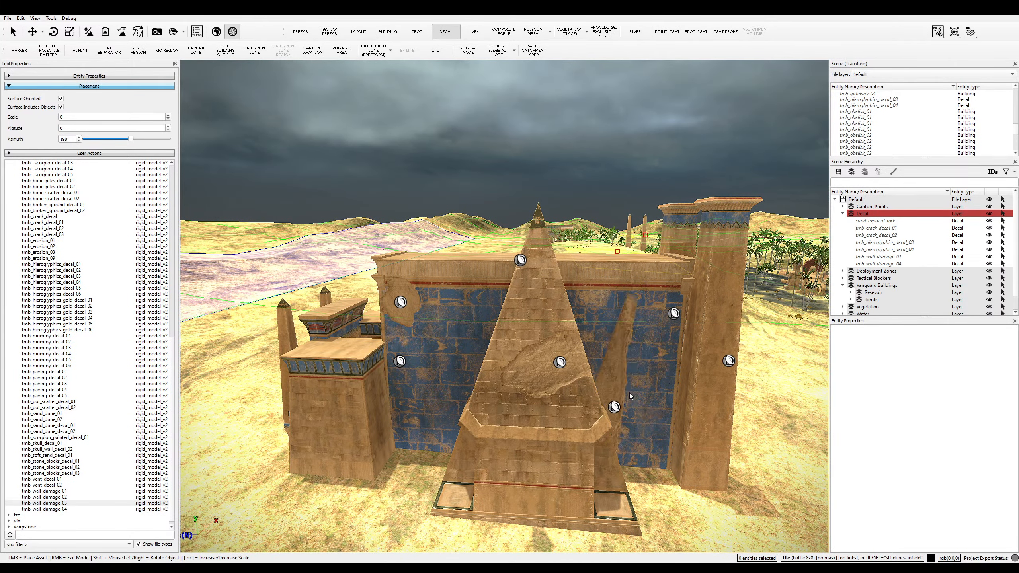
key("shift")
key("shift")
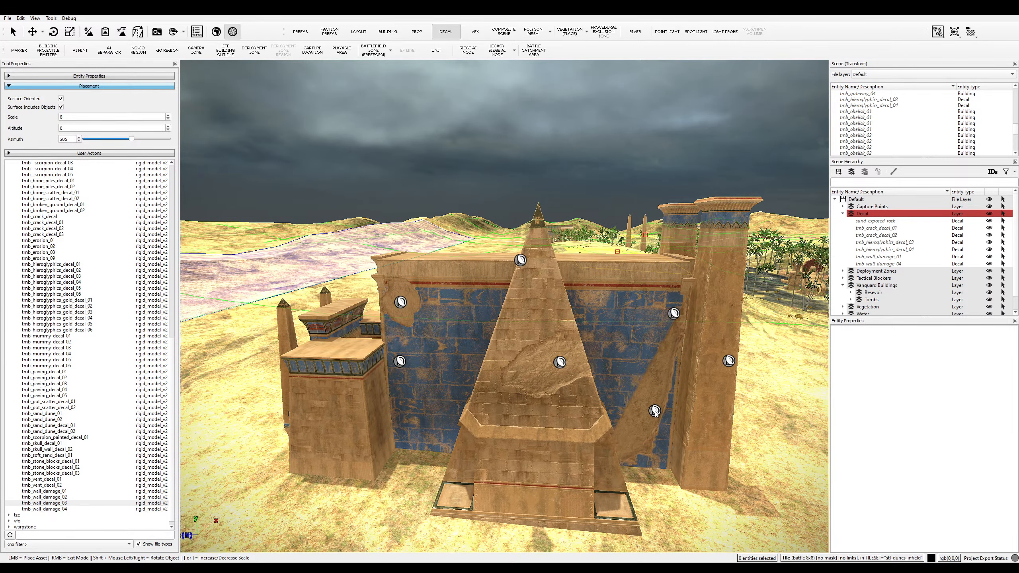
key("shift")
left_click(653, 409)
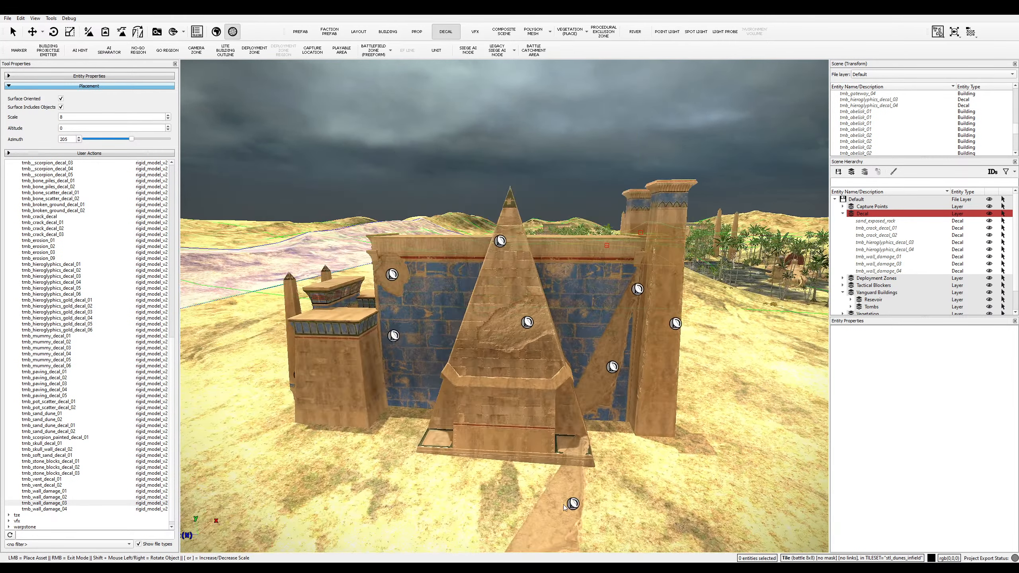
- Add another tmb_wall_damage_01 decal to the tomb
middle_click_drag(564, 508, 468, 484)
key("a")
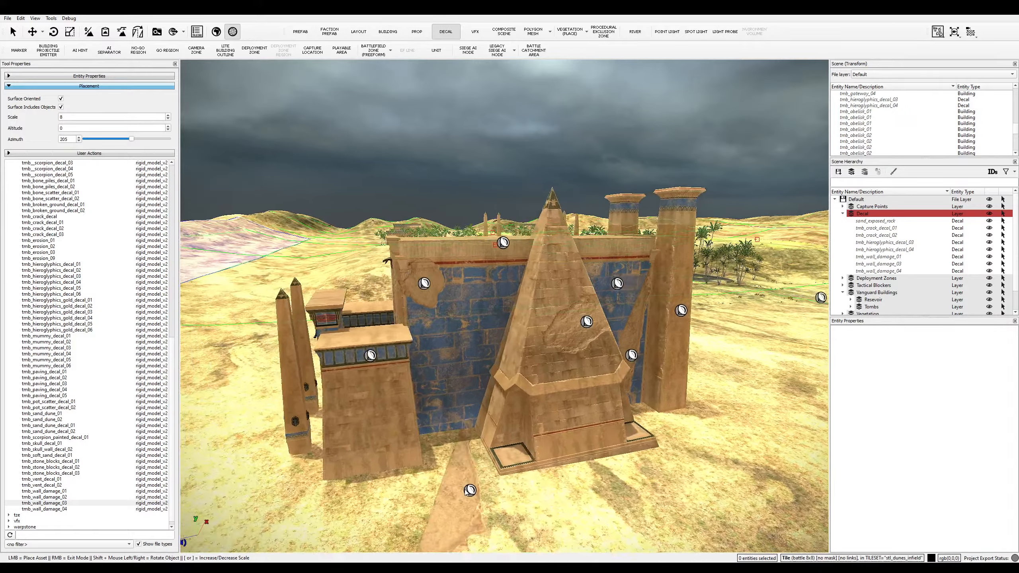
key("w")
key("shift")
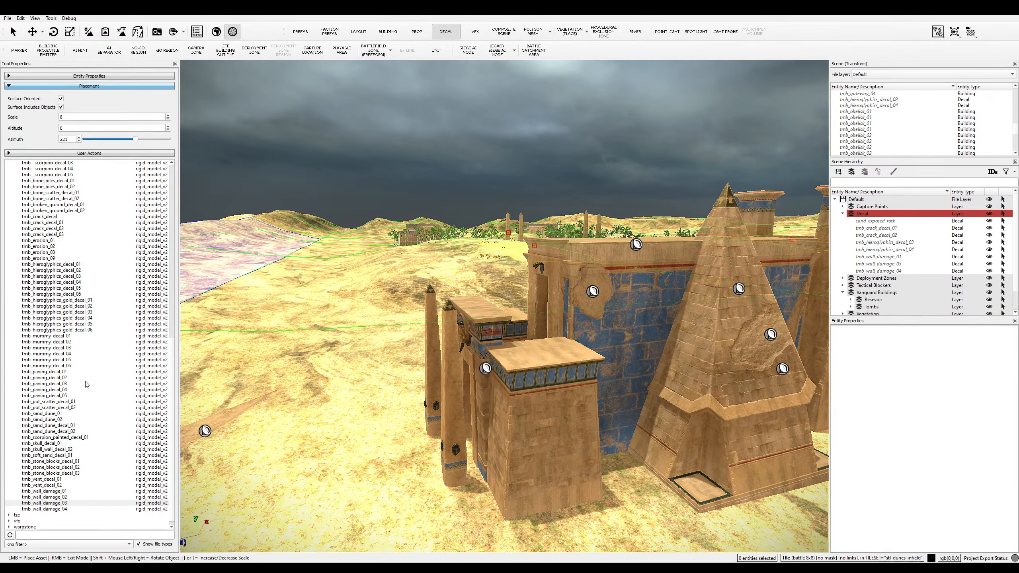
left_click(60, 496)
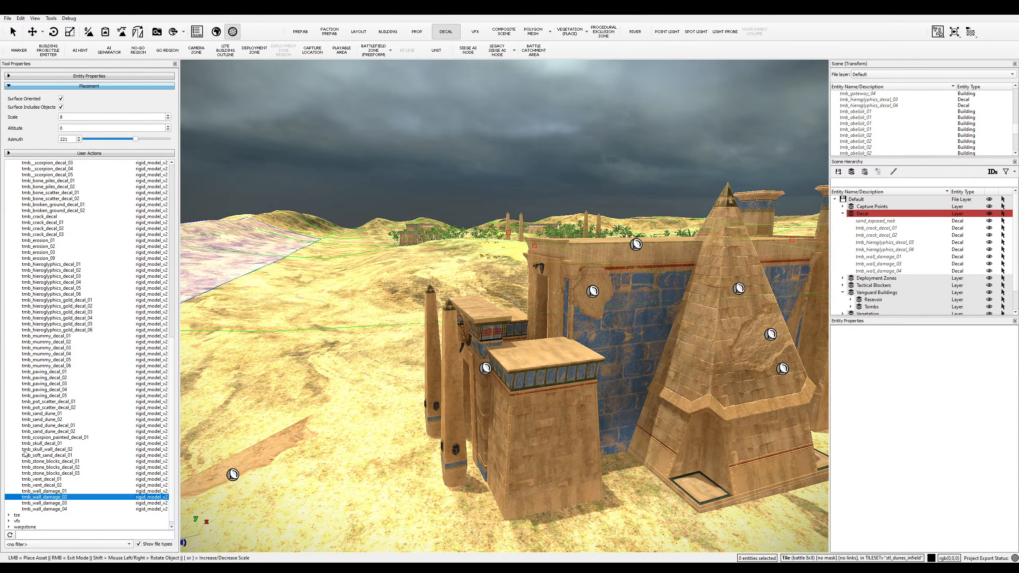
left_click(54, 485)
left_click(68, 492)
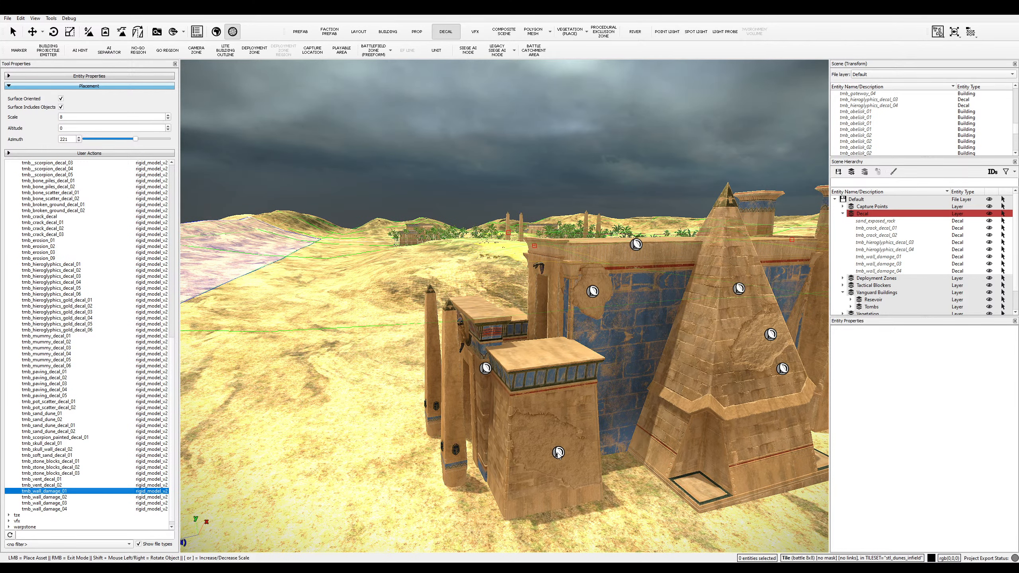
left_click(549, 452)
- Place a tmb_wall_damage_01 patch on the blue wall, then switch to the Select tool
middle_click_drag(553, 496, 650, 389)
key("a")
key("a")
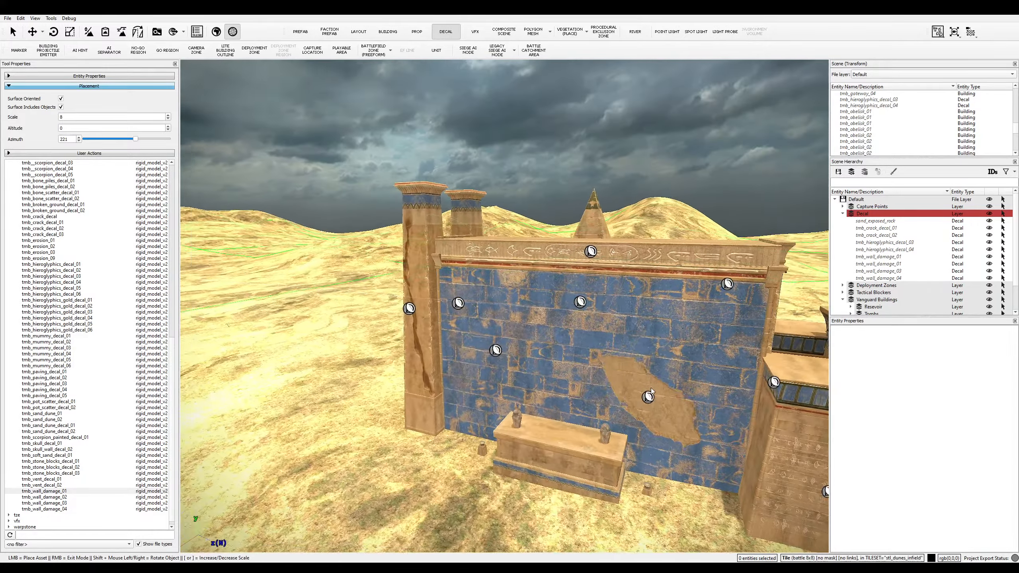
left_click(651, 375)
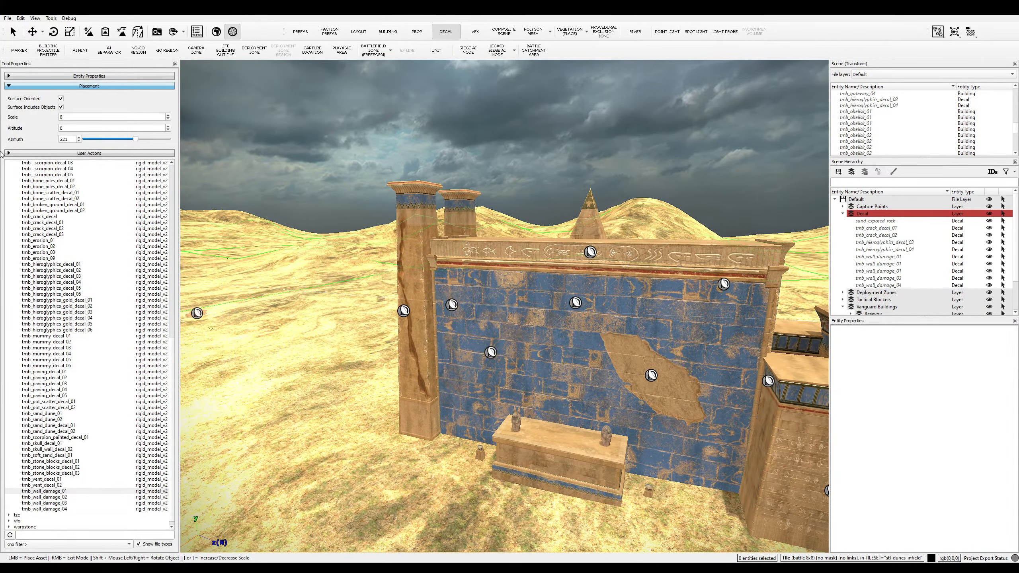
left_click(14, 32)
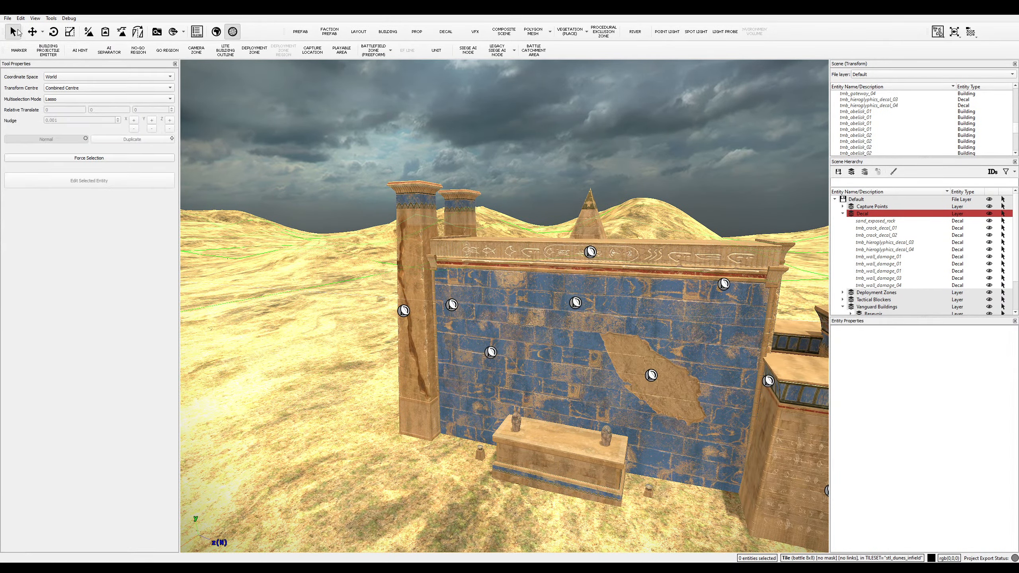
- Set the blue-wall damage decal's scale to X 12, Y 5, Z 20, then deselect it
left_click(662, 379)
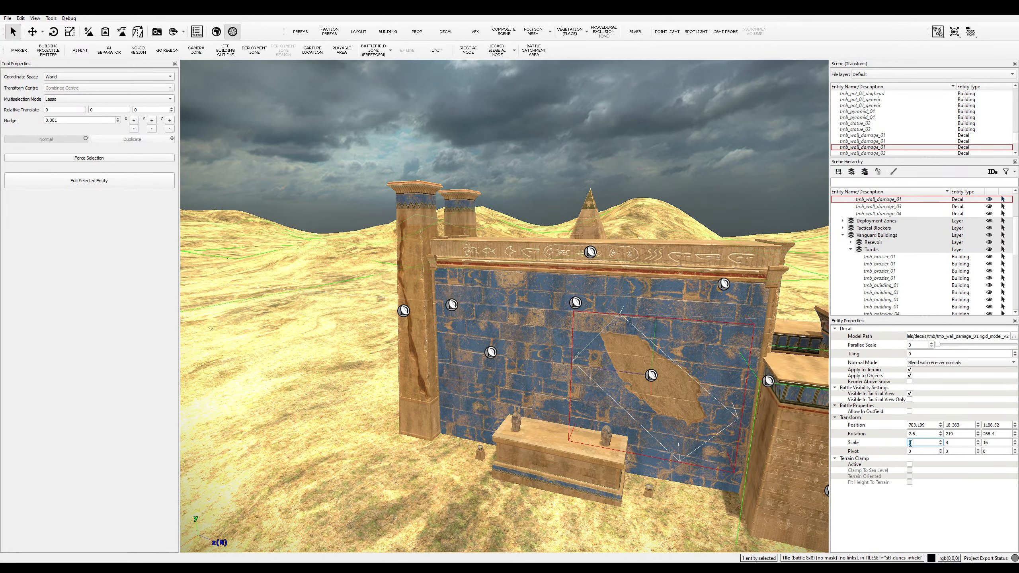
scroll(910, 444, "up", 4)
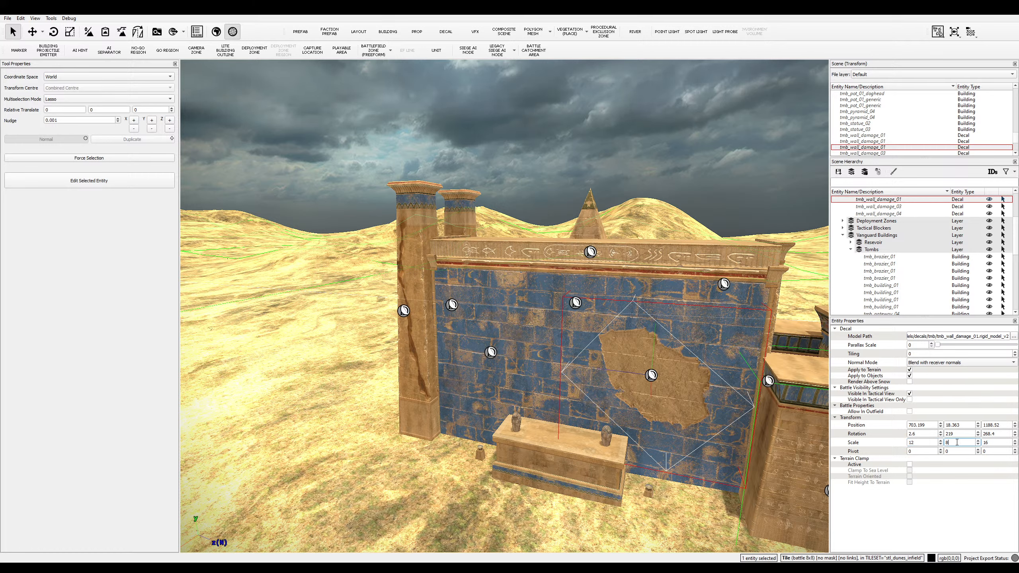
key("Return")
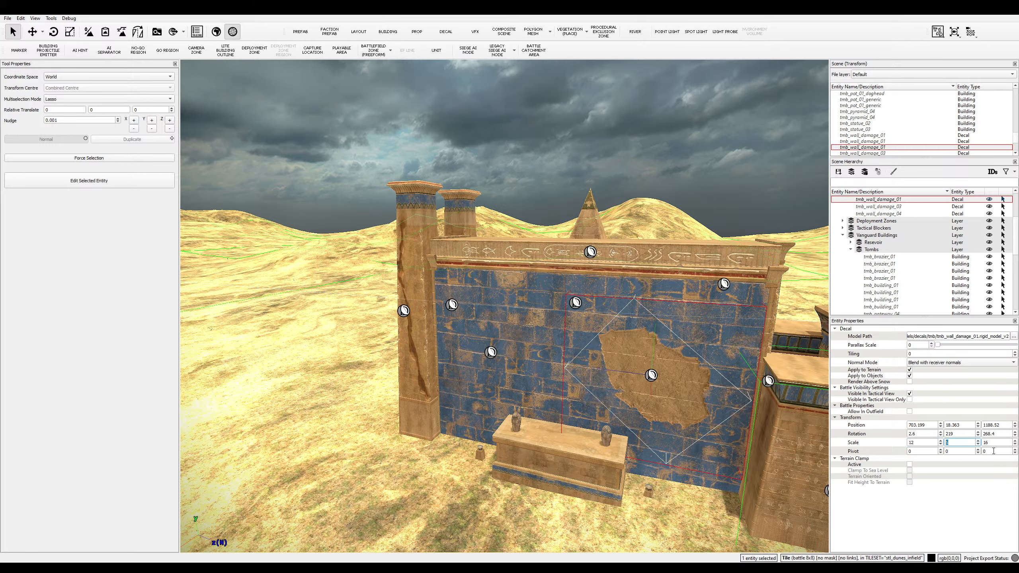
double_click(986, 443)
key("Return")
left_click(706, 436)
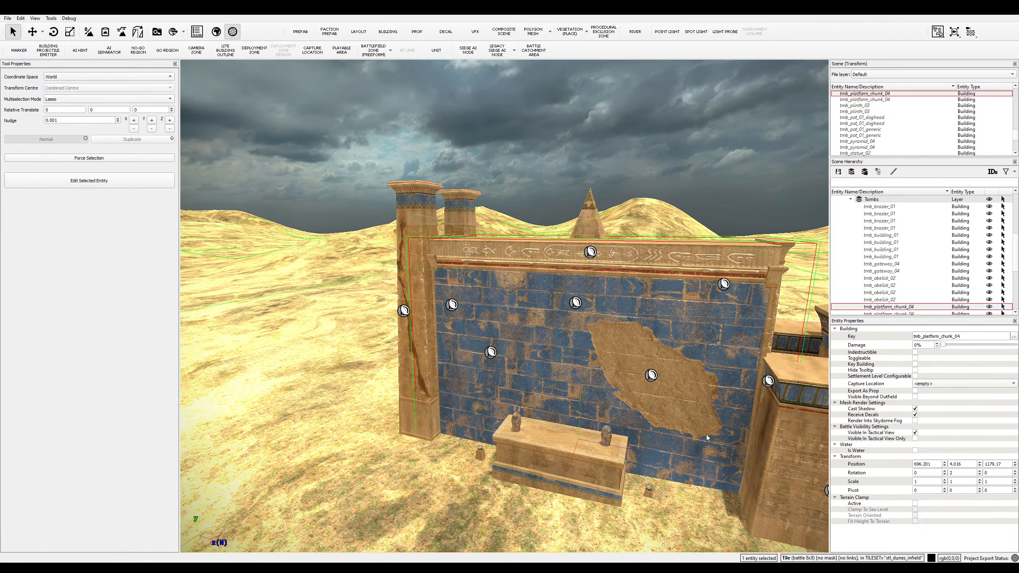
left_click(659, 383)
key("s")
key("d")
key("w")
key("a")
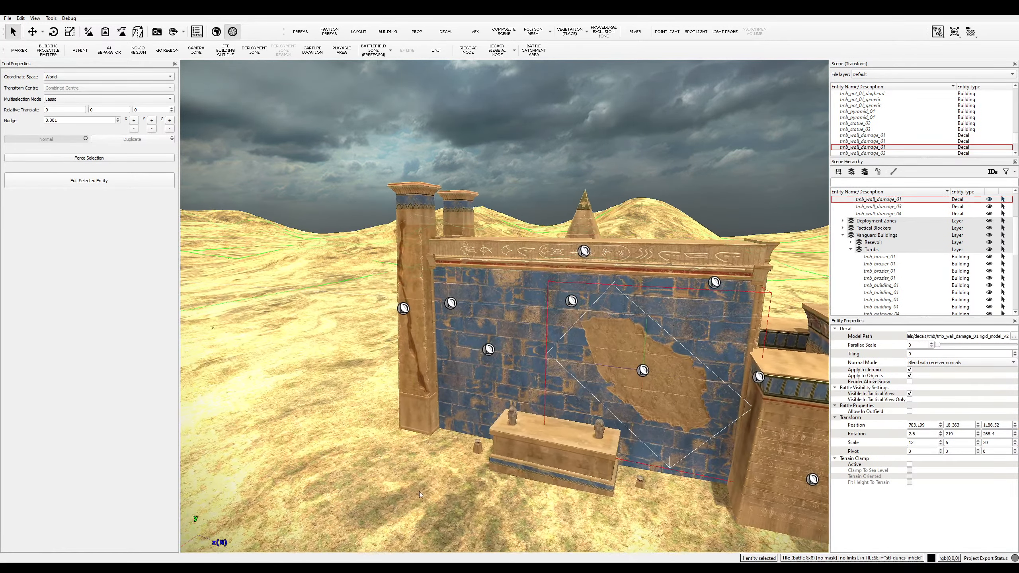
left_click(631, 479)
- Pull the camera back from the first tomb's wall, briefly selecting and deselecting the wall building
key("a")
key("s")
key("d")
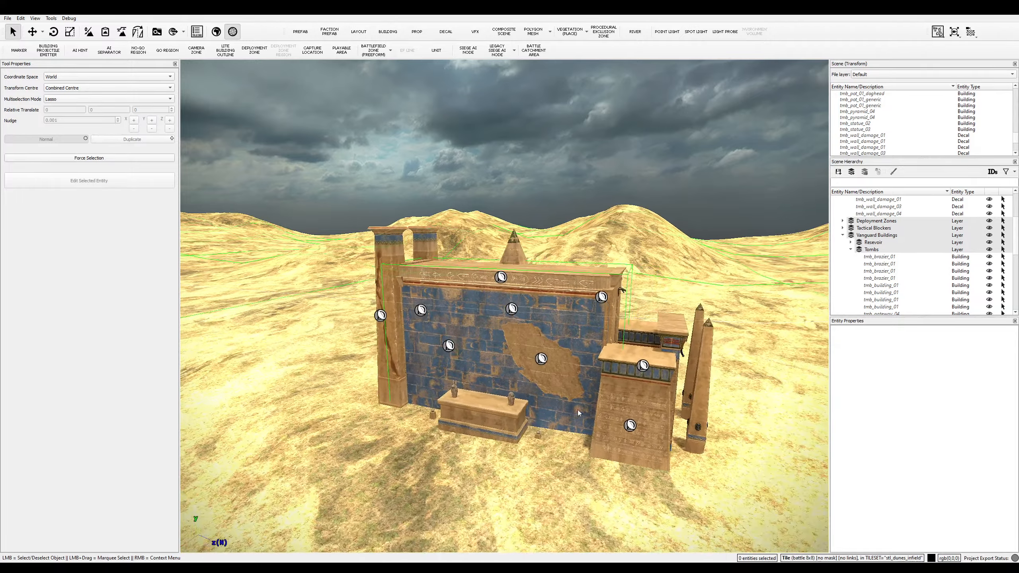
key("w")
key("a")
key("w")
key("a")
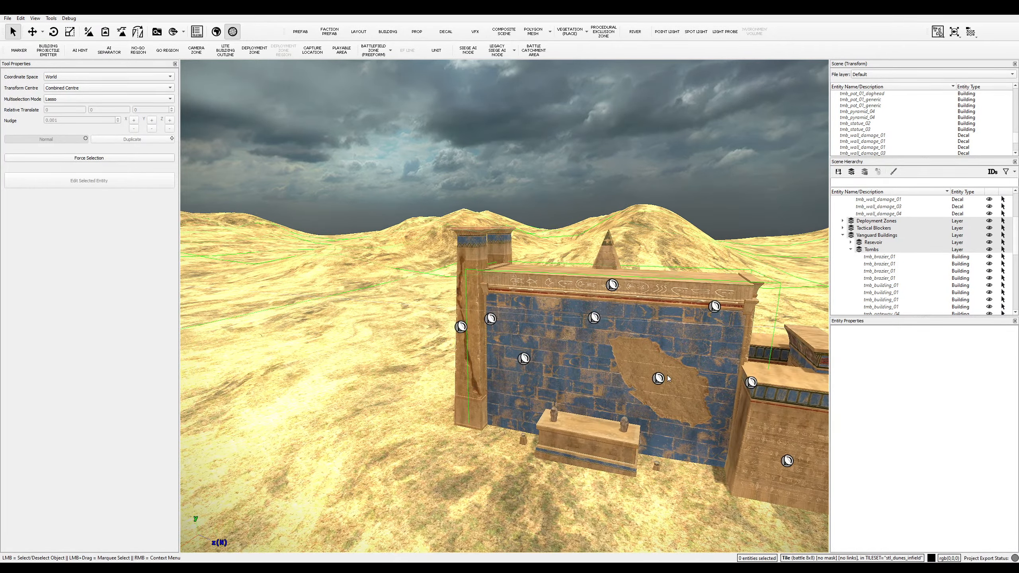
left_click(652, 386)
left_click(641, 488)
- Fly the camera over to the second, undecorated tomb and reactivate the Decal tool
key("d")
key("w")
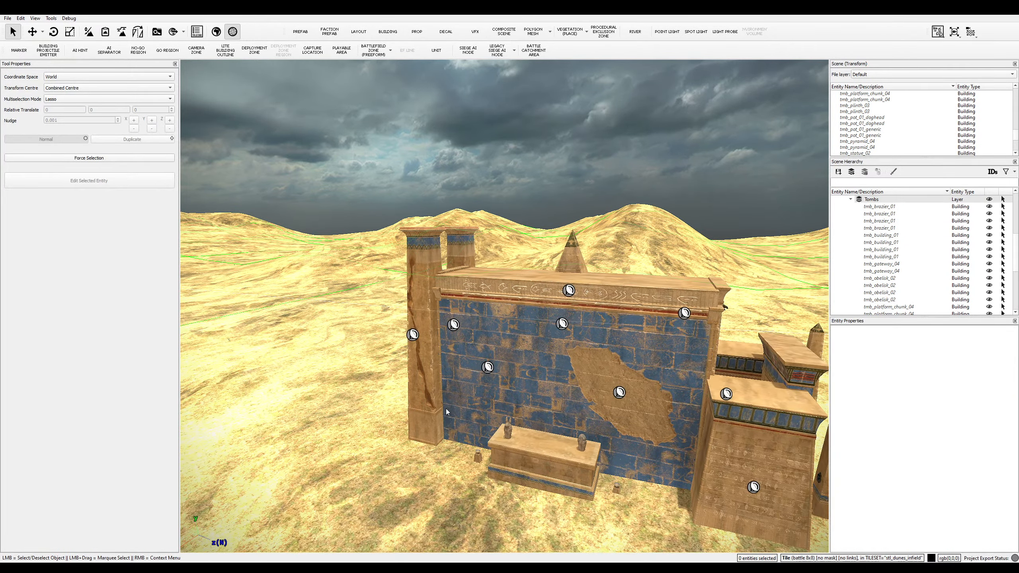
key("s")
key("a")
middle_click_drag(541, 389, 492, 395)
key("a")
key("a")
key("w")
key("w")
key("a")
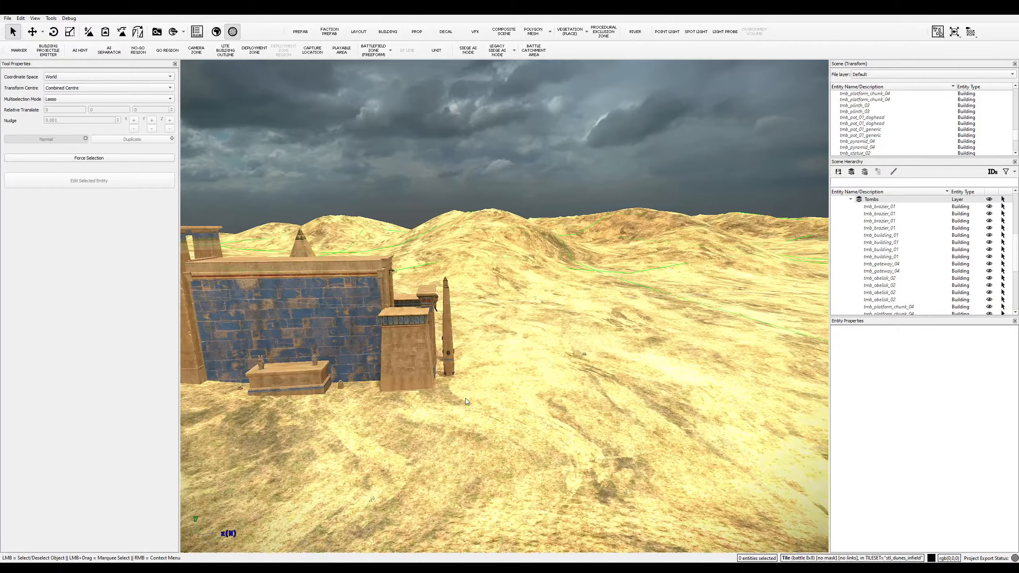
key("a")
middle_click_drag(421, 395, 421, 396)
key("w")
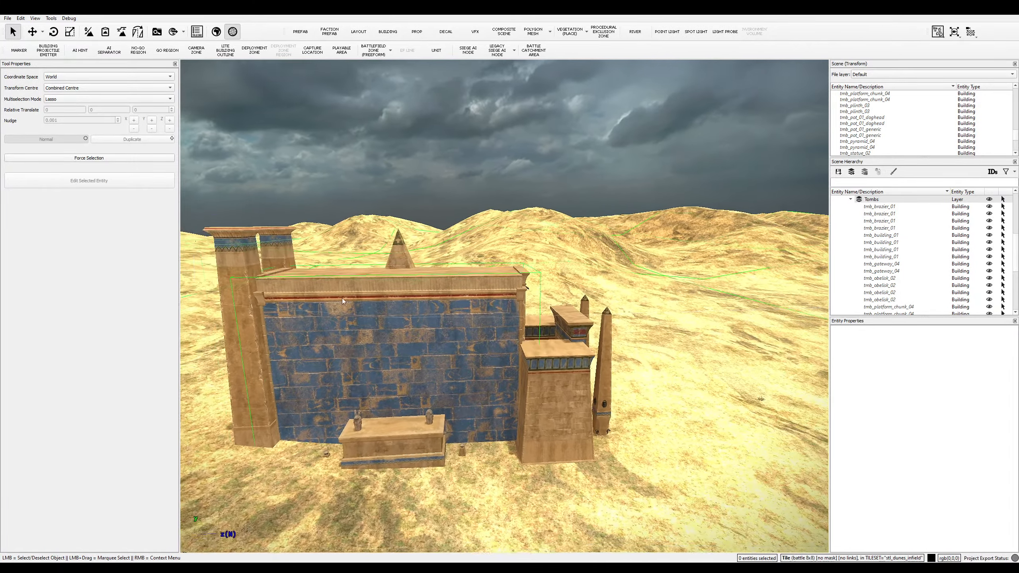
scroll(879, 273, "up", 2)
key("s")
left_click(446, 31)
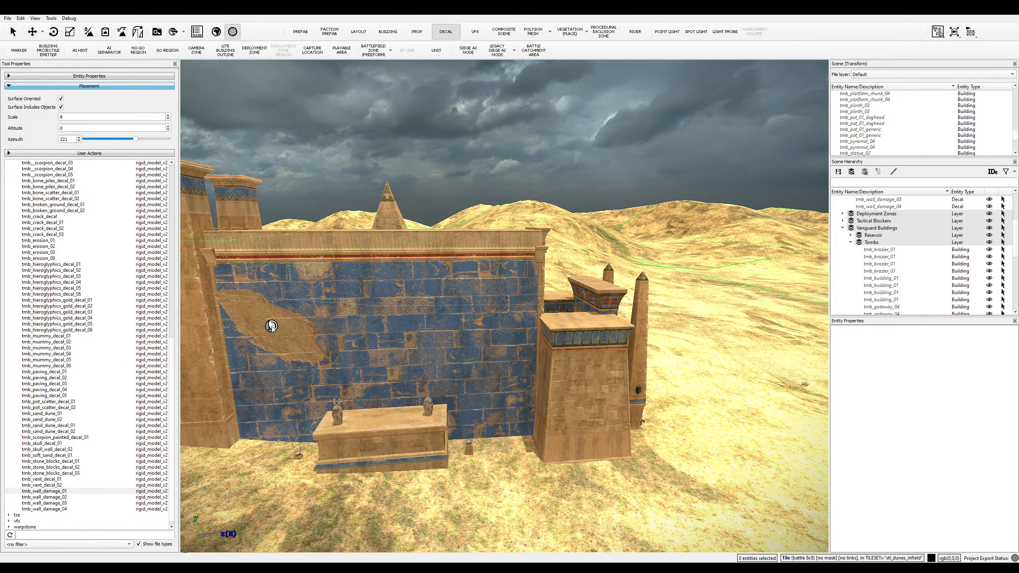
- Place a tmb_wall_damage_01 patch on the blue wall and switch to the Rotate tool
left_click(292, 344)
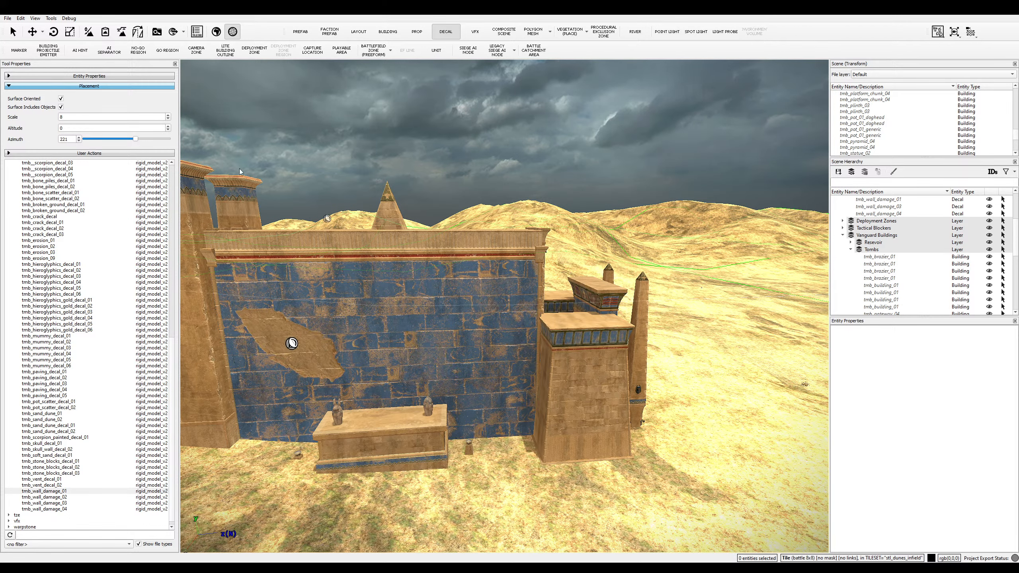
left_click(53, 32)
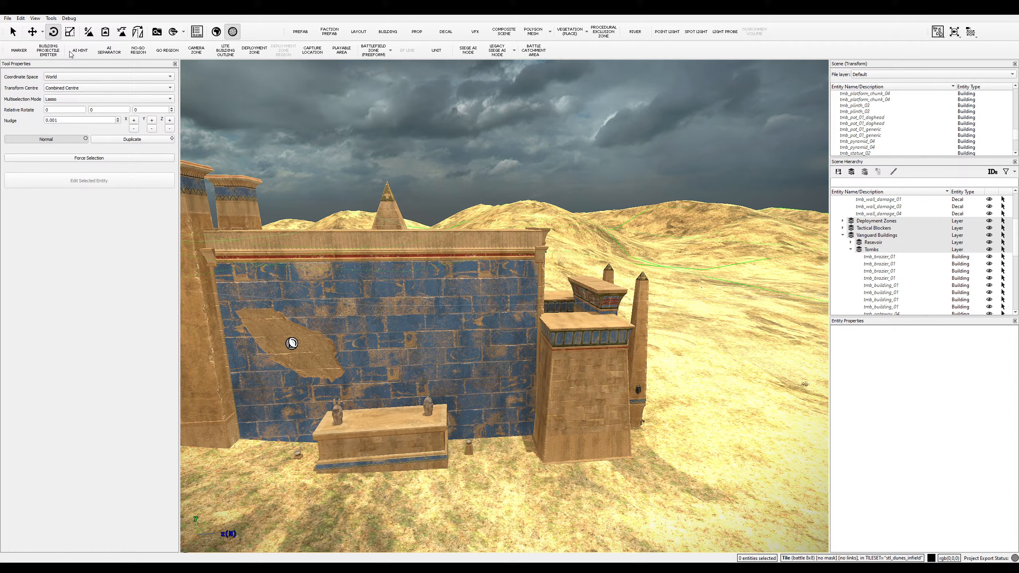
- Rotate the new decal level, set its X scale to 36, and lower it on the wall
left_click(291, 342)
left_click_drag(316, 277, 283, 229)
key("w")
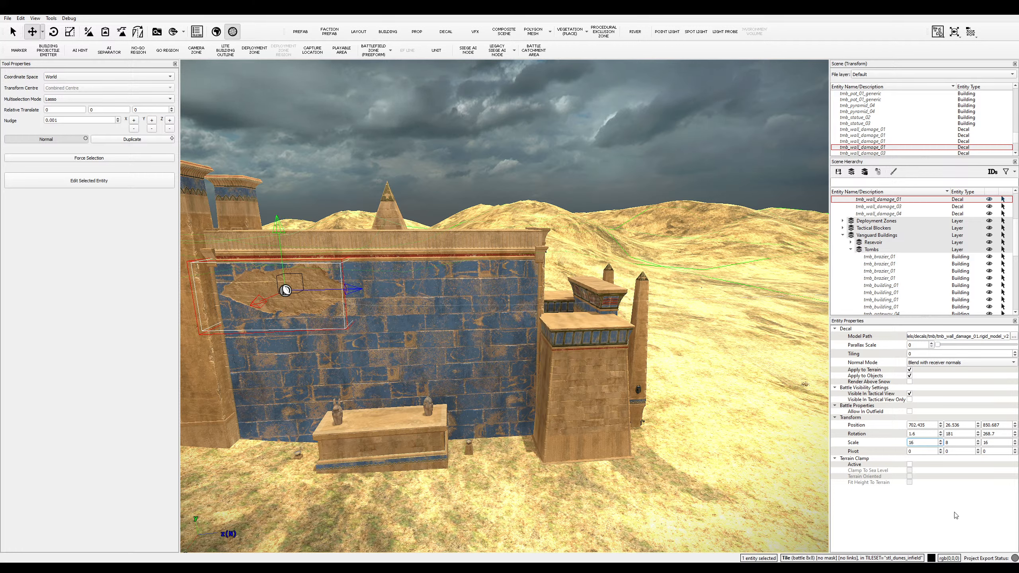
key("Return")
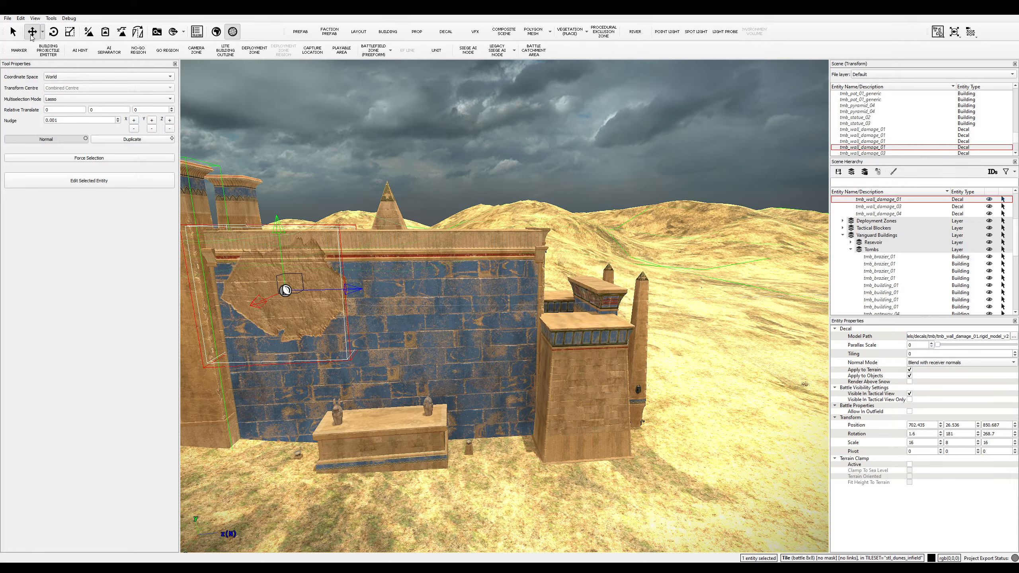
left_click_drag(283, 281, 332, 313)
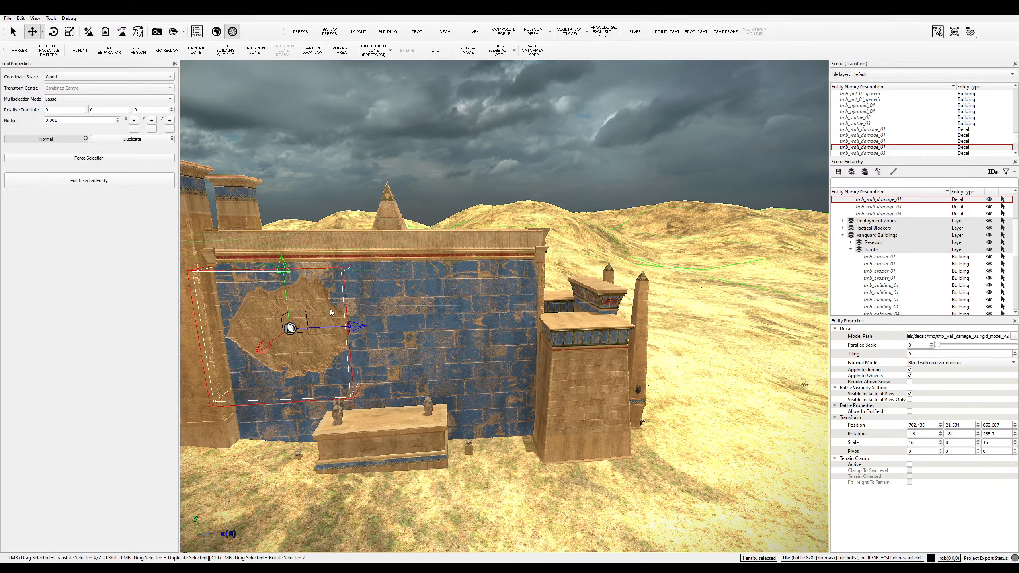
- Set the decal's Y scale to 8 and Z scale to 22
left_click_drag(954, 443, 947, 442)
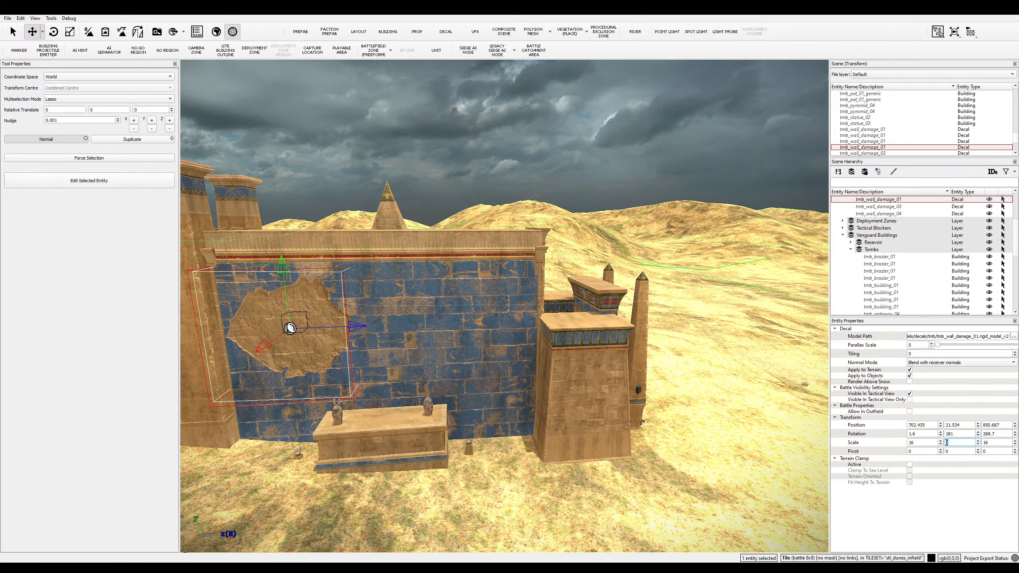
key("Return")
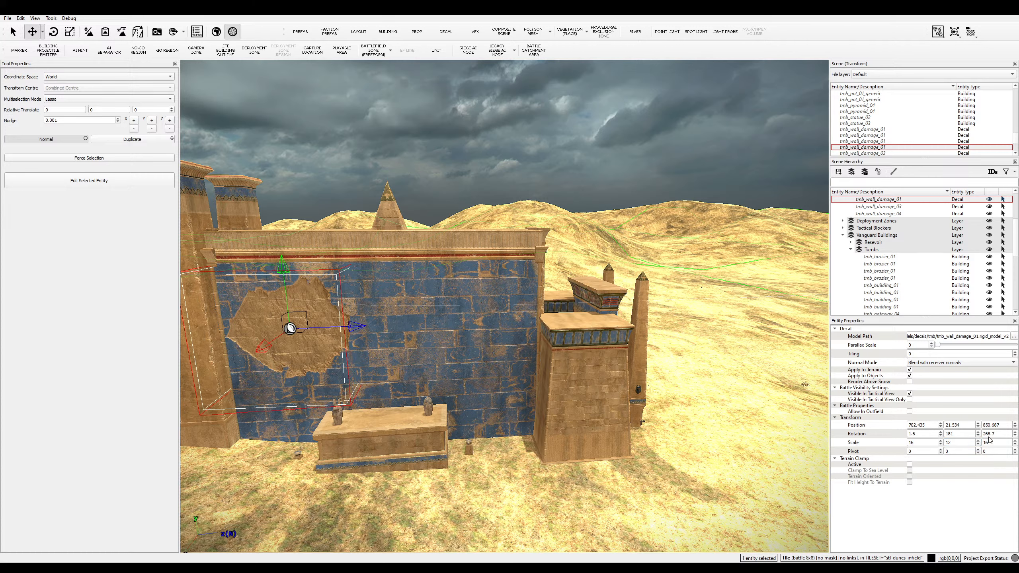
key("ctrl+z")
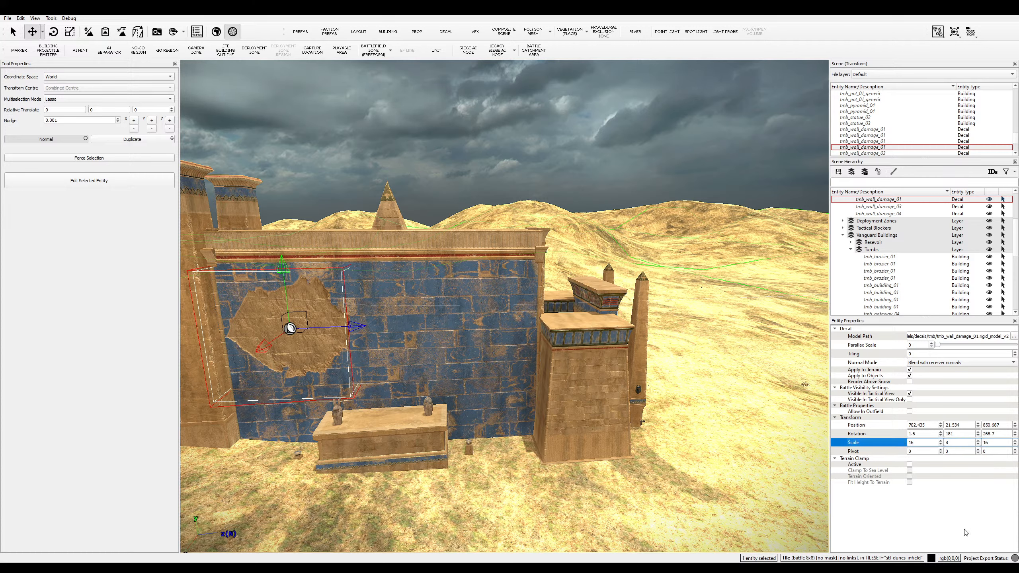
left_click_drag(996, 442, 977, 447)
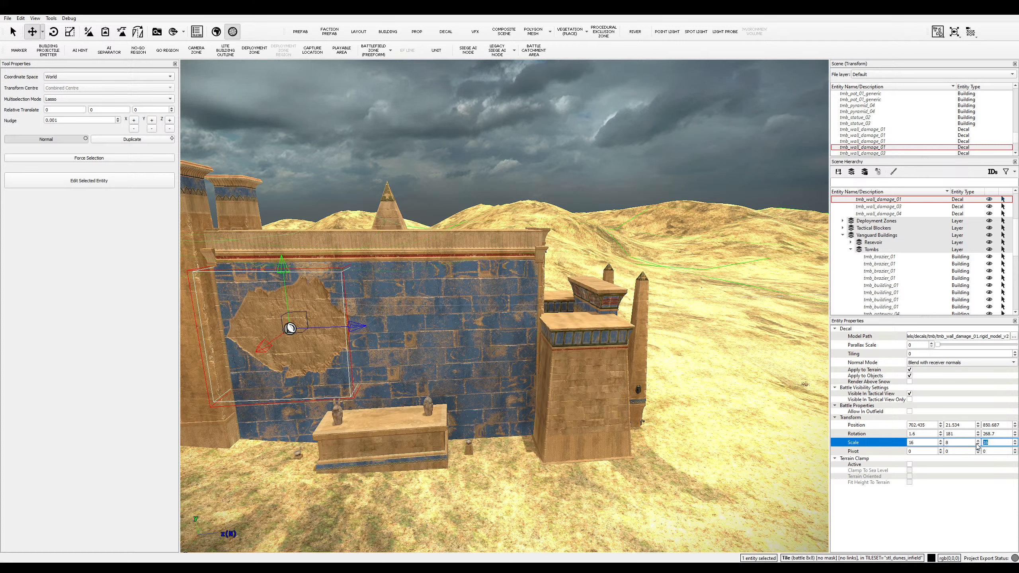
type("22")
key("Return")
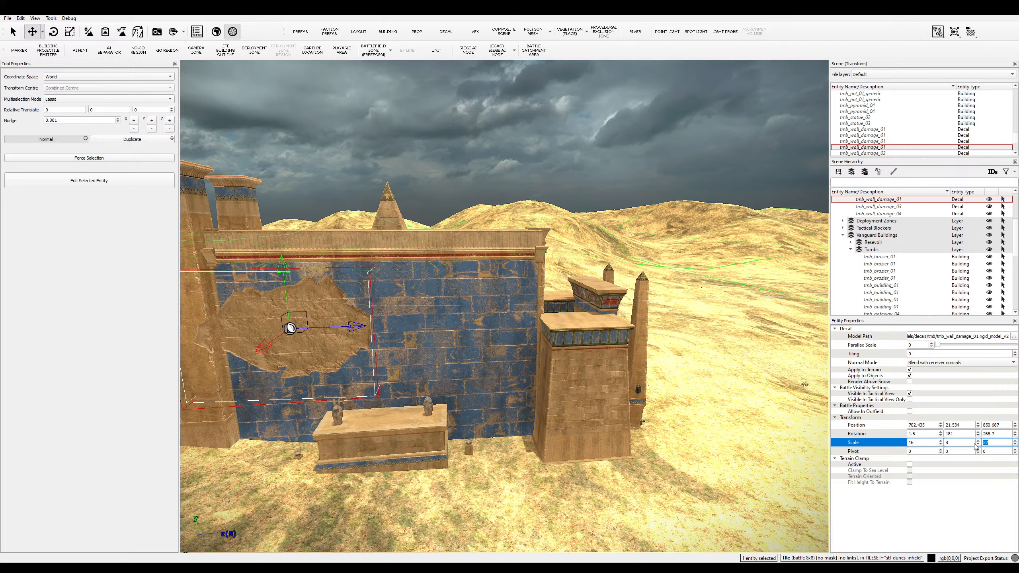
- Shift the decal up to the wall's upper left, raise parallax to 0.24, and deselect it
mouse_move(355, 326)
left_mouse_down()
mouse_move(401, 326)
mouse_move(372, 328)
left_mouse_up()
mouse_move(312, 268)
left_mouse_down()
mouse_move(304, 222)
mouse_move(304, 251)
left_mouse_up()
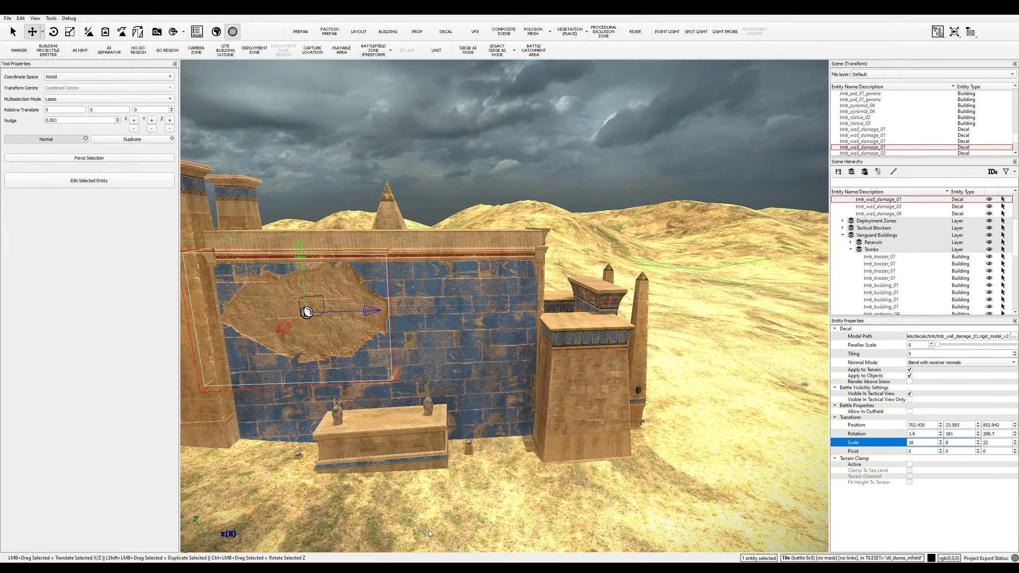
left_click(937, 344)
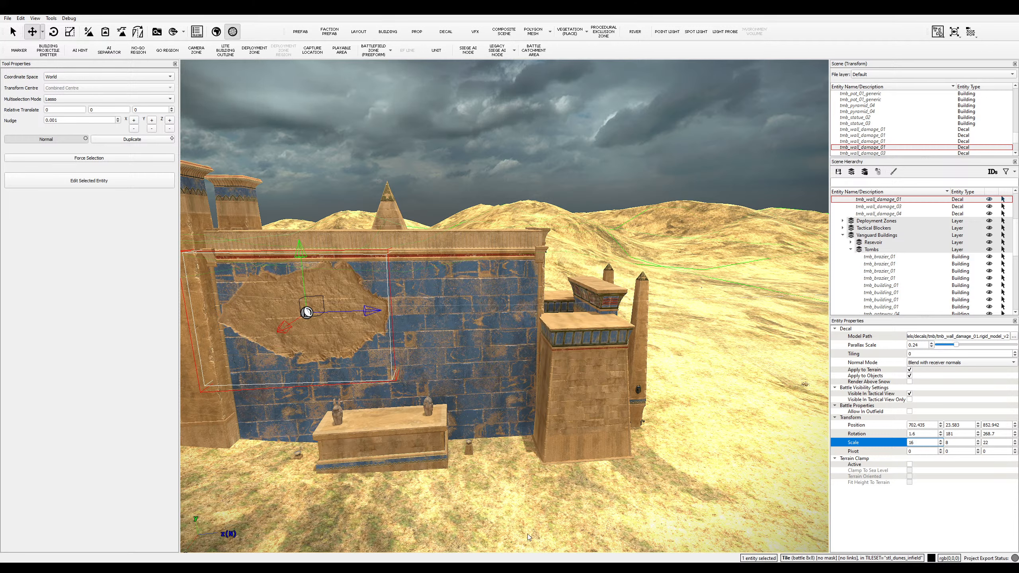
left_click(539, 549)
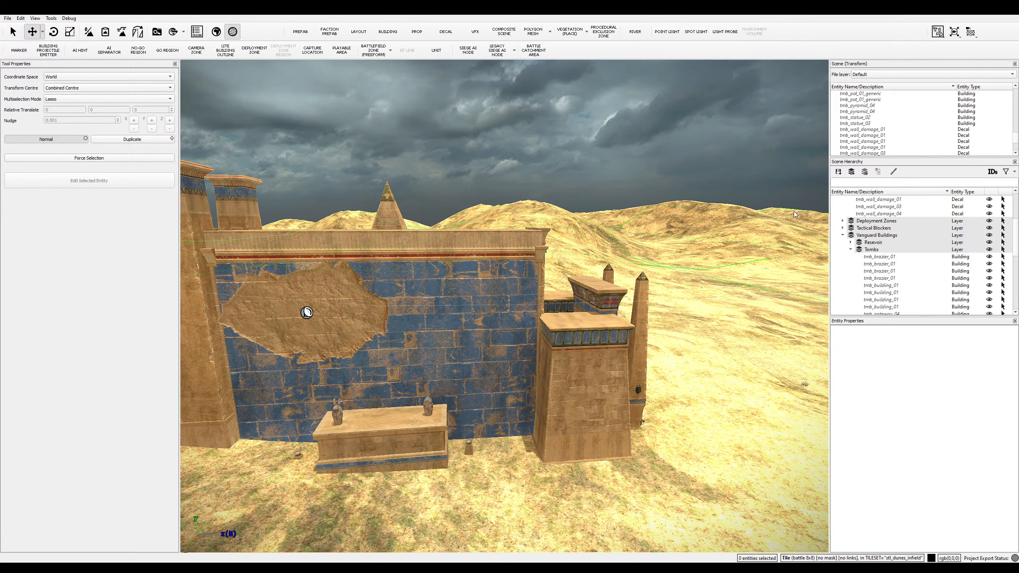
left_click(445, 32)
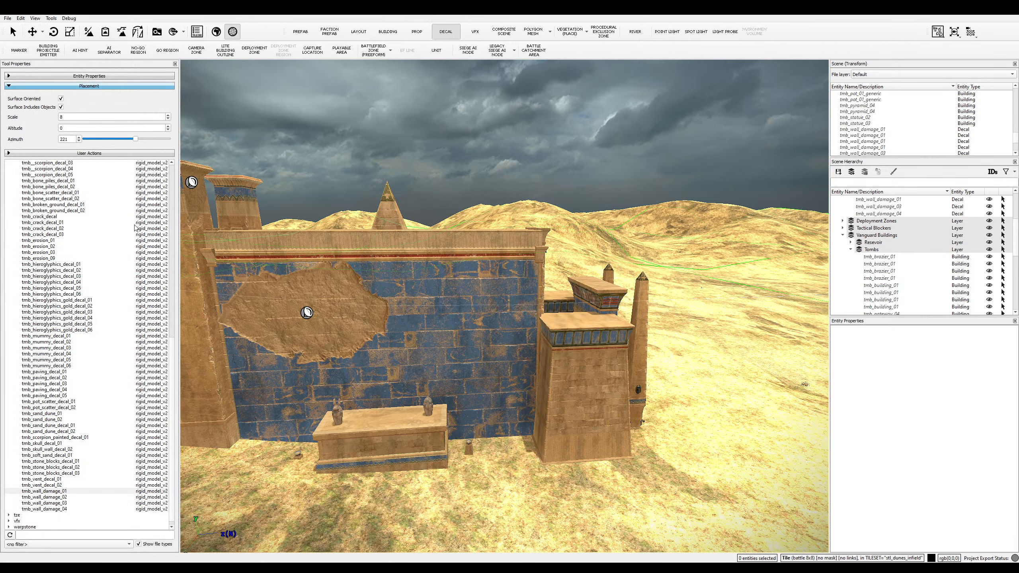
- Place a level tmb_hieroglyphics_gold_decal_02 panel on the right tower's front face
left_click(73, 463)
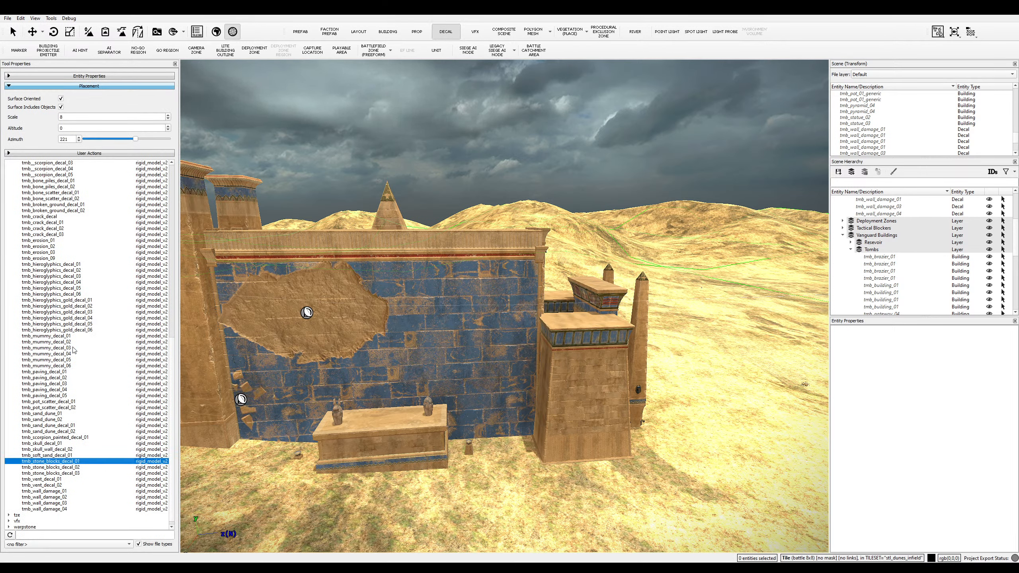
left_click(81, 331)
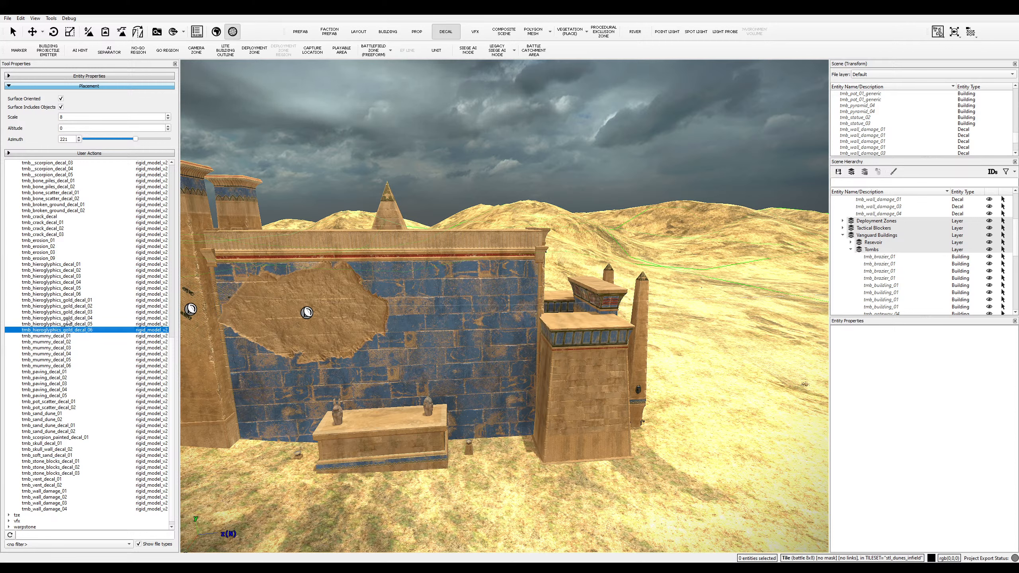
left_click(67, 318)
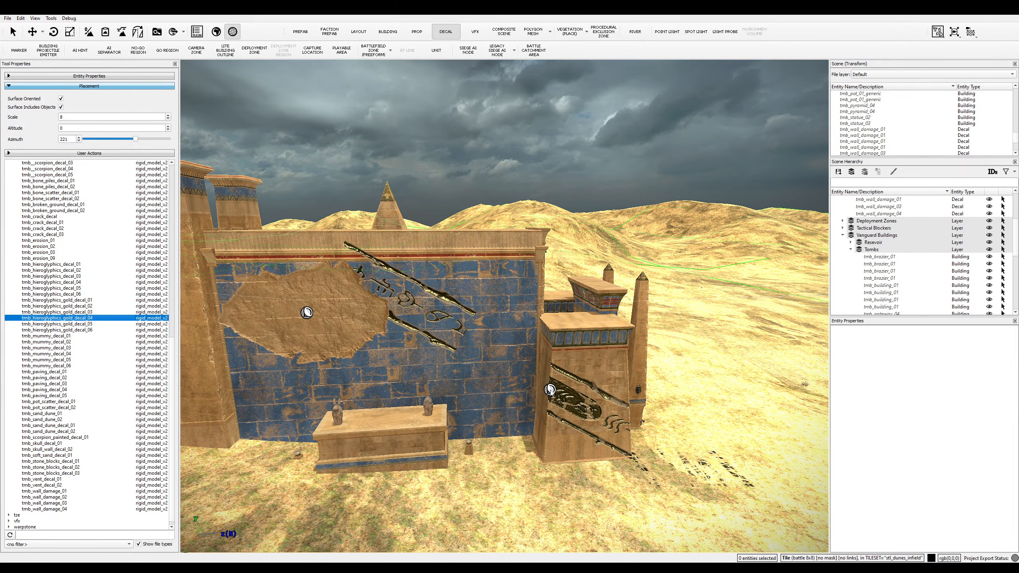
left_click(64, 290)
left_click(64, 306)
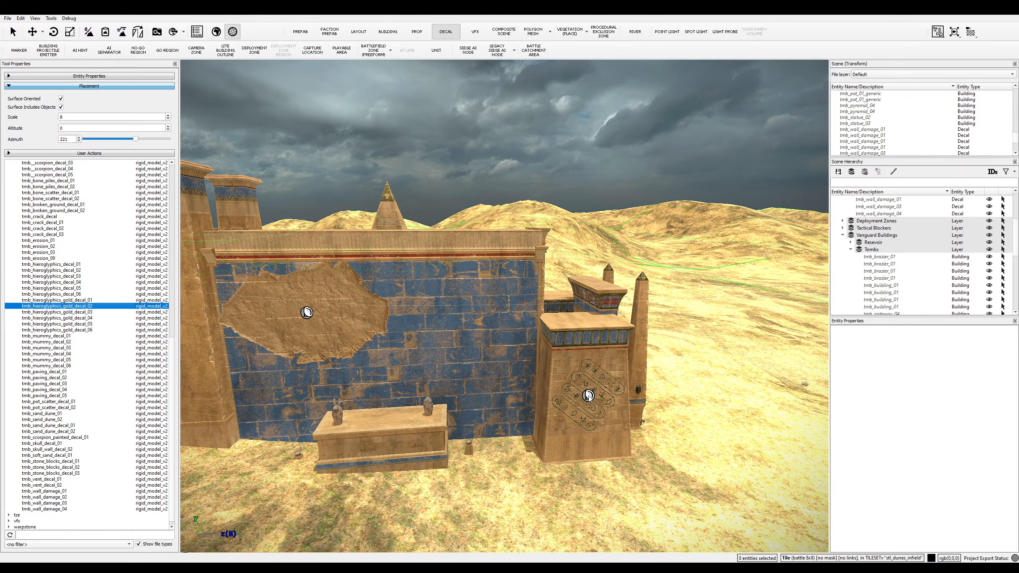
left_click(588, 395)
key("ctrl+z")
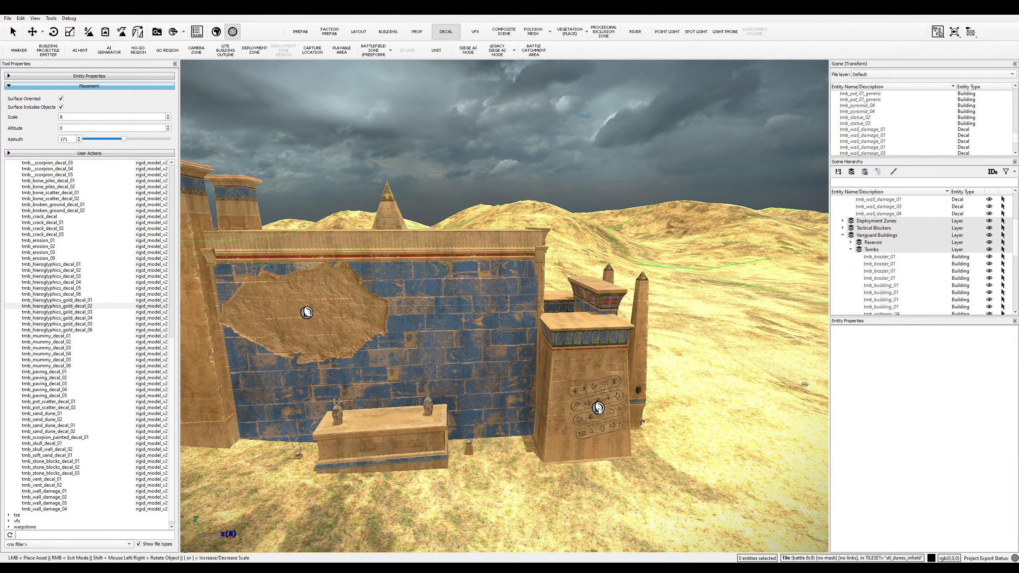
key("shift")
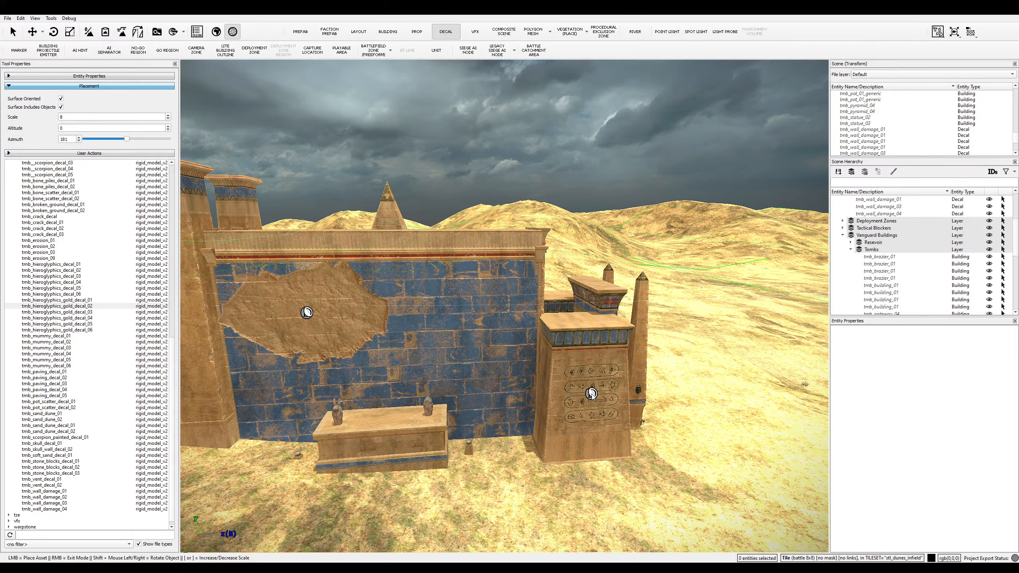
left_click(591, 393)
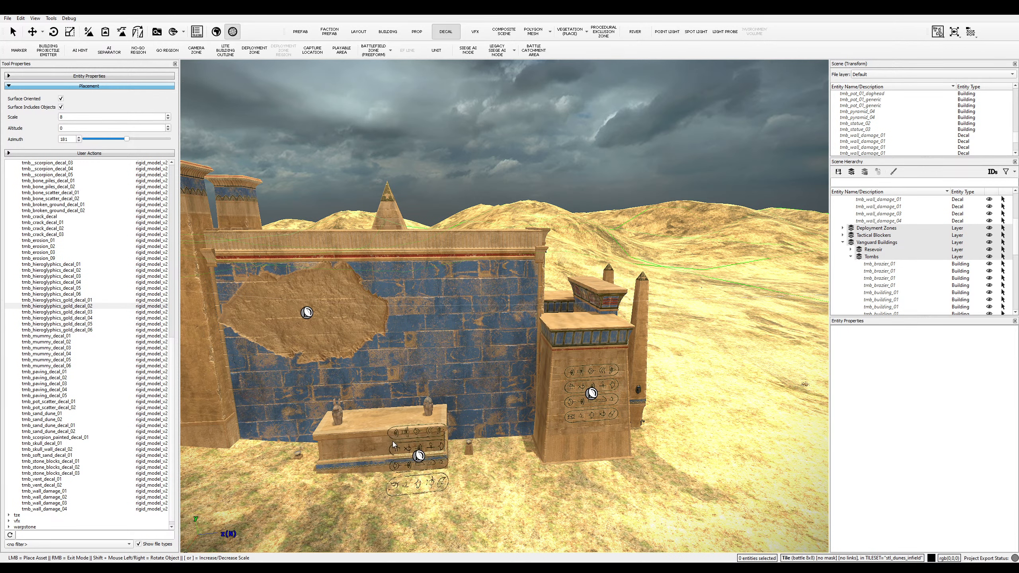
- Choose tmb_mummy_decal_01 and test placements on the table and ground, undoing the ground one
left_click(69, 360)
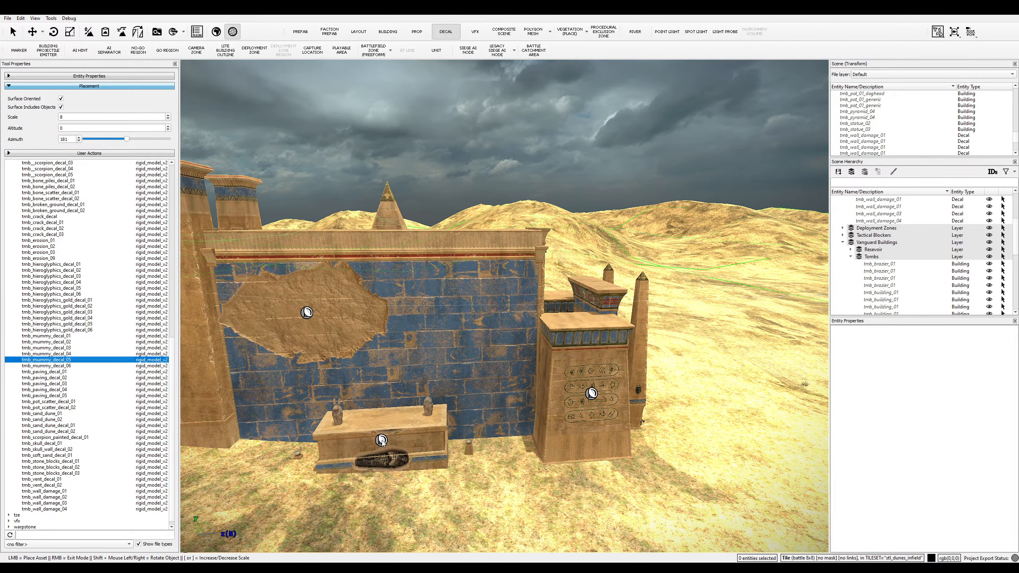
left_click(54, 365)
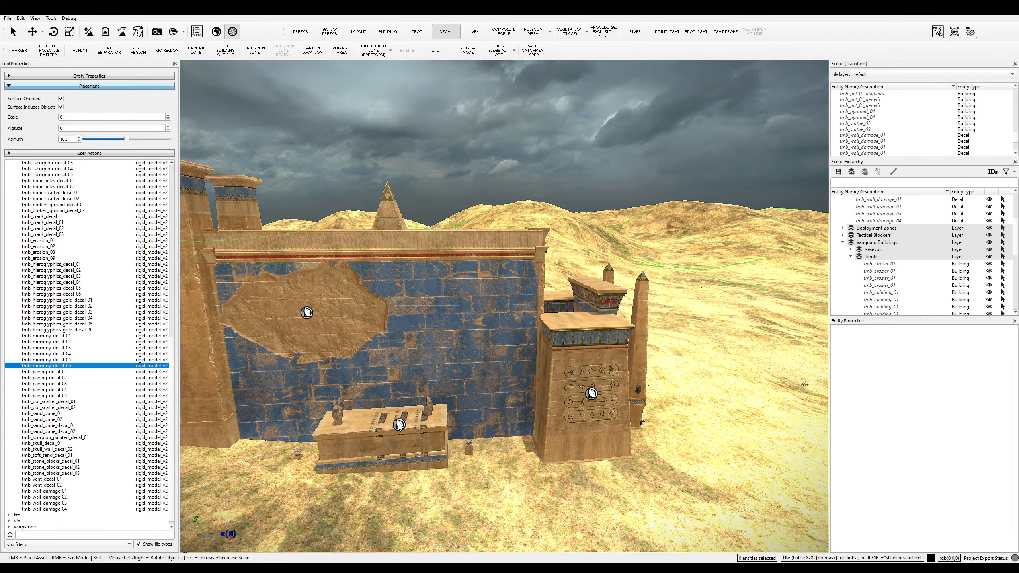
left_click(54, 335)
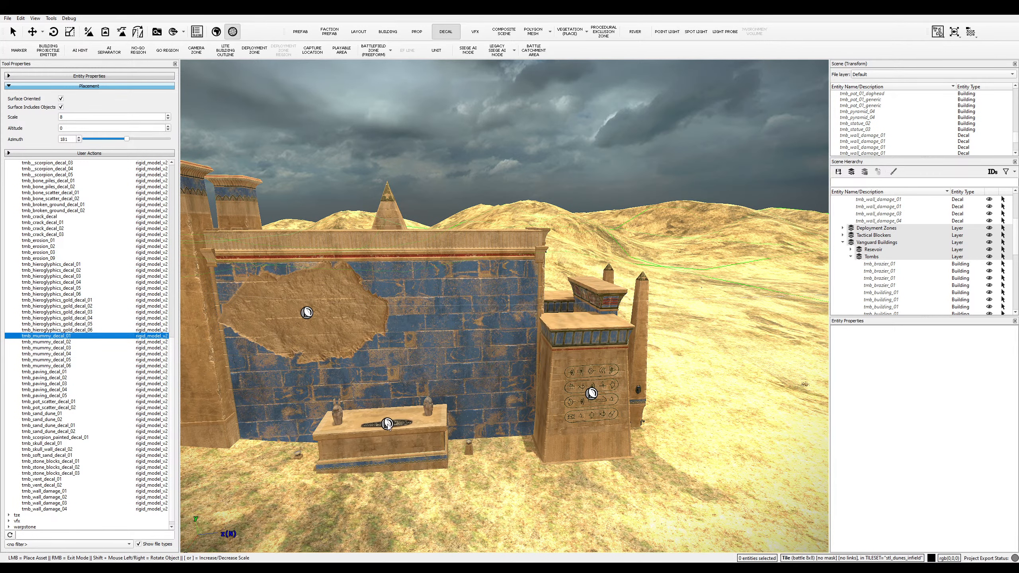
left_click(386, 423)
key("a")
key("w")
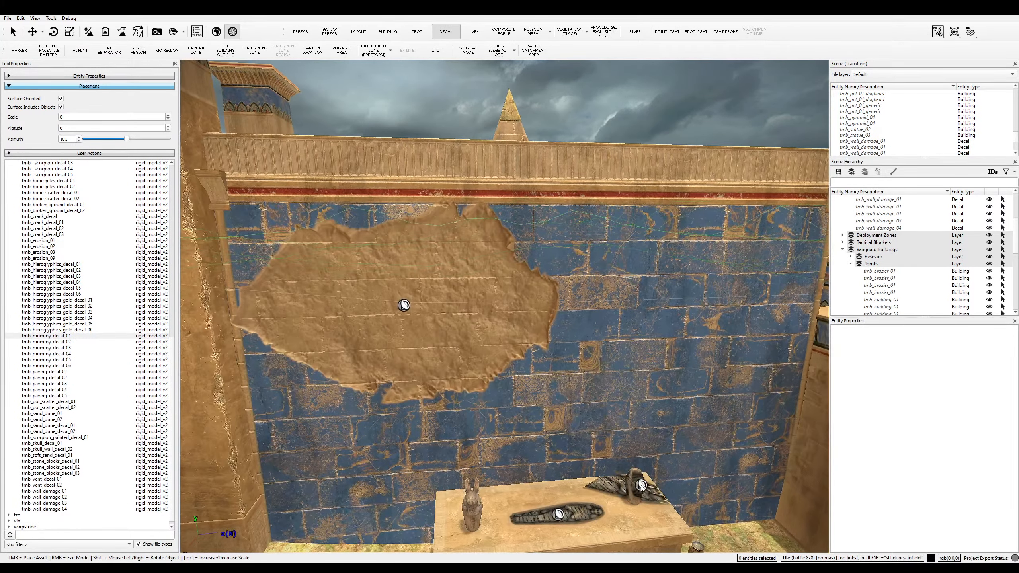
key("s")
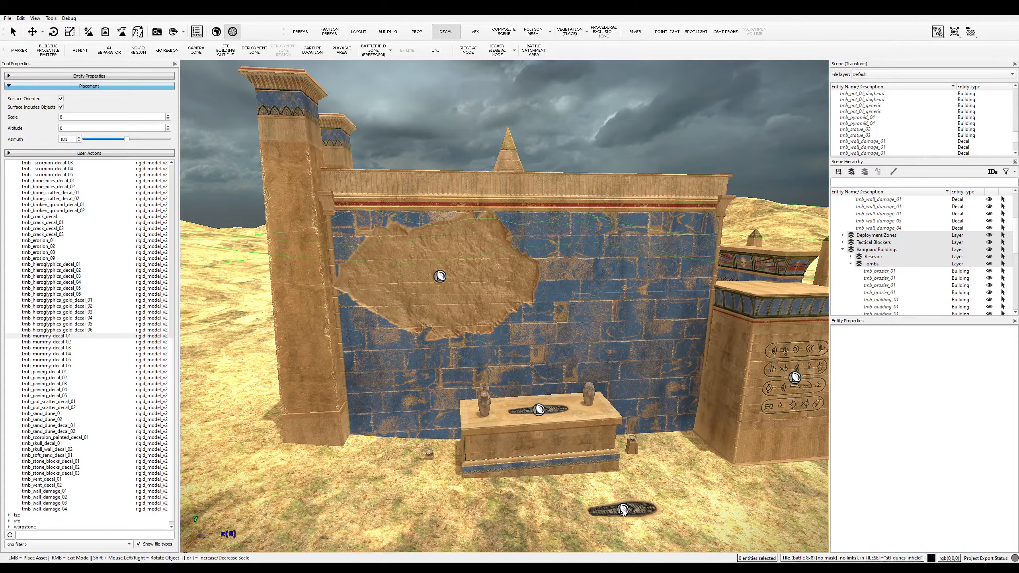
left_click(617, 517)
key("ctrl+z")
- Remove the trial mummy decal from the table top
key("w")
middle_click_drag(573, 509, 756, 493)
key("w")
key("w")
key("s")
key("d")
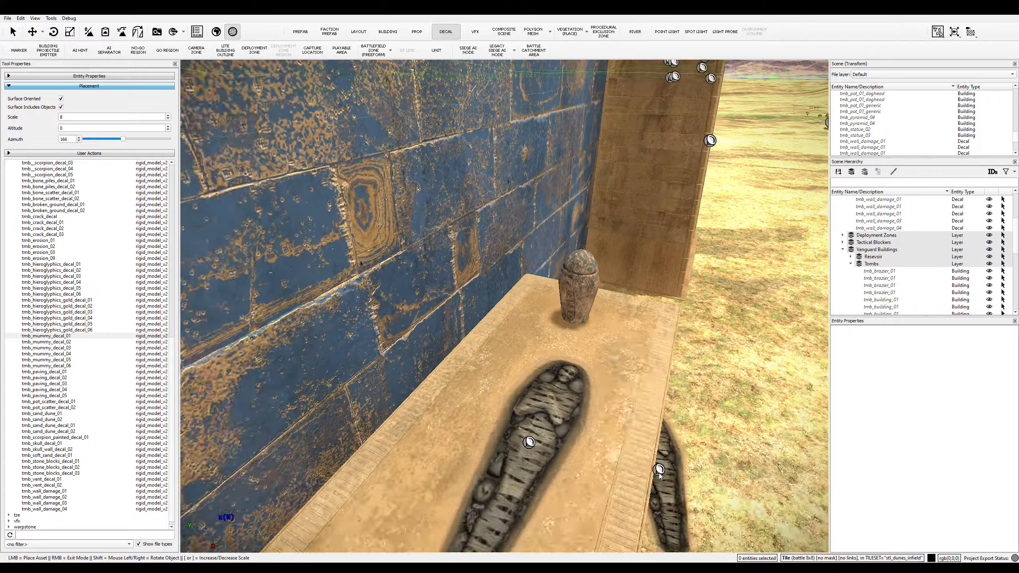
key("s")
key("ctrl+z")
- Fly the camera to the other temple's gateway doorway
key("s")
middle_click_drag(647, 475, 271, 381)
key("a")
key("w")
key("d")
key("w")
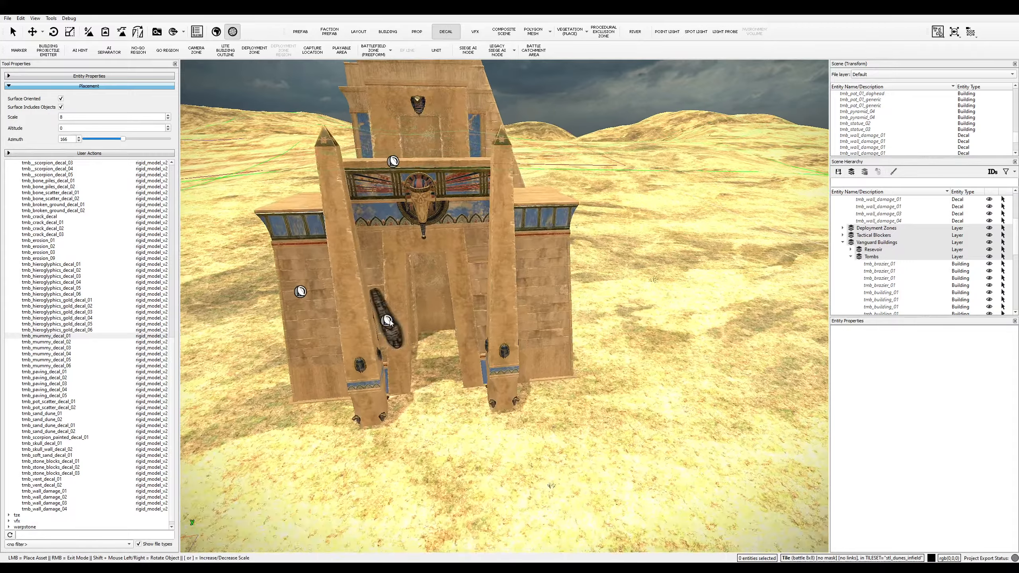
key("a")
key("w")
middle_click_drag(469, 334, 451, 273)
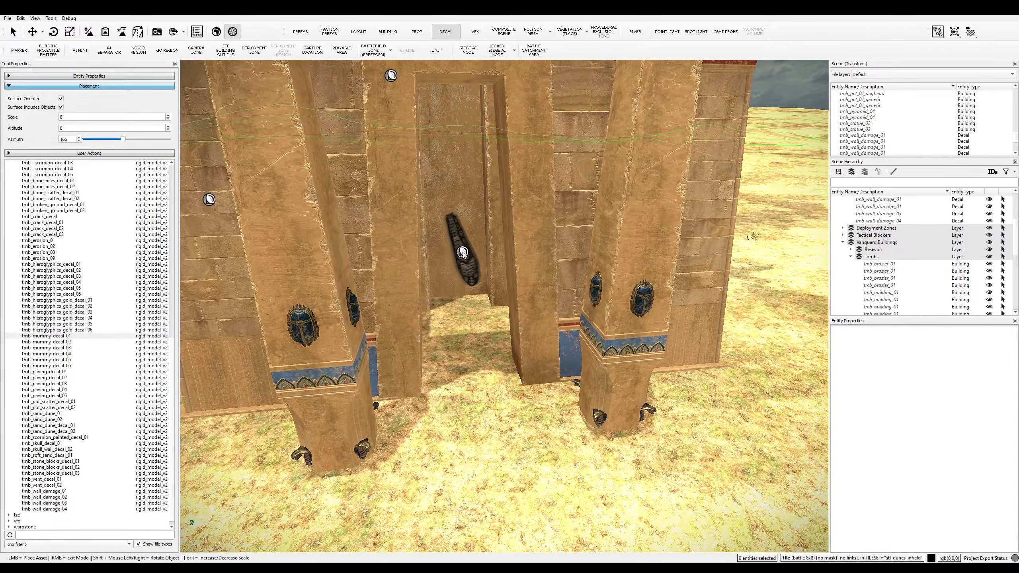
- Place the mummy decal upright on the gateway's inner back wall after undoing a crooked attempt
left_click(460, 243)
key("w")
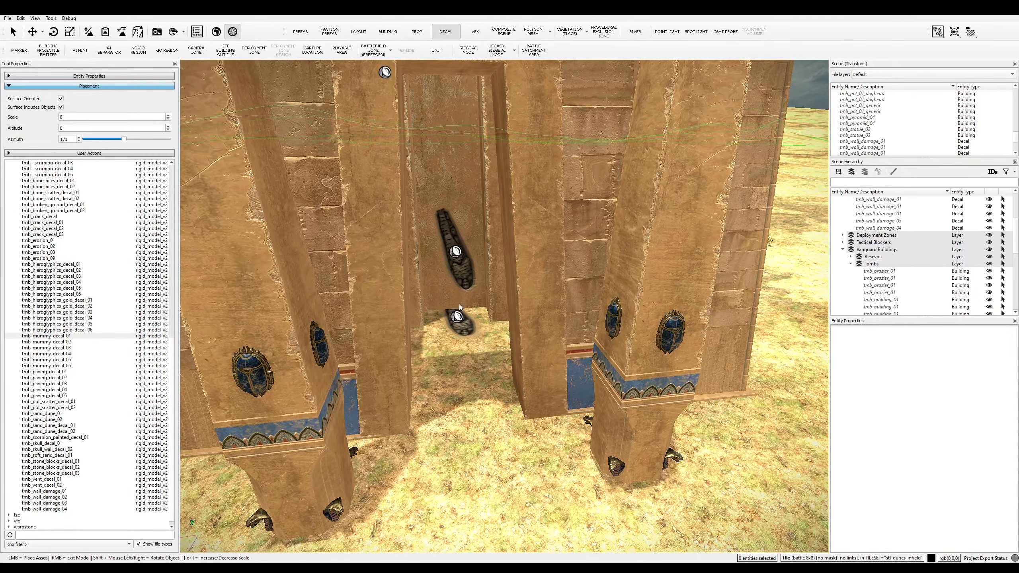
key("shift")
key("ctrl+z")
key("shift")
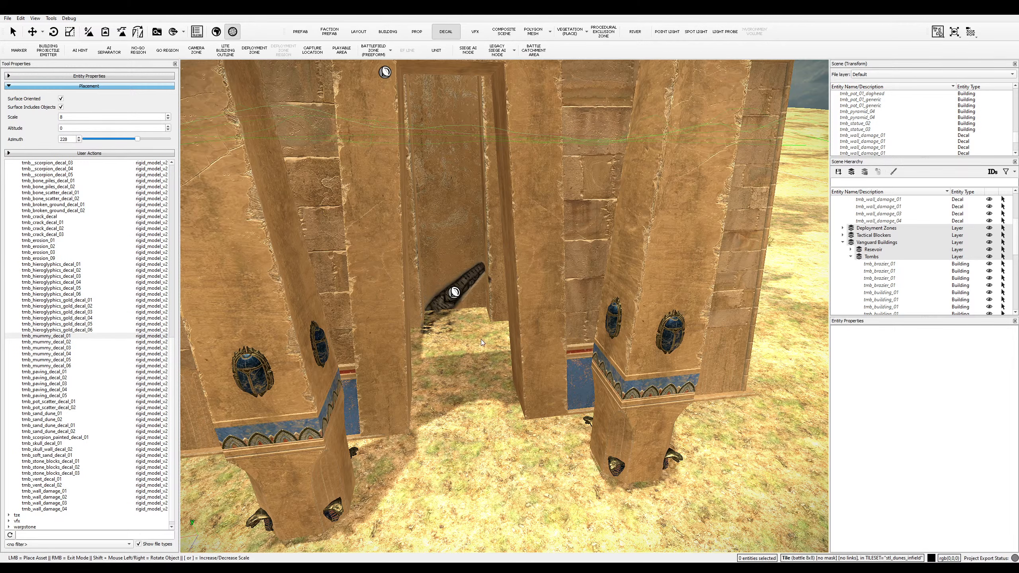
key("shift")
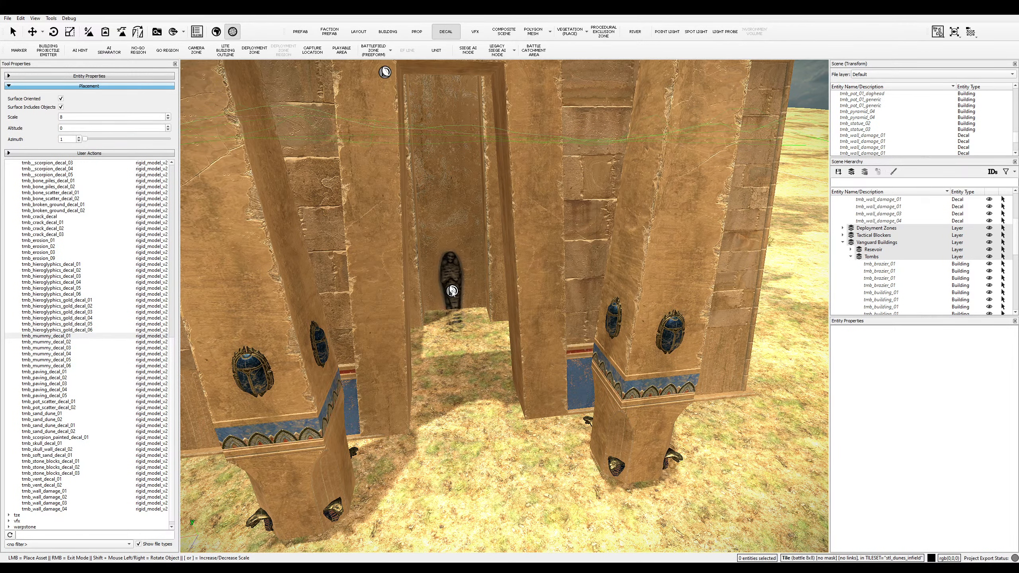
key("w")
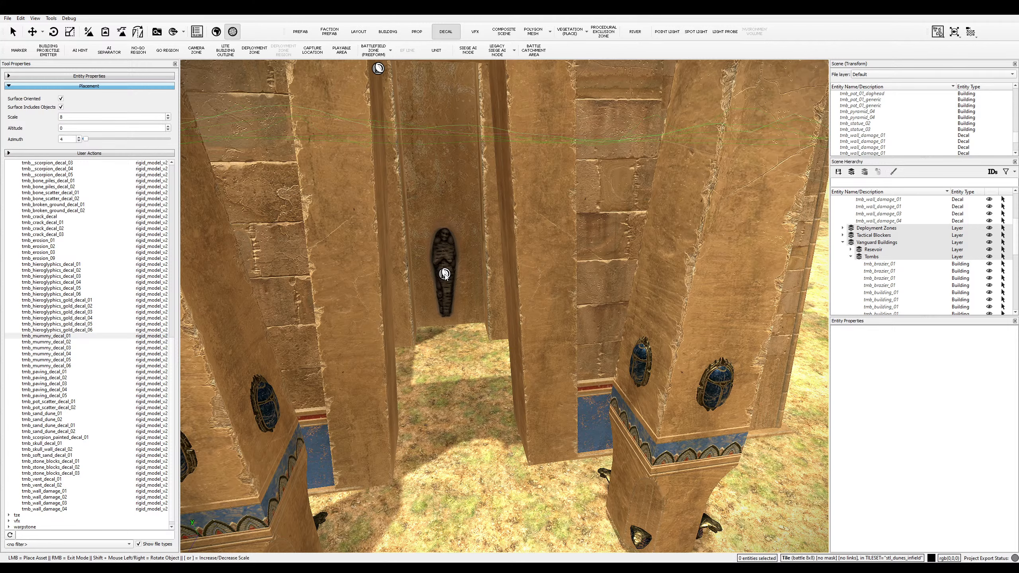
left_click(447, 272)
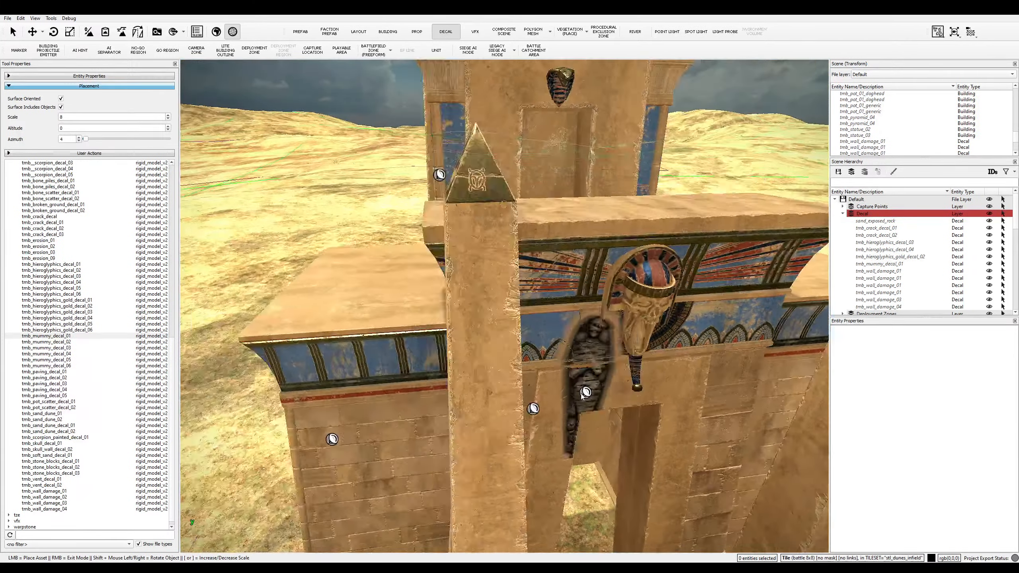
- Place a tmb_wall_damage_04 patch low on the blue wall right of the stone chest
middle_click_drag(582, 396, 337, 397)
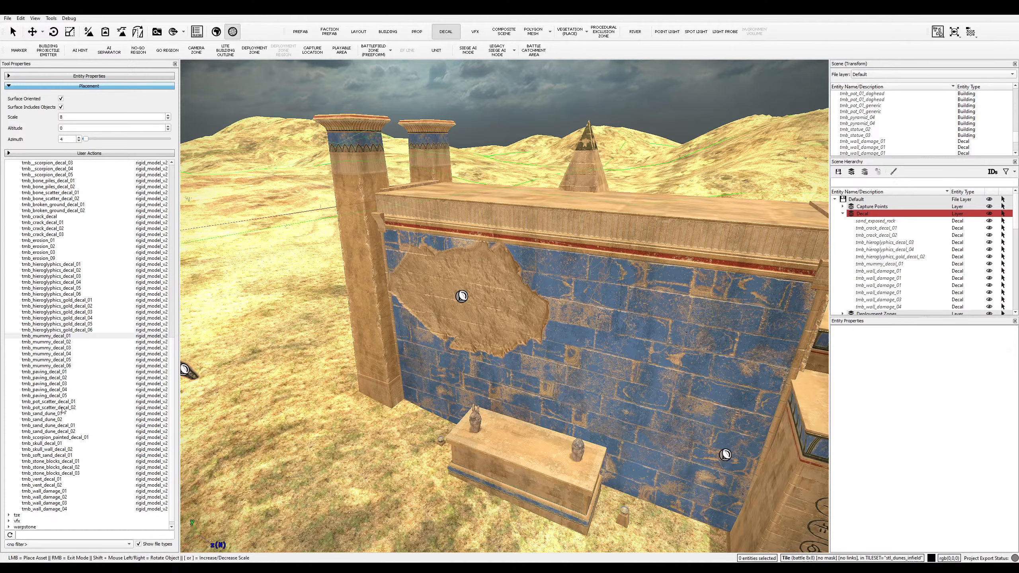
left_click(64, 402)
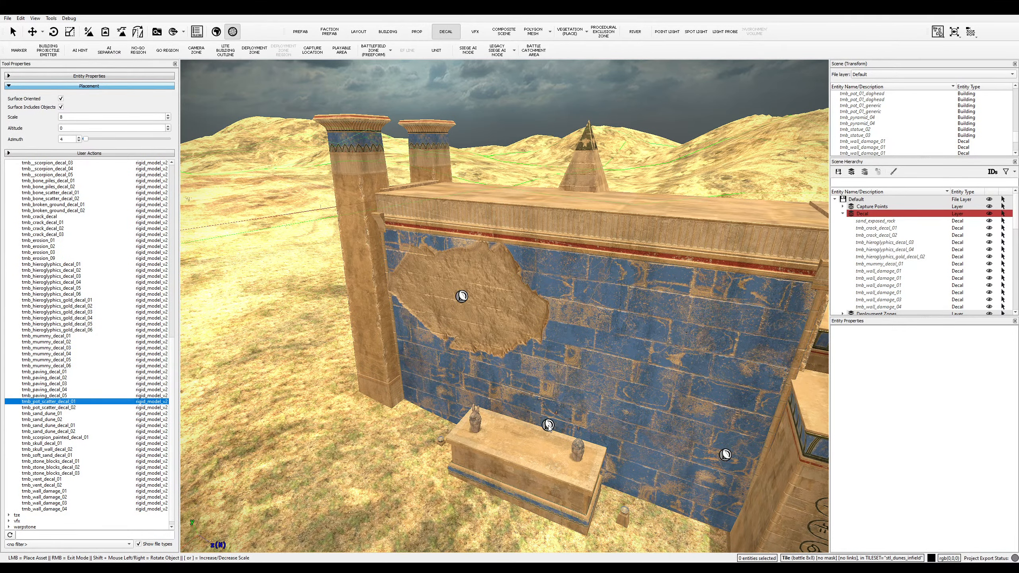
middle_click_drag(518, 442, 553, 437)
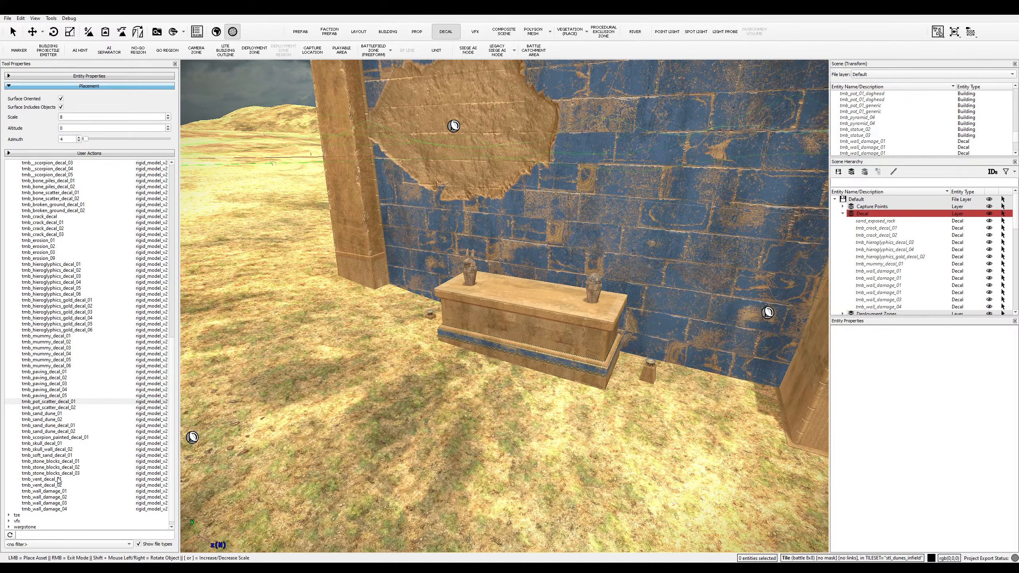
left_click(62, 509)
middle_click_drag(688, 257, 697, 335)
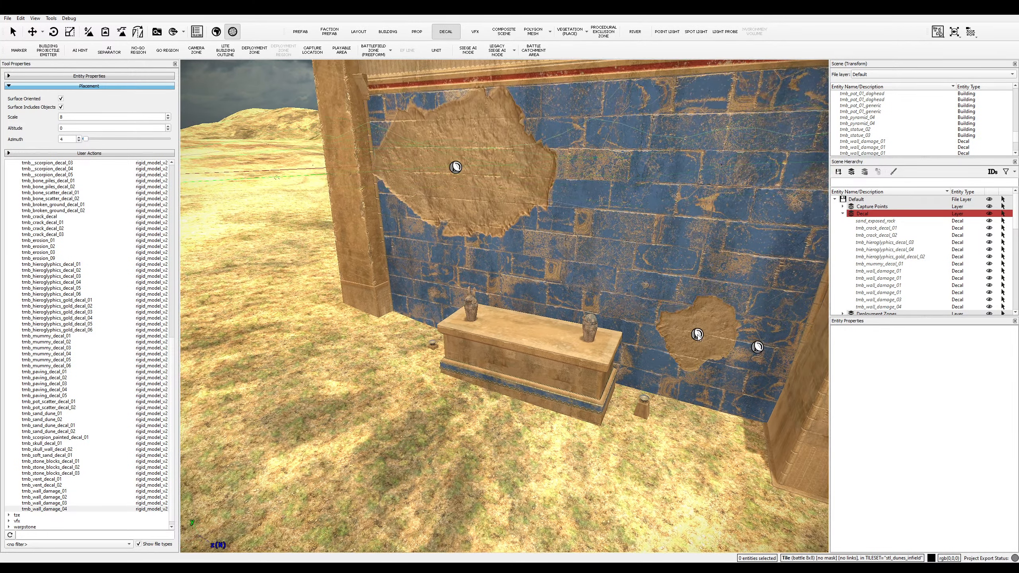
left_click(678, 357)
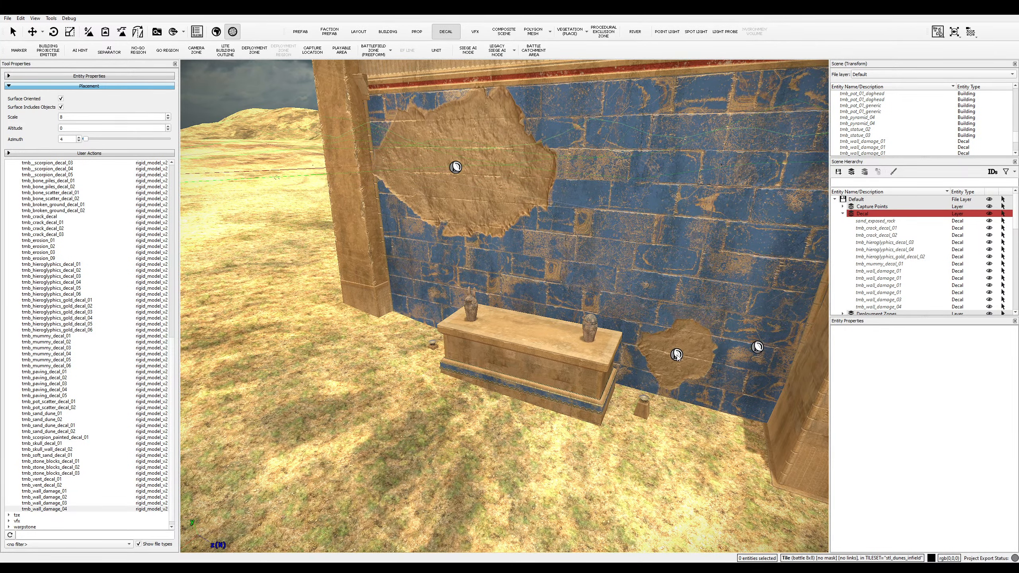
middle_click_drag(714, 366, 747, 446)
- Choose tmb_vent_decal_01 in the decal list
scroll(747, 446, "down", 10, "ctrl")
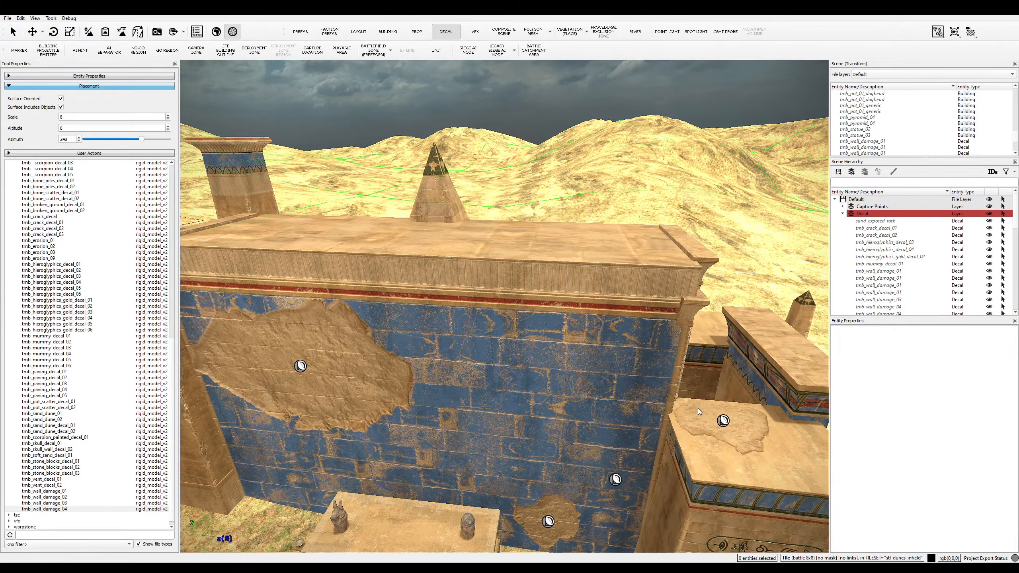
middle_click_drag(273, 370, 232, 450)
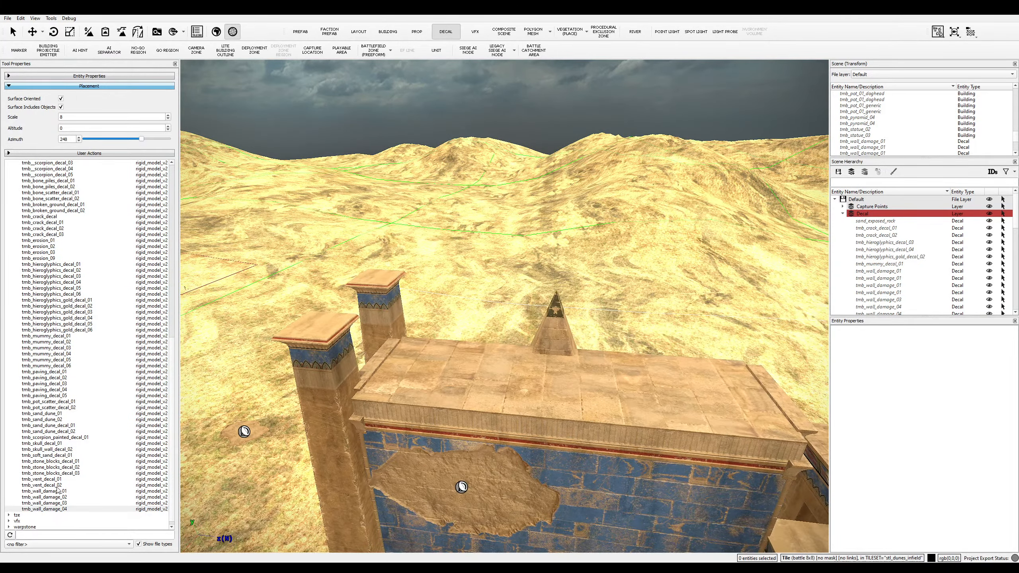
left_click(57, 486)
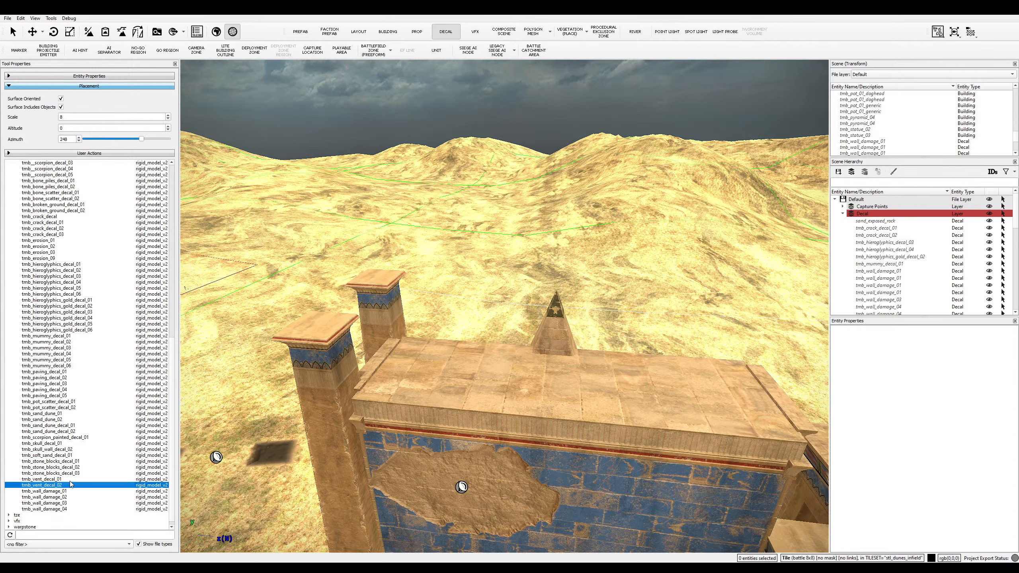
left_click(70, 480)
- Place the tmb_vent_decal_01 vent on the inner back wall of the temple doorway
key("s")
key("d")
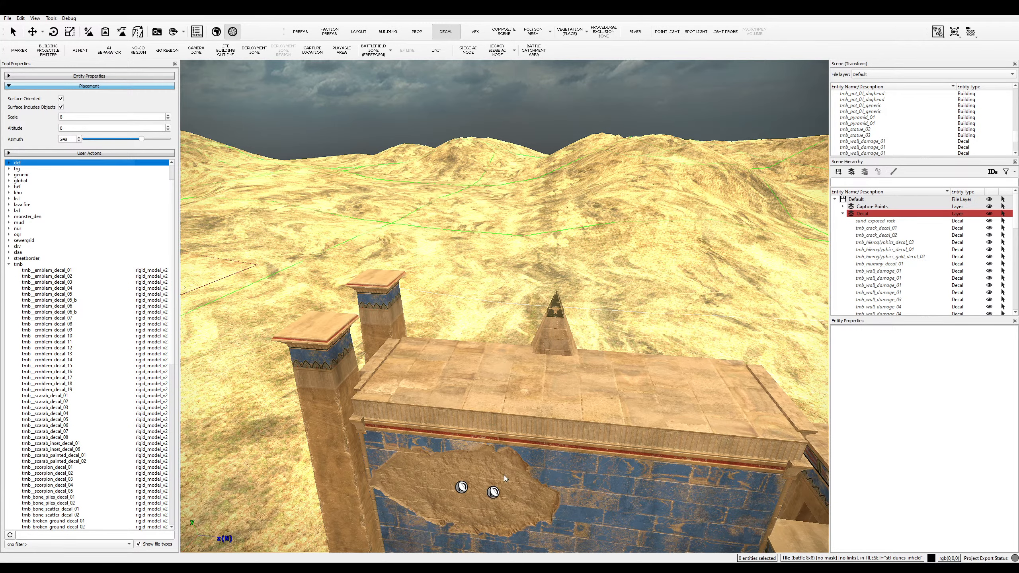
scroll(636, 396, "up", 1)
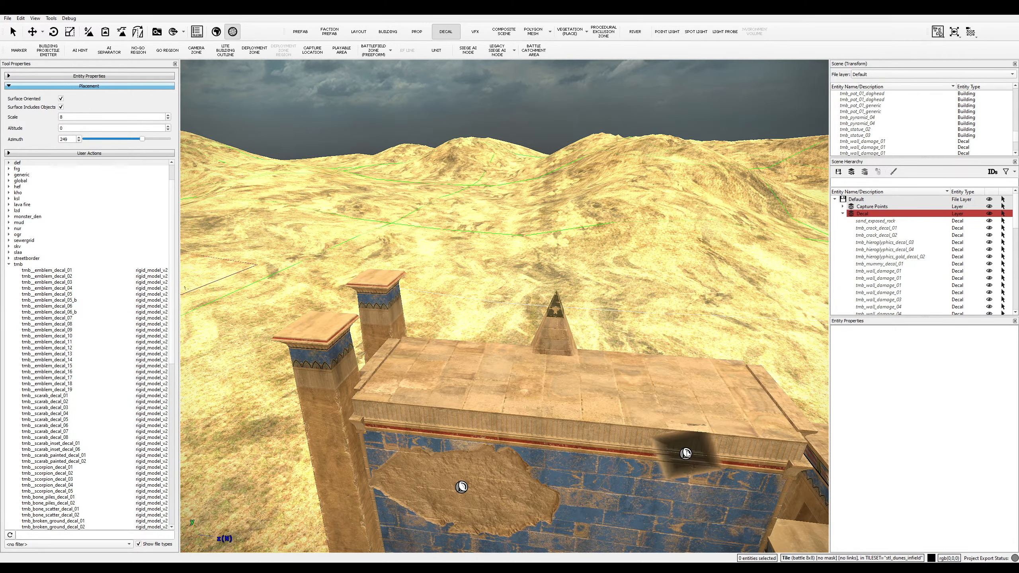
key("d")
key("w")
middle_click_drag(778, 448, 672, 370)
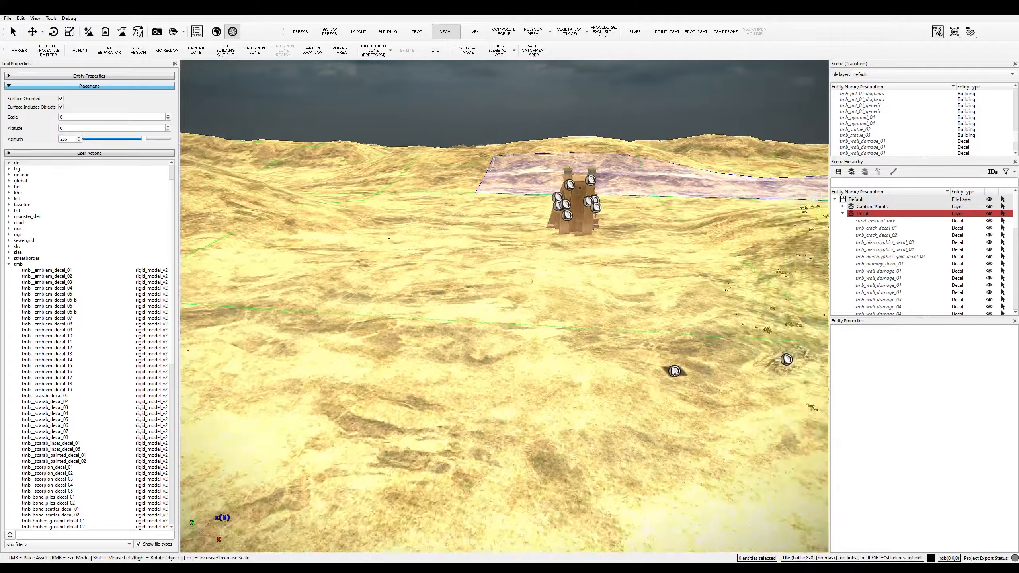
key("w")
middle_click_drag(671, 414, 614, 278)
key("s")
key("a")
key("s")
key("w")
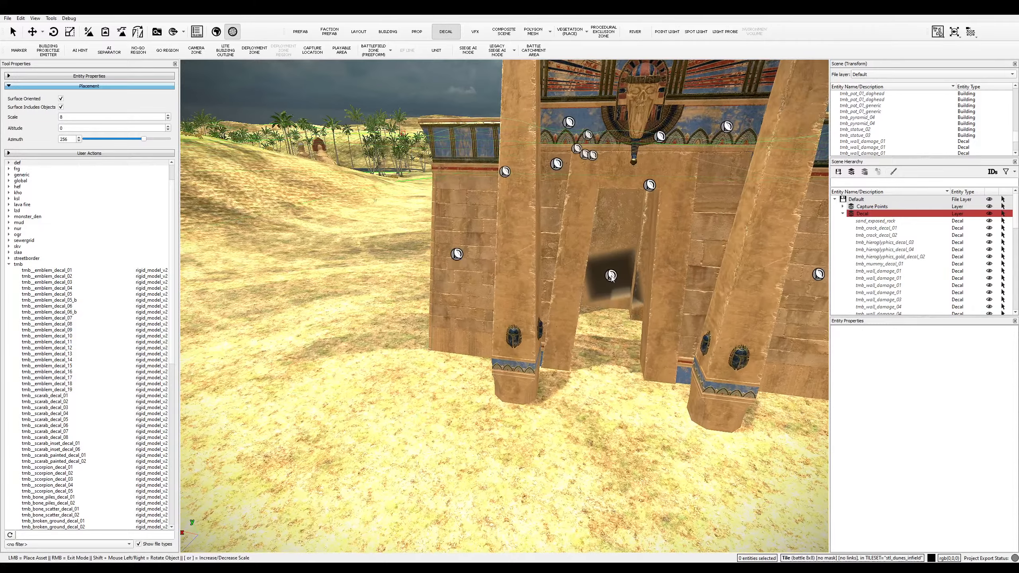
key("w")
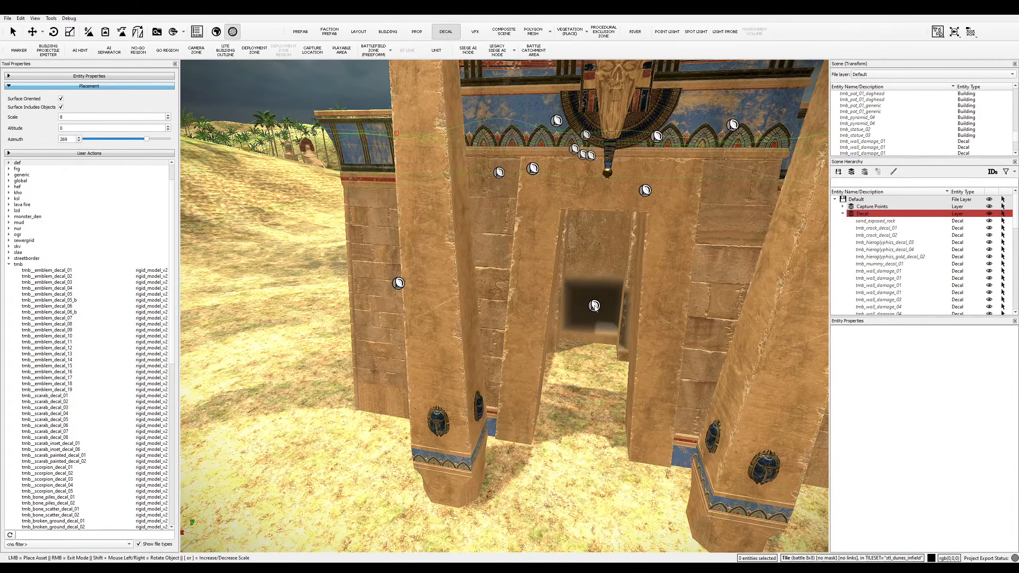
left_click(596, 280)
- Select the vent decal and scale it to 22, 7, 7 in Entity Properties
key("s")
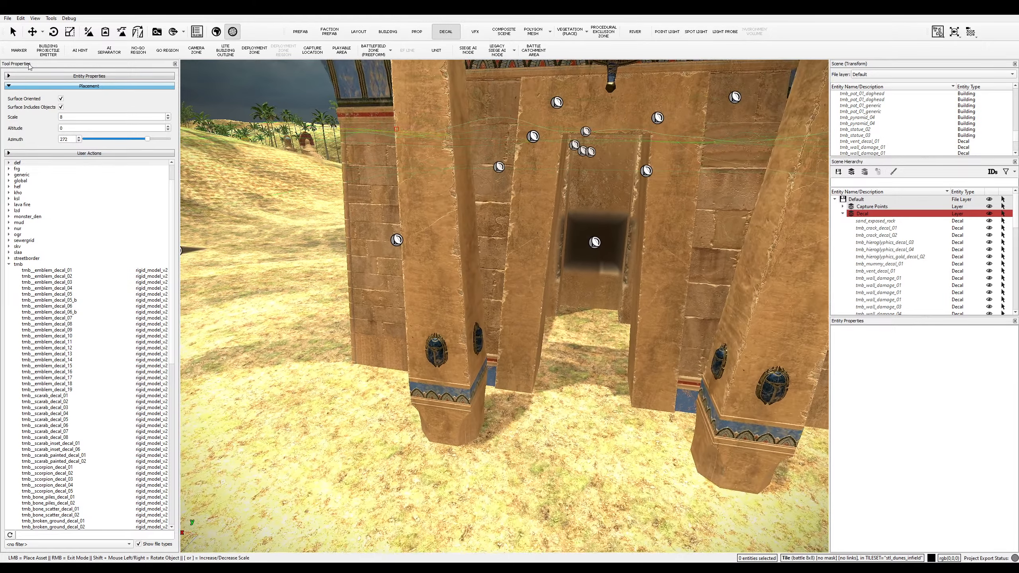
left_click(13, 31)
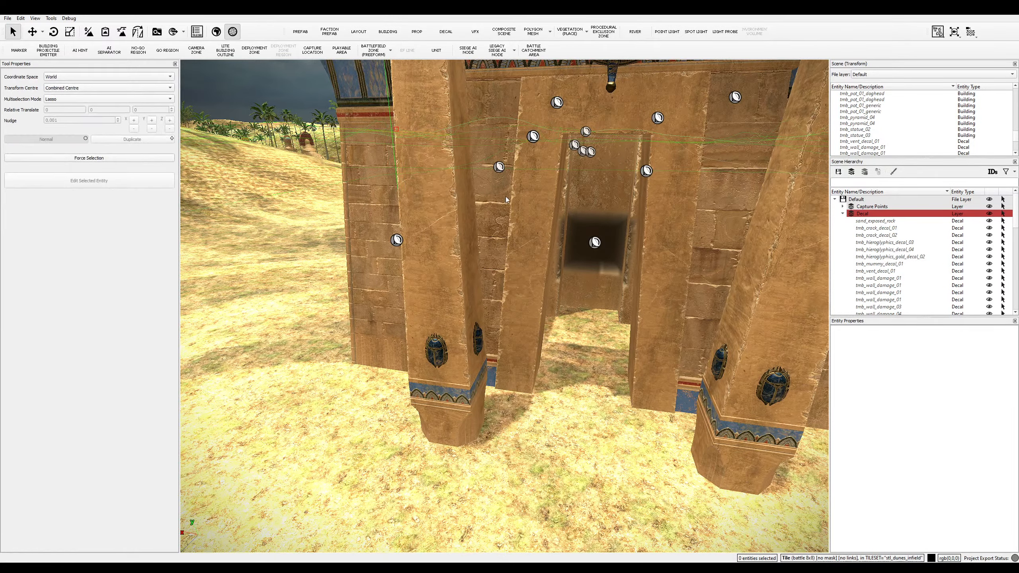
left_click(594, 244)
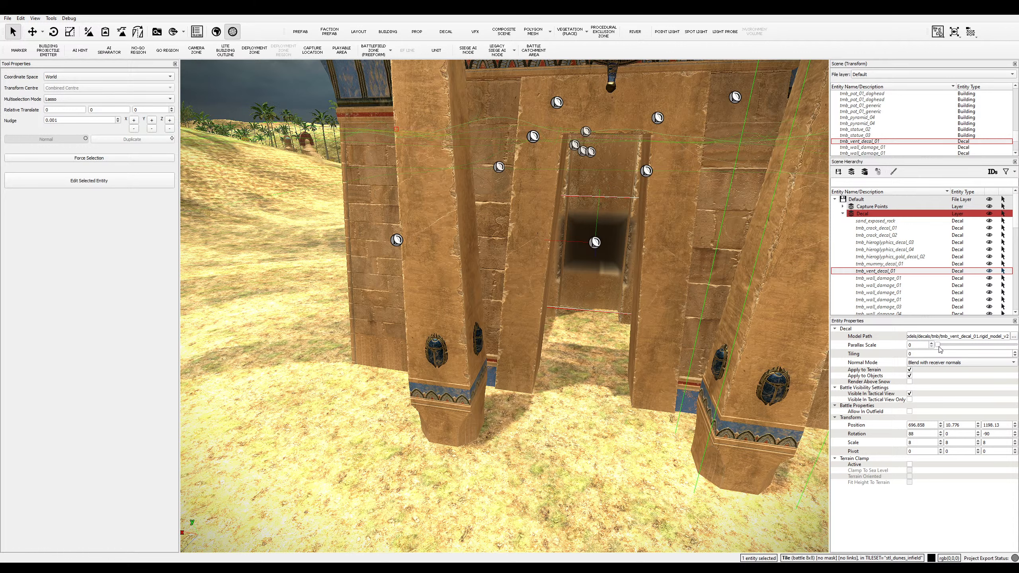
left_click(955, 352)
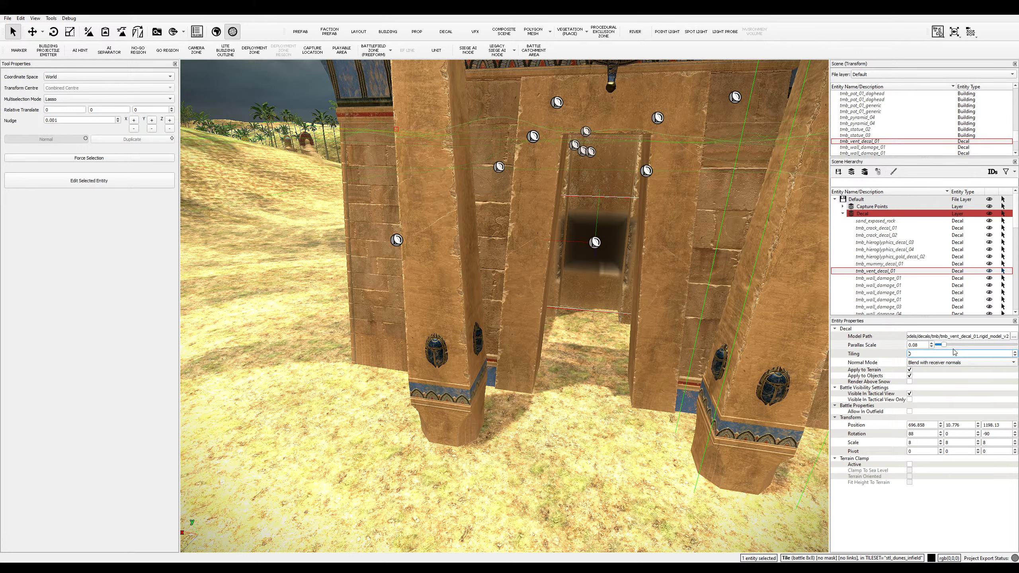
left_click(921, 442)
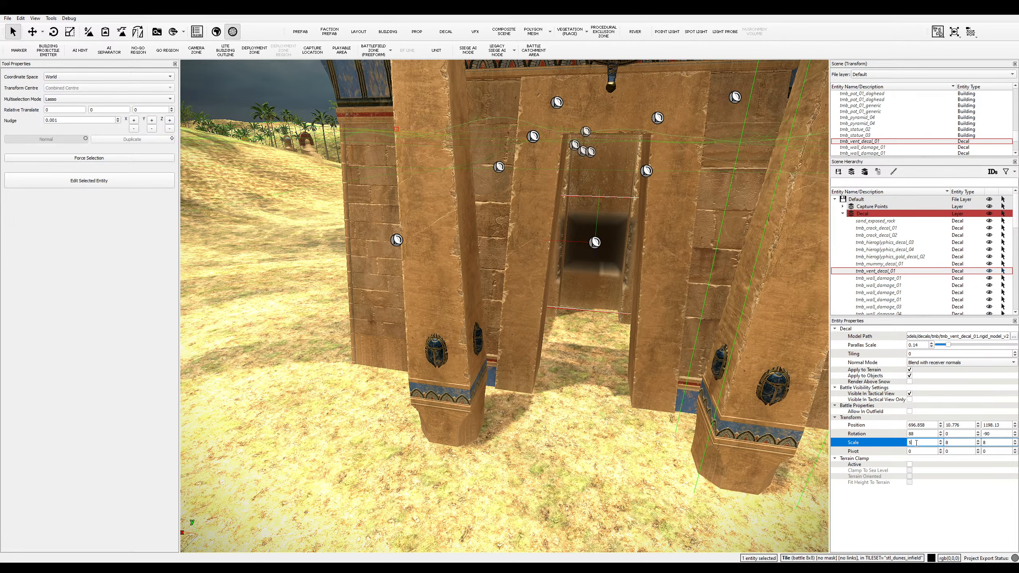
key("Return")
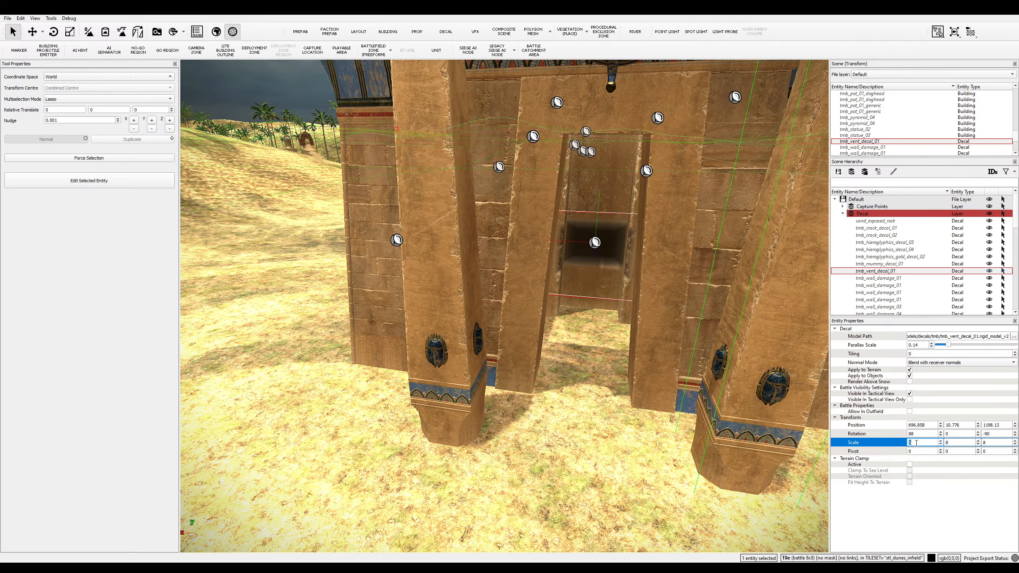
key("Return")
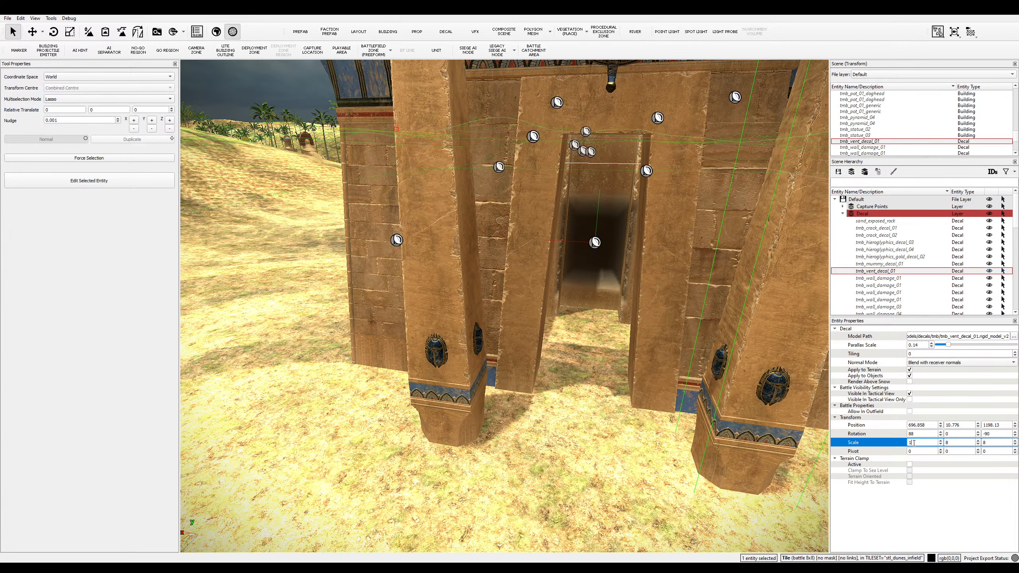
key("Return")
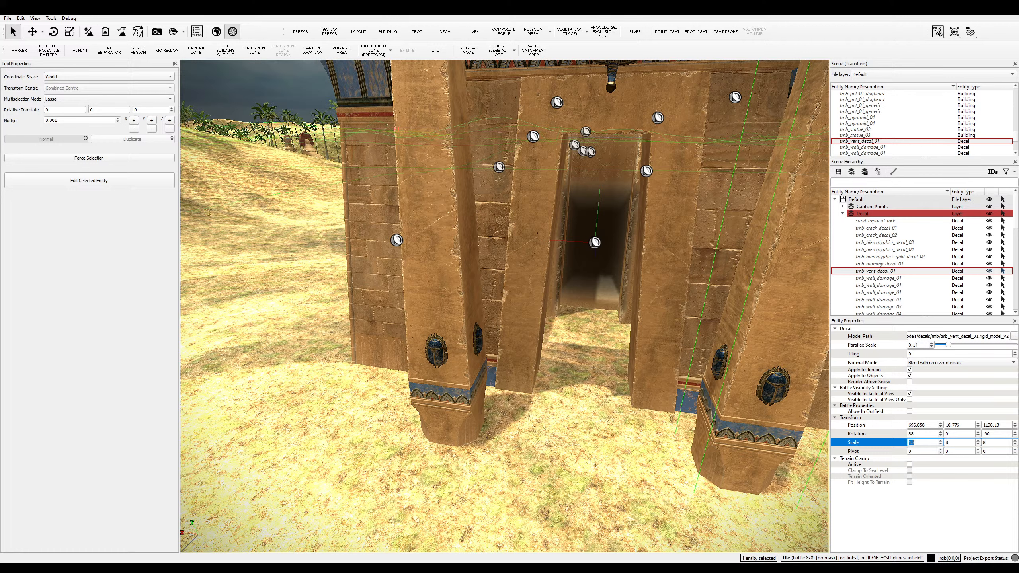
type("22")
key("Return")
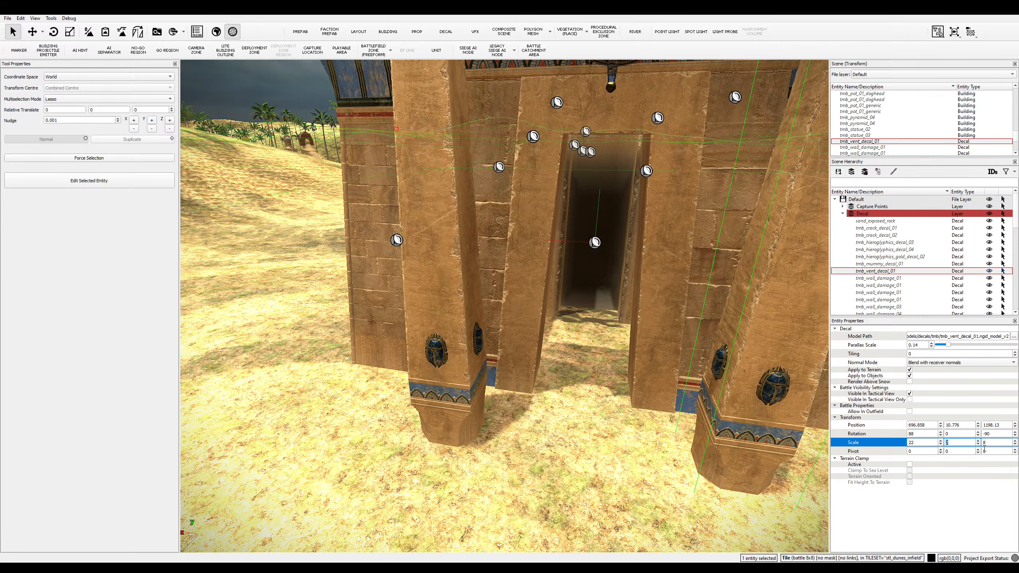
key("Return")
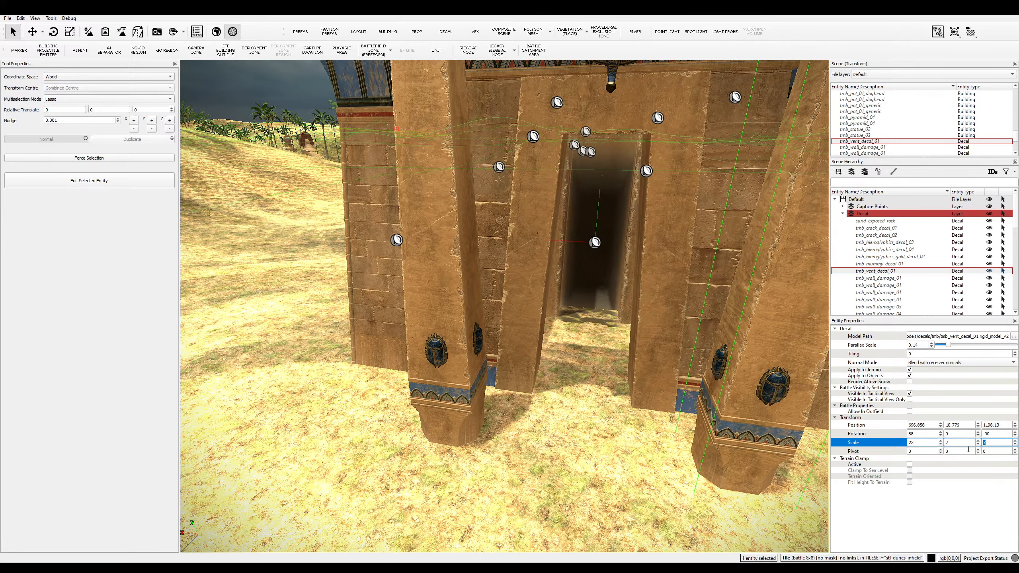
- Nudge the vent decal slightly upward, then select the tmb_platform_chunk_04 building
key("w")
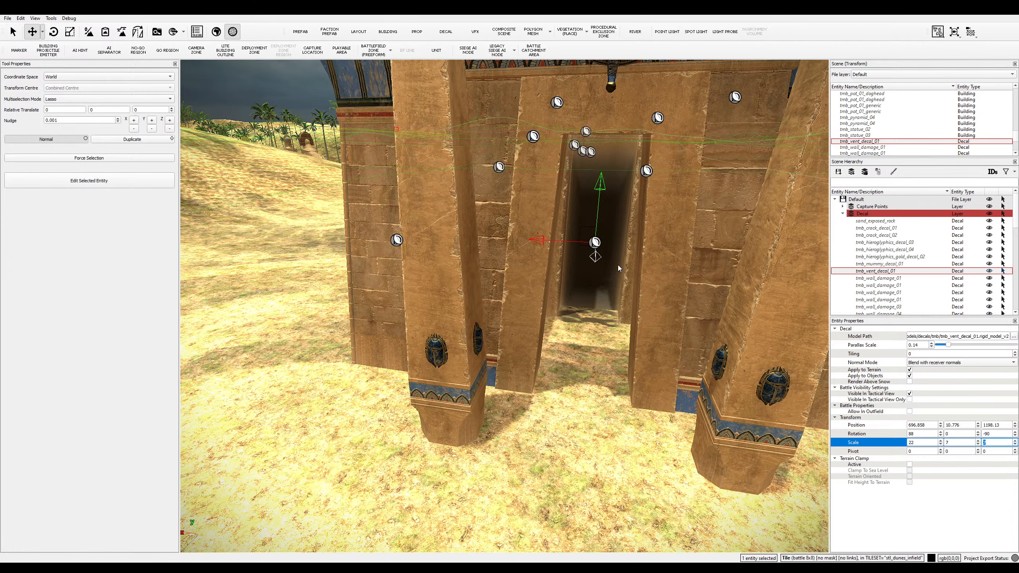
left_click_drag(602, 191, 607, 182)
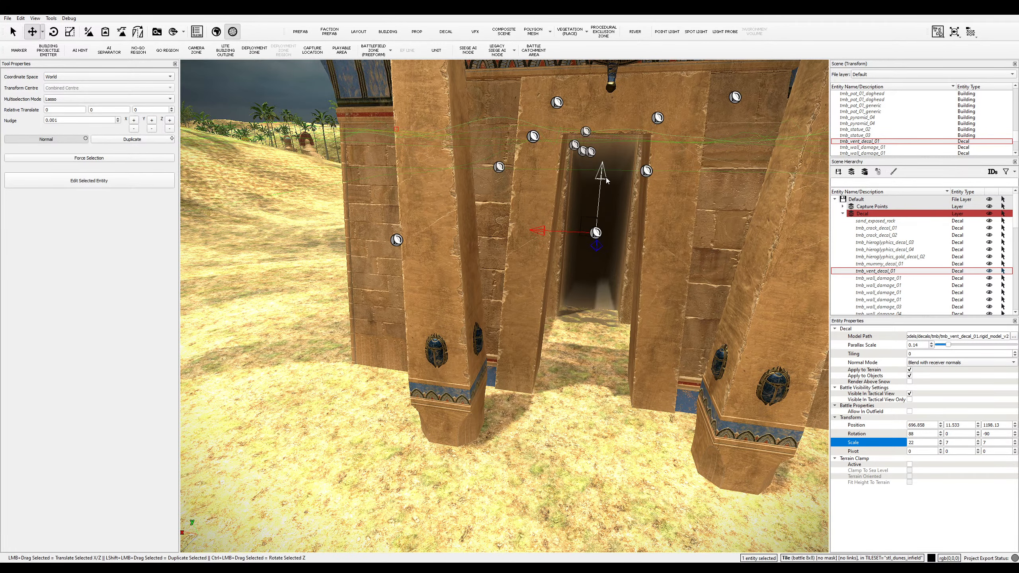
left_click(566, 482)
middle_click_drag(567, 482, 503, 311)
left_click(504, 310)
middle_click_drag(528, 361, 403, 468)
- Near the tomb, switch to decal placement with tmb_crack_decal_03 at scale 4
key("w")
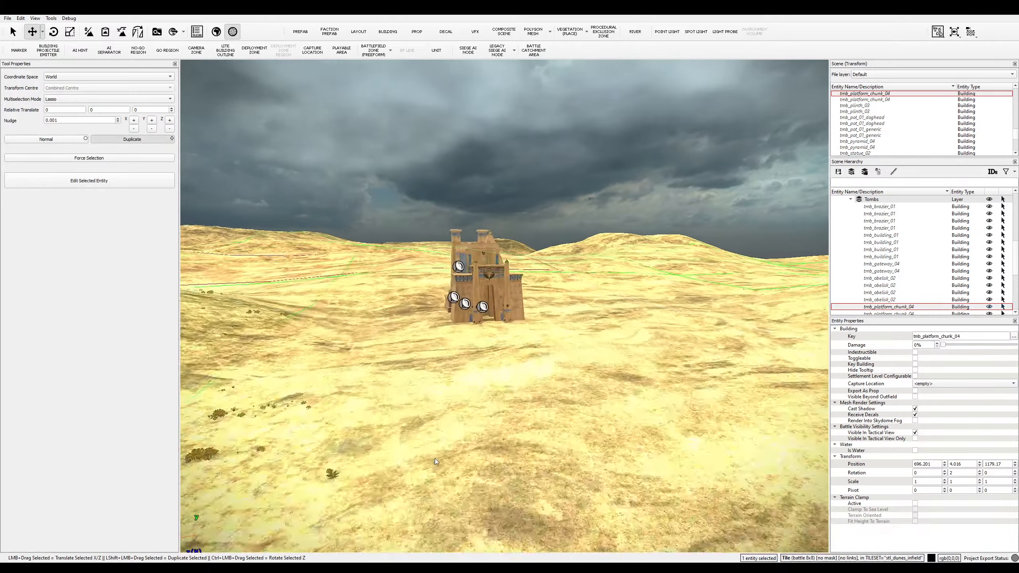
key("d")
key("a")
key("w")
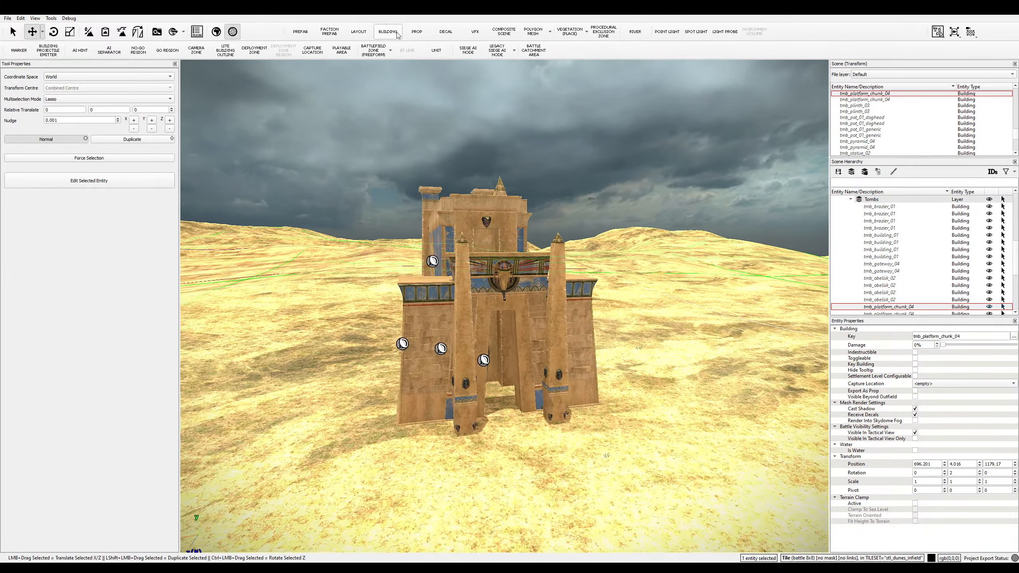
key("d")
left_click(446, 31)
scroll(84, 471, "down", 18)
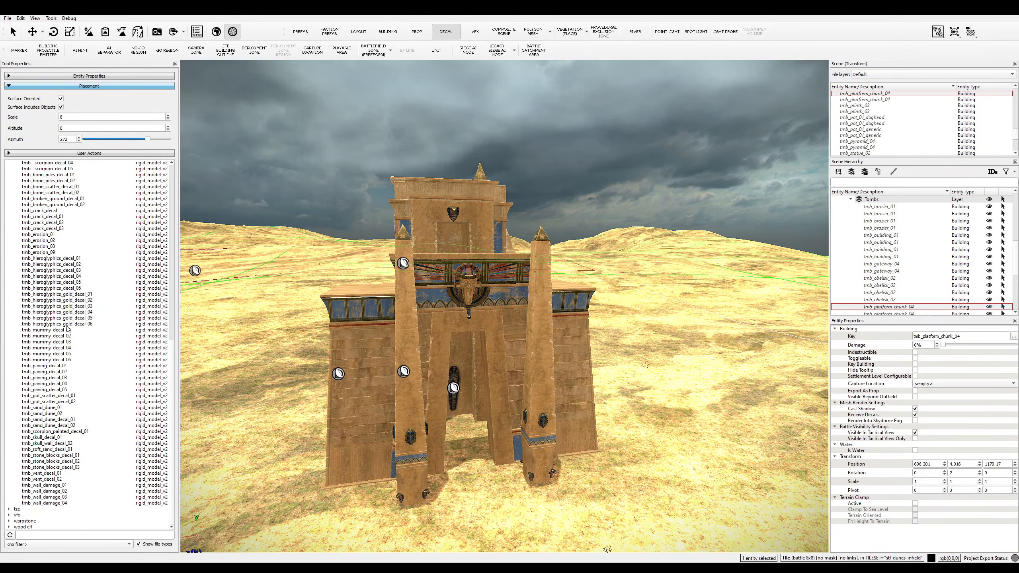
left_click(55, 228)
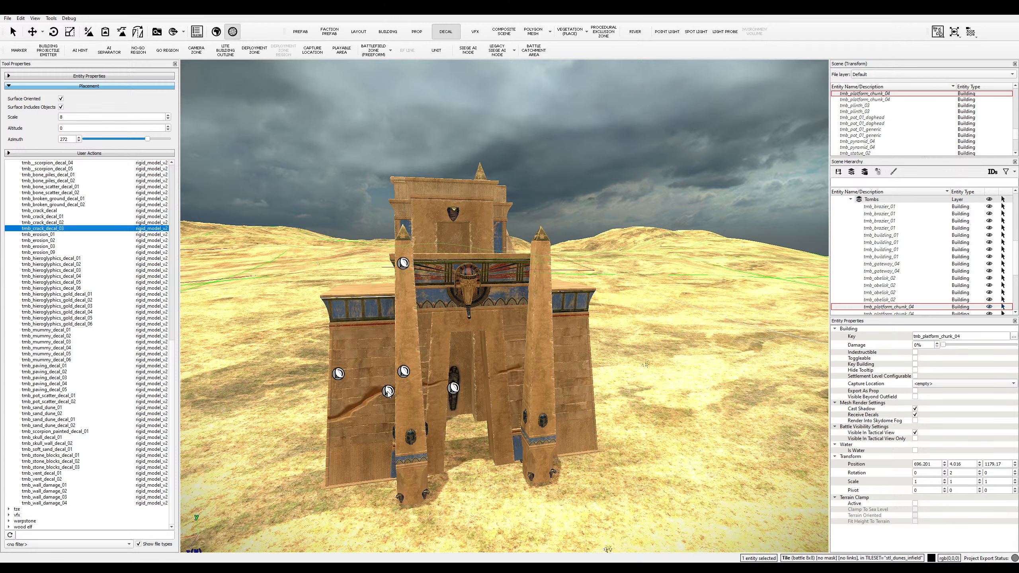
double_click(151, 117)
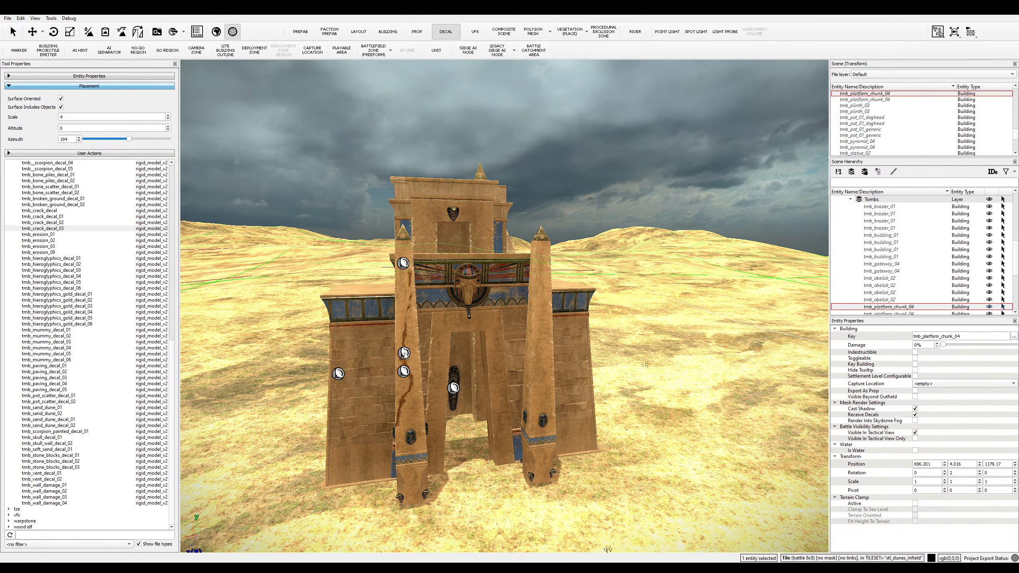
- Stamp crack decals on the gateway's left obelisk and on the pyramid face
left_click(407, 348)
key("w")
key("d")
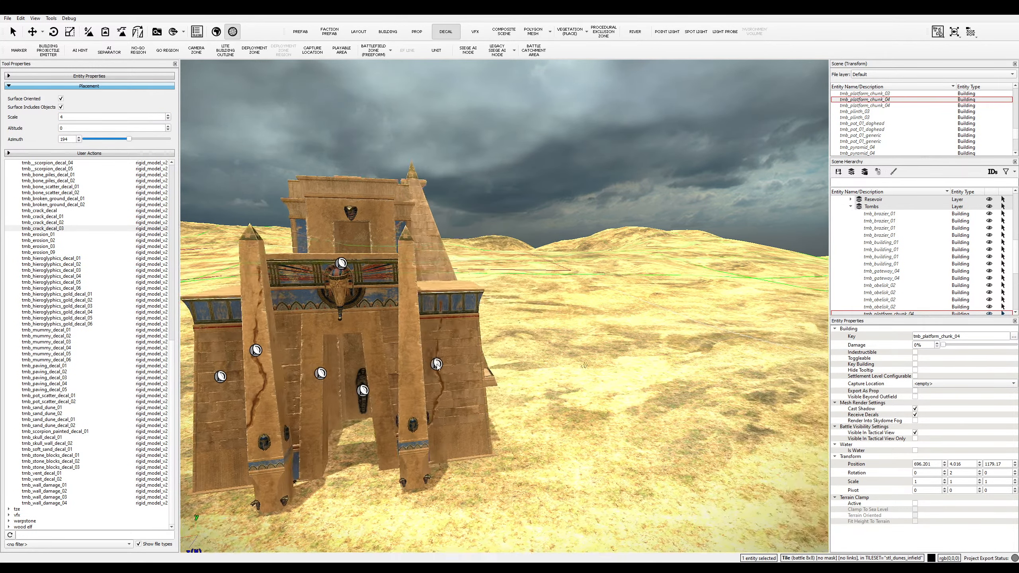
key("w")
key("e")
key("a")
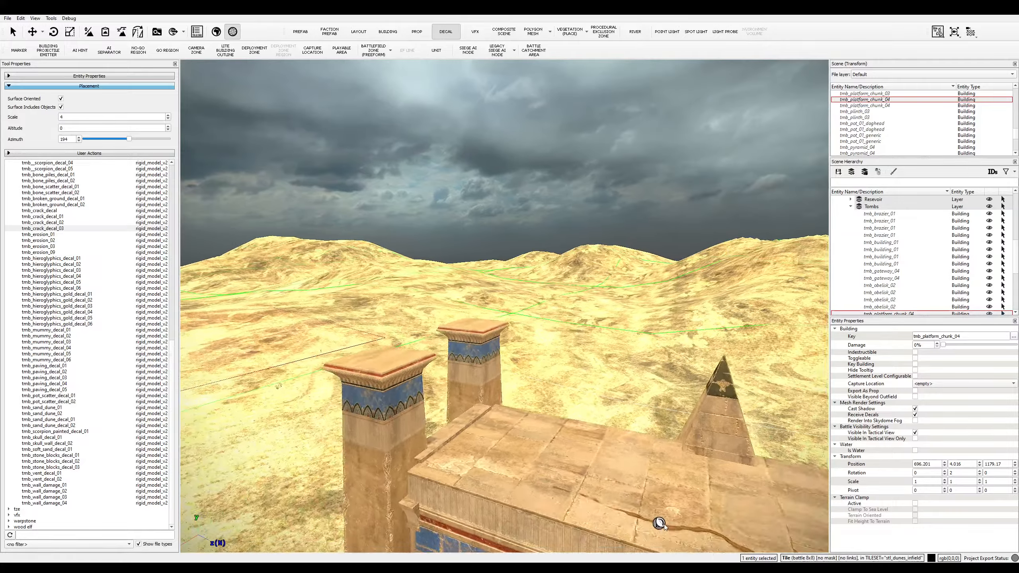
key("e")
key("a")
key("e")
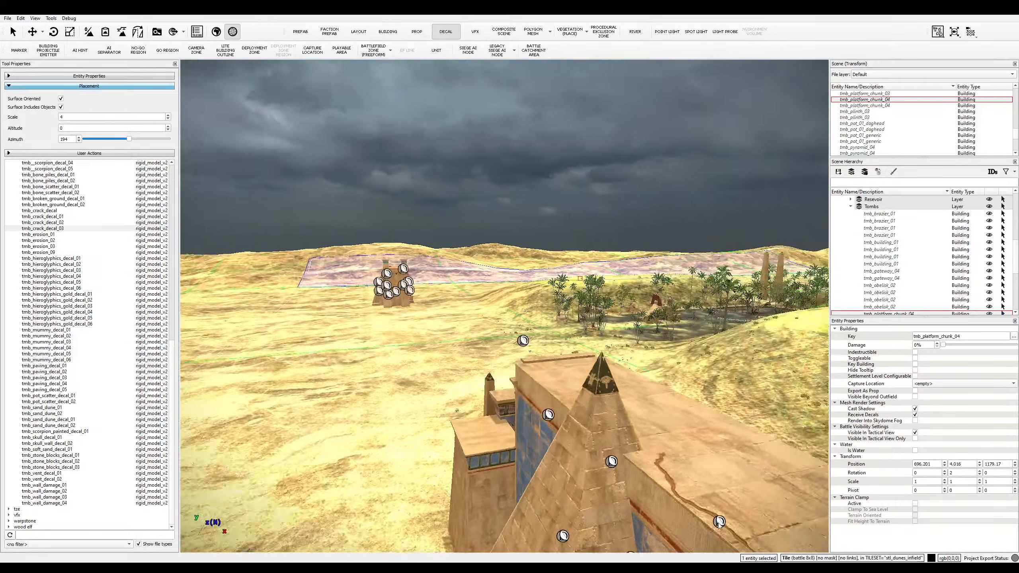
key("w")
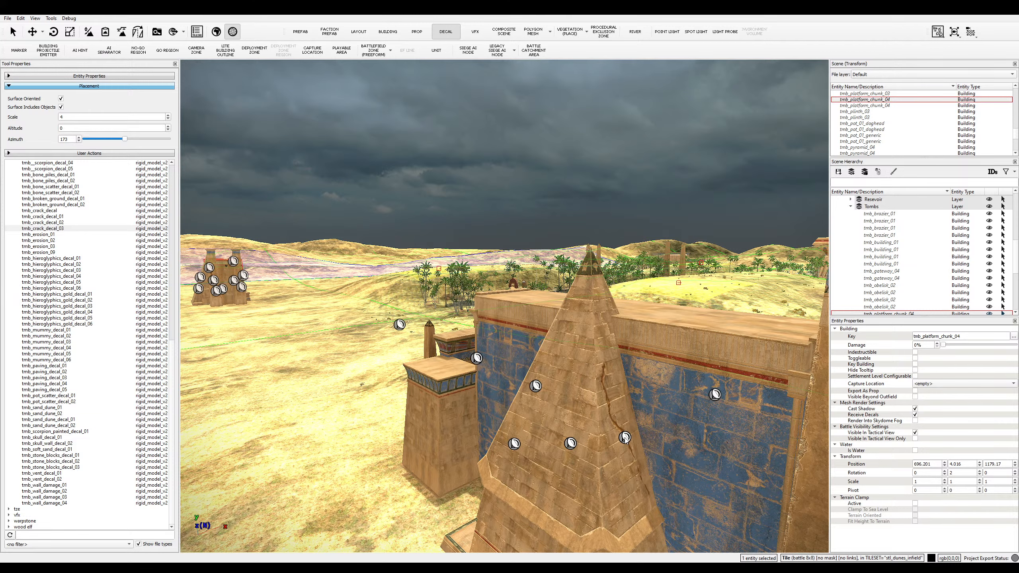
left_click(621, 434)
- Pull back over the tomb buildings and browse the decal asset list from the top
key("a")
key("e")
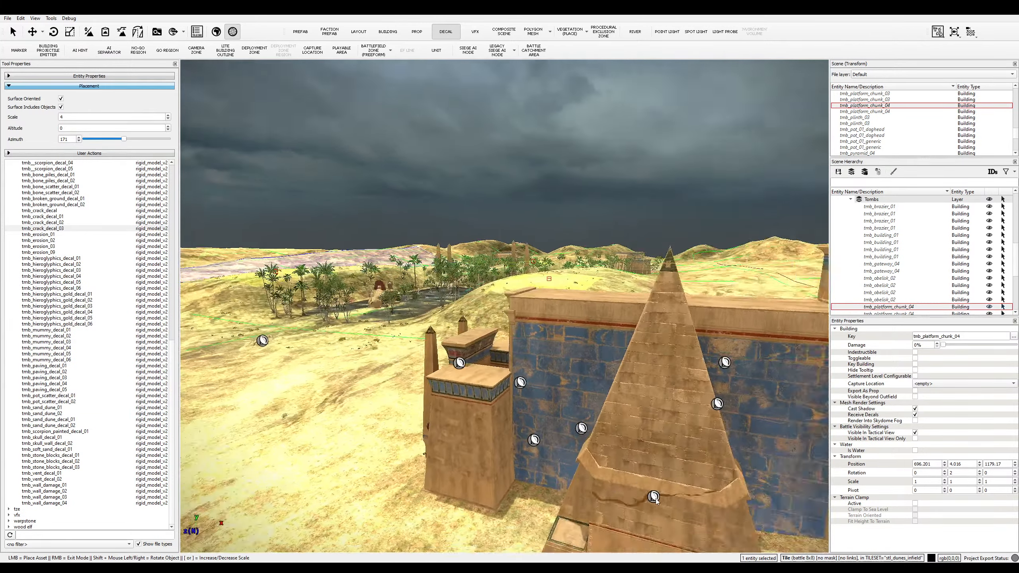
key("a")
key("e")
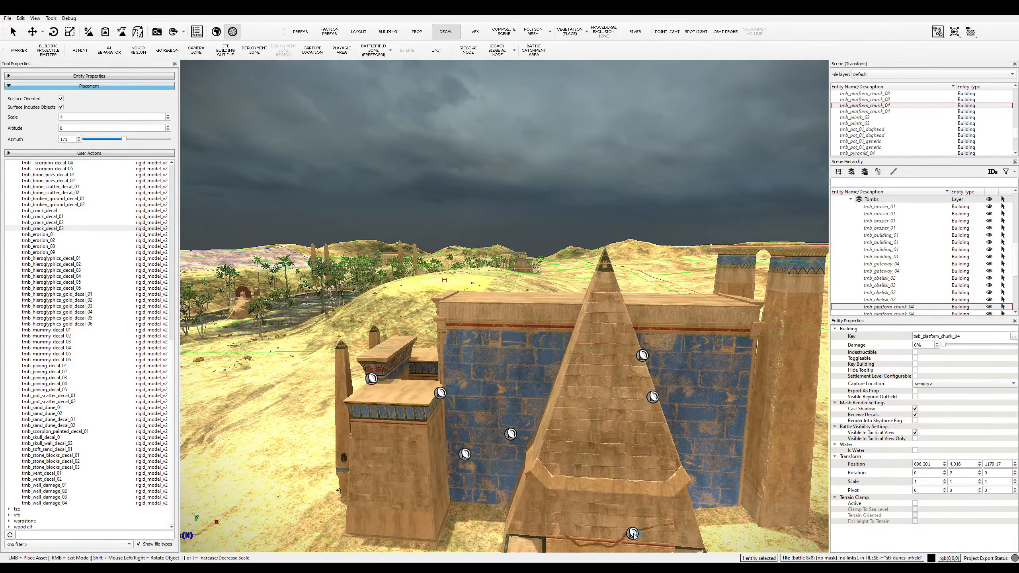
key("s")
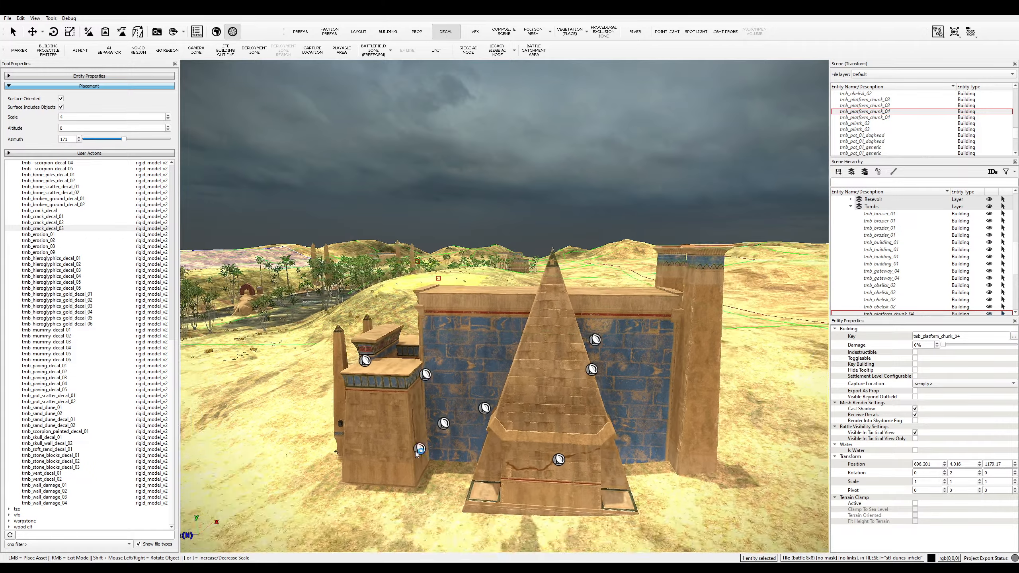
key("a")
key("e")
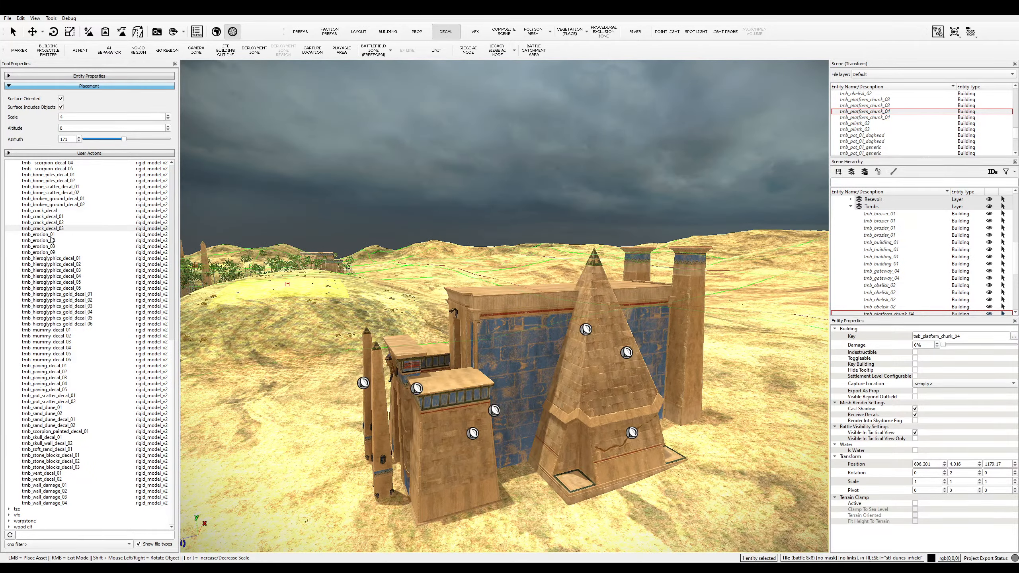
key("Home")
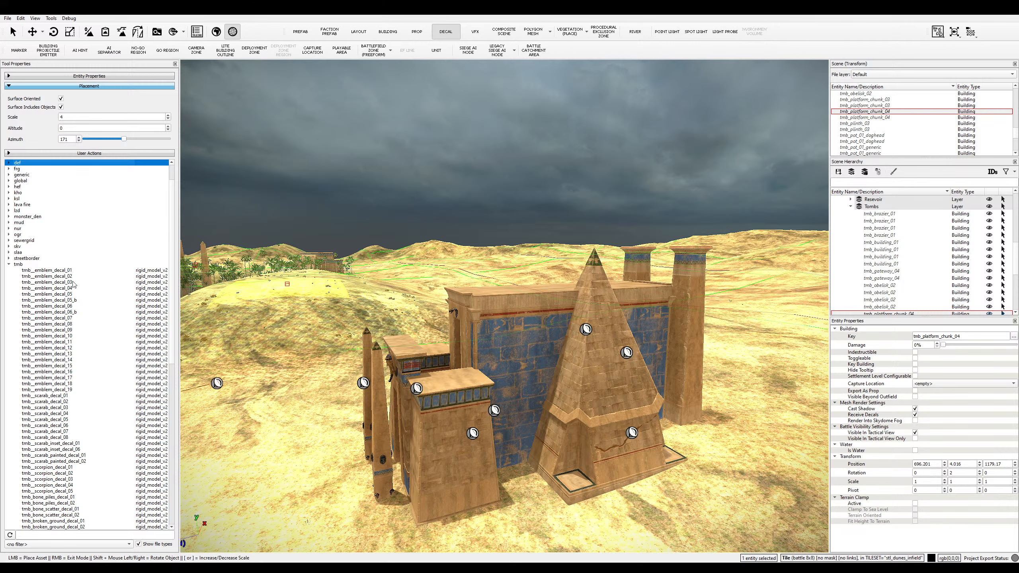
scroll(73, 284, "down", 18)
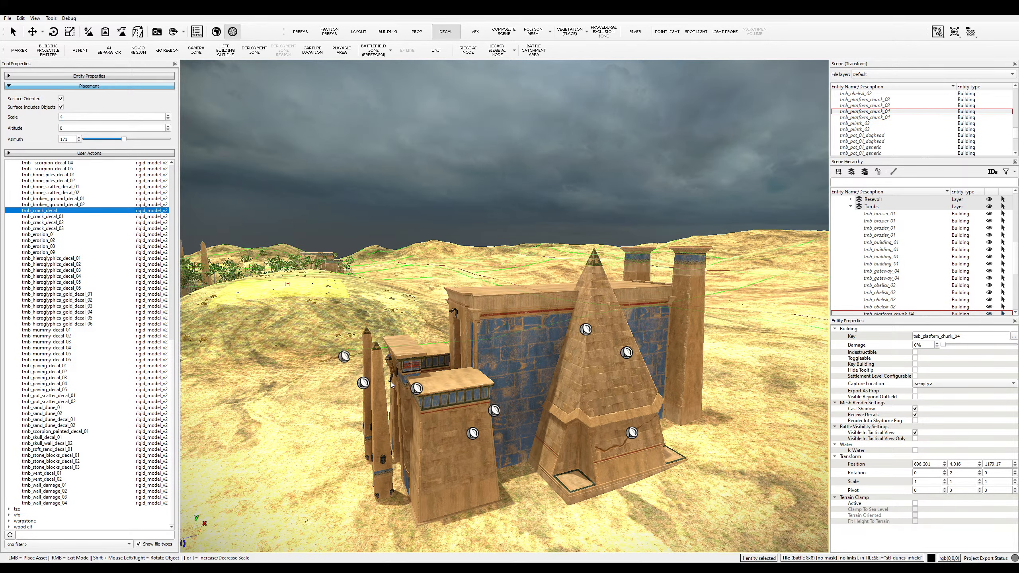
scroll(468, 442, "up", 3)
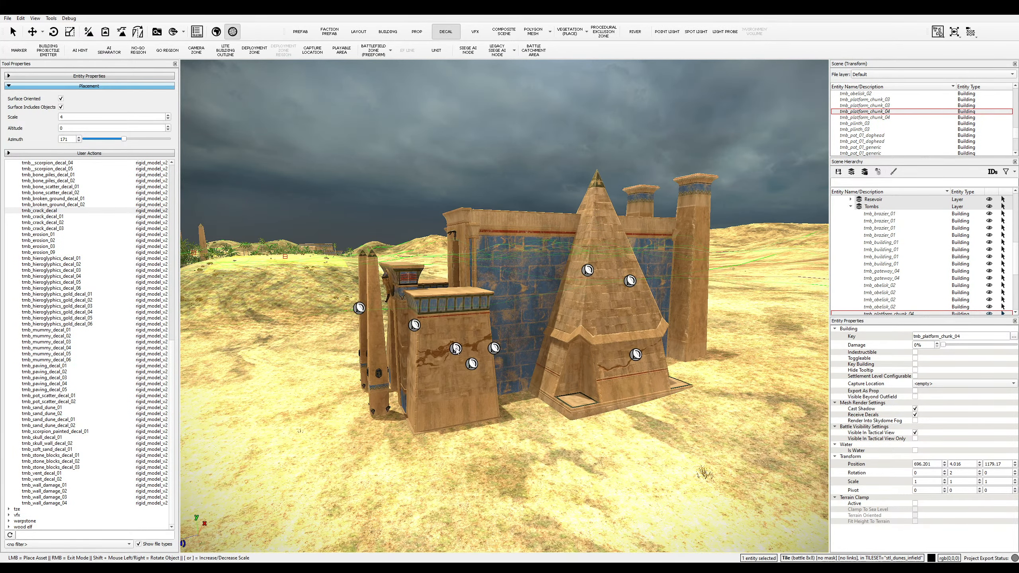
scroll(457, 350, "up", 2)
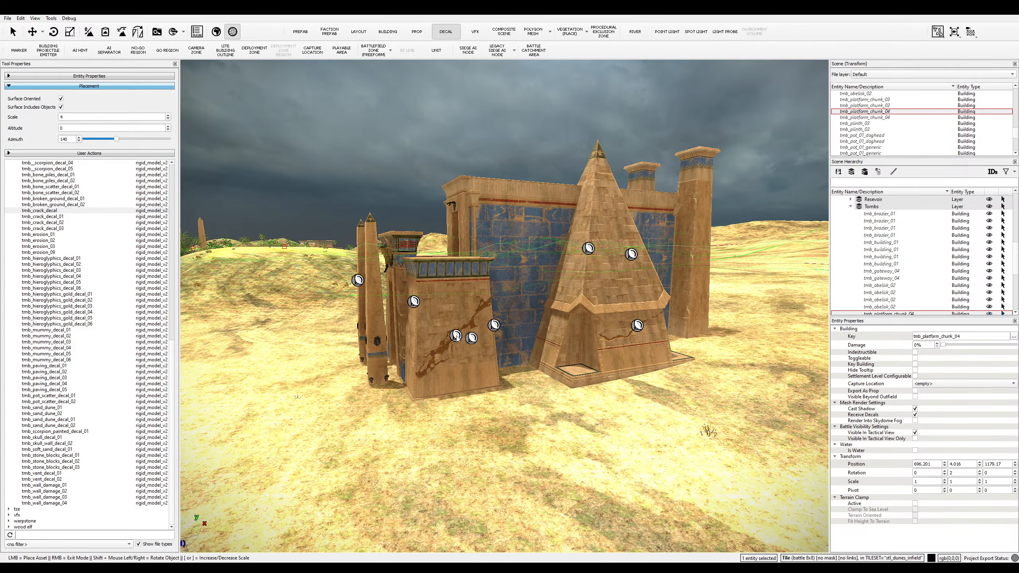
scroll(485, 340, "up", 4)
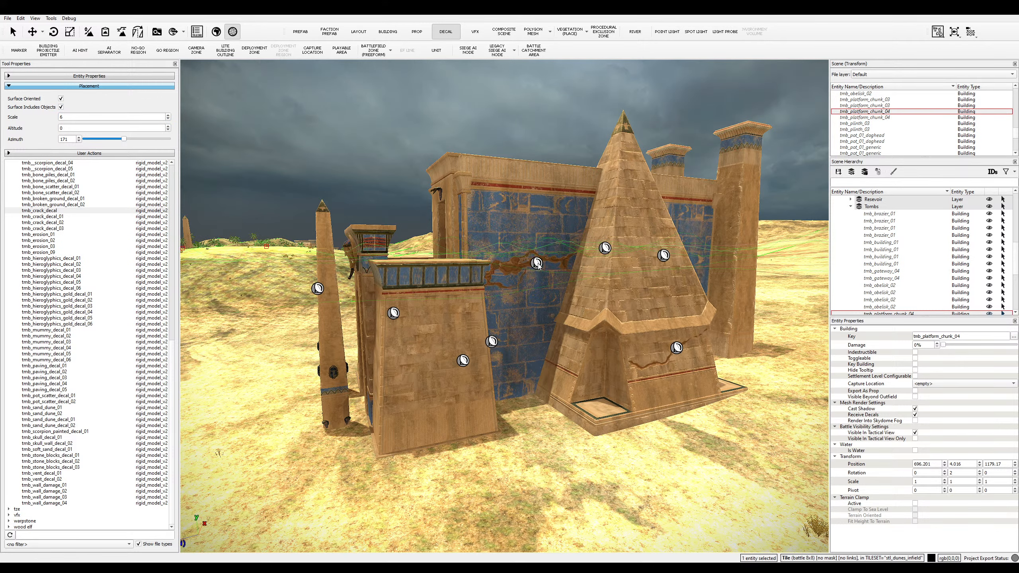
- Place a crack decal across the blue tomb wall
left_click(528, 259)
key("w")
key("d")
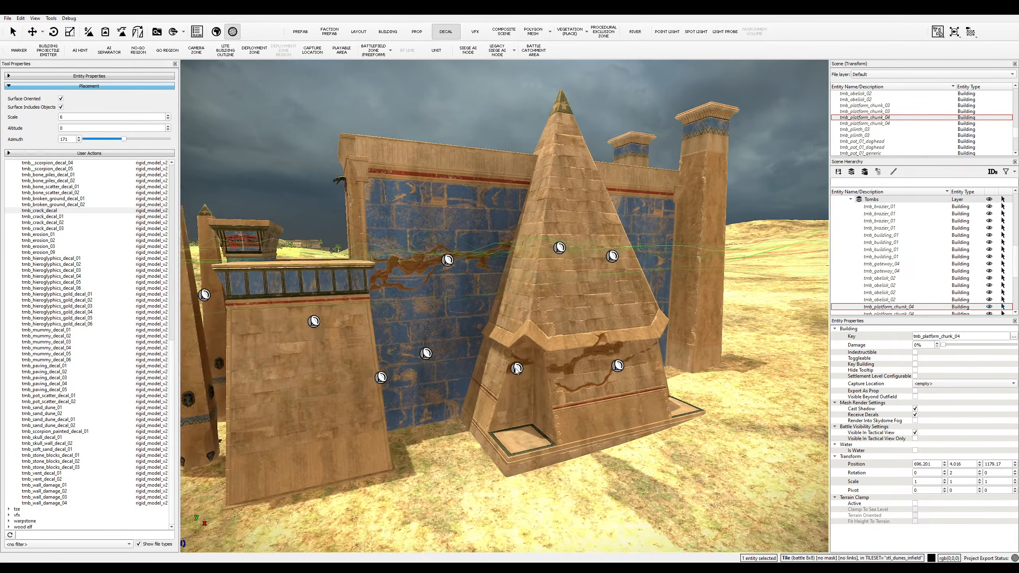
scroll(380, 431, "down", 3)
key("a")
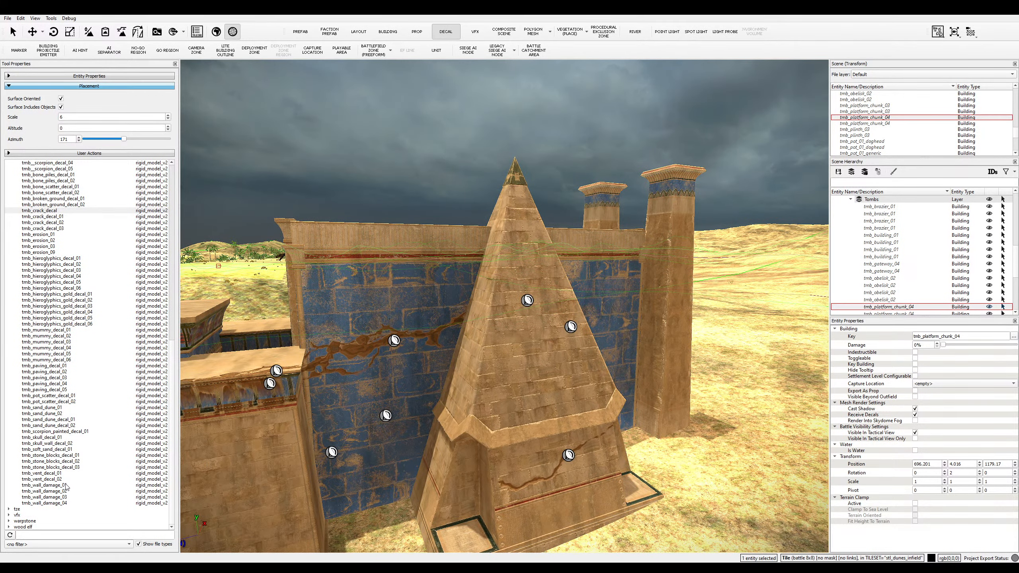
- Place a tmb_erosion_09 erosion patch on the wall's right section
left_click(55, 242)
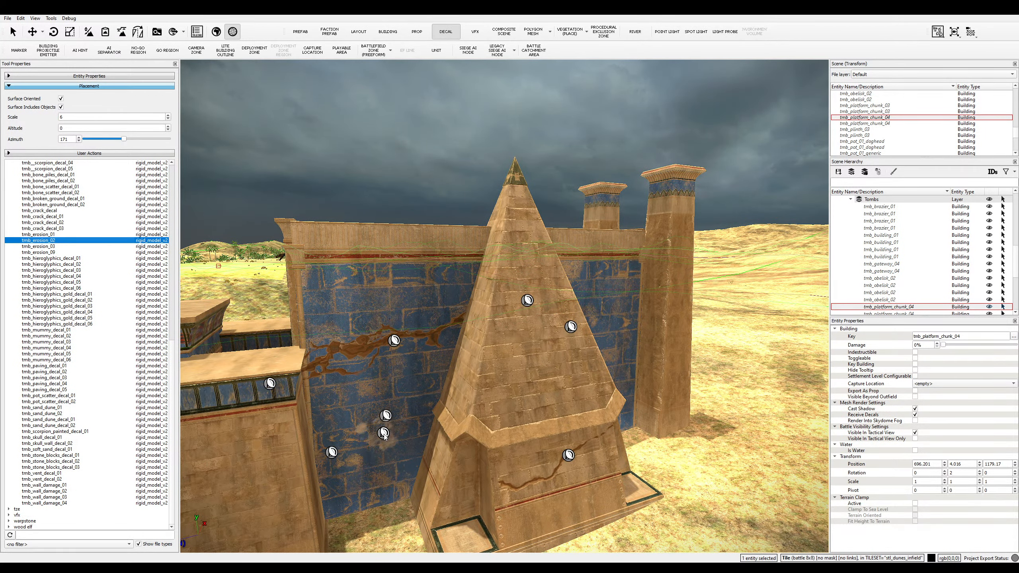
left_click(39, 230)
left_click(74, 242)
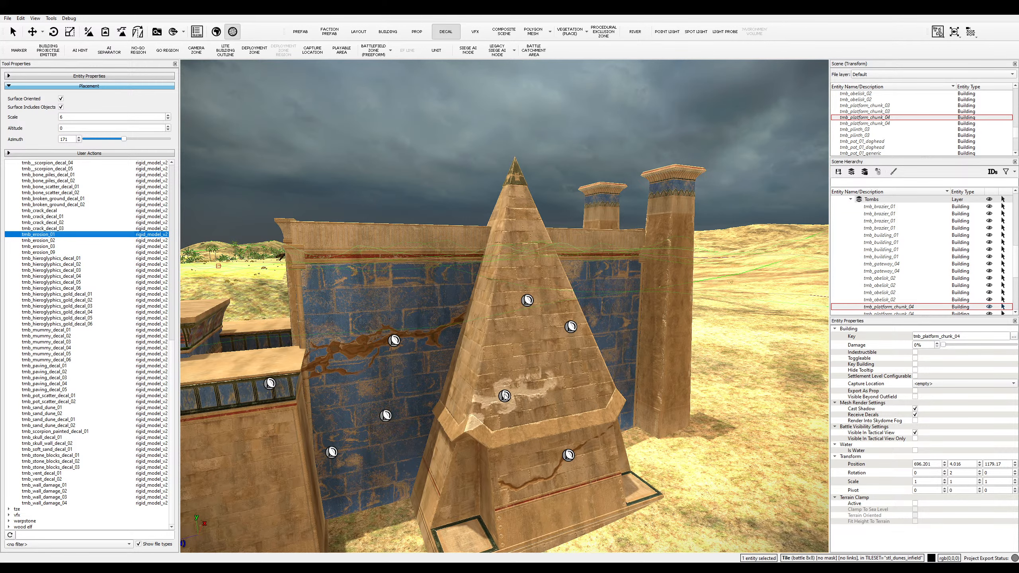
left_click(61, 252)
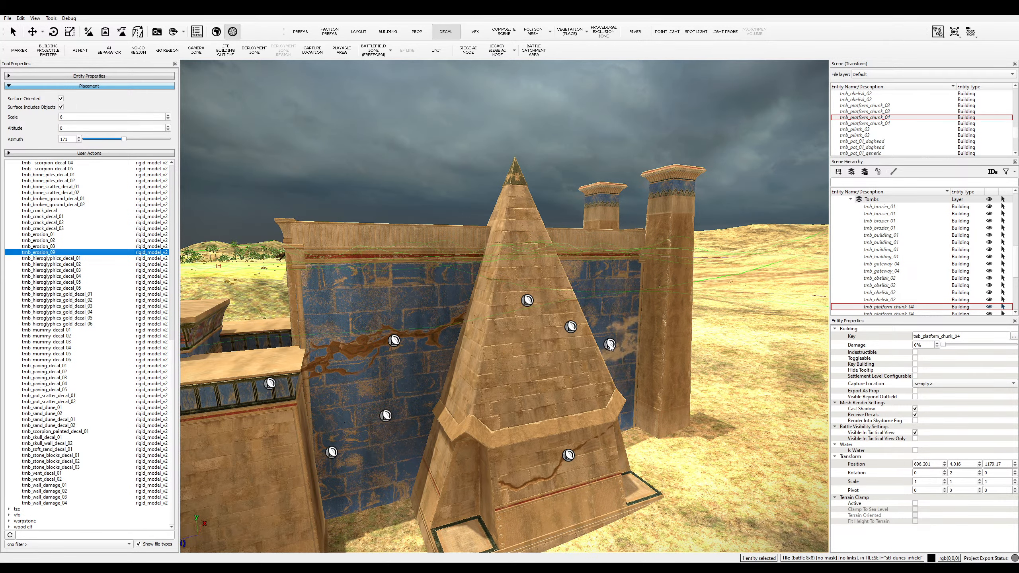
left_click(605, 315)
- Choose the tmb_wall_damage_03 decal for the pyramid
key("s")
key("d")
key("w")
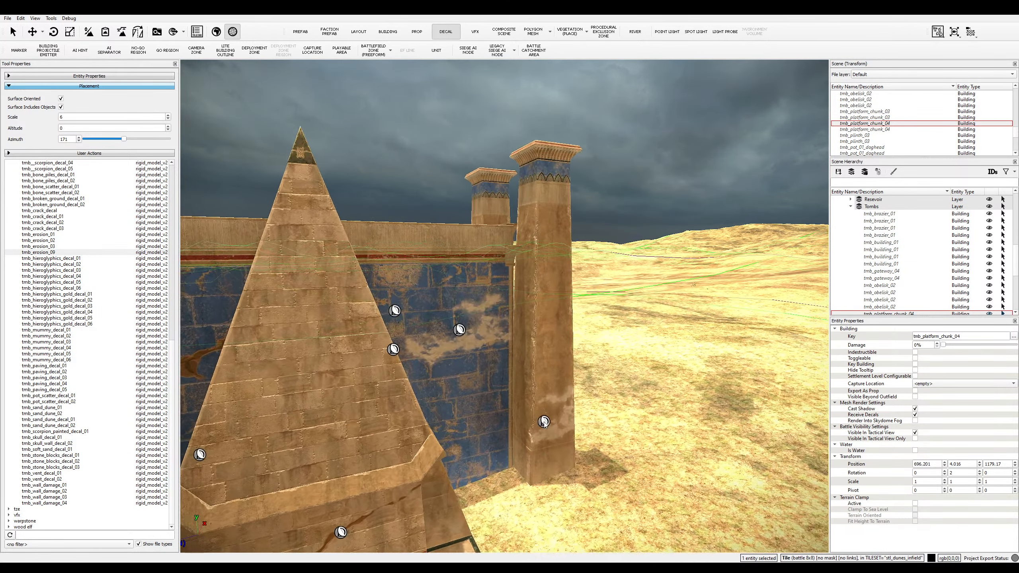
key("a")
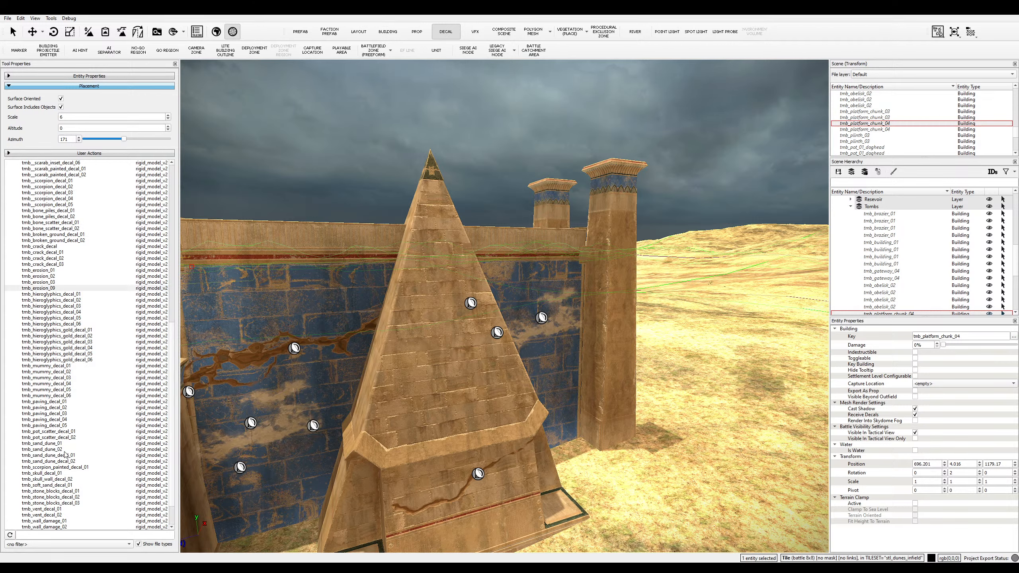
left_click(45, 503)
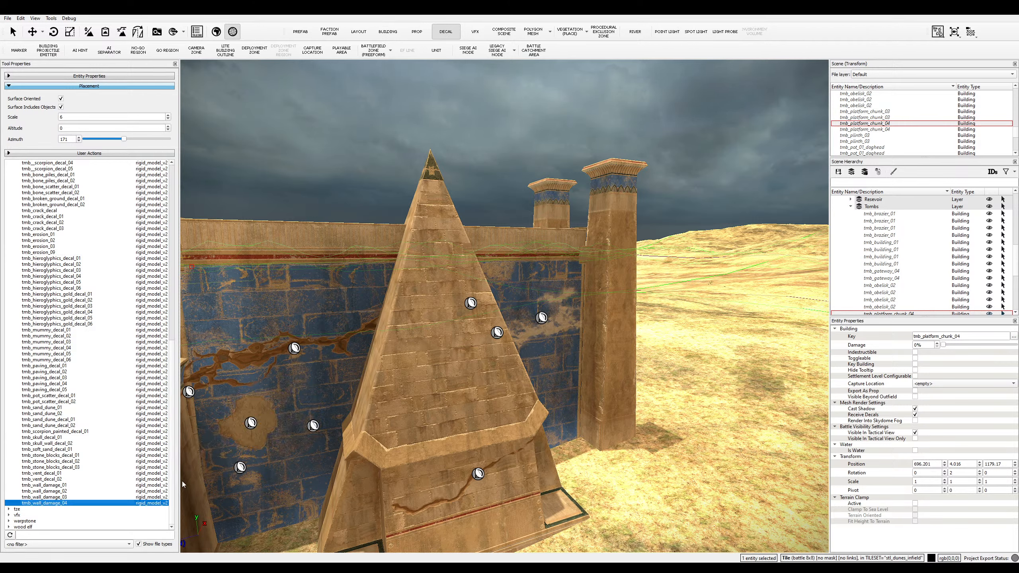
left_click(56, 497)
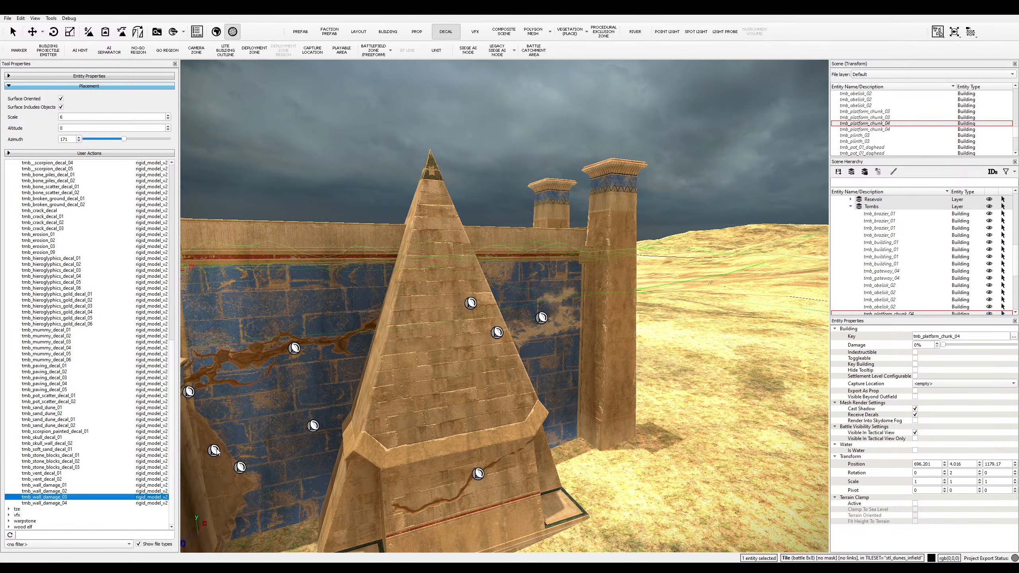
- Place two tmb_wall_damage_03 decals on the pyramid
key("s")
left_click(469, 394)
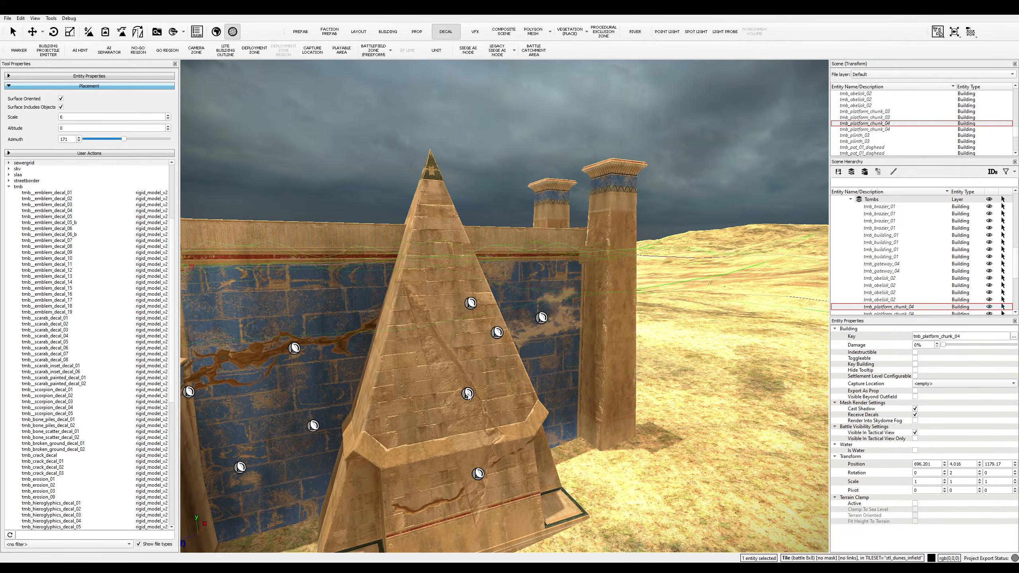
key("s")
key("a")
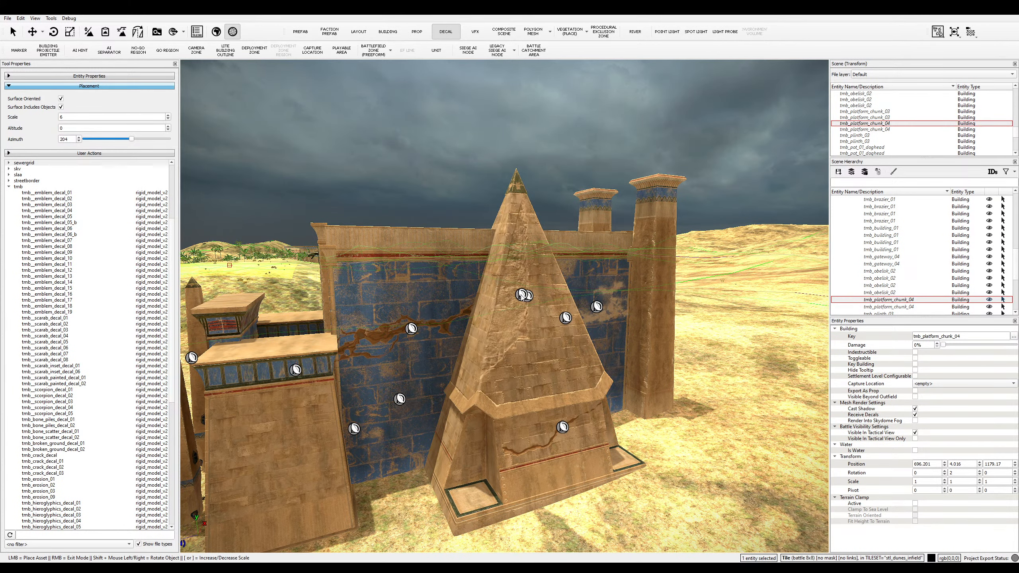
left_click(520, 294)
- Return to the blue tomb wall and rotate the wall-damage decal brush
key("s")
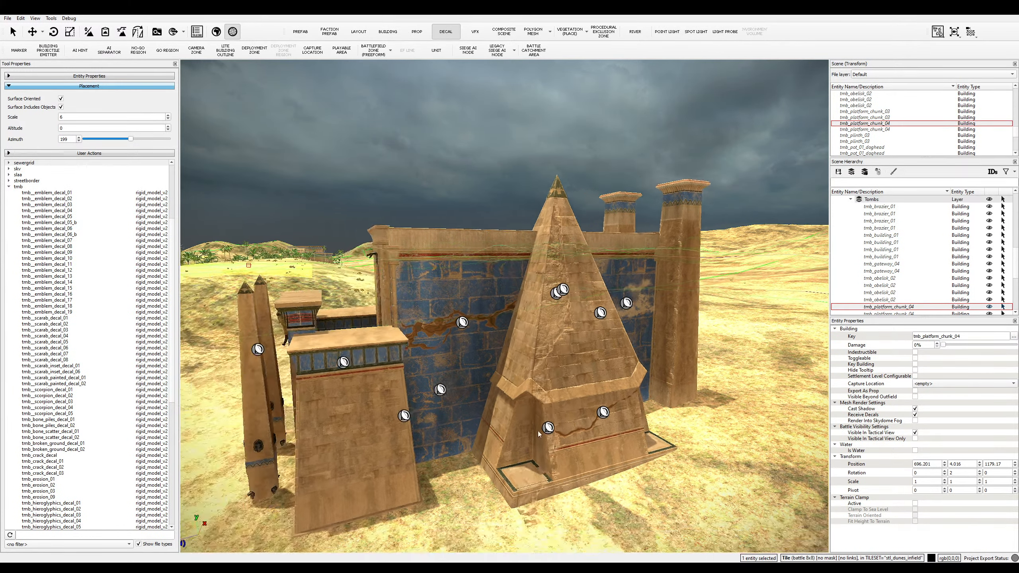
key("a")
key("q")
key("q")
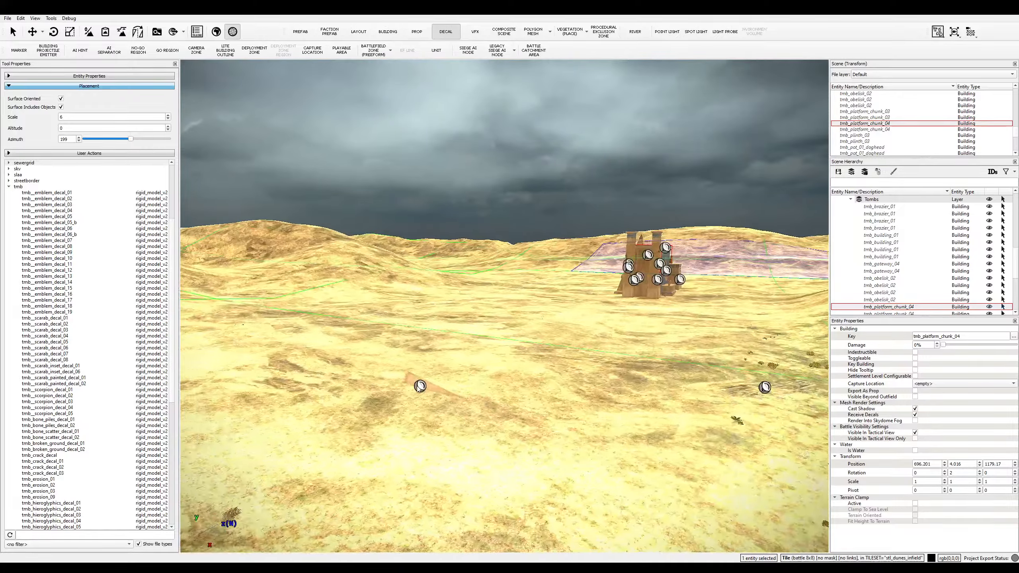
key("a")
key("s")
key("e")
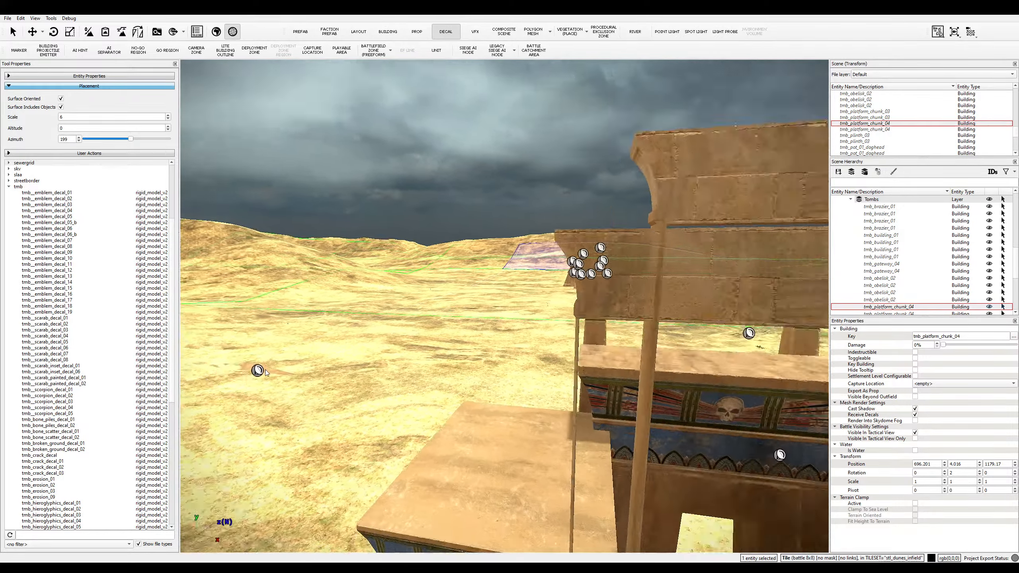
key("w")
key("q")
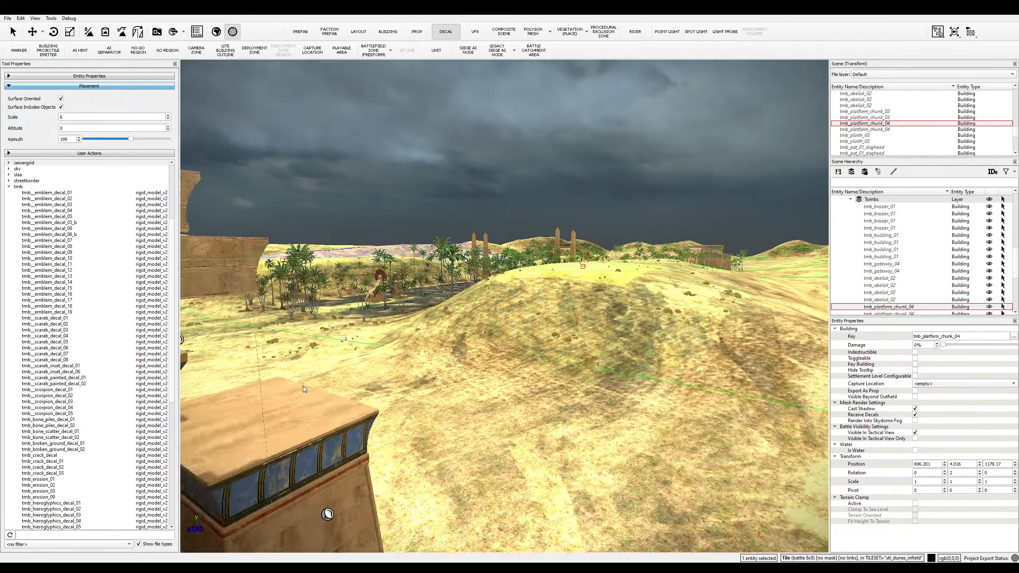
key("e")
key("q")
key("q")
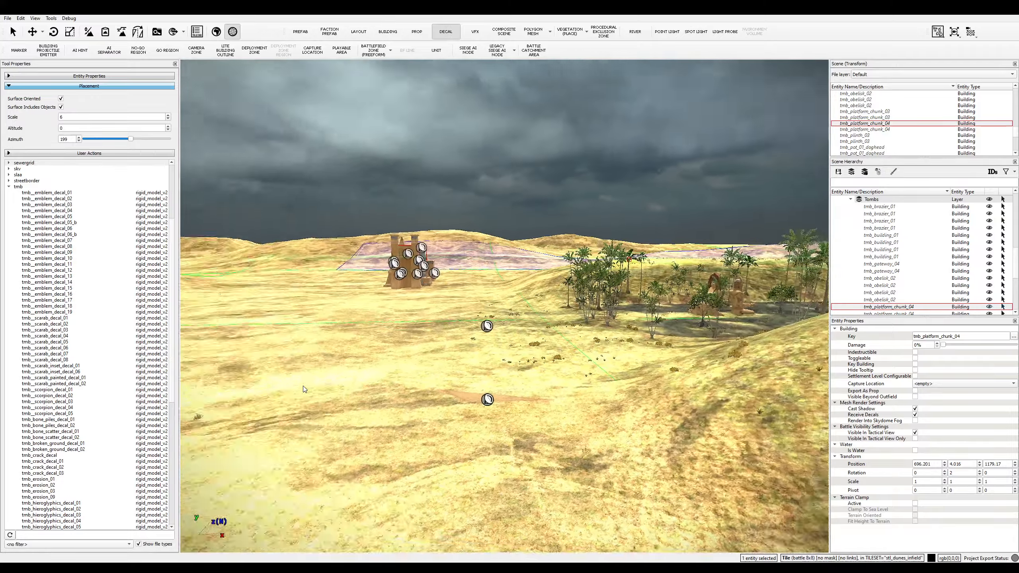
key("s")
key("w")
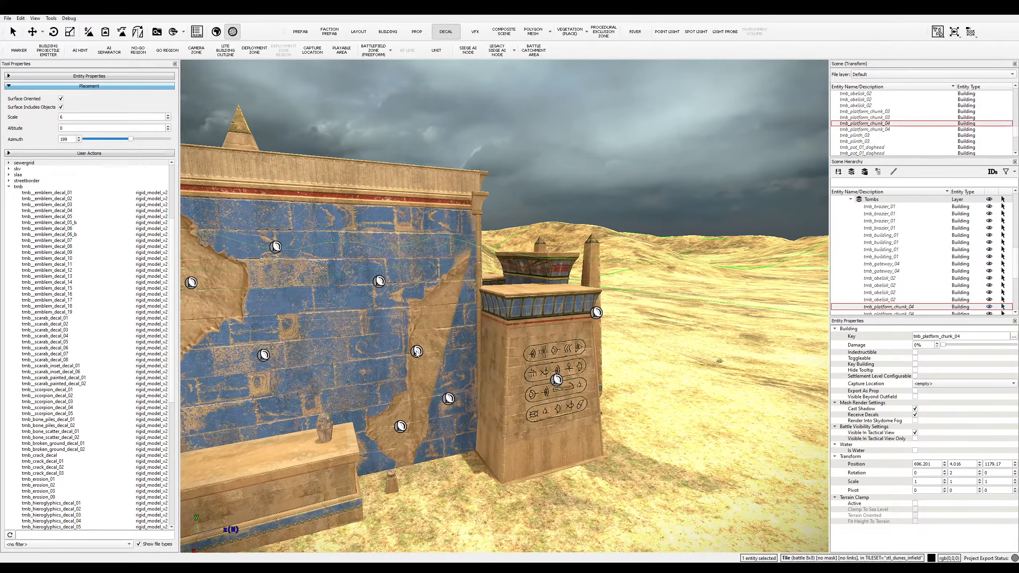
left_click_drag(408, 347, 341, 340)
key("s")
key("a")
- Add two wall-damage decals to the gateway roof between the pillars
key("s")
key("a")
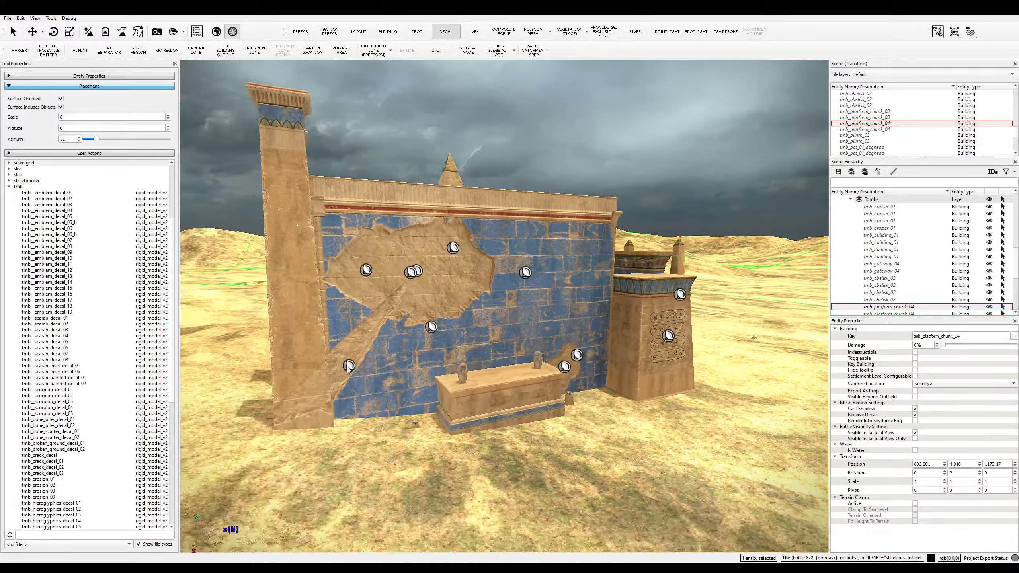
key("w")
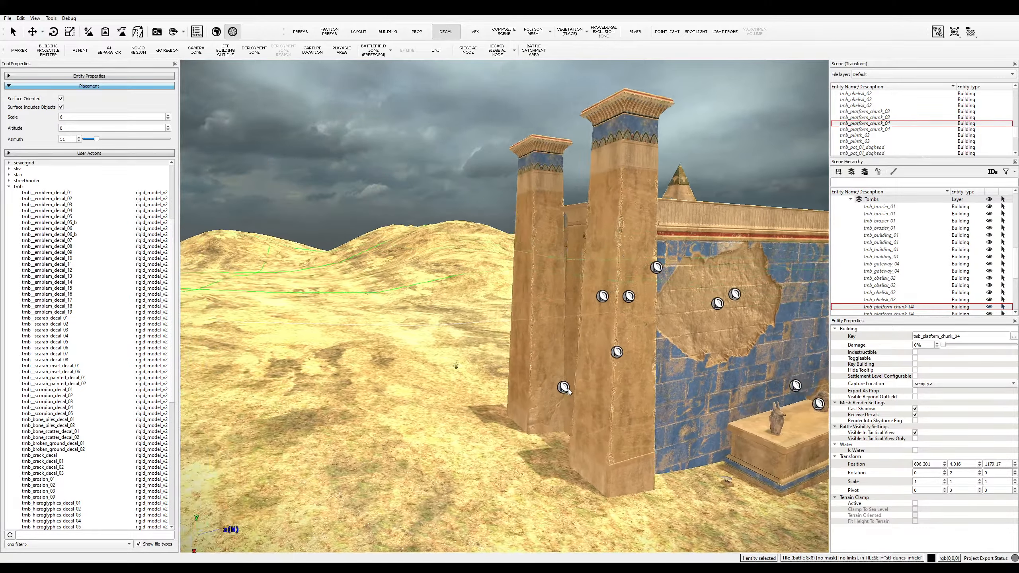
key("a")
middle_click_drag(568, 391, 587, 384)
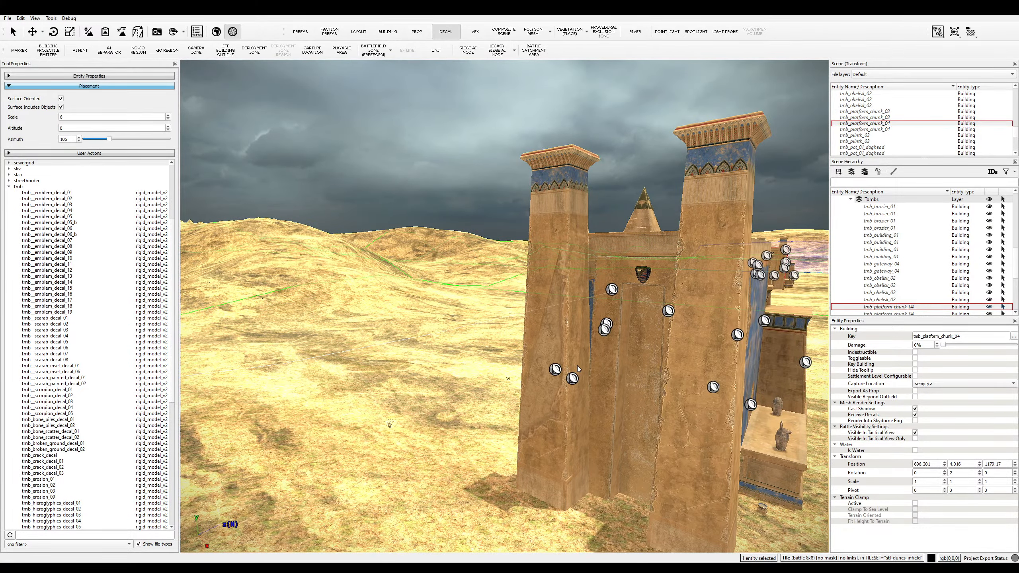
key("s")
scroll(573, 401, "down", 5)
key("w")
key("d")
key("s")
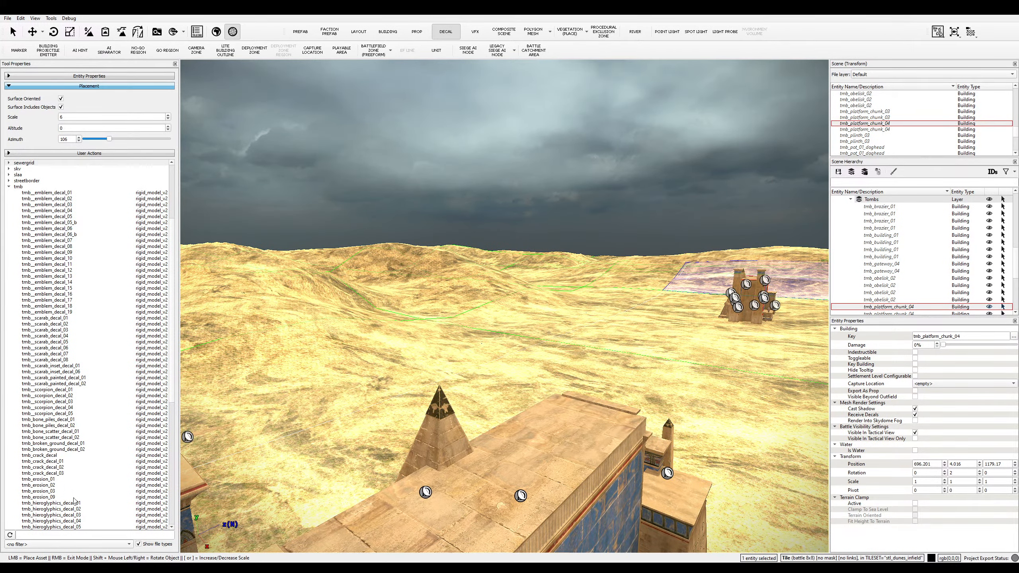
scroll(73, 501, "down", 13)
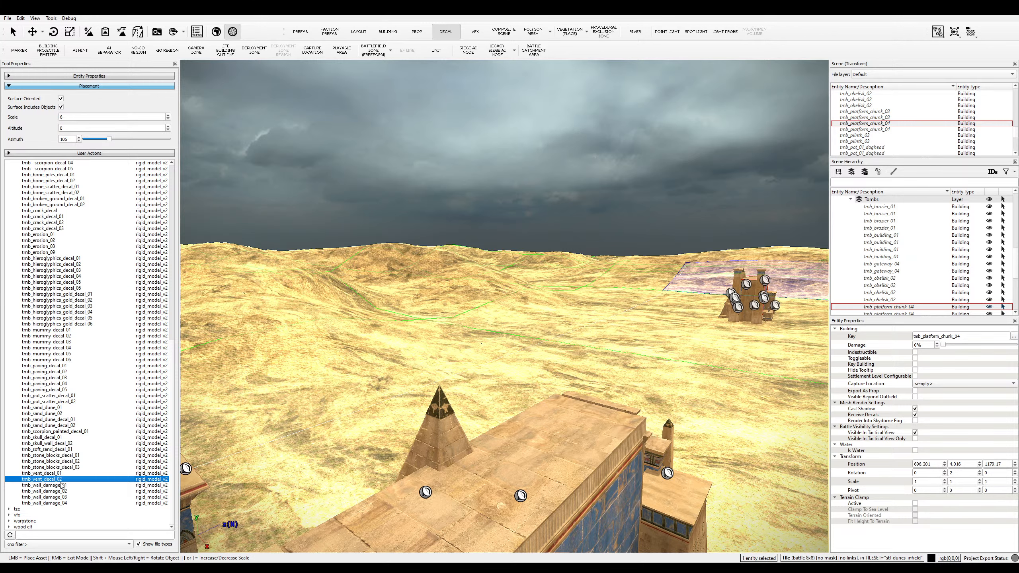
left_click(554, 426)
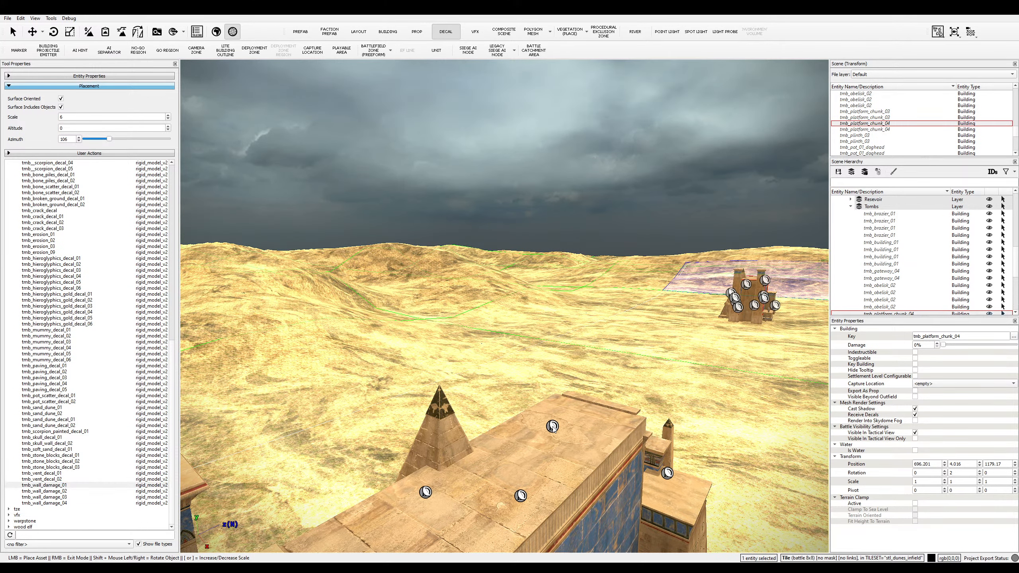
key("s")
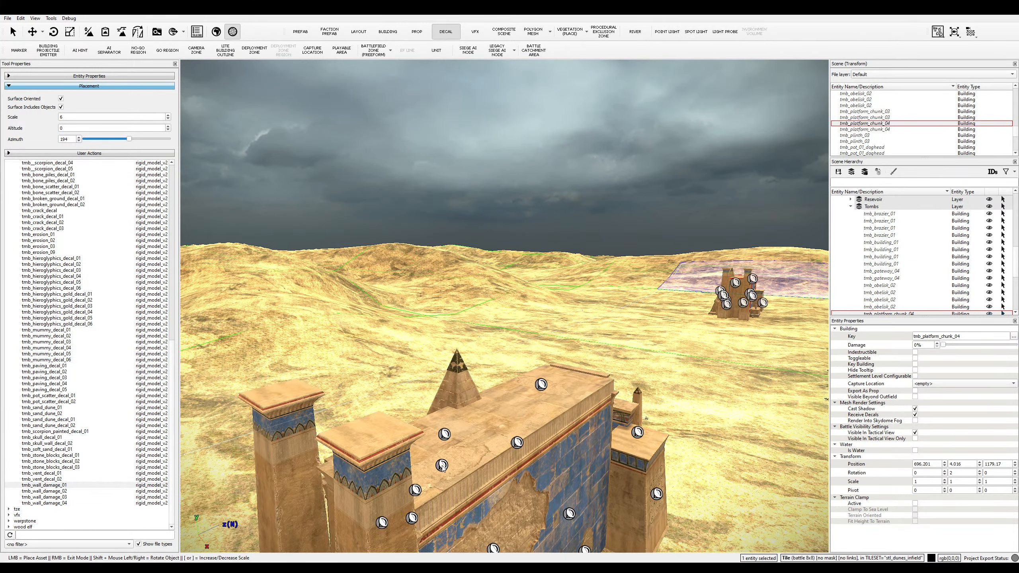
left_click(464, 467)
- Fly the camera around the tomb and across the oasis to the temple building
key("s")
key("d")
key("d")
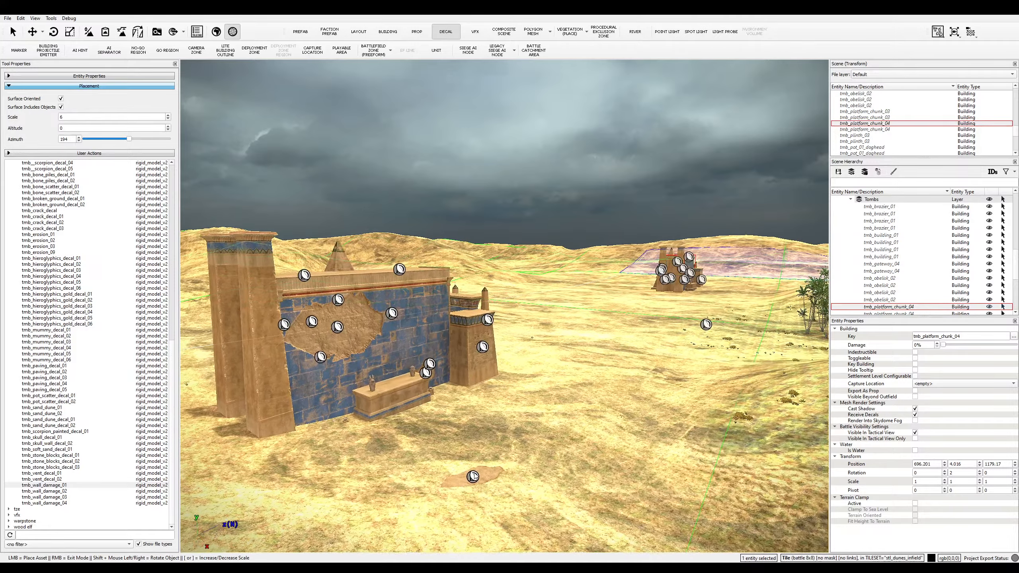
key("a")
scroll(536, 453, "down", 3)
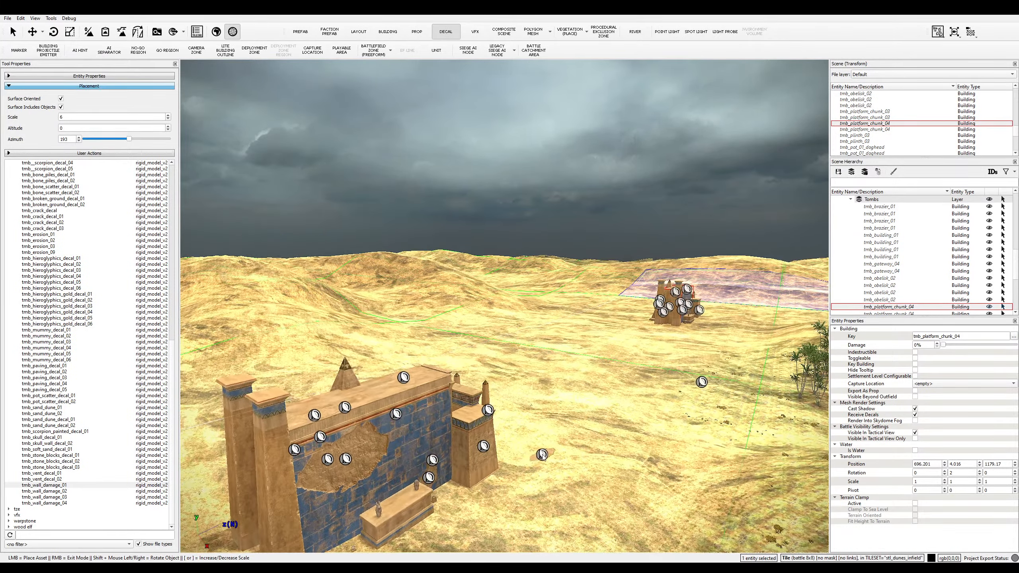
middle_click_drag(548, 464, 611, 473)
key("a")
key("e")
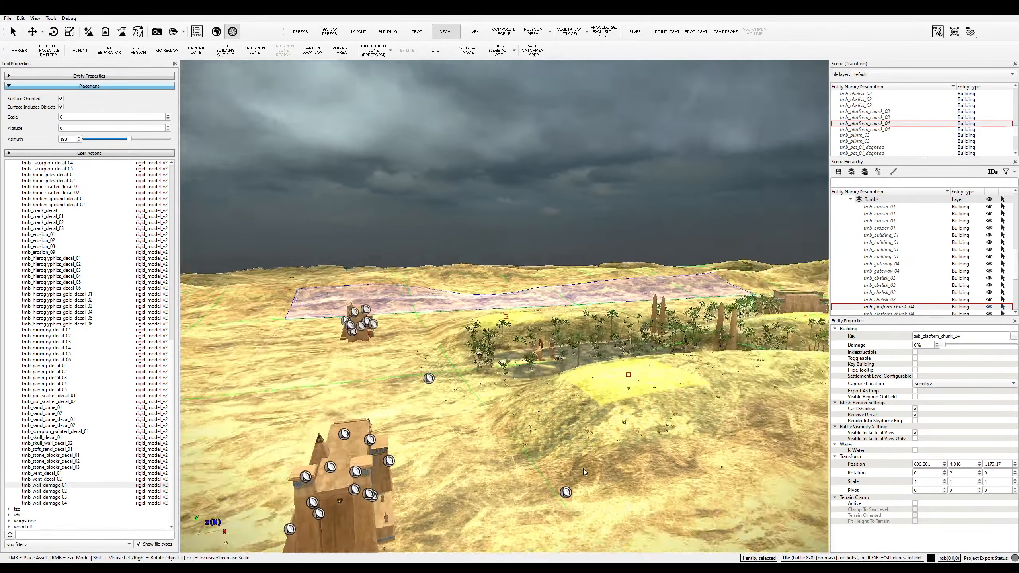
key("w")
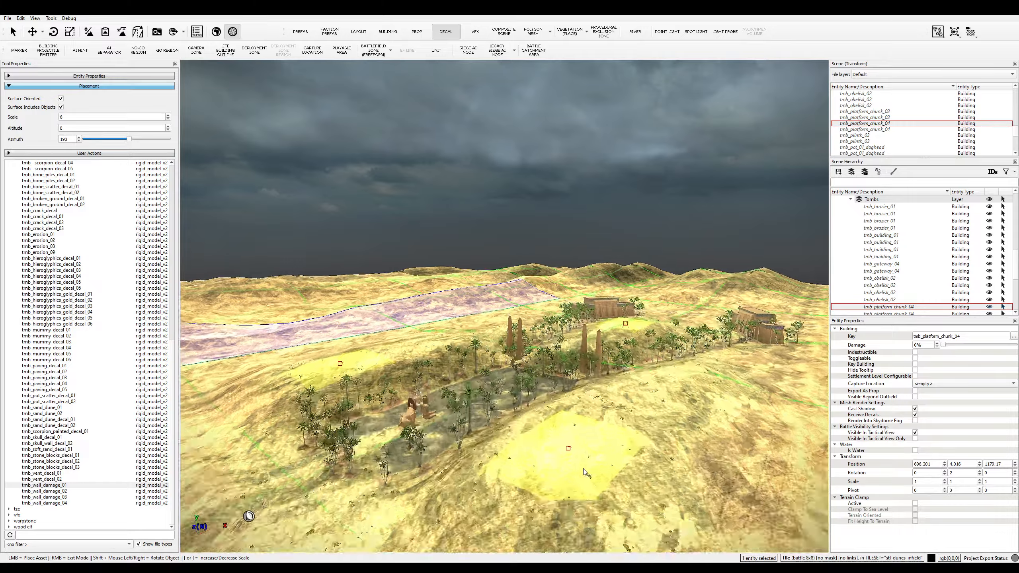
key("w")
middle_click_drag(583, 469, 582, 468)
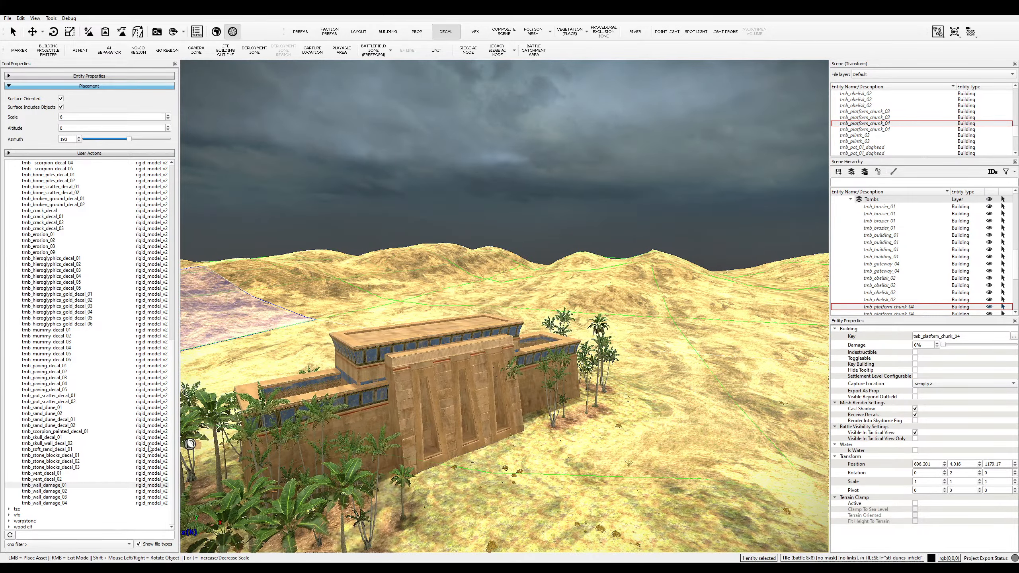
- Place a tmb_wall_damage_01 decal on the temple's front wall and fly in close to it
left_click(81, 492)
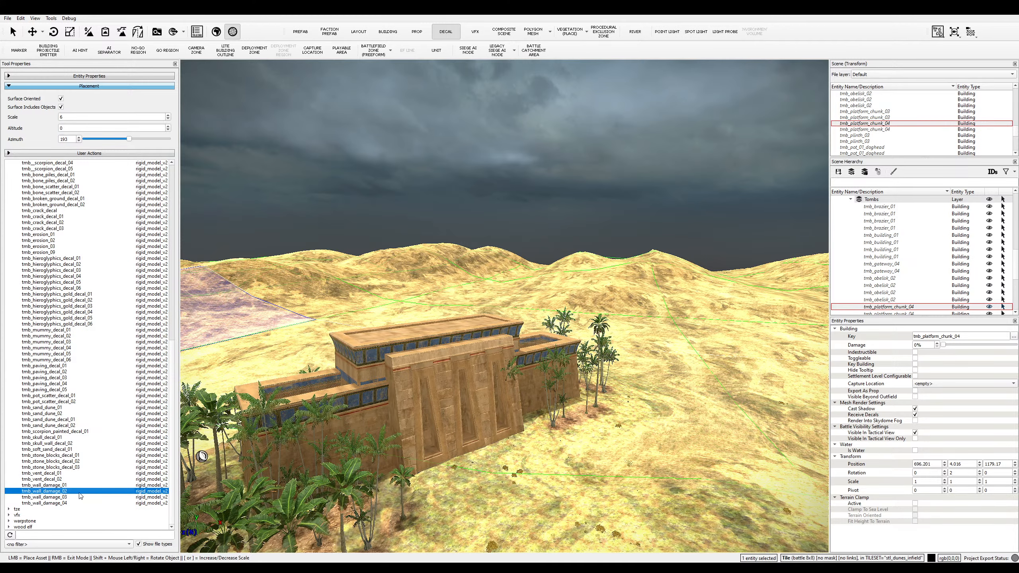
left_click(101, 485)
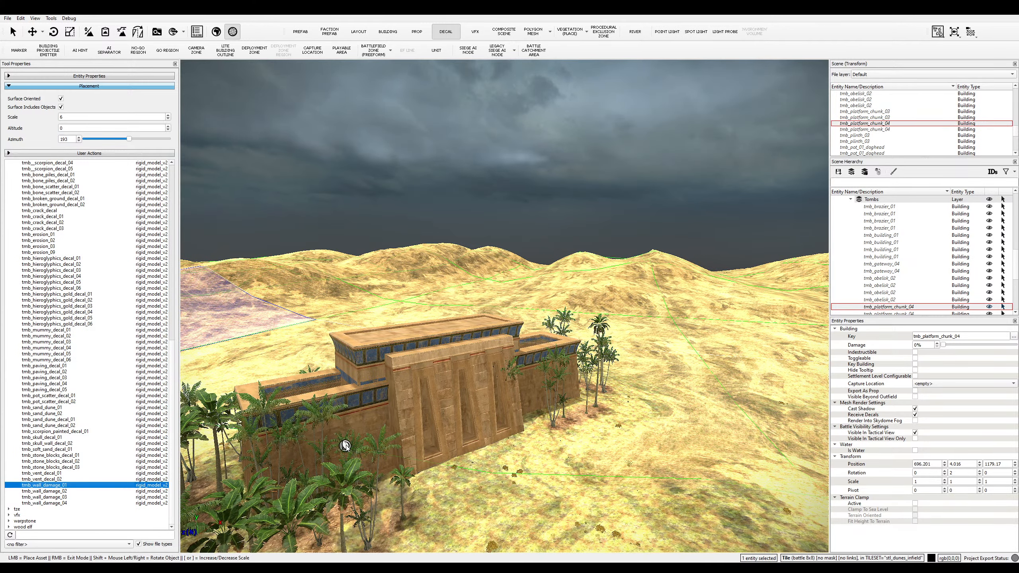
left_click(367, 433)
key("w")
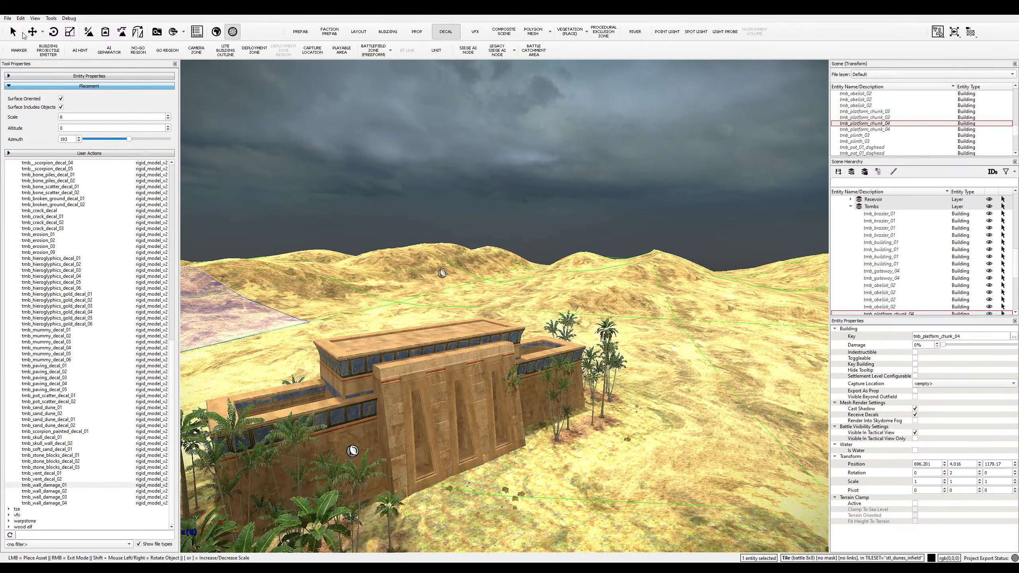
right_click(351, 451)
key("w")
middle_click_drag(351, 451, 376, 422)
key("w")
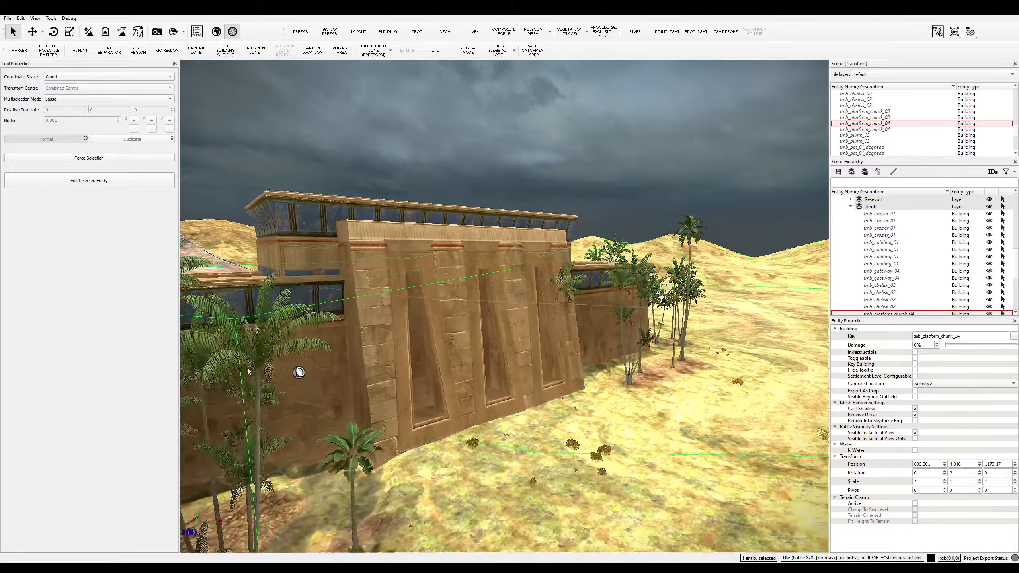
middle_click_drag(248, 368, 517, 360)
key("d")
key("w")
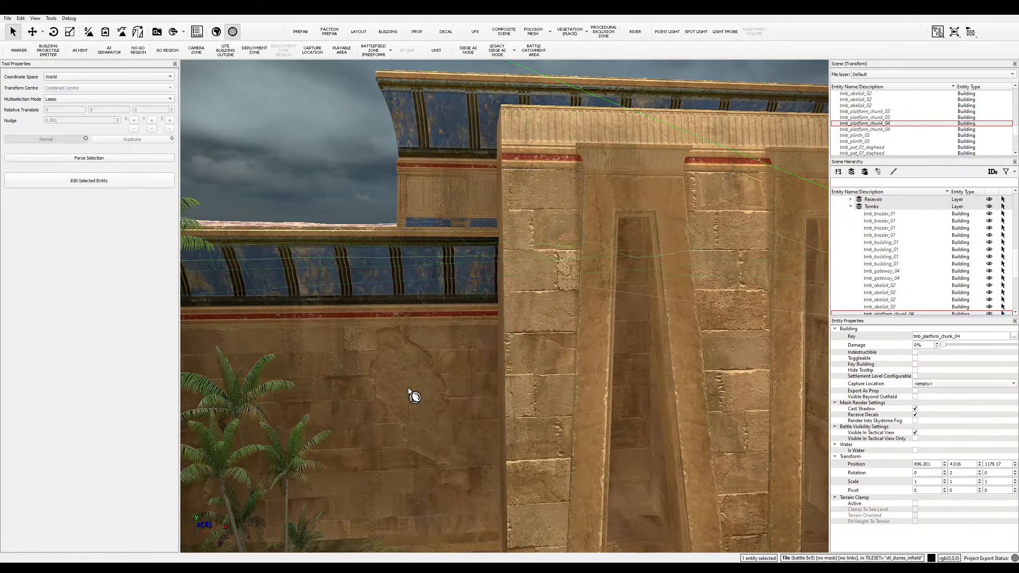
- Select the new wall-damage decal and scale it to 12, 12, 22
left_click(417, 400)
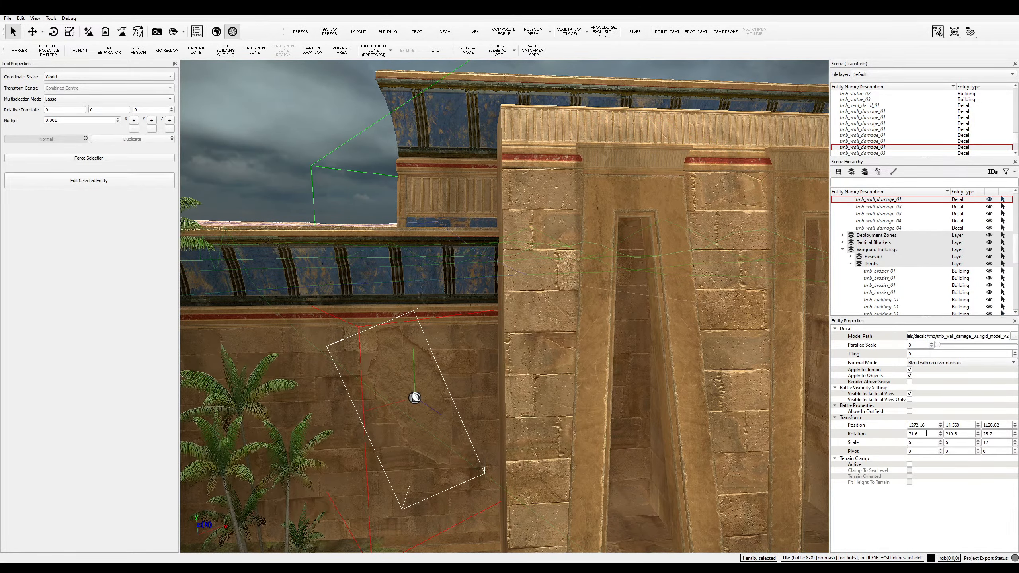
type("12")
key("Return")
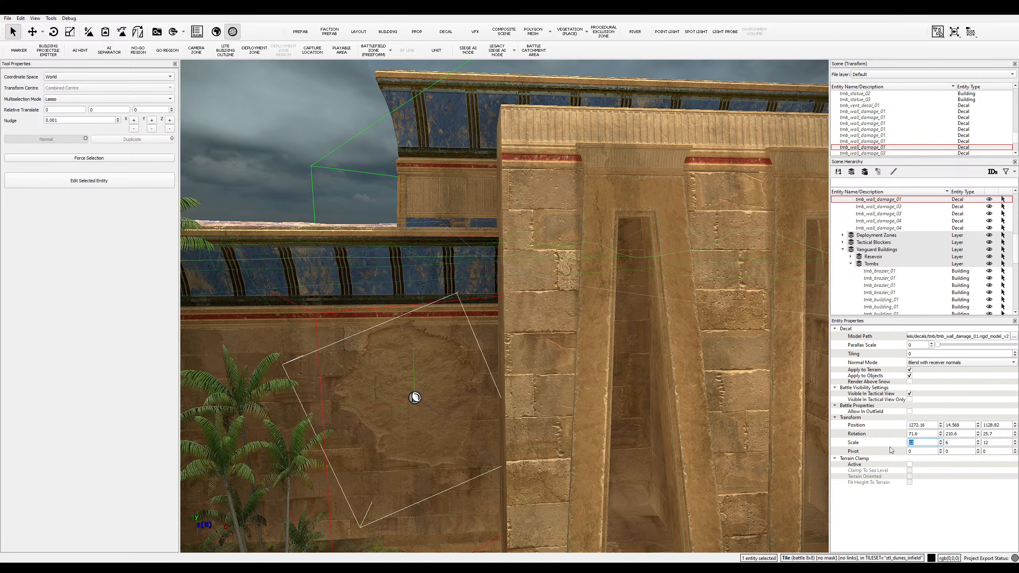
key("Tab")
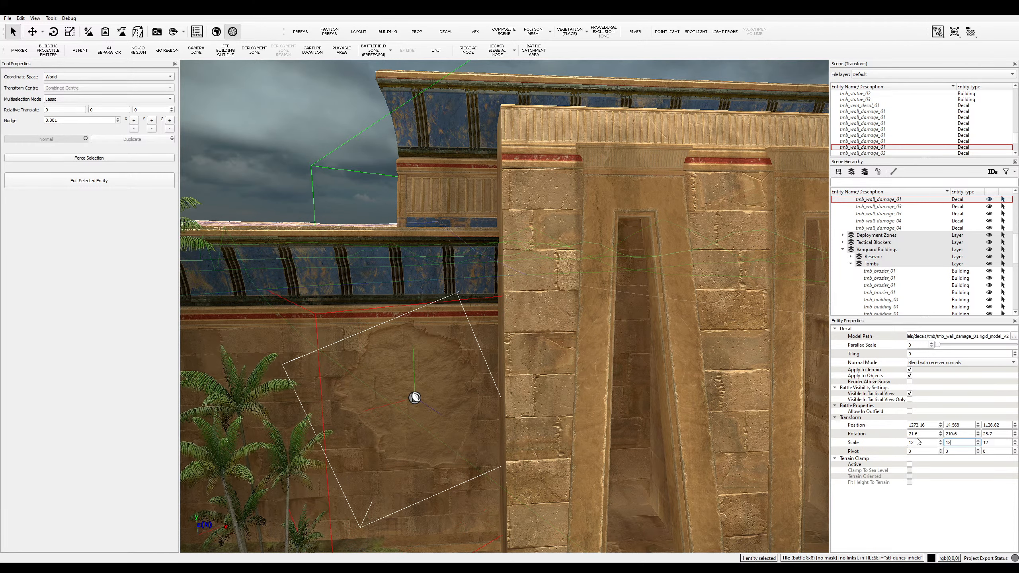
type("12")
key("Return")
key("Tab")
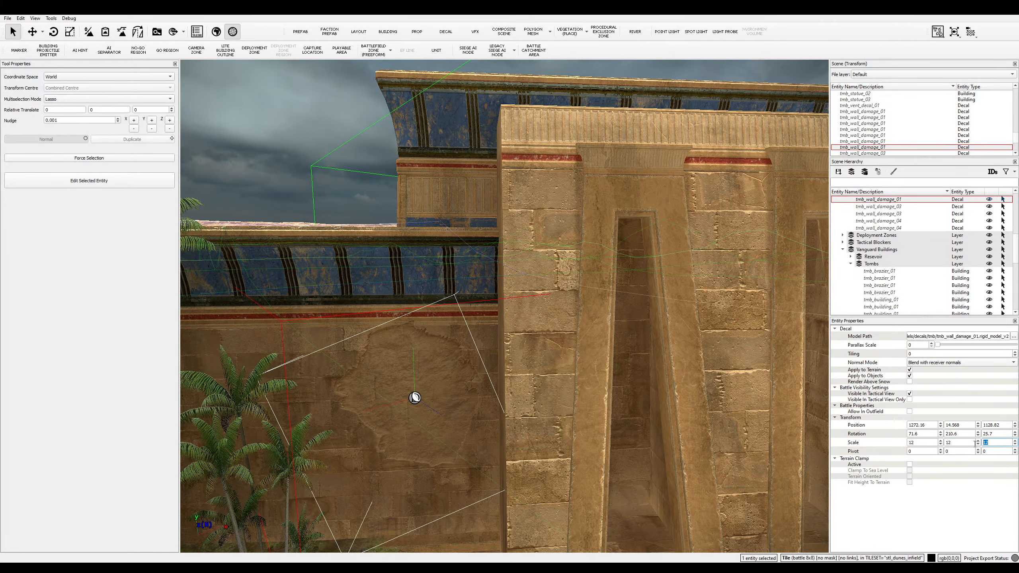
key("Return")
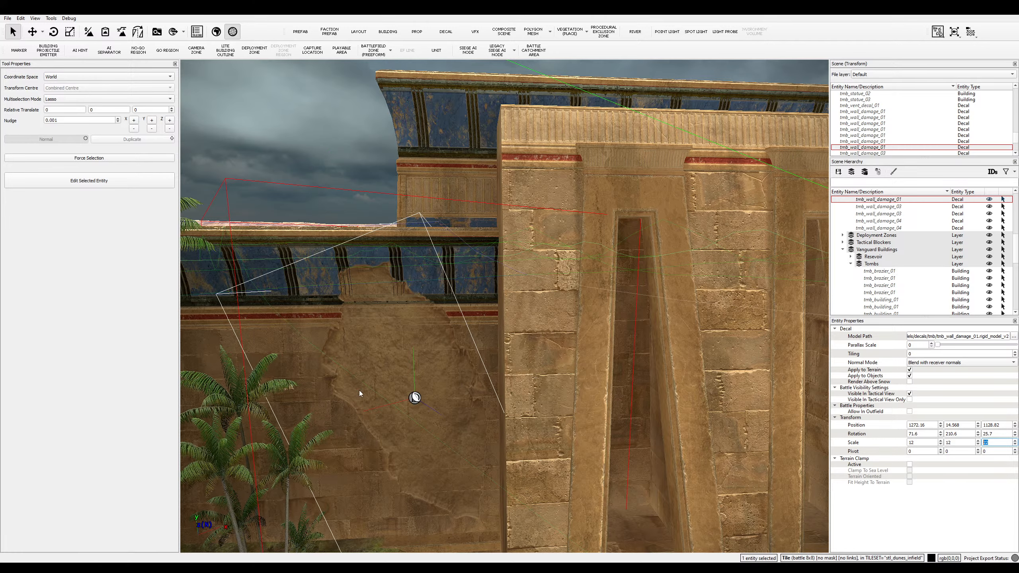
- Rotate the decal upright on the wall and shift it left and down into place
key("e")
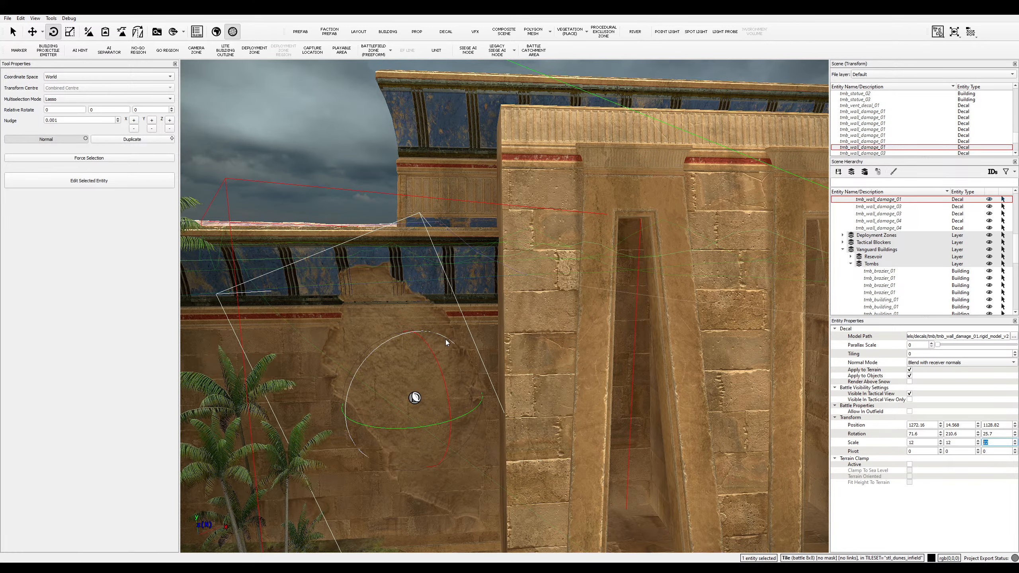
left_click_drag(446, 339, 393, 367)
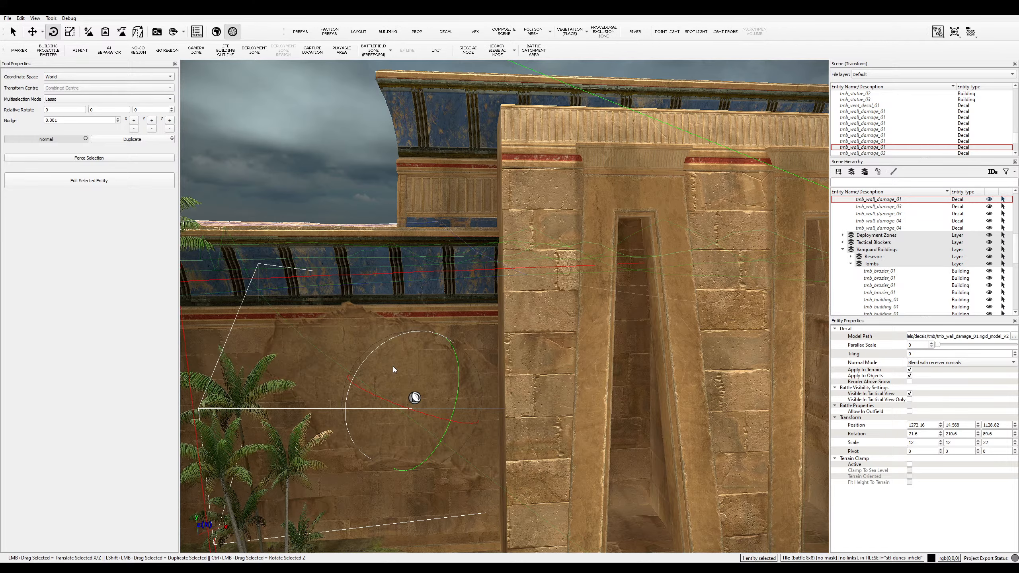
key("w")
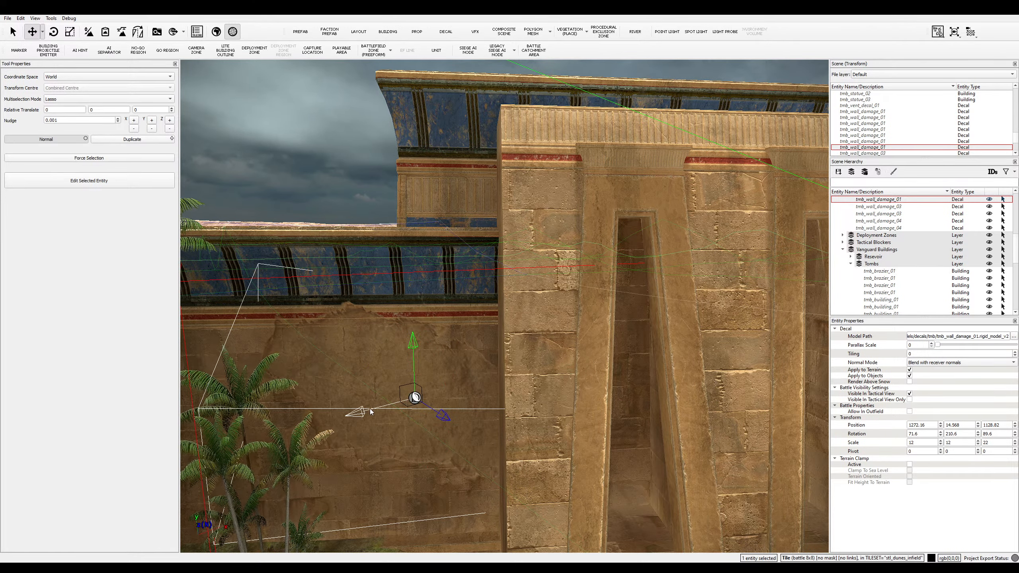
left_click_drag(371, 412, 286, 412)
middle_click_drag(321, 433, 461, 440)
- Leave move mode and reselect the wall-damage decal on the temple wall
key("q")
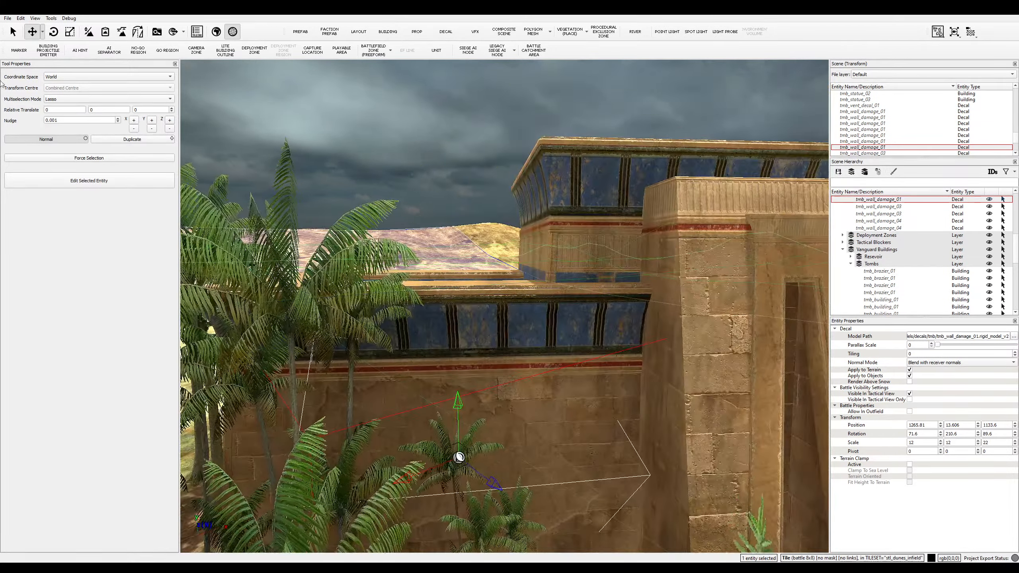
left_click(423, 410)
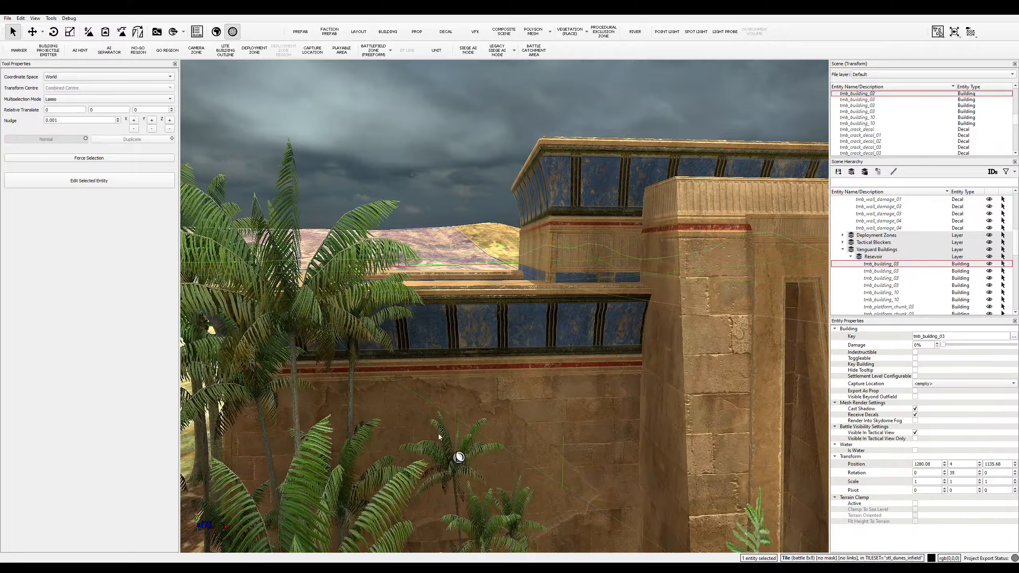
left_click(529, 487)
key("d")
left_click(428, 463)
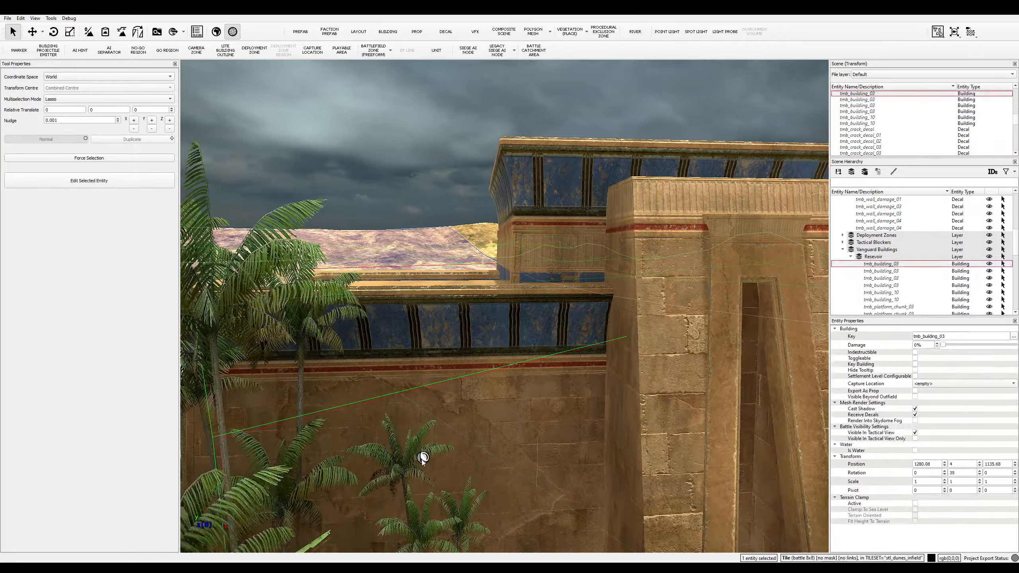
left_click(442, 497)
key("d")
- Fly the camera back over the dunes to survey the temple, tomb and palm grove
scroll(455, 514, "down", 4)
key("s")
key("e")
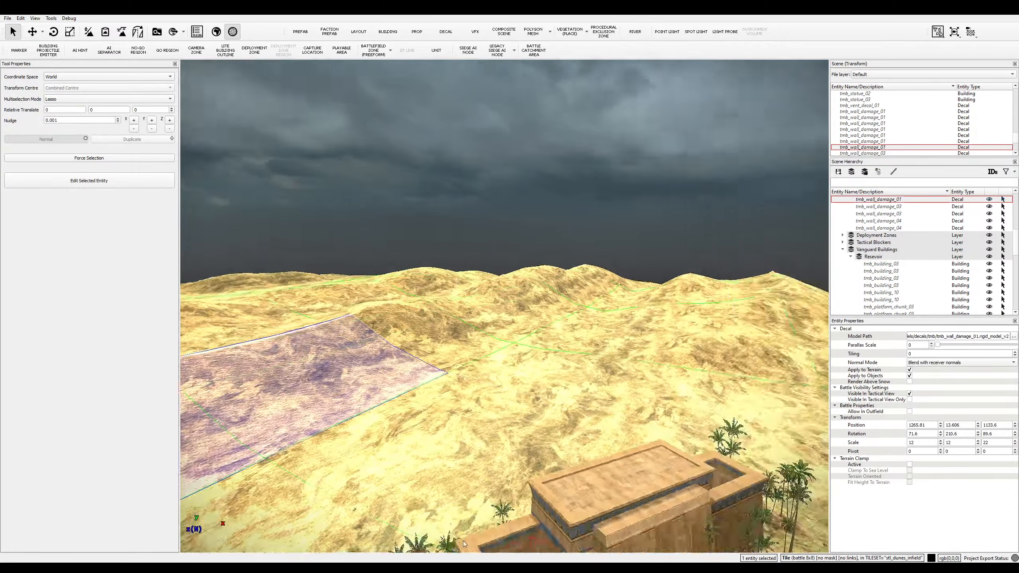
key("a")
key("e")
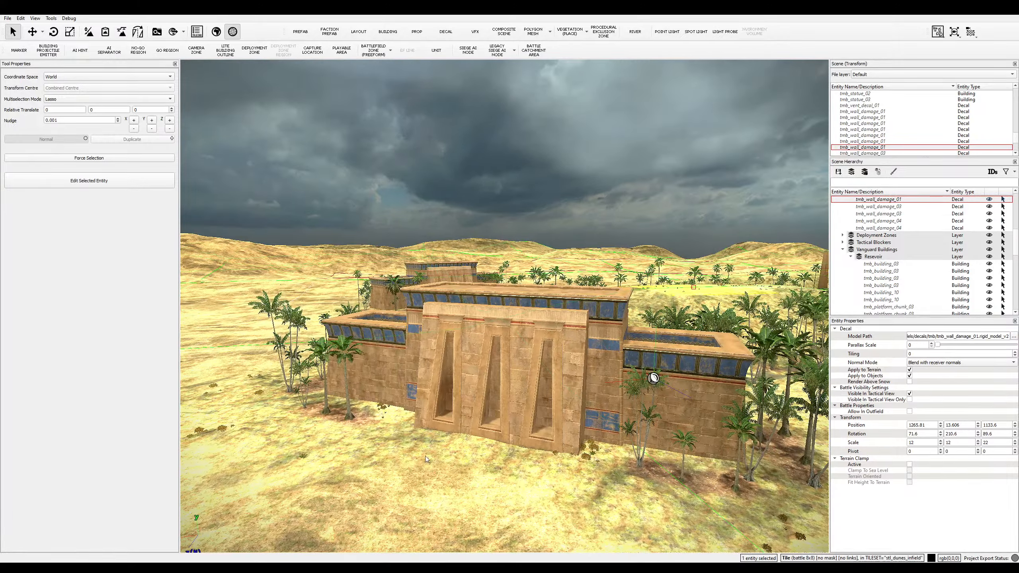
key("d")
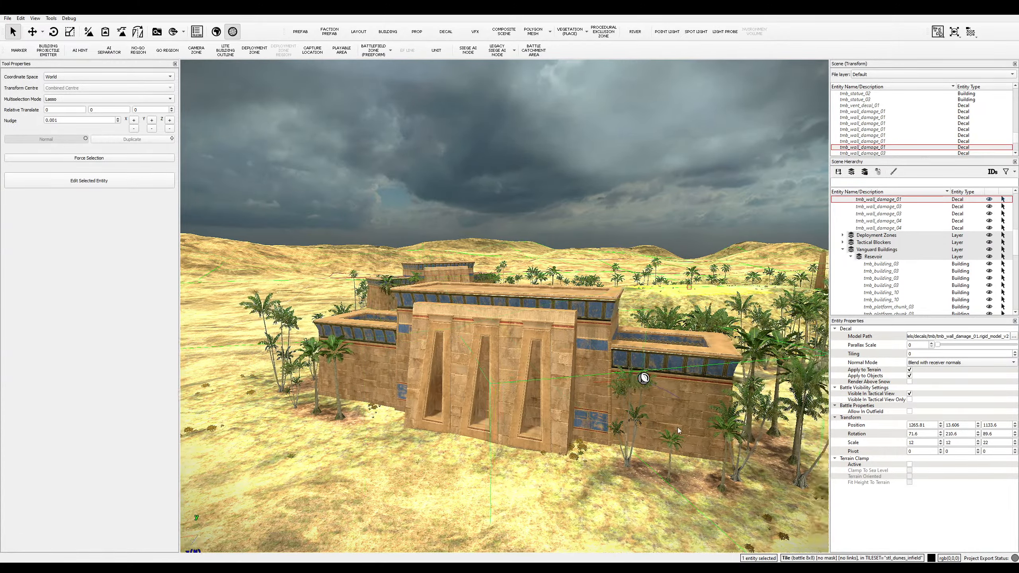
key("s")
key("e")
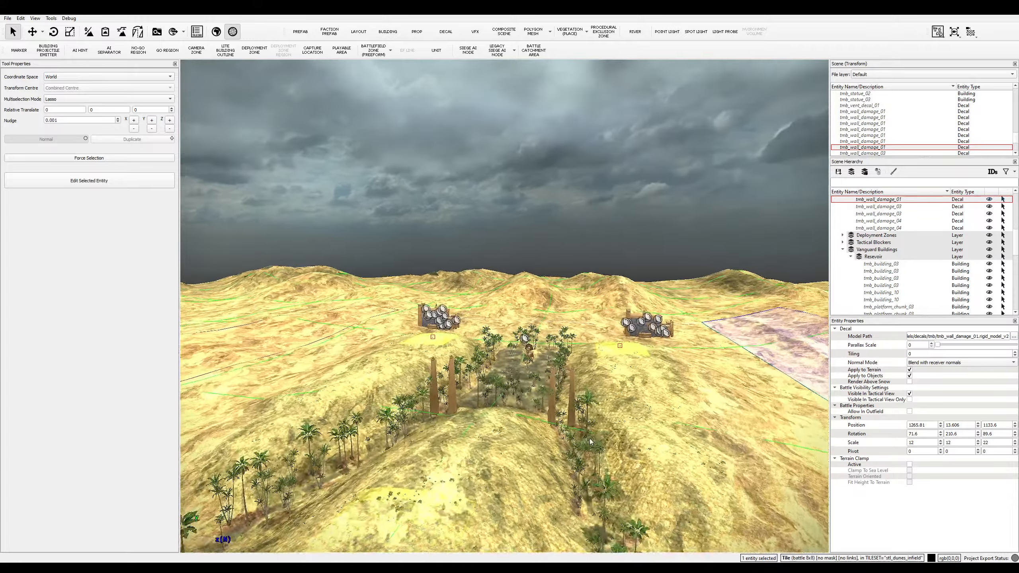
key("w")
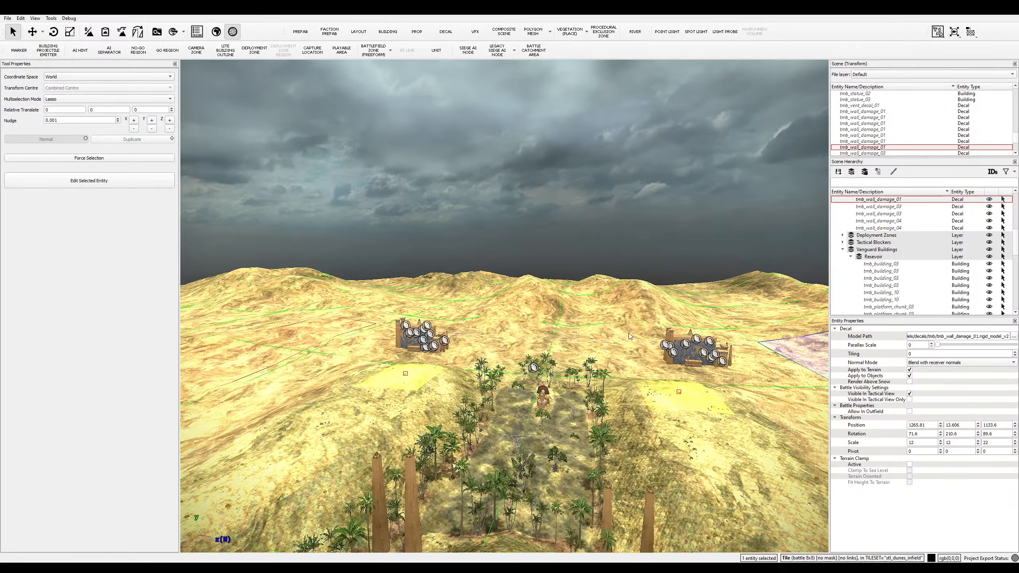
scroll(528, 492, "down", 3)
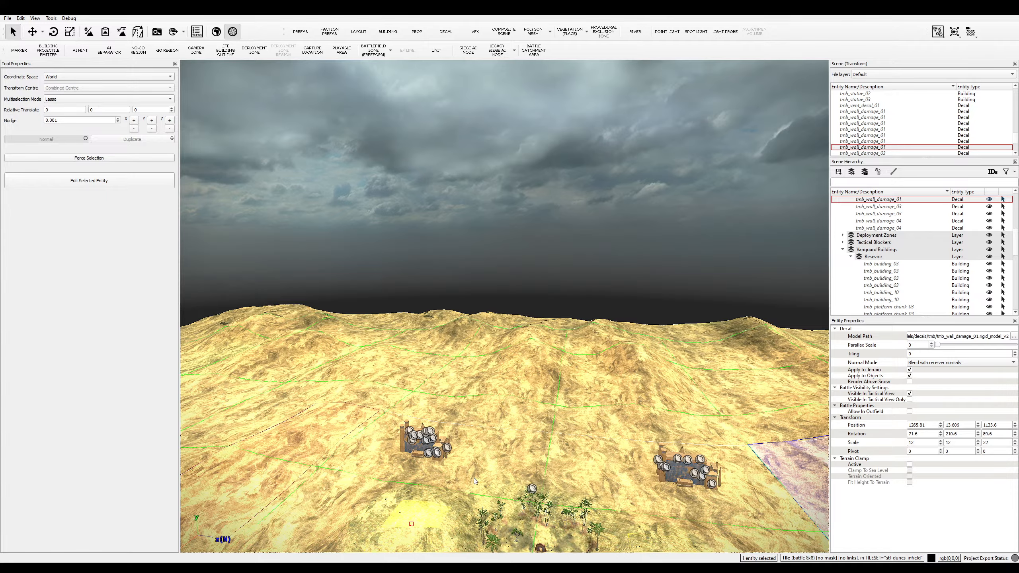
key("s")
key("a")
middle_click_drag(471, 477, 544, 493)
- Deselect the wall-damage decal and pull the camera back over the terrain
key("w")
key("a")
key("s")
key("d")
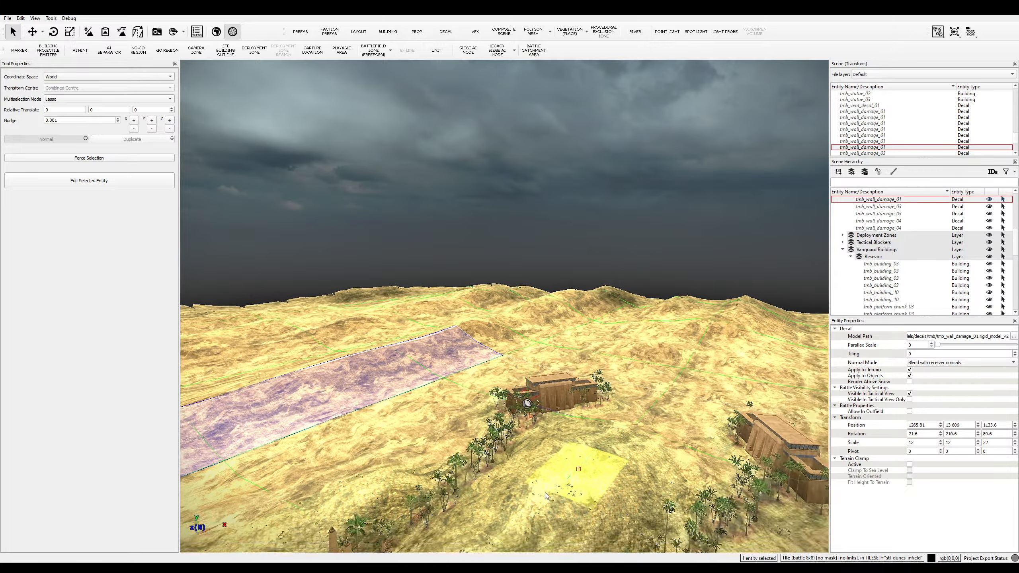
key("s")
key("e")
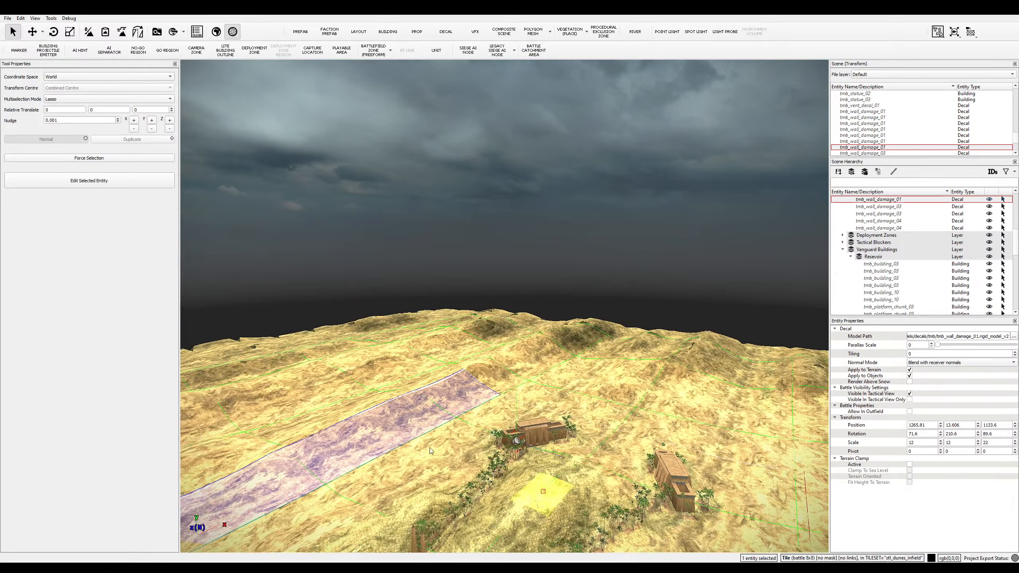
left_click(432, 478)
middle_click_drag(404, 473, 322, 534)
key("s")
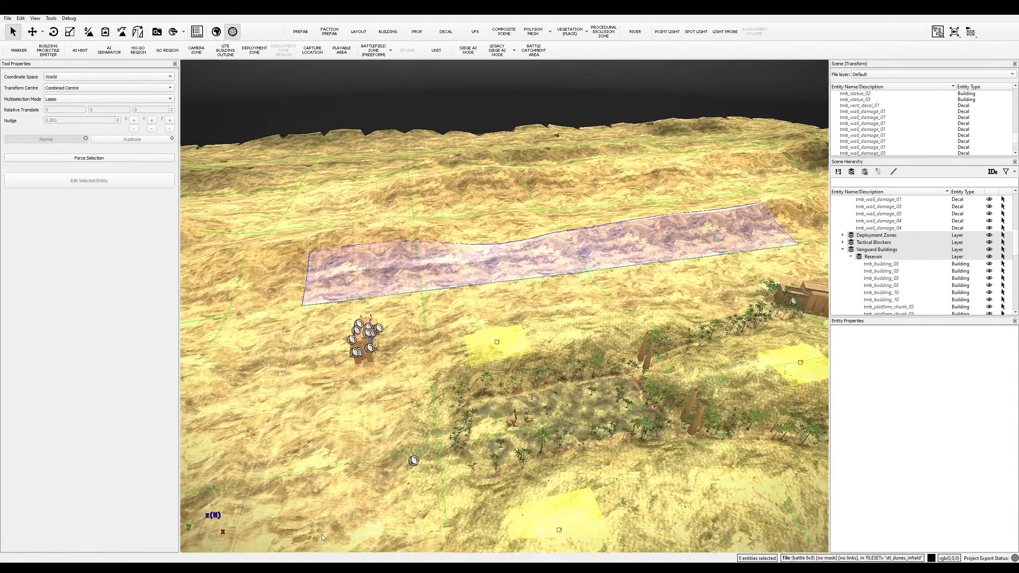
key("s")
middle_click_drag(459, 446, 396, 502)
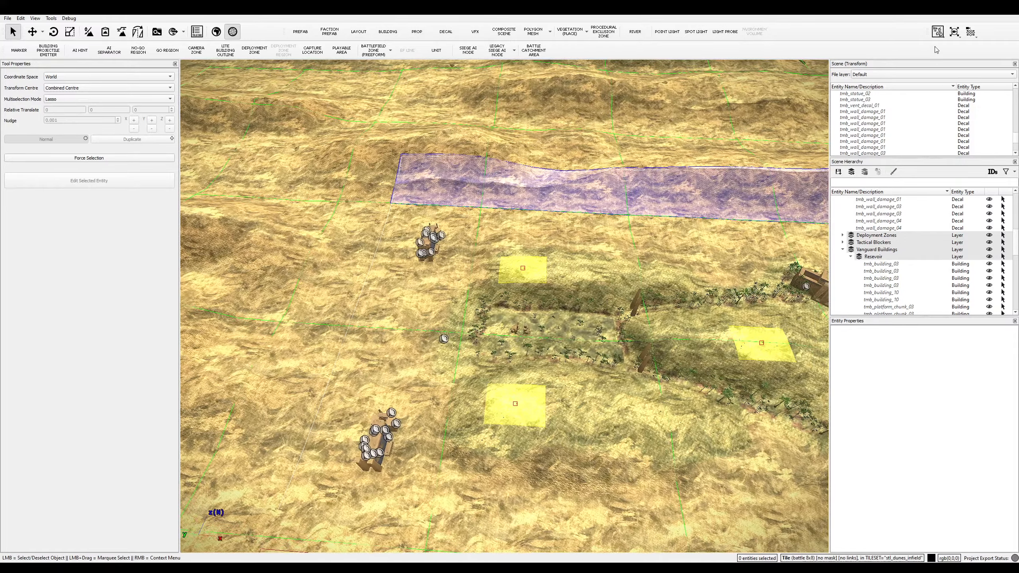
- Switch to the top-down camera and centre the tomb building in view
left_click(938, 32)
key("d")
key("s")
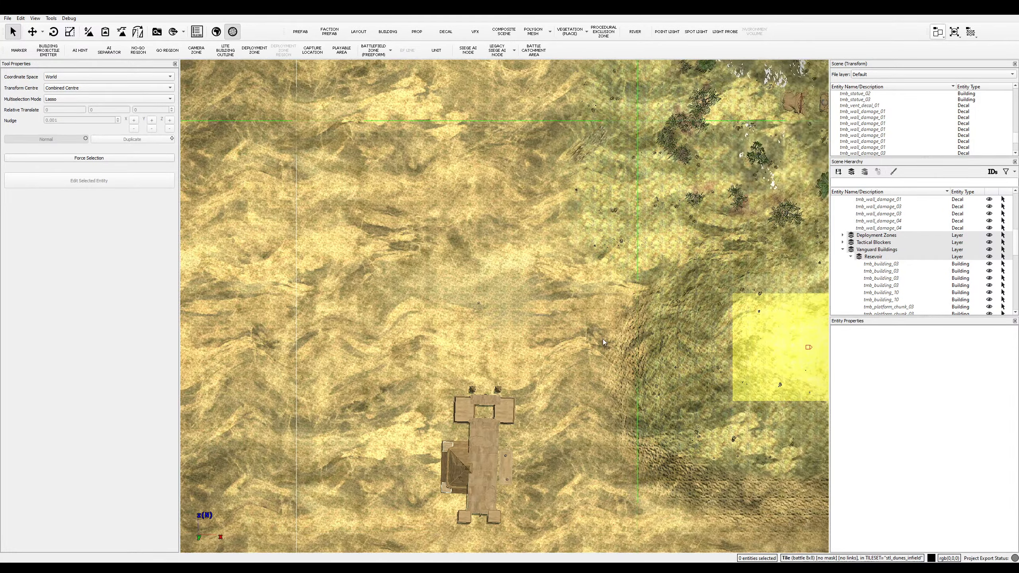
scroll(585, 337, "down", 2)
scroll(542, 333, "up", 3)
key("s")
key("a")
scroll(535, 332, "down", 4)
key("s")
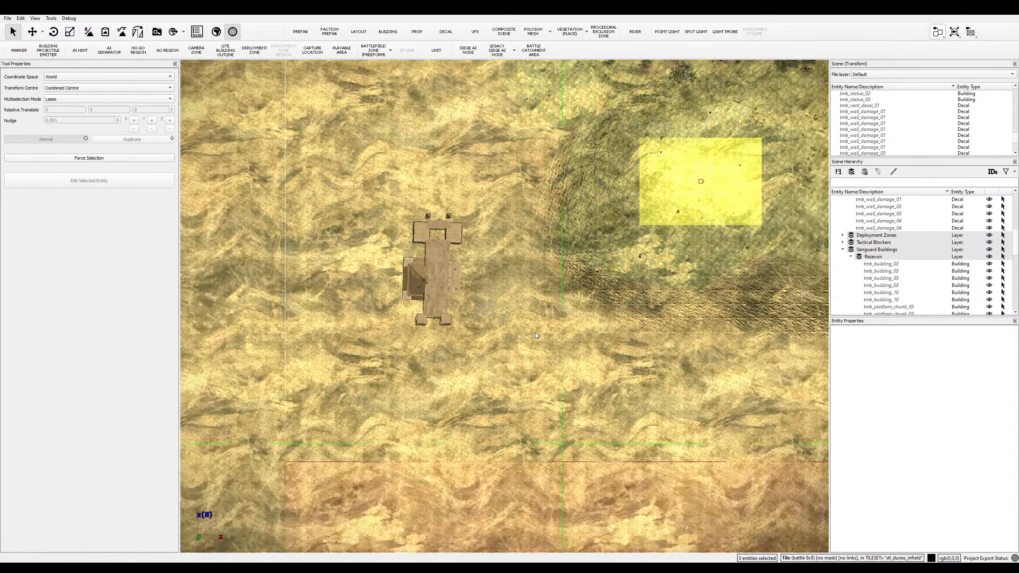
scroll(535, 332, "up", 2)
key("w")
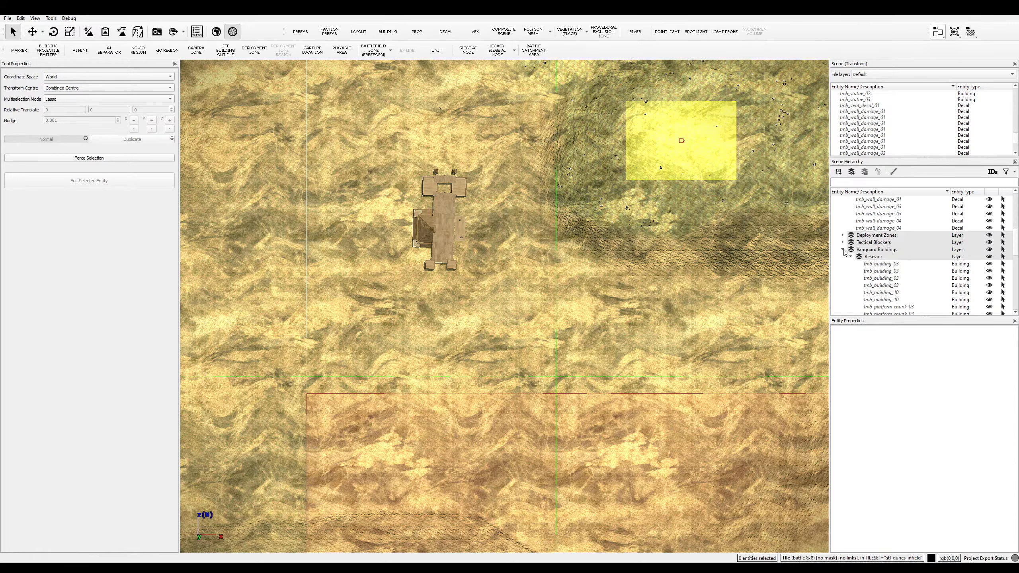
- Collapse the Vanguard Buildings and Decal layers in the scene hierarchy
left_click(843, 250)
scroll(844, 269, "up", 4)
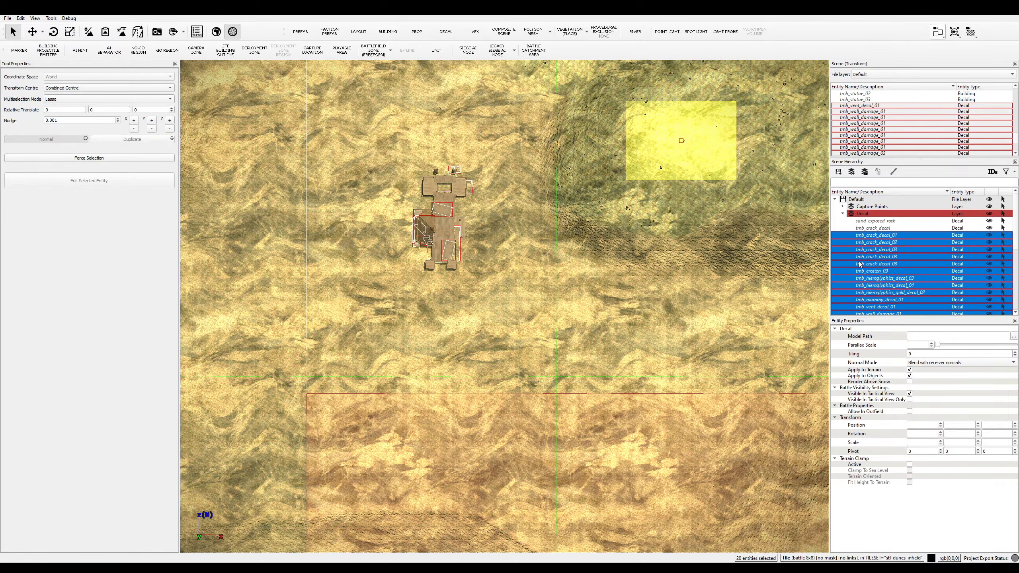
left_click(843, 214)
left_click(871, 213)
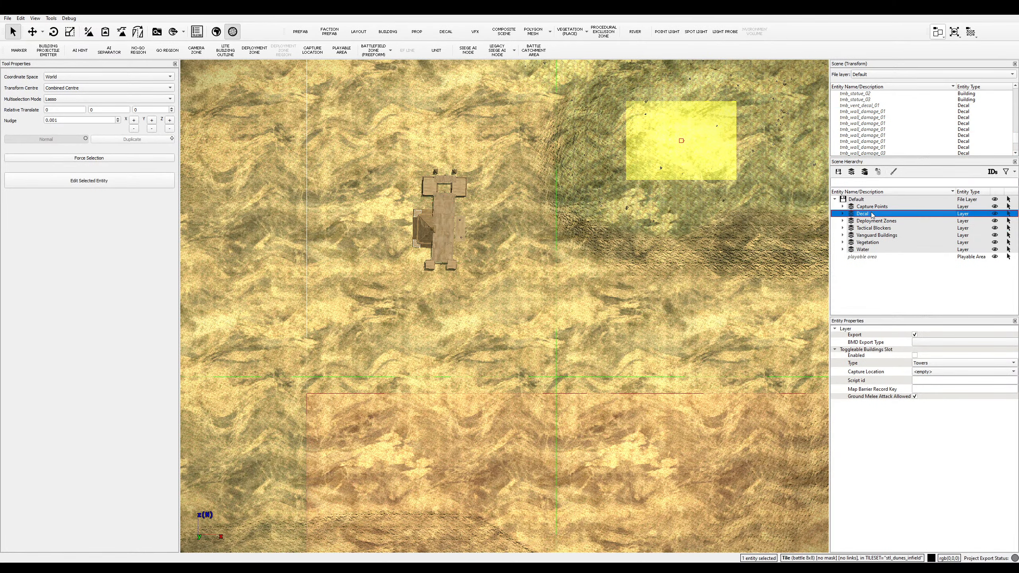
- Add a No-Go layer under the Default file layer, select it, and pick the NO-GO REGION tool
left_click(878, 172)
left_click(852, 172)
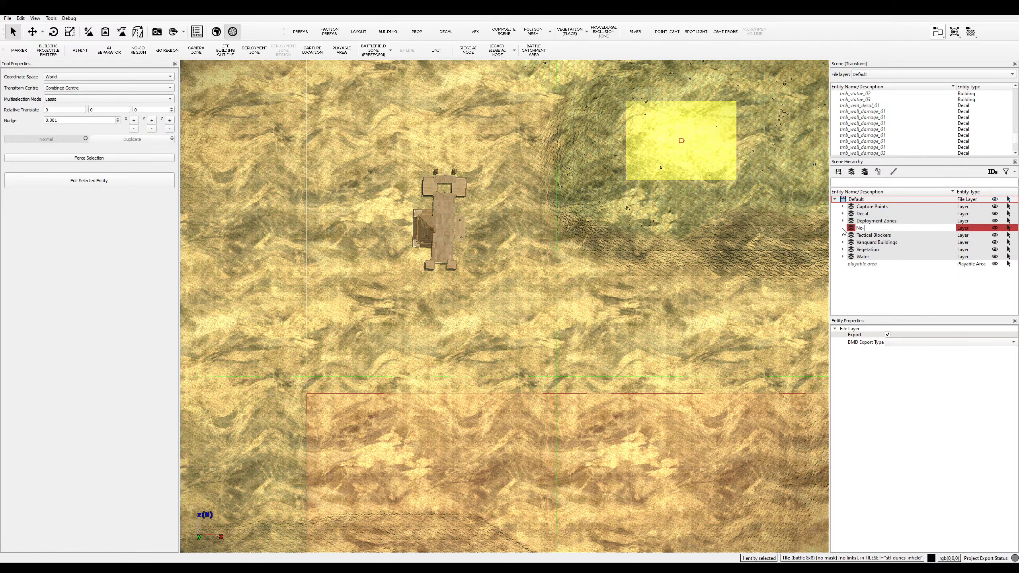
left_click(867, 228)
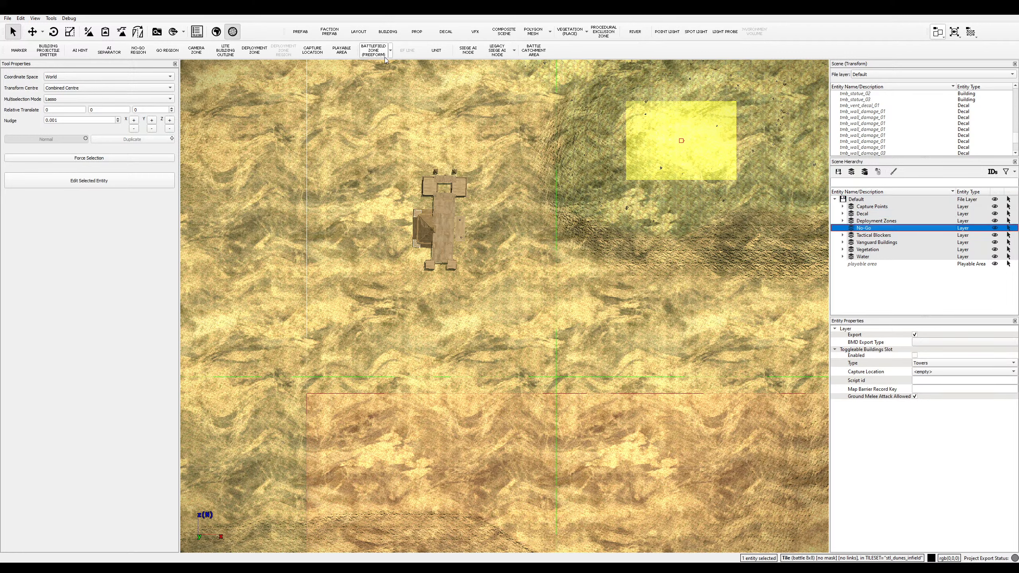
left_click(140, 51)
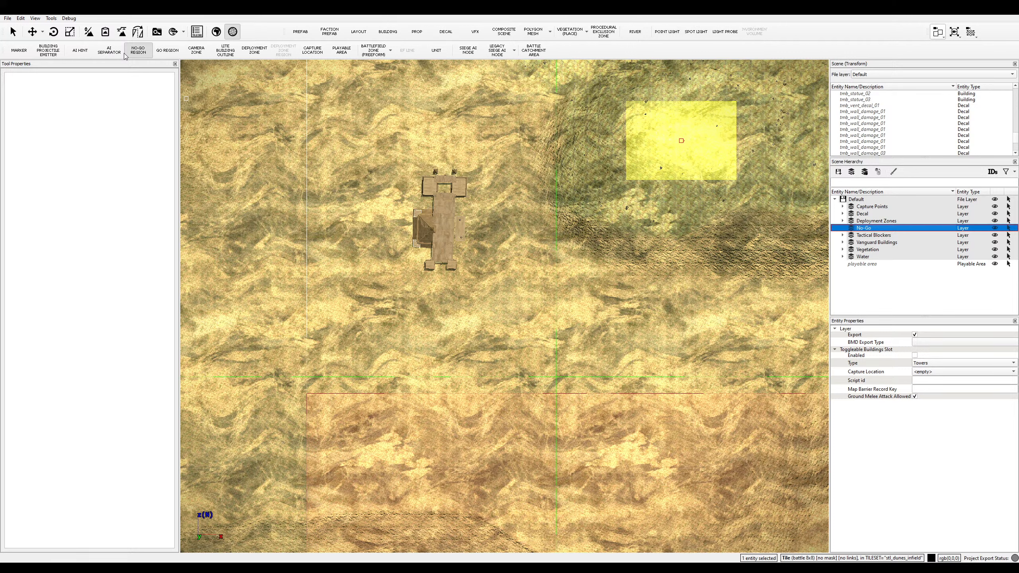
- Draw a rectangular no-go region around the tomb
left_click(415, 166)
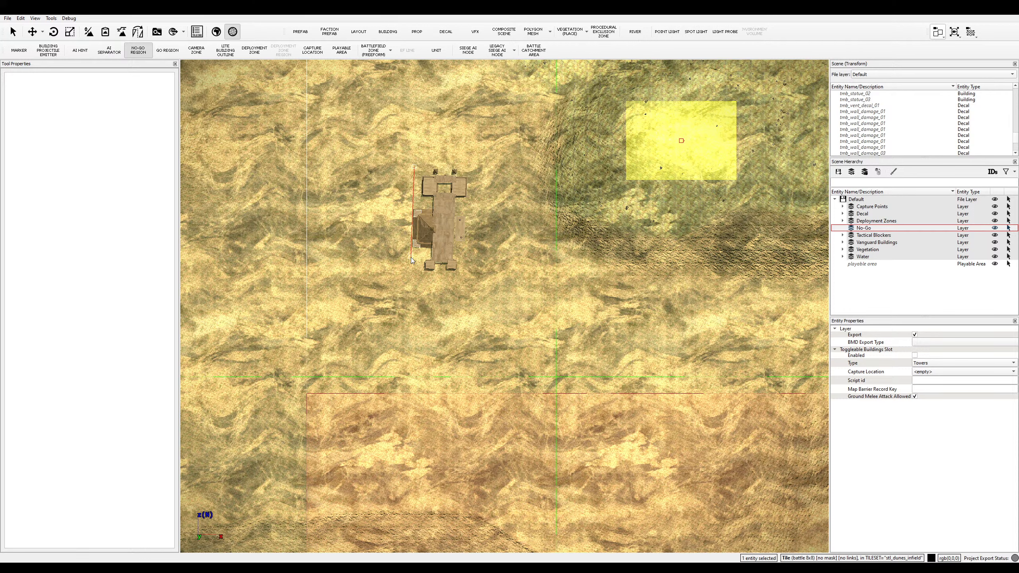
left_click(410, 268)
left_click(465, 276)
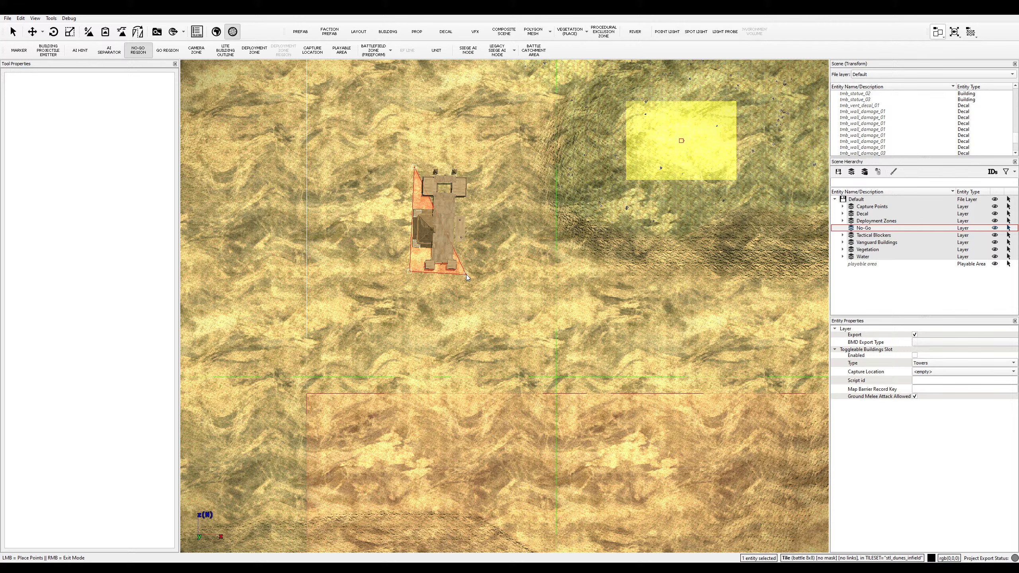
left_click(473, 168)
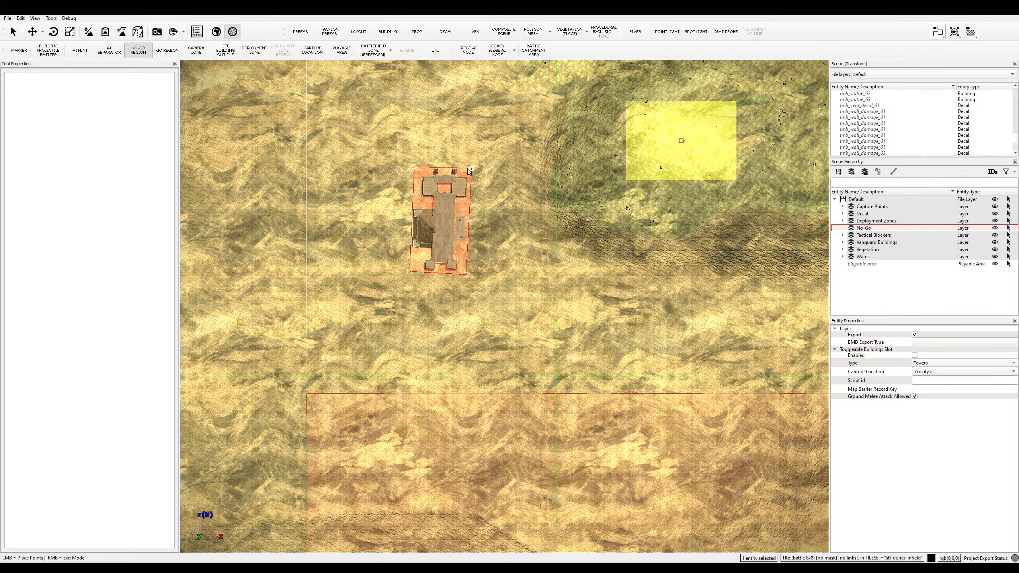
left_click(416, 165)
- Draw a rectangular no-go region around the second building
scroll(582, 291, "down", 6)
key("d")
scroll(521, 253, "down", 1)
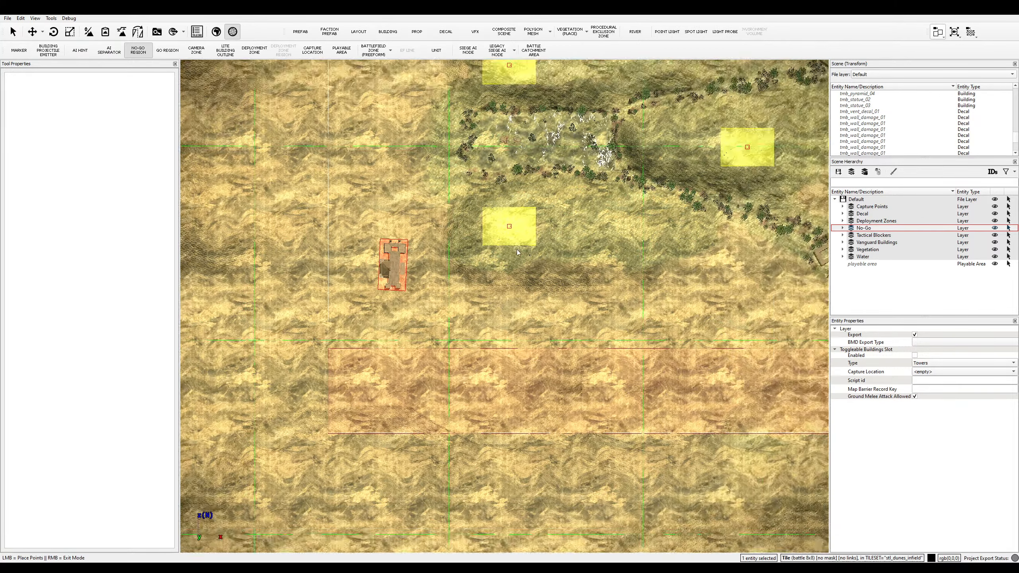
key("a")
key("w")
scroll(500, 317, "up", 5)
key("w")
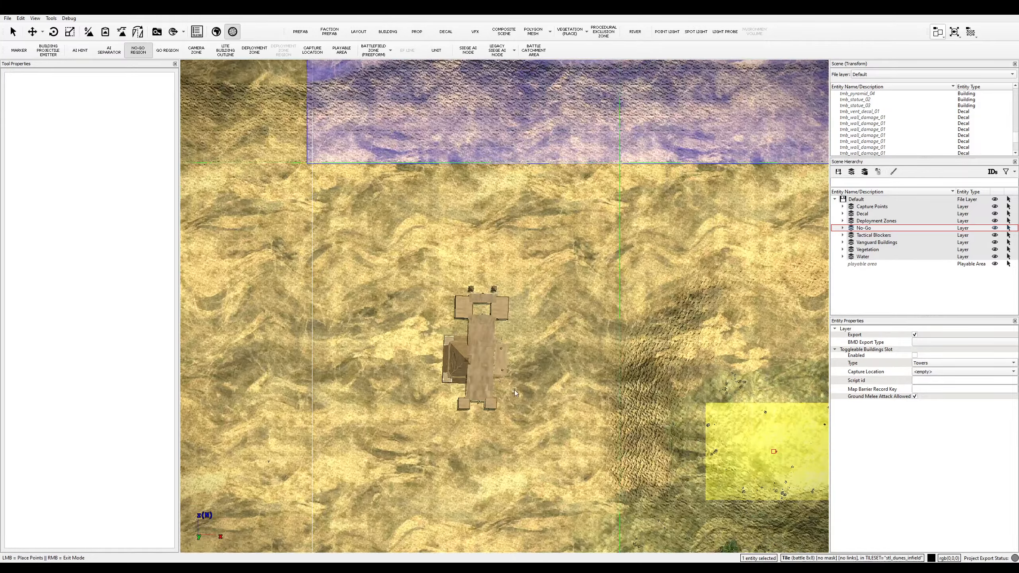
scroll(511, 401, "up", 2)
left_click(506, 416)
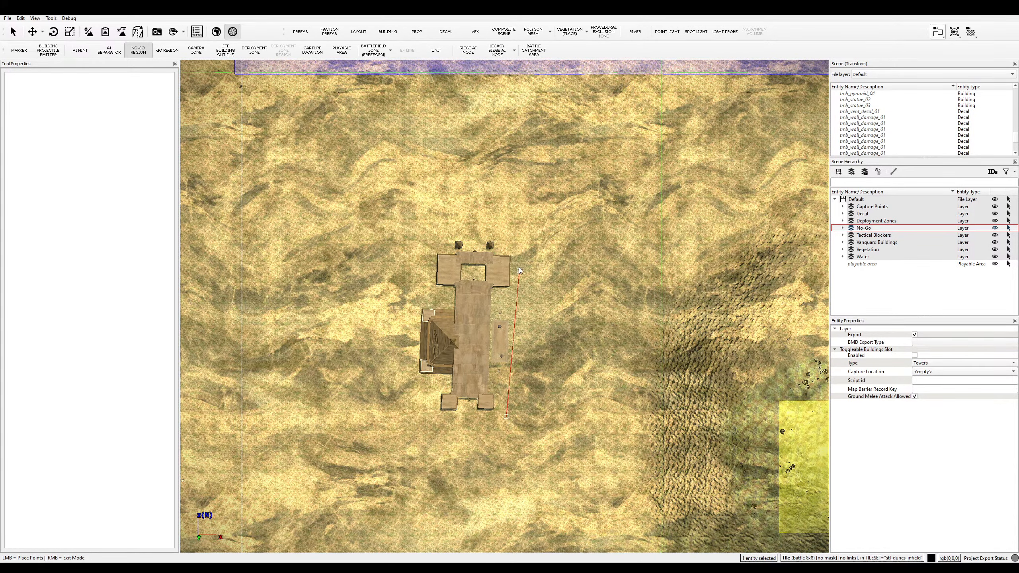
left_click(515, 239)
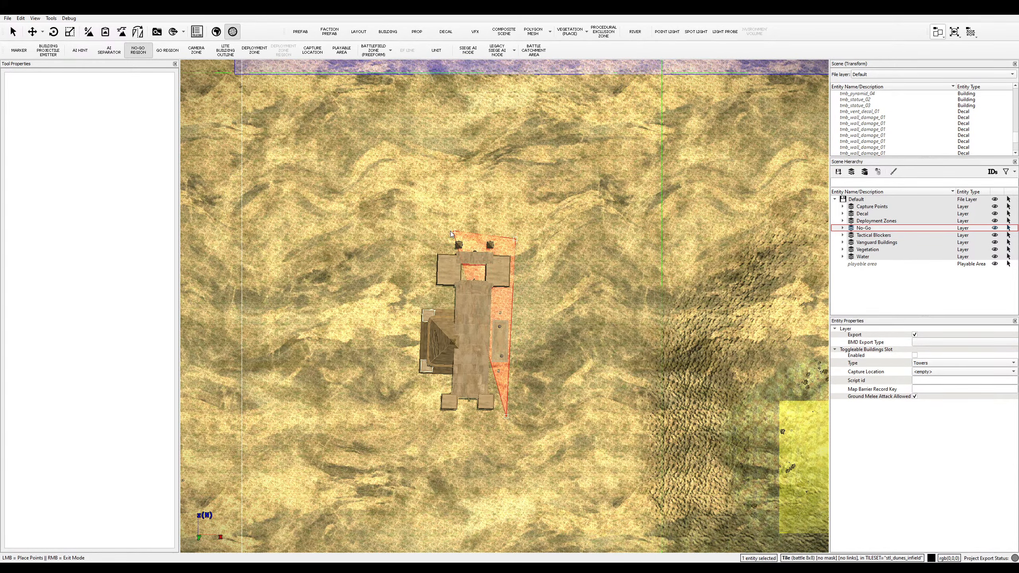
left_click(419, 231)
left_click(410, 413)
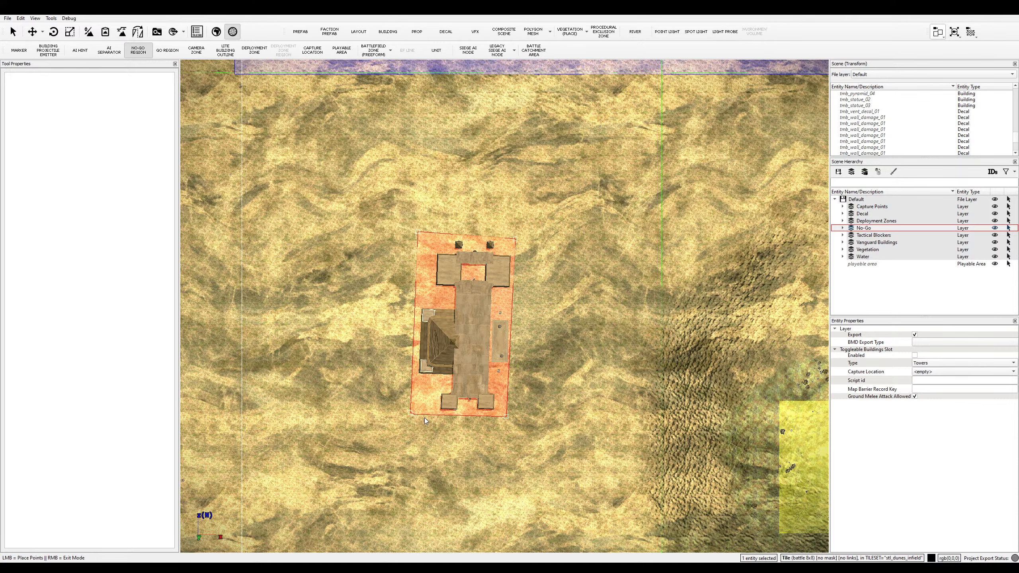
left_click(508, 416)
- Draw a no-go region enclosing the pair of small sandstone buildings
scroll(511, 414, "down", 5)
key("d")
key("s")
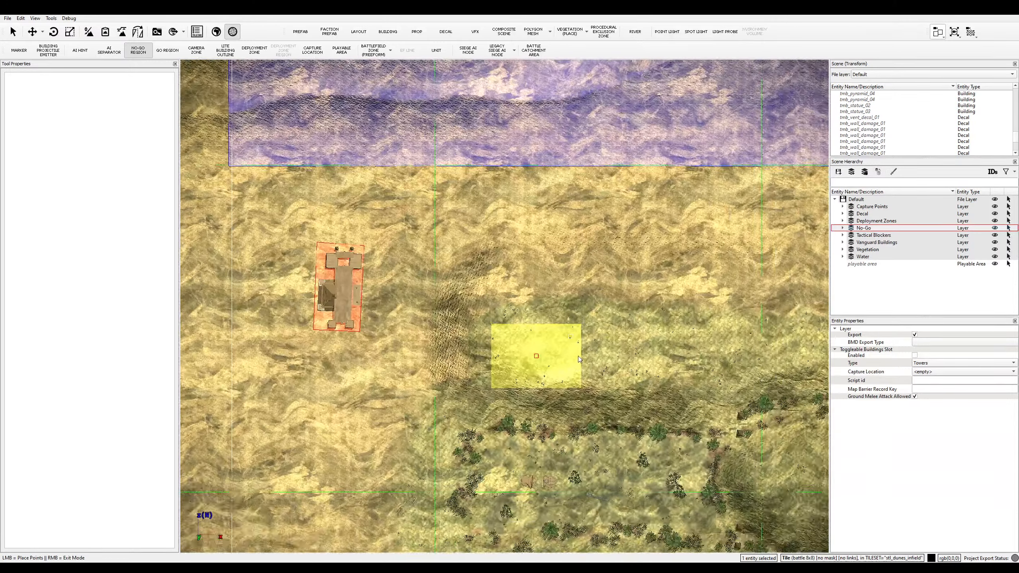
scroll(597, 357, "up", 3)
scroll(598, 358, "up", 3)
left_click(561, 340)
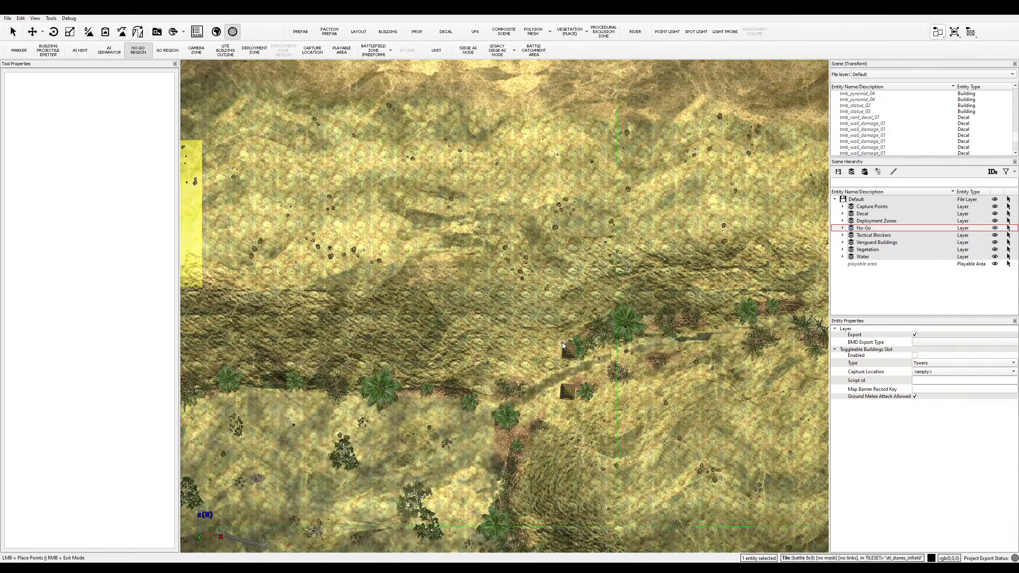
left_click(558, 401)
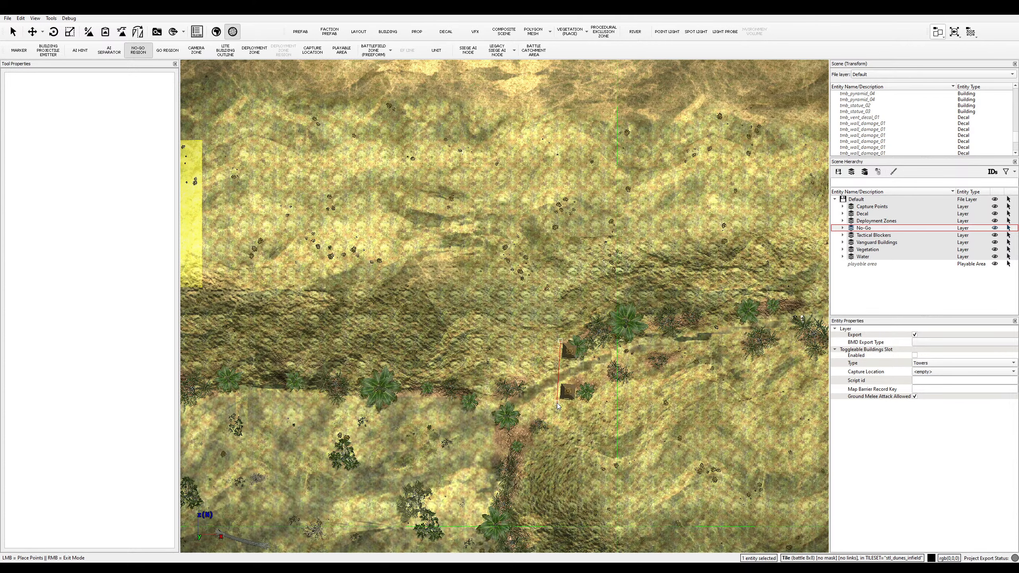
left_click(579, 402)
left_click(580, 343)
left_click(560, 341)
- Draw a no-go region around the lower building to the south
key("s")
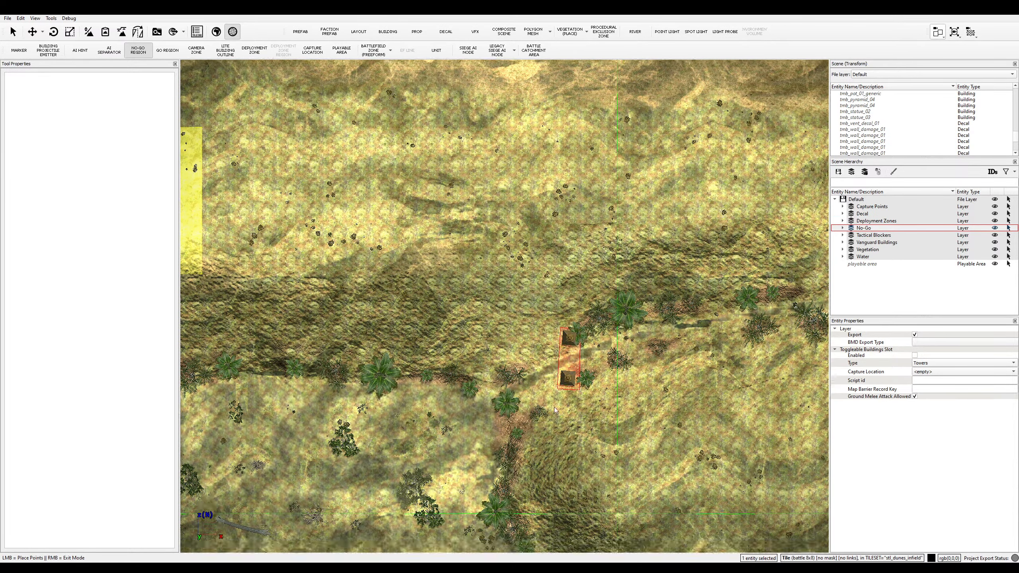
scroll(564, 375, "up", 1)
left_click(565, 354)
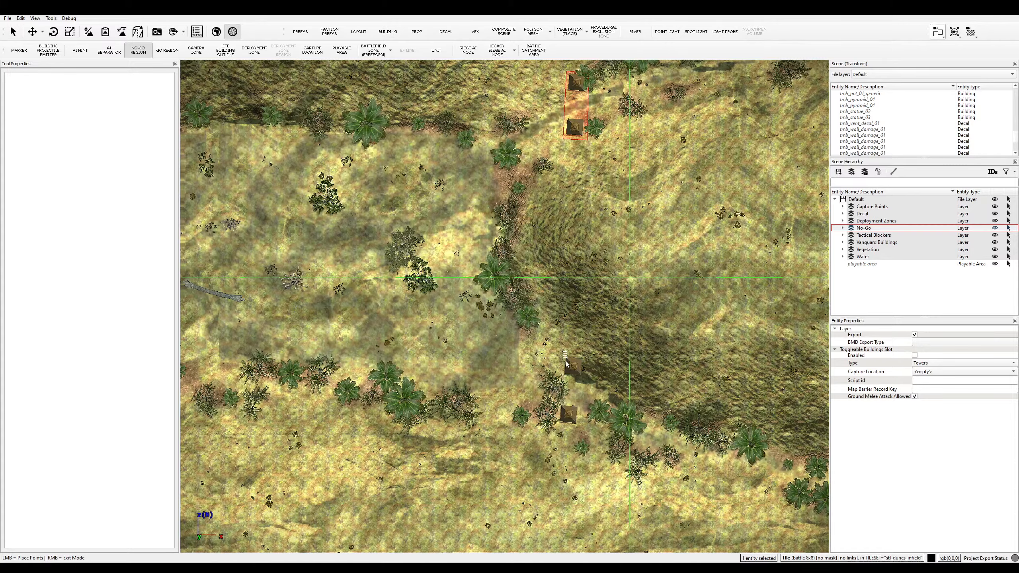
left_click(559, 425)
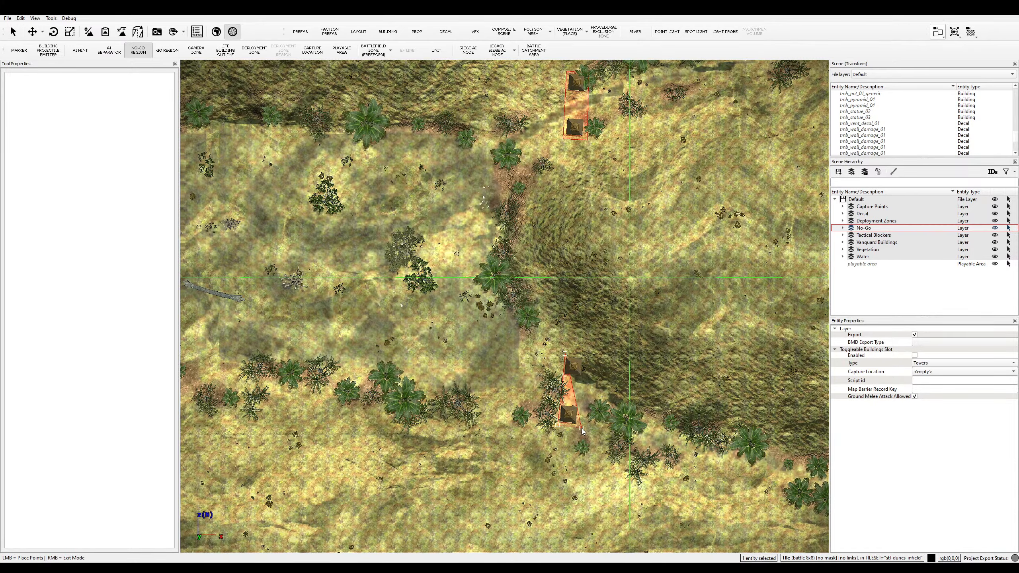
left_click(581, 427)
left_click(585, 354)
left_click(564, 354)
- Draw a rectangular no-go region around the statues to the west
key("a")
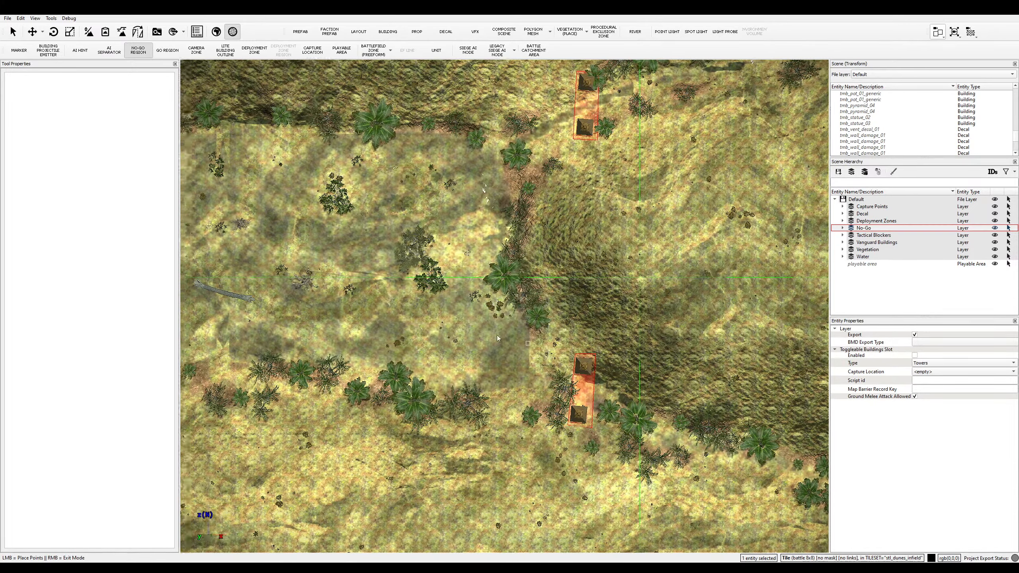
scroll(345, 258, "up", 2)
key("a")
key("w")
scroll(381, 291, "up", 1)
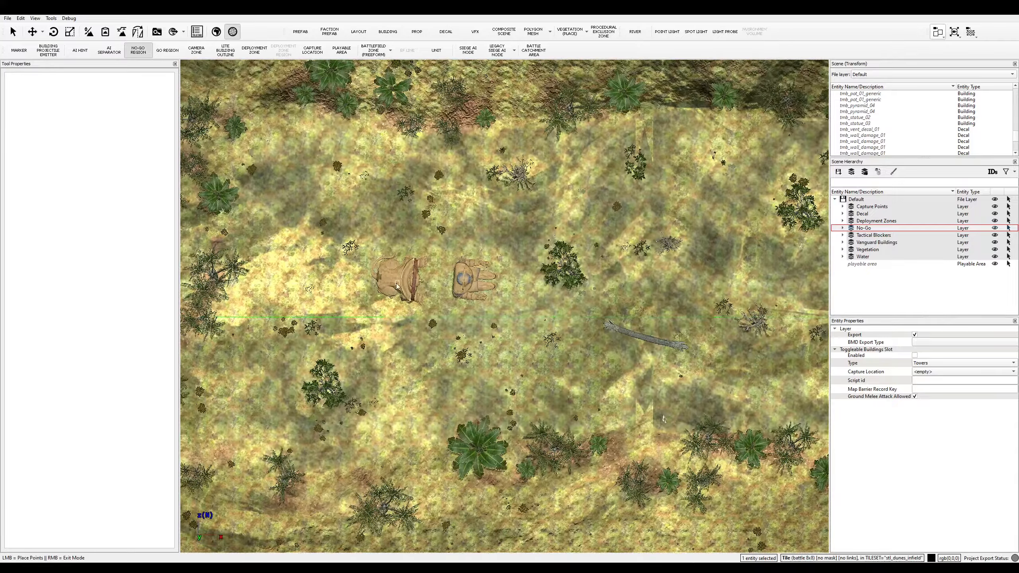
left_click(373, 248)
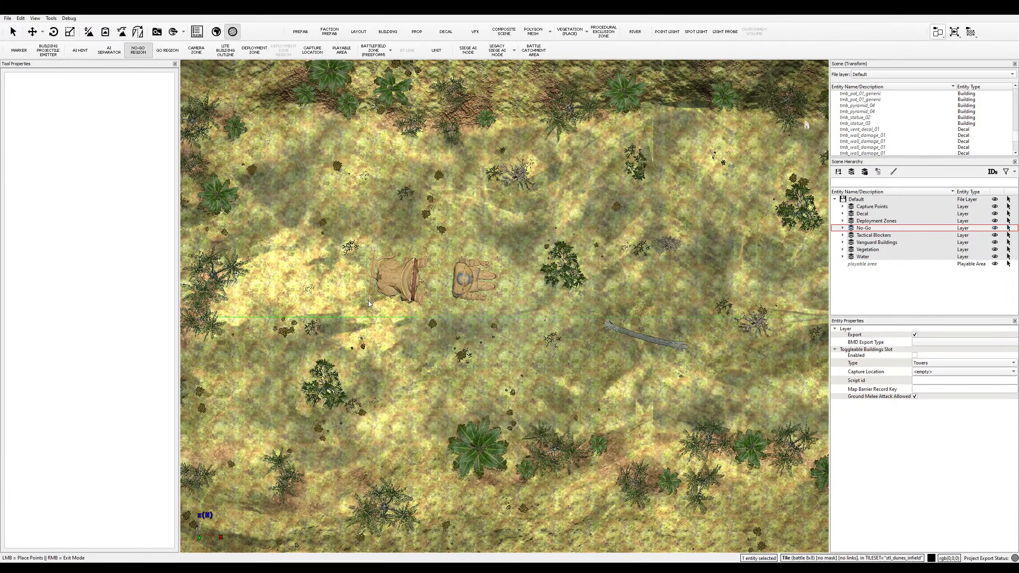
left_click(367, 300)
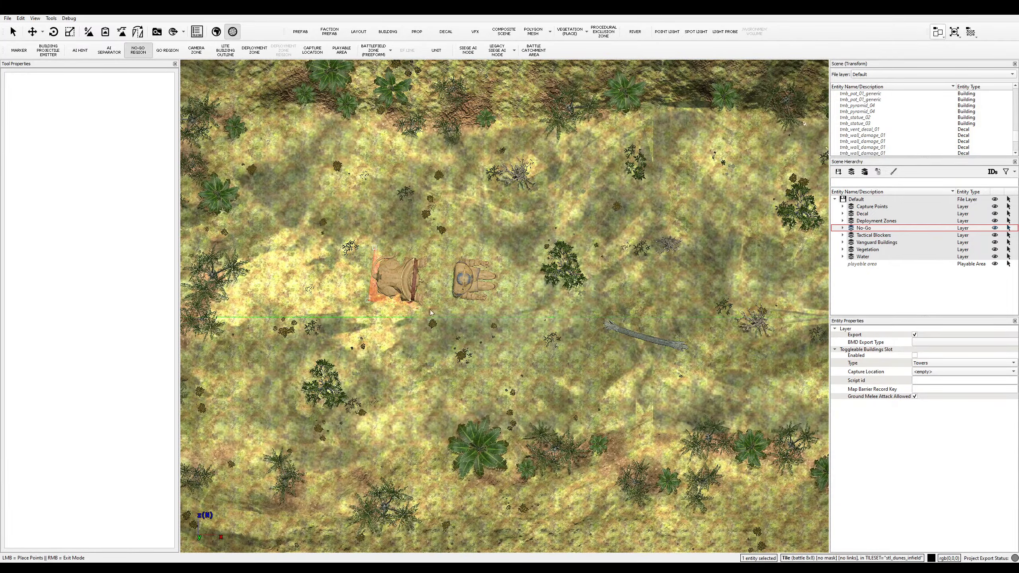
left_click(501, 313)
left_click(502, 256)
left_click(374, 248)
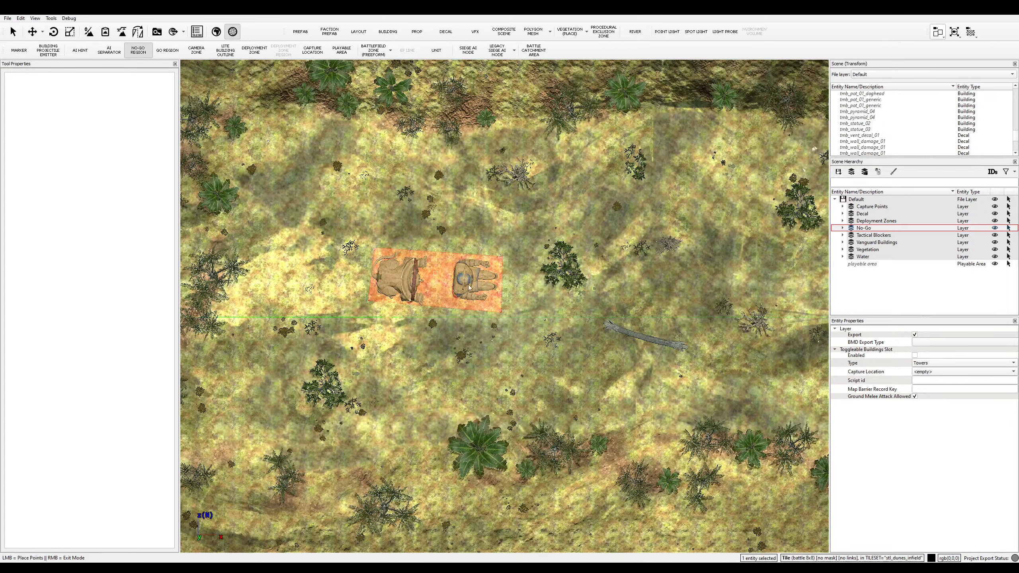
- Pan and zoom out across the map to review the no-go regions drawn so far
key("d")
key("s")
scroll(502, 257, "down", 3)
key("w")
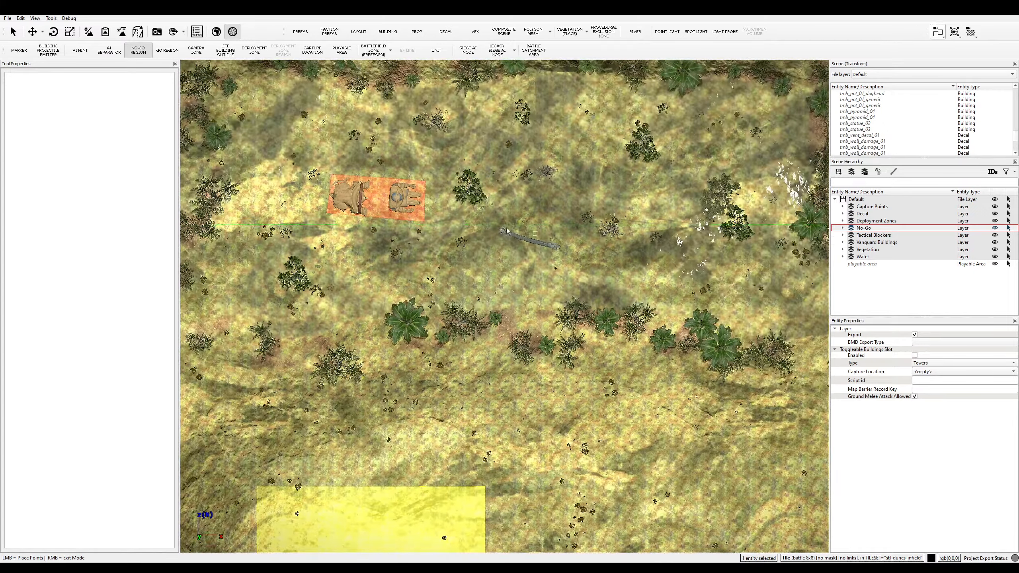
key("d")
key("s")
scroll(441, 257, "down", 1)
key("w")
key("d")
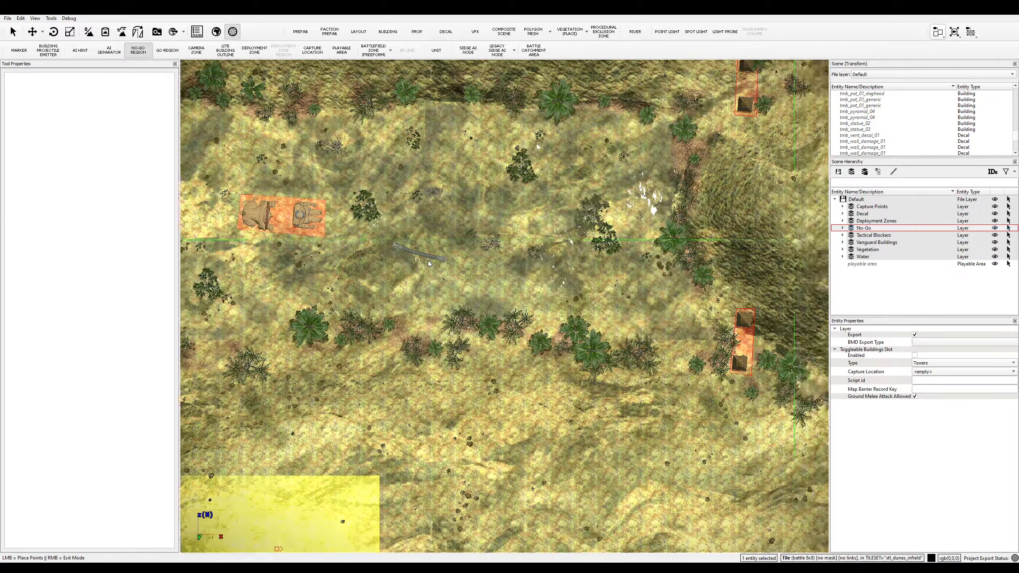
key("d")
scroll(426, 261, "down", 1)
scroll(426, 262, "down", 1)
- Enclose the first large temple building in a four-corner no-go region, closing it on its starting point
key("d")
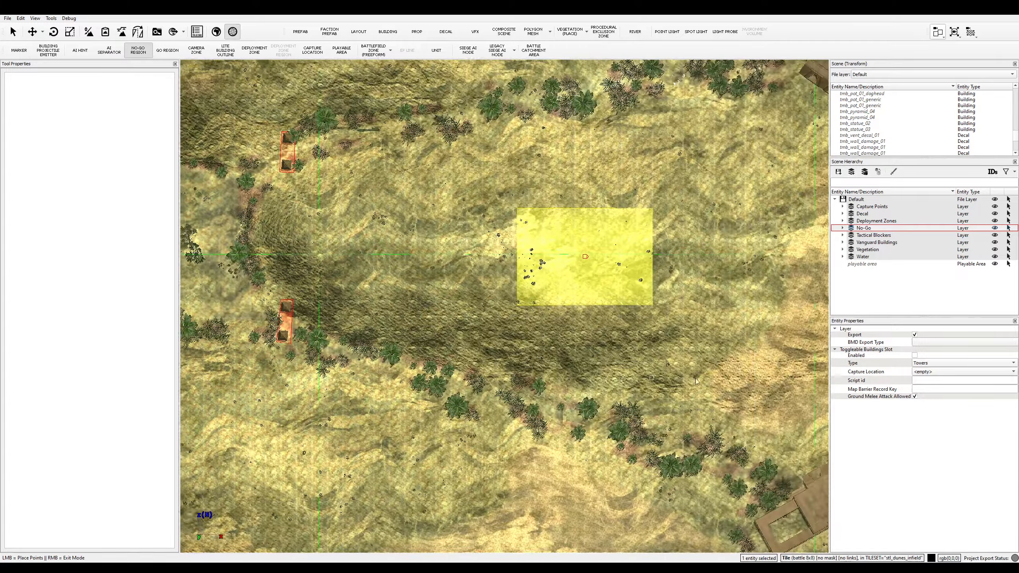
key("d")
key("s")
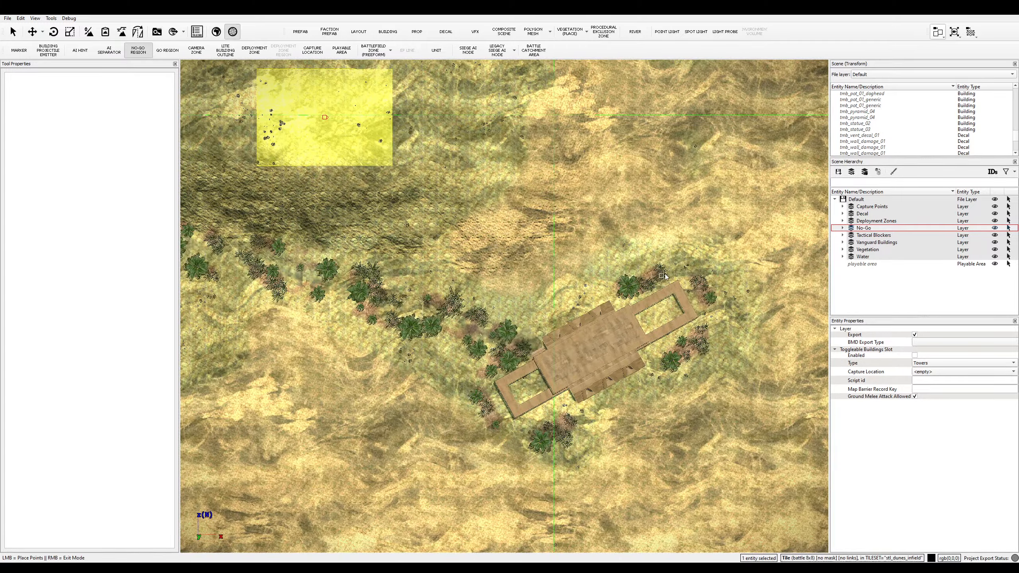
left_click(678, 266)
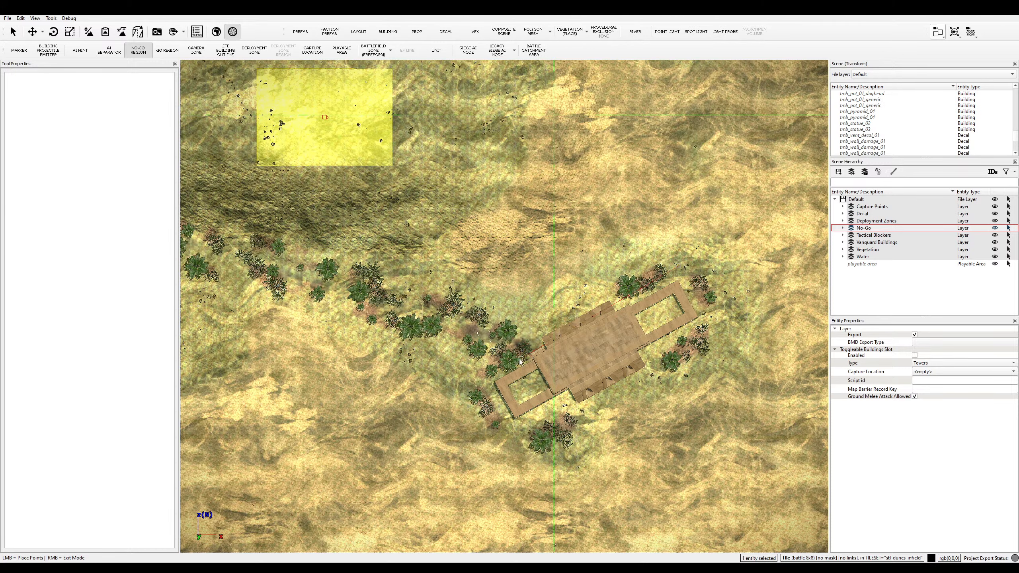
left_click(479, 364)
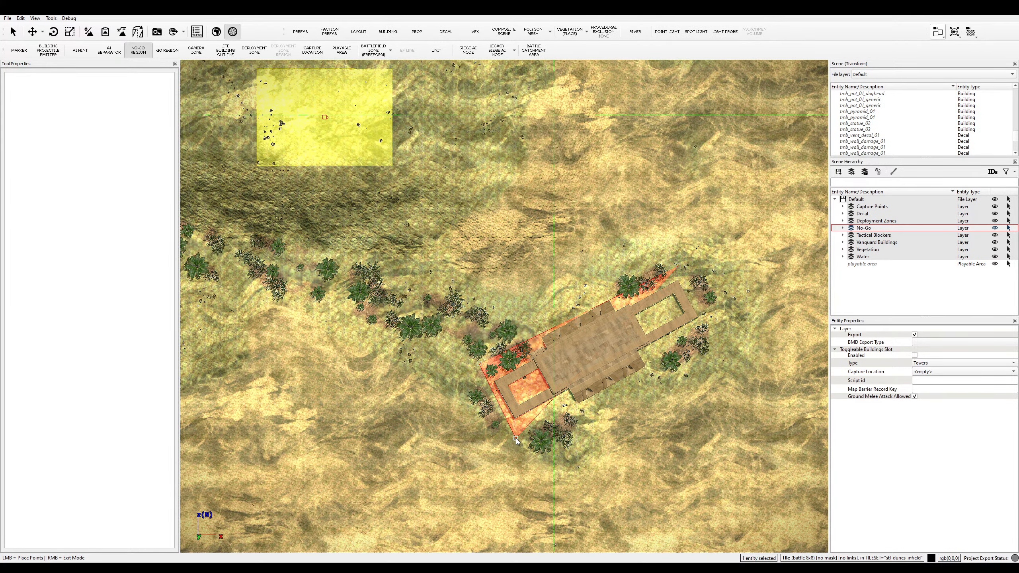
left_click(516, 440)
left_click(710, 329)
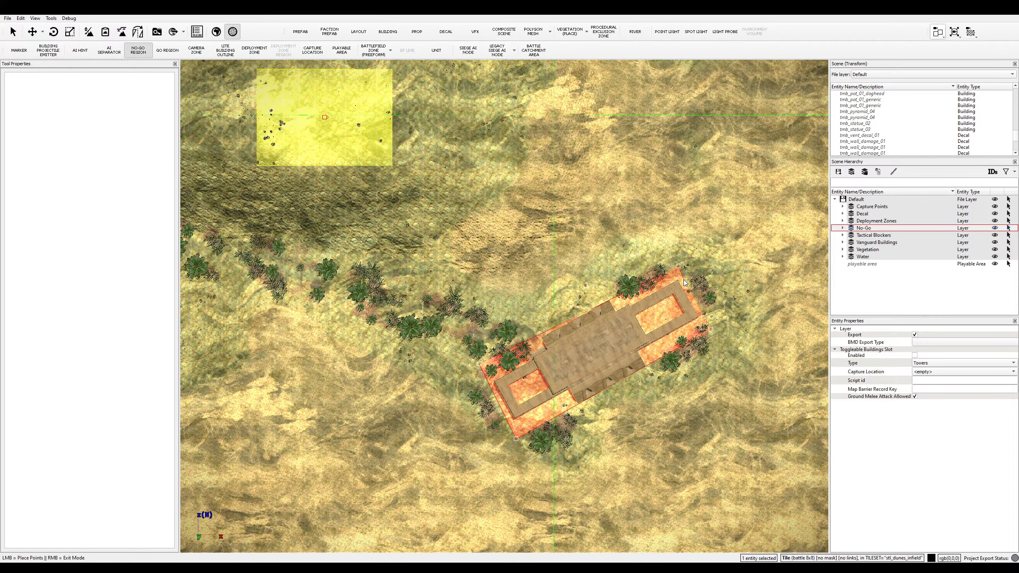
left_click(678, 267)
- Ring the second long temple complex with a closed four-corner no-go region
scroll(674, 241, "down", 3)
middle_click_drag(666, 189, 632, 362)
scroll(633, 337, "up", 3)
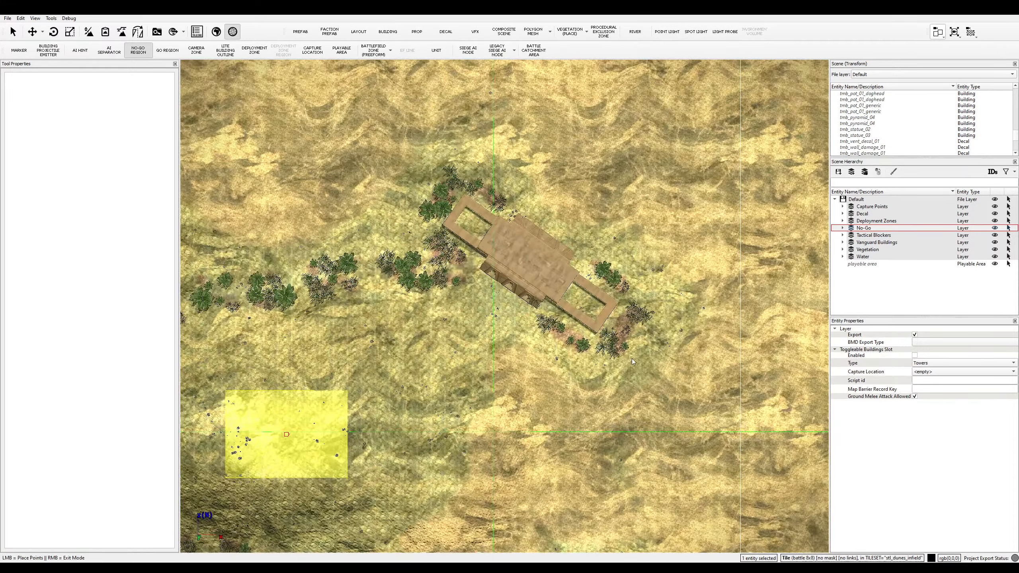
left_click(597, 350)
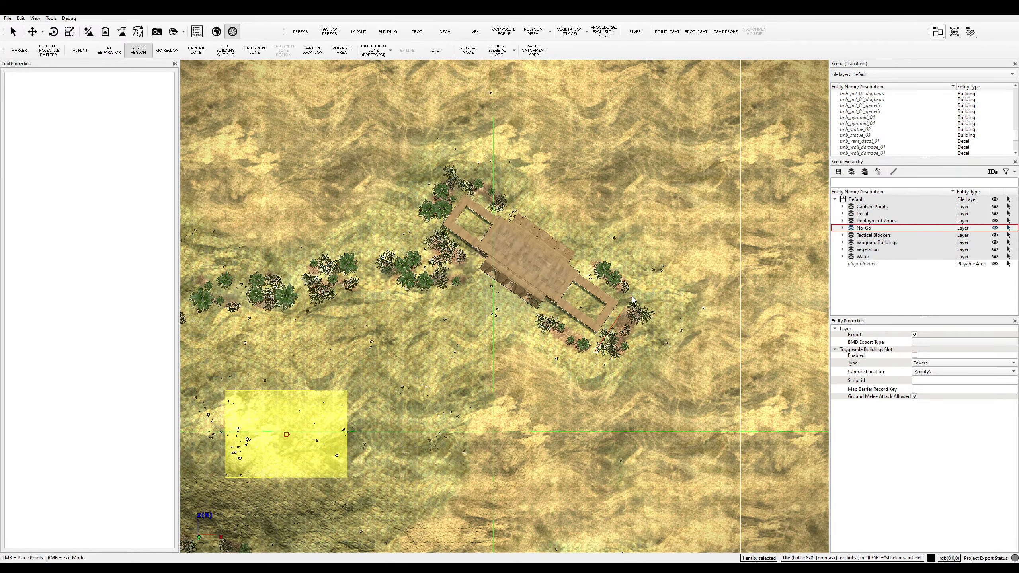
left_click(636, 286)
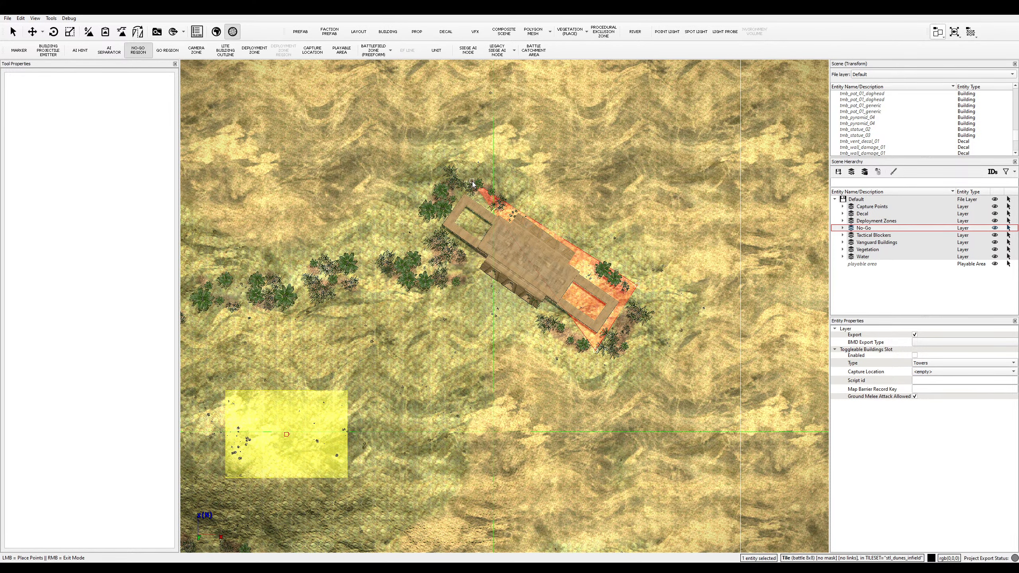
left_click(472, 182)
left_click(423, 237)
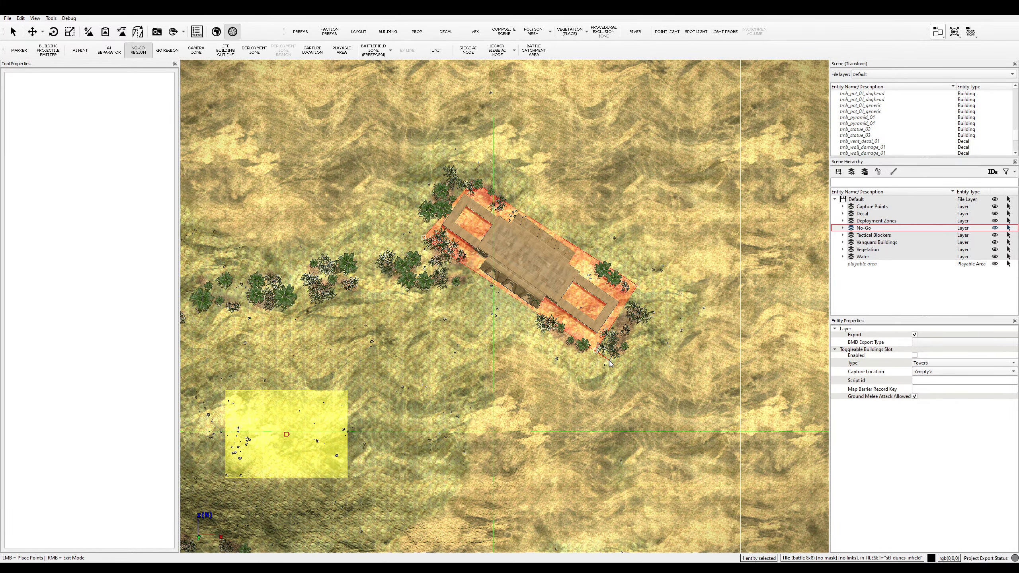
left_click(597, 350)
scroll(571, 413, "down", 4)
key("s")
key("a")
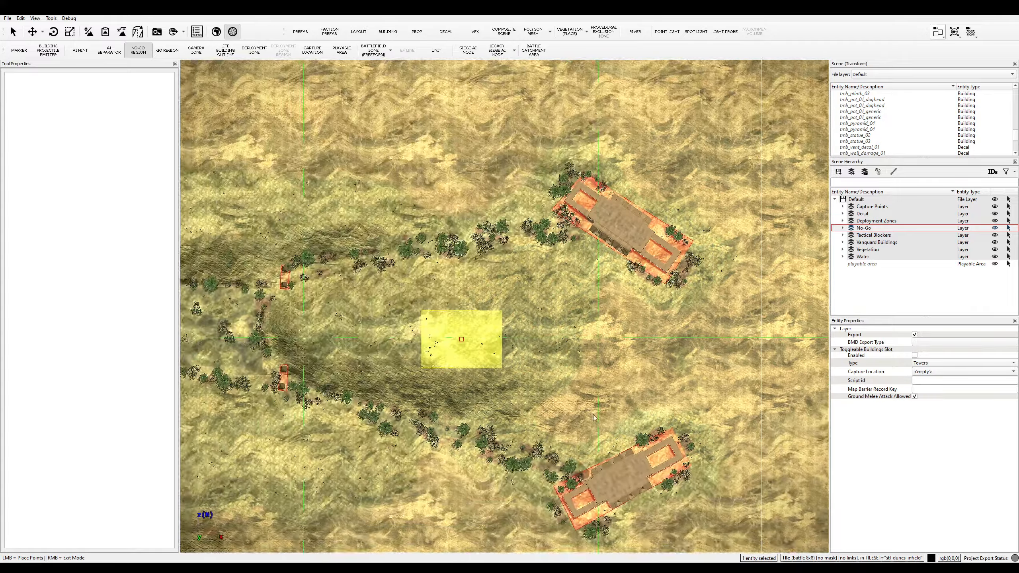
key("s")
scroll(594, 414, "down", 5)
key("d")
key("a")
key("s")
key("w")
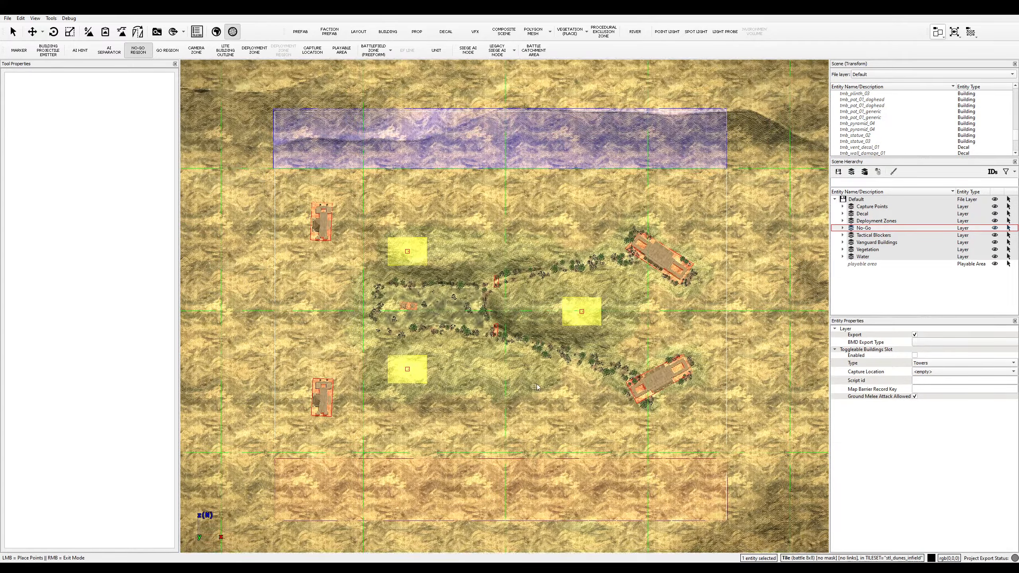
key("d")
key("s")
key("a")
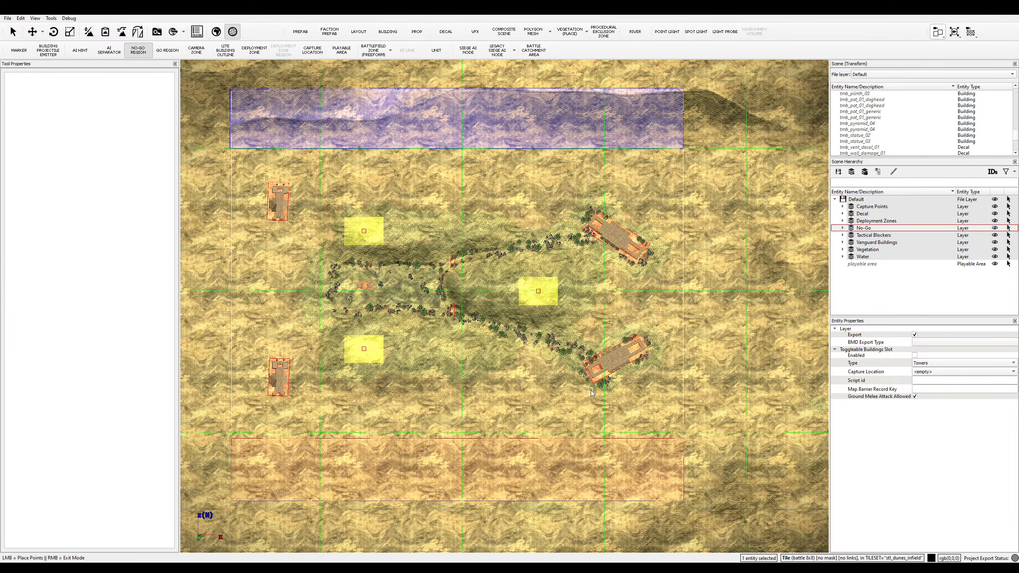
scroll(598, 395, "down", 5)
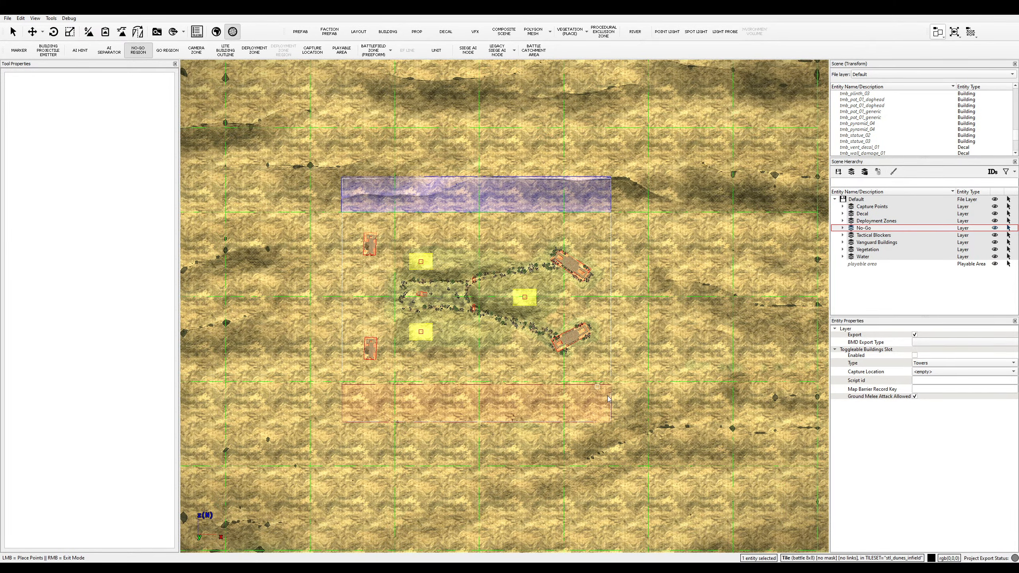
scroll(608, 398, "up", 1)
left_click(889, 295)
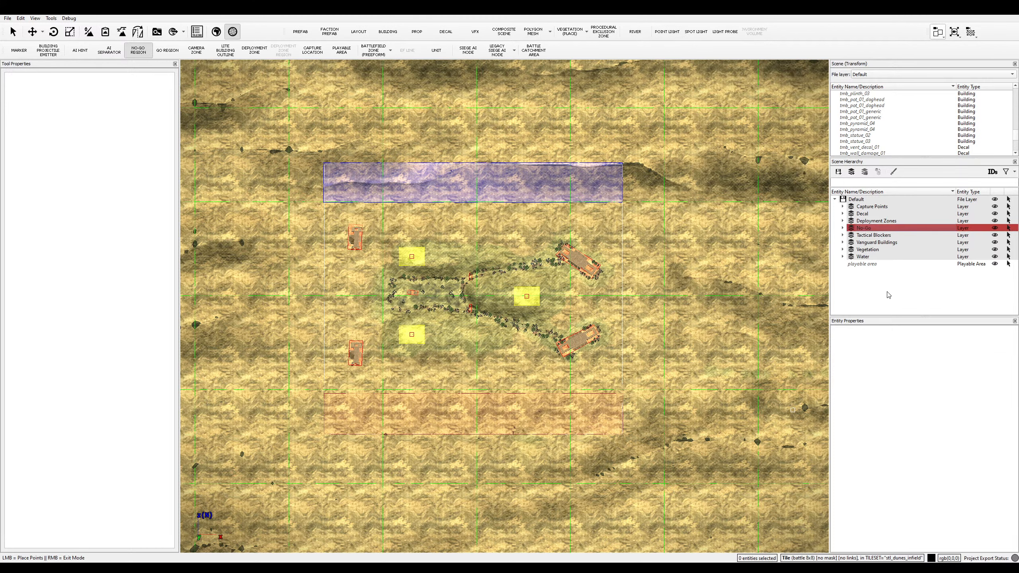
scroll(419, 333, "up", 4)
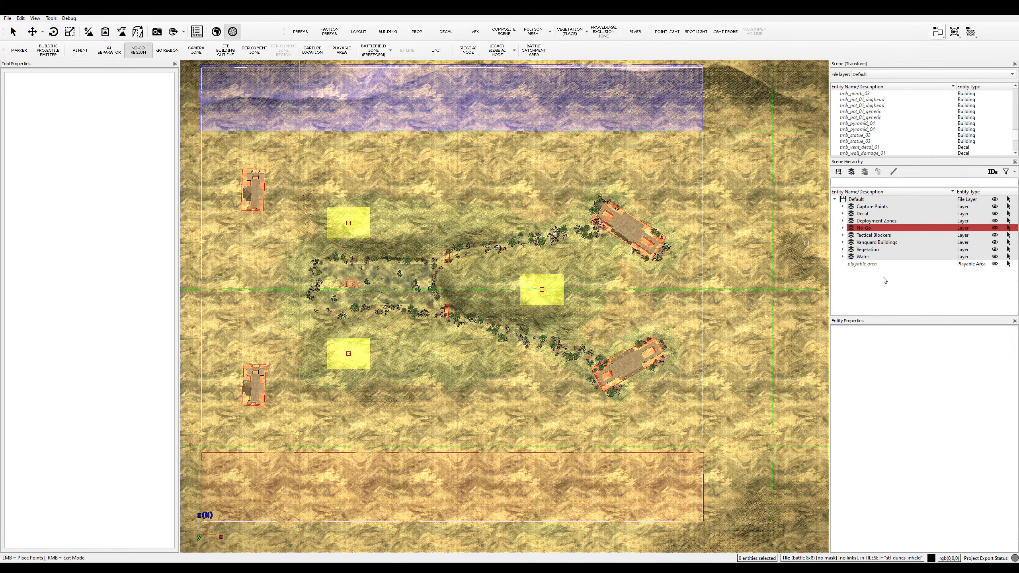
- Add a child layer named 'vanguards' under Deployment Zones and make it the active layer
left_click(845, 222)
left_click(843, 221)
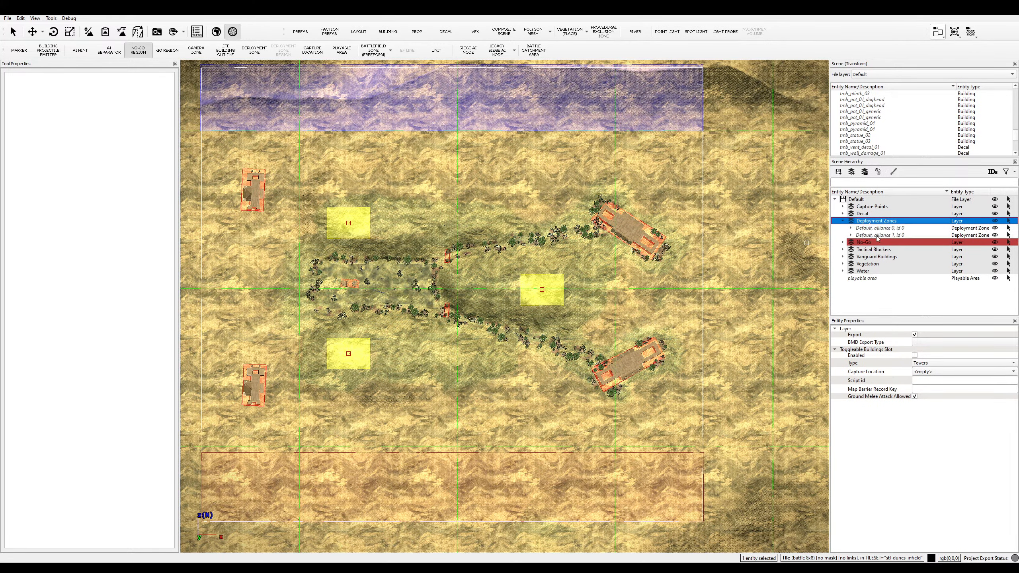
left_click(893, 230)
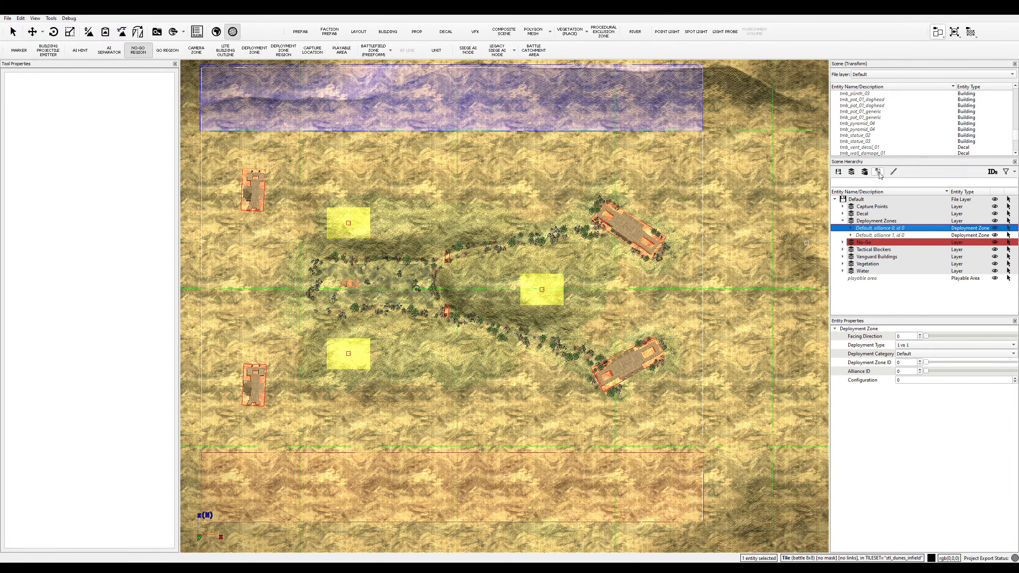
left_click(879, 175)
left_click(852, 172)
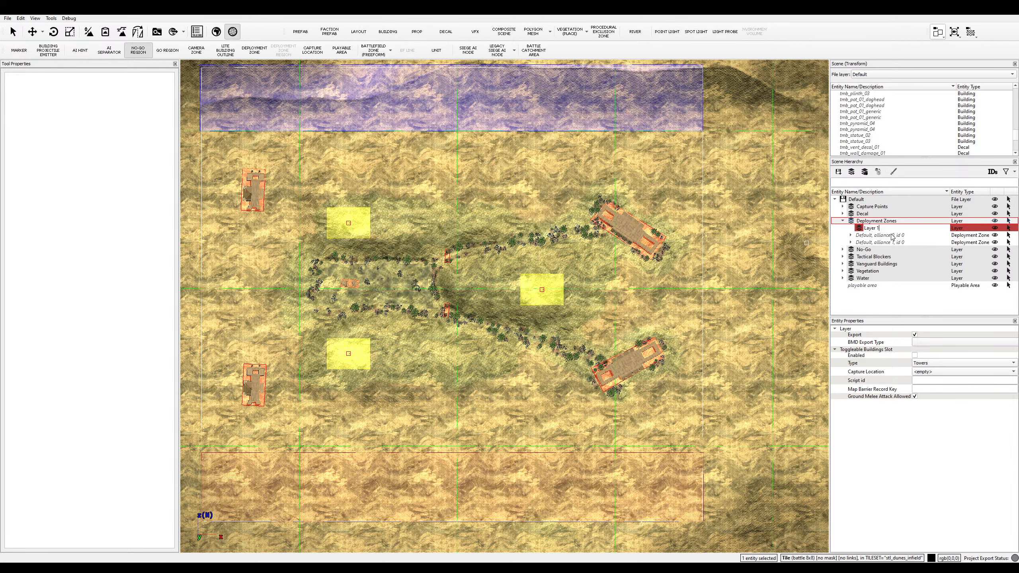
type("vanguards")
key("Return")
left_click(870, 230)
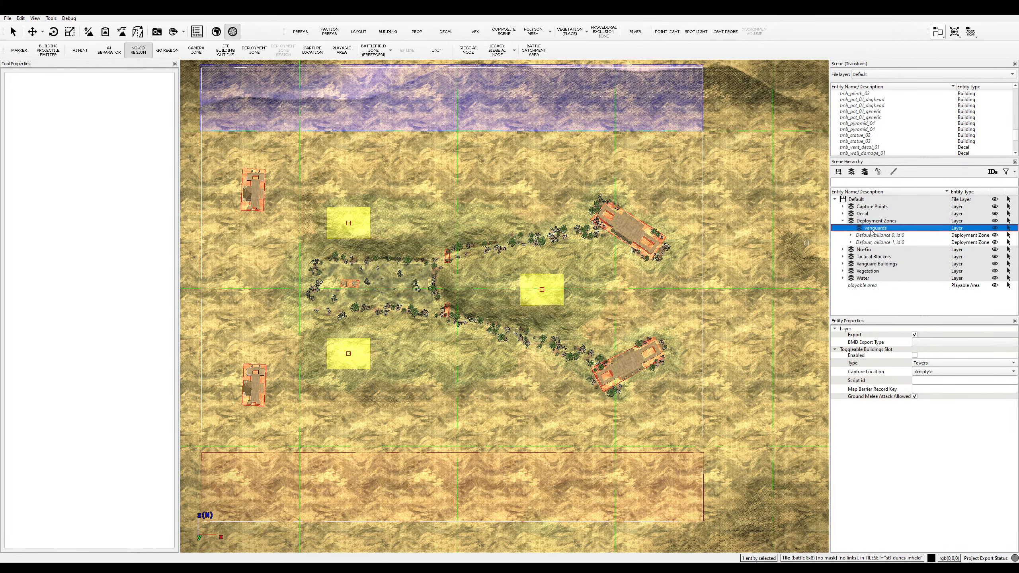
- Switch to the Deployment Zone tool, check its category setting, and focus the map viewport
left_click(251, 53)
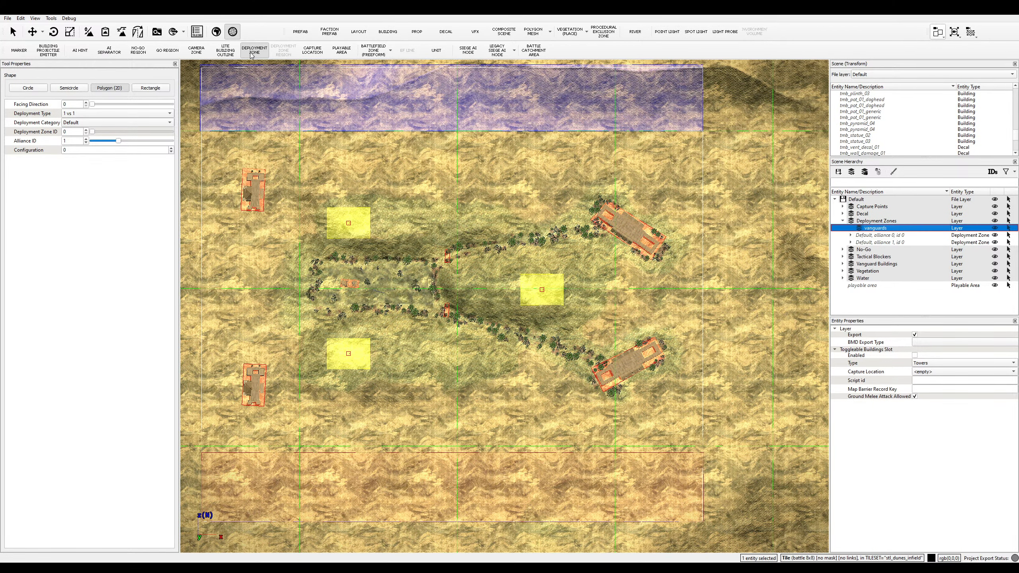
left_click(96, 126)
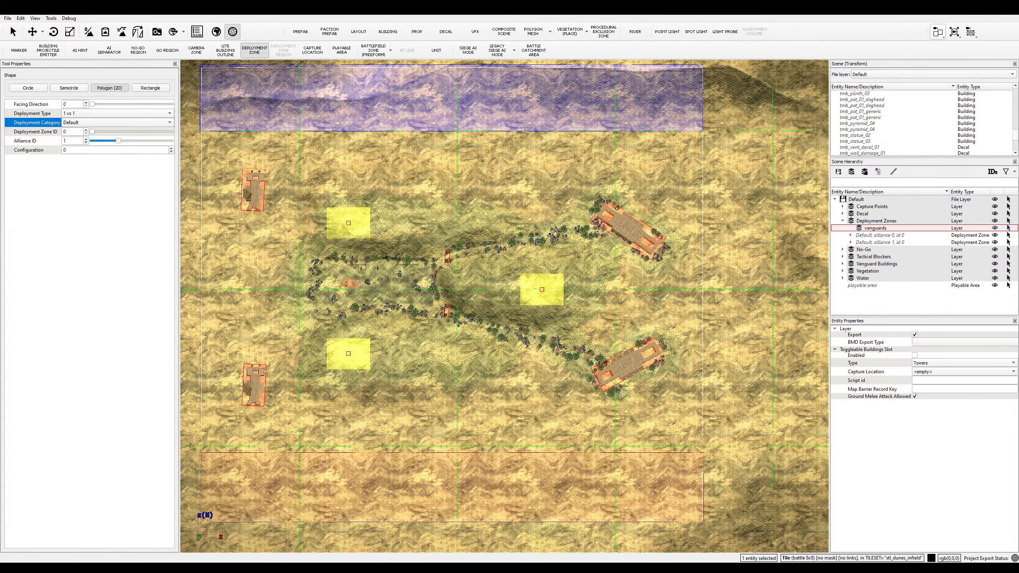
left_click(331, 525)
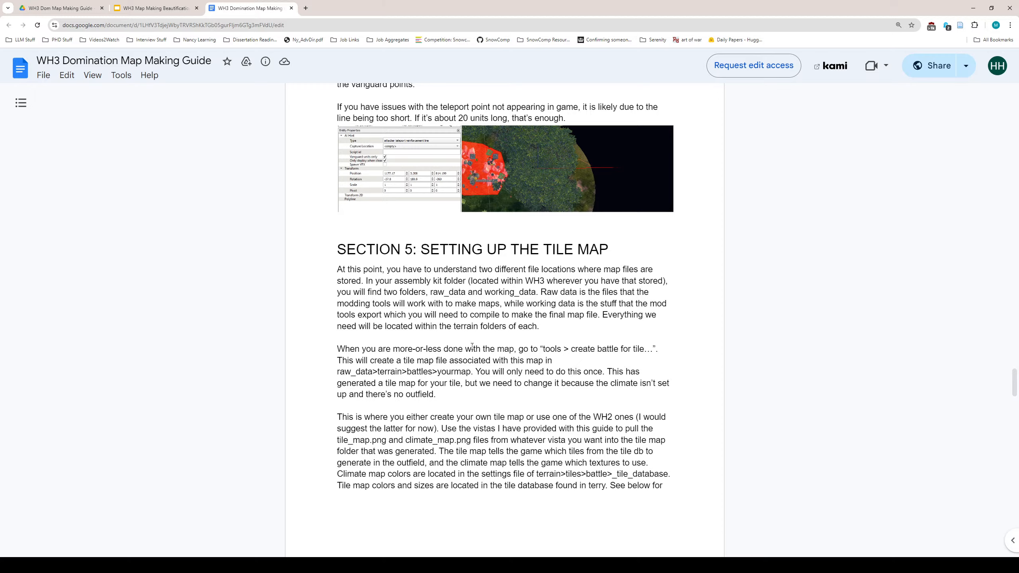
- Scroll the guide up to page 5's explanation of vanguard deployment zones using 'guerrilla exclusion additive'
scroll(473, 346, "down", 2)
scroll(472, 346, "up", 15)
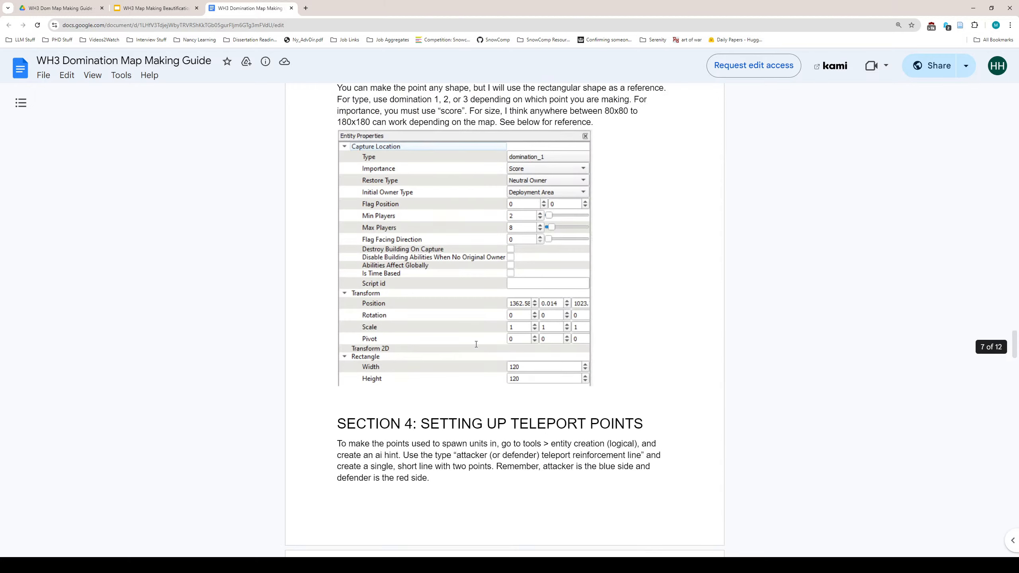
scroll(476, 344, "up", 12)
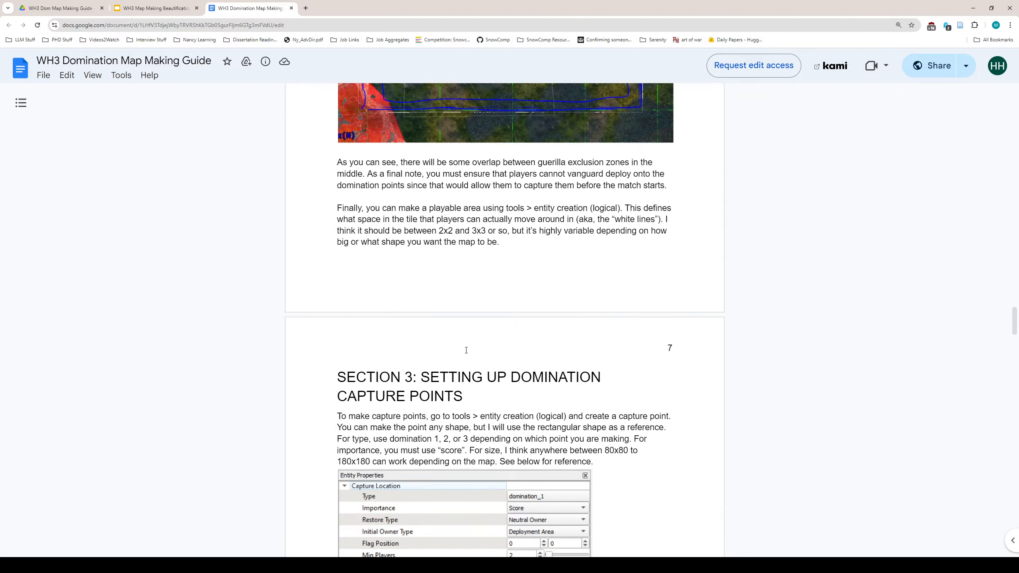
scroll(466, 350, "up", 2)
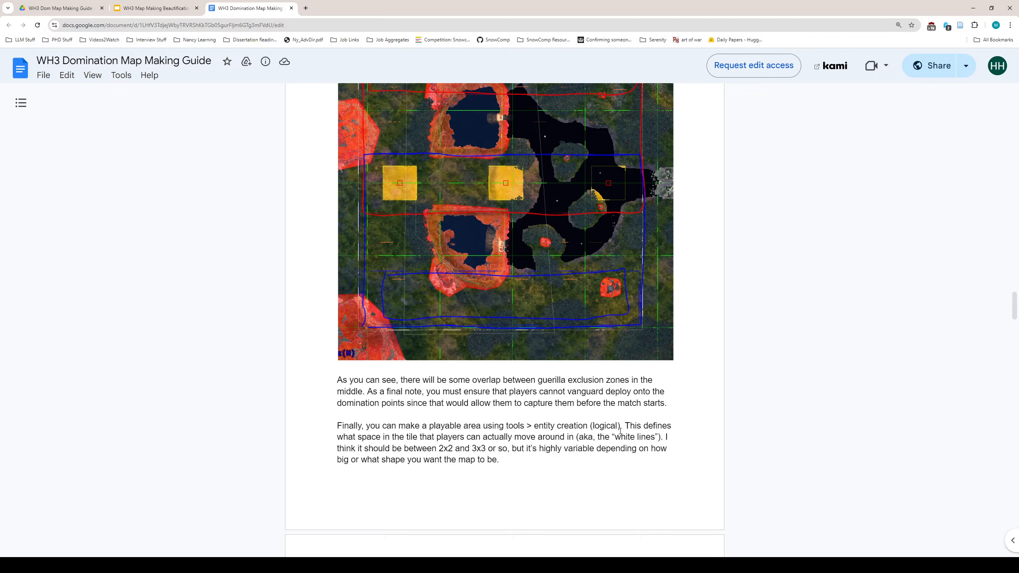
scroll(620, 430, "up", 10)
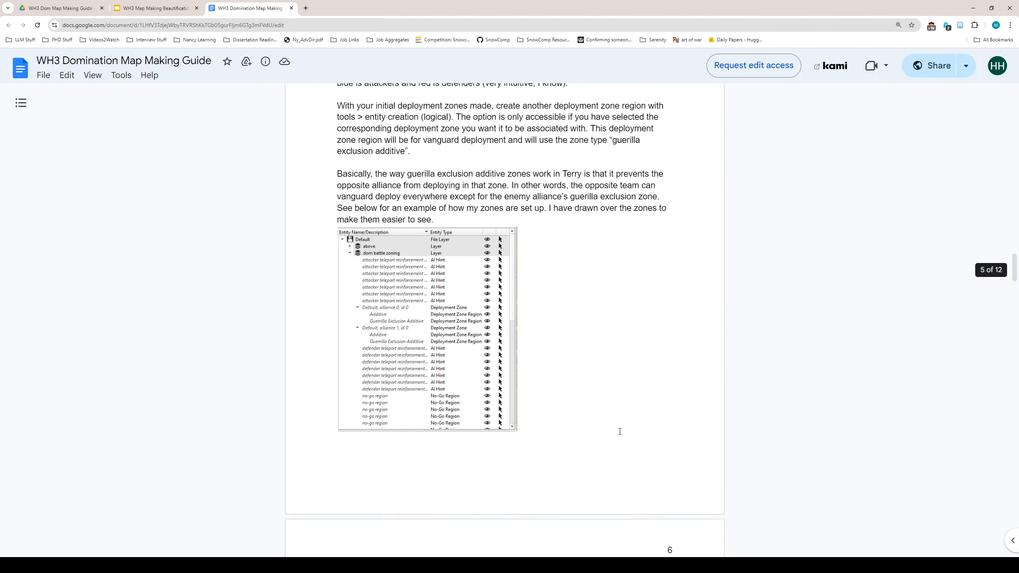
scroll(618, 432, "up", 2)
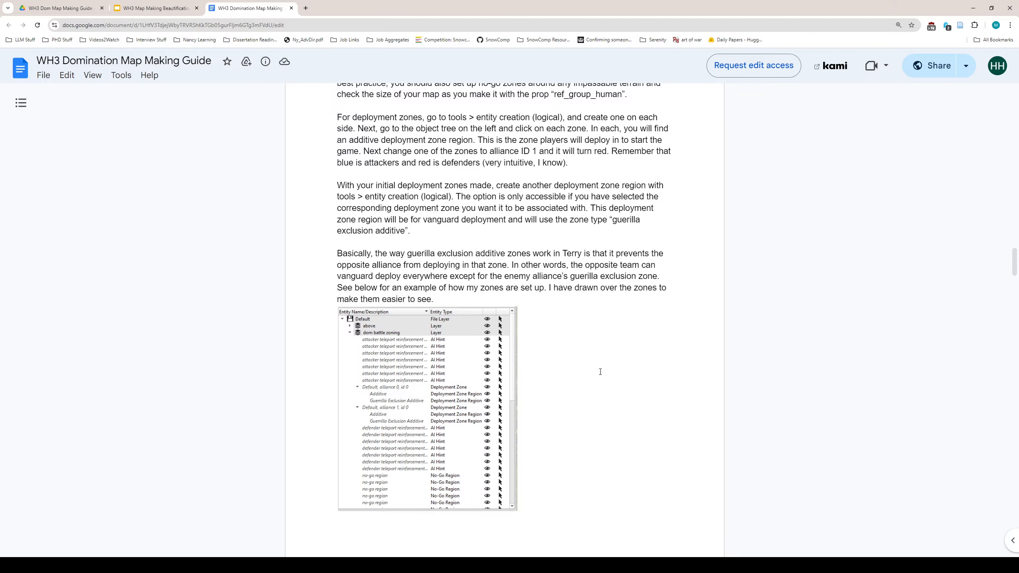
scroll(600, 372, "up", 2)
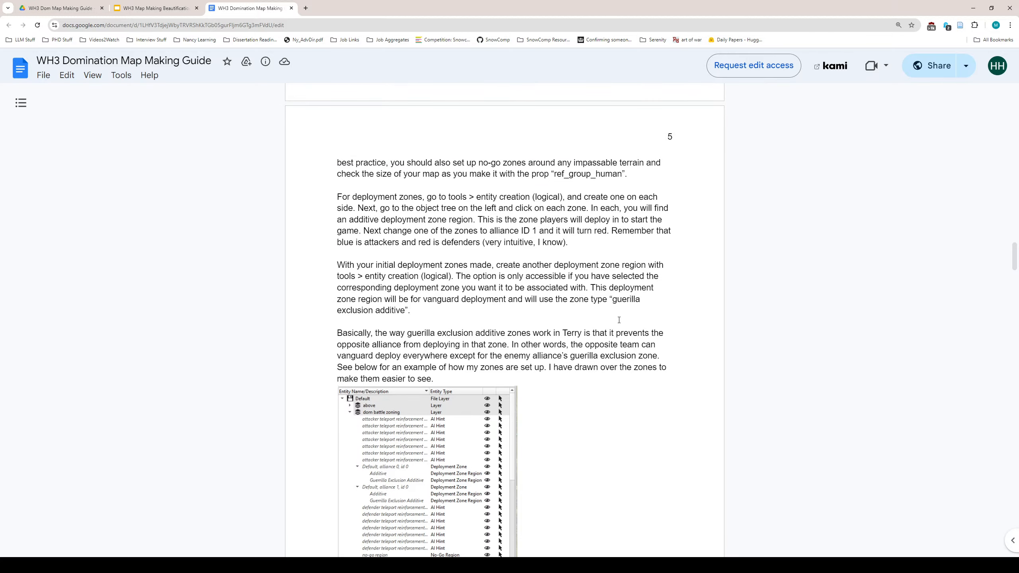
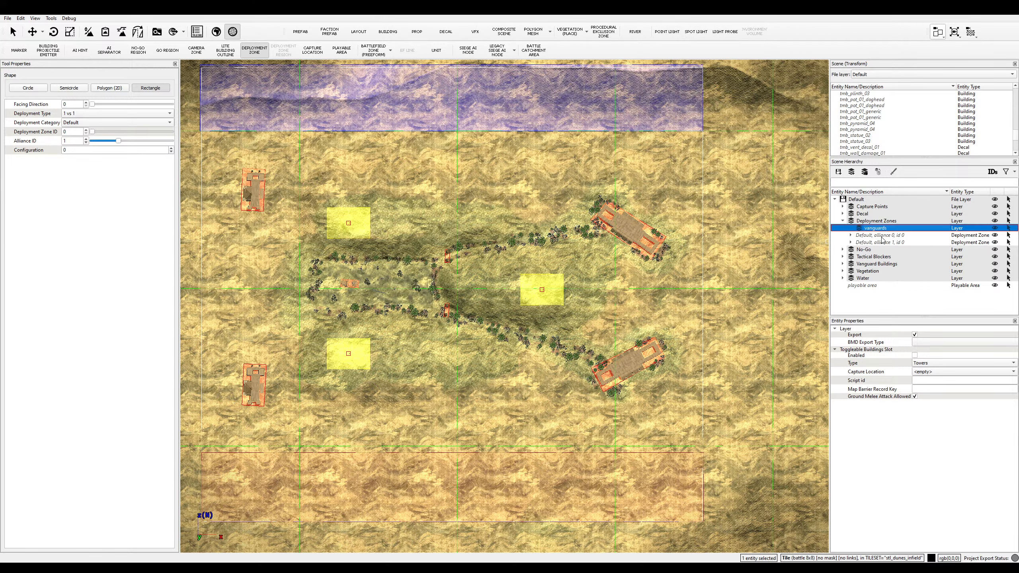
- With alliance 0, id 0 selected, draw a Guerrilla Exclusion Additive region across the upper map
left_click(883, 237)
left_click(850, 235)
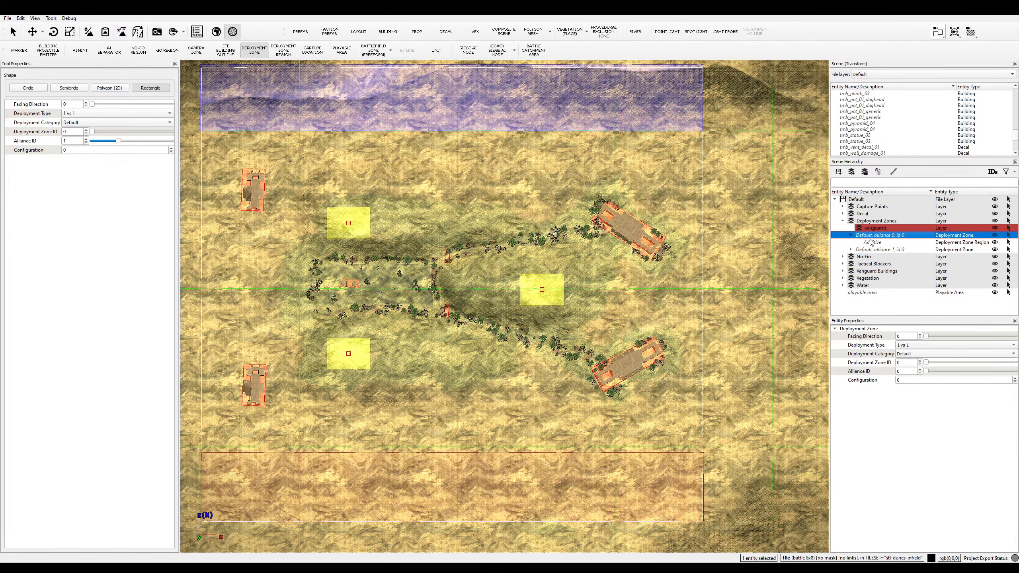
left_click(283, 50)
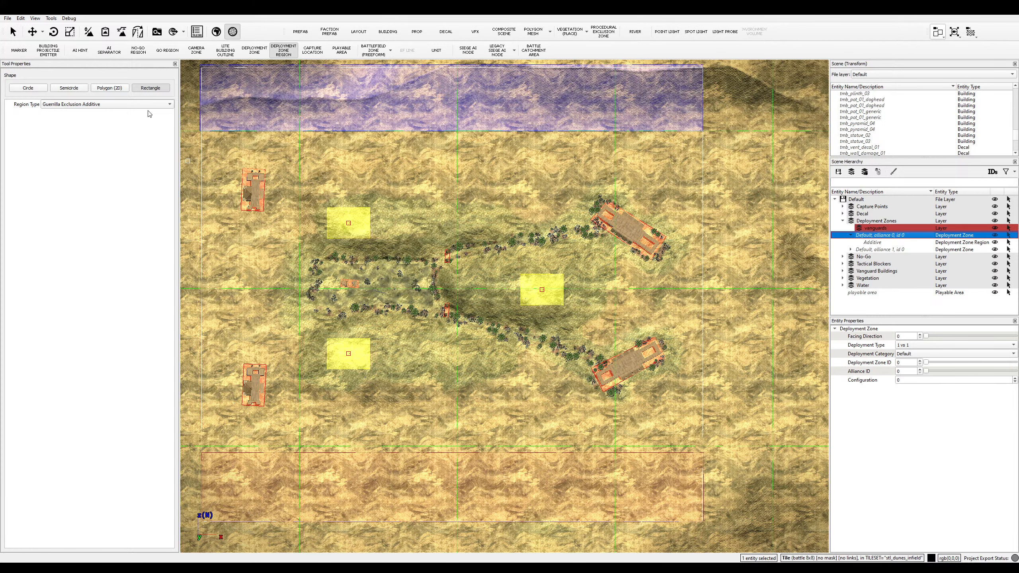
left_click(105, 109)
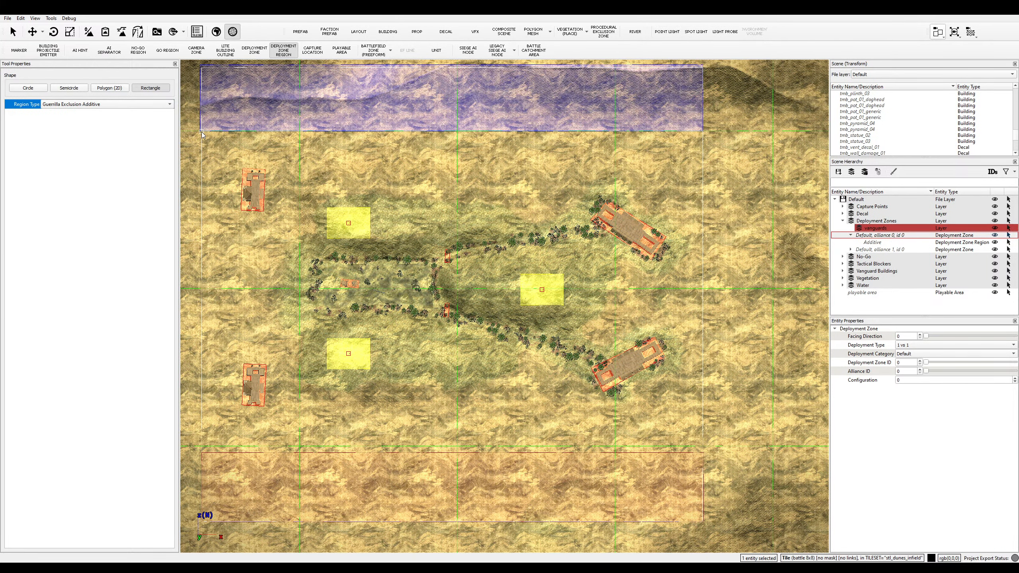
mouse_move(201, 131)
left_mouse_down()
mouse_move(718, 189)
mouse_move(722, 233)
mouse_move(705, 246)
left_mouse_up()
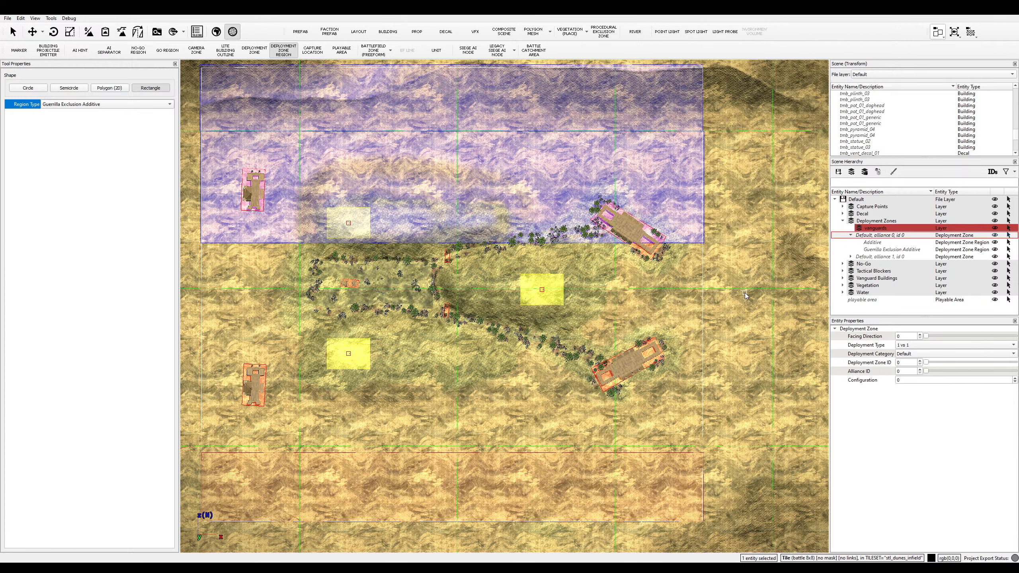
- Undo that region and redraw it from the top-left corner to below the lower capture point
key("ctrl+z")
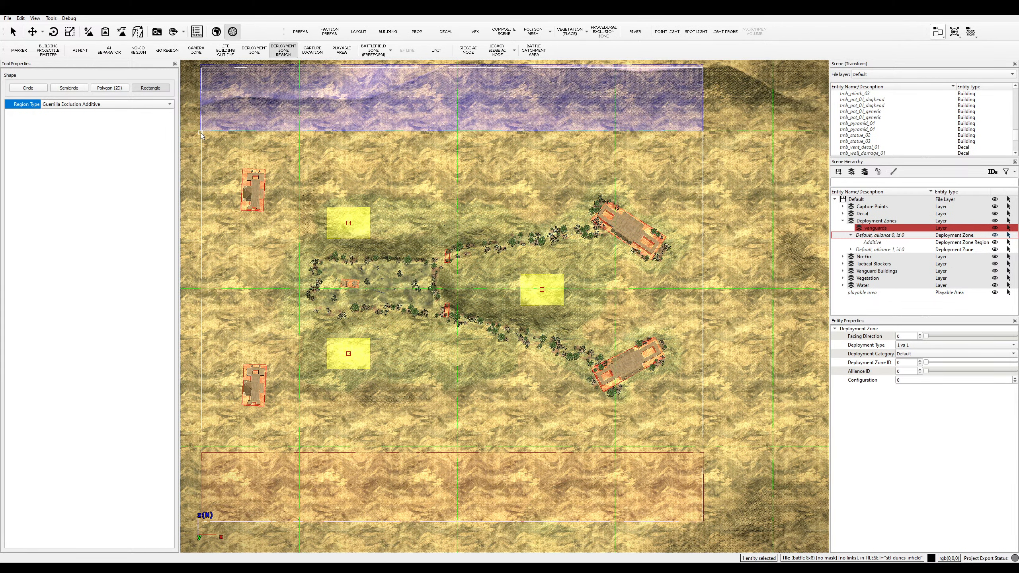
left_click_drag(201, 132, 703, 303)
key("Escape")
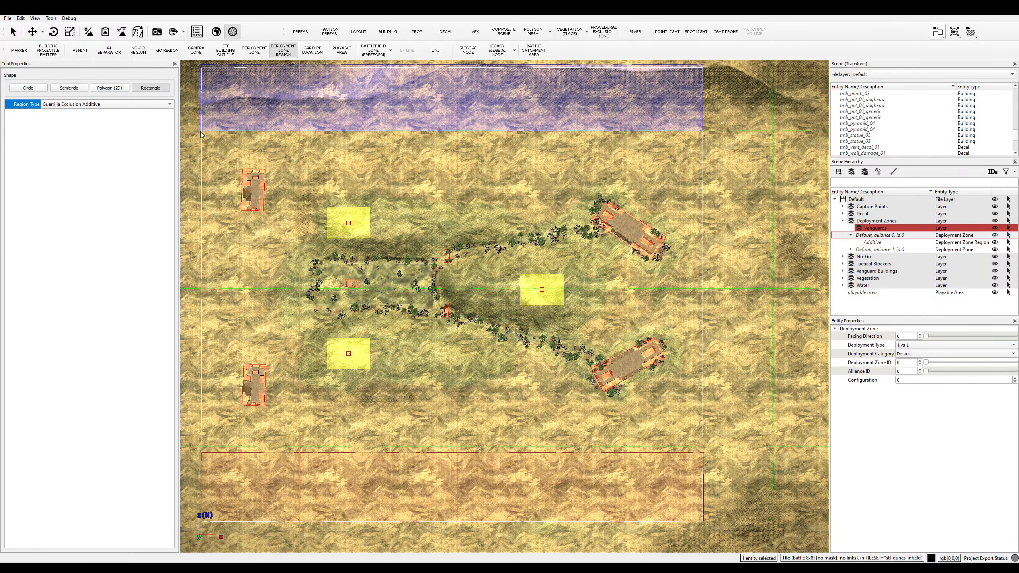
left_click_drag(199, 65, 706, 392)
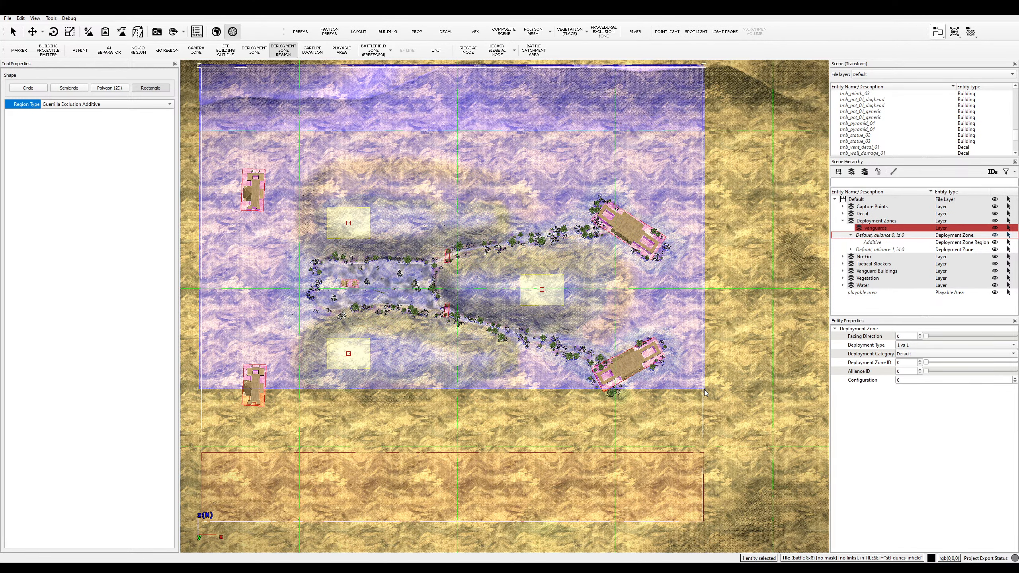
left_click_drag(705, 393, 704, 418)
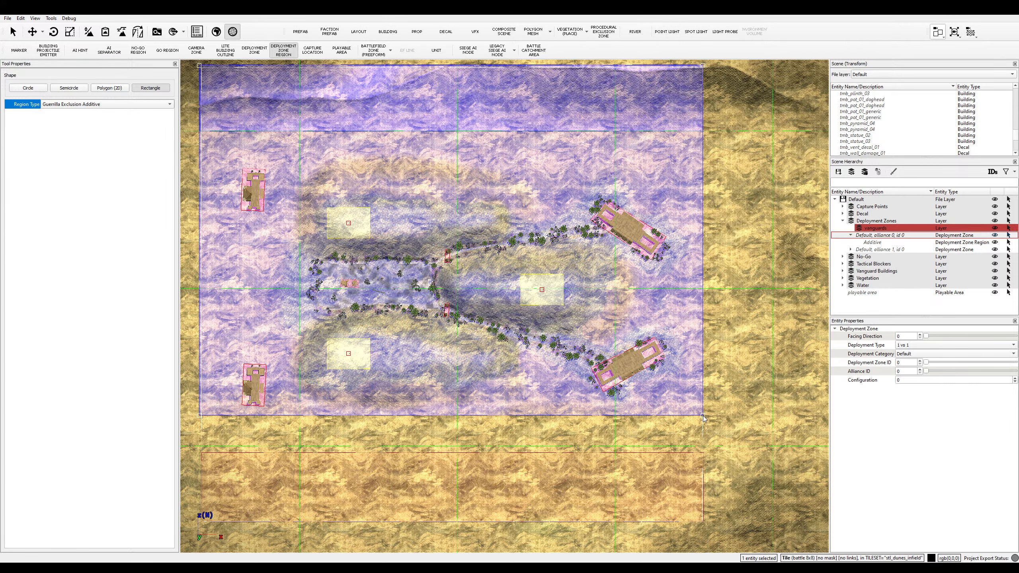
left_click_drag(704, 419, 705, 419)
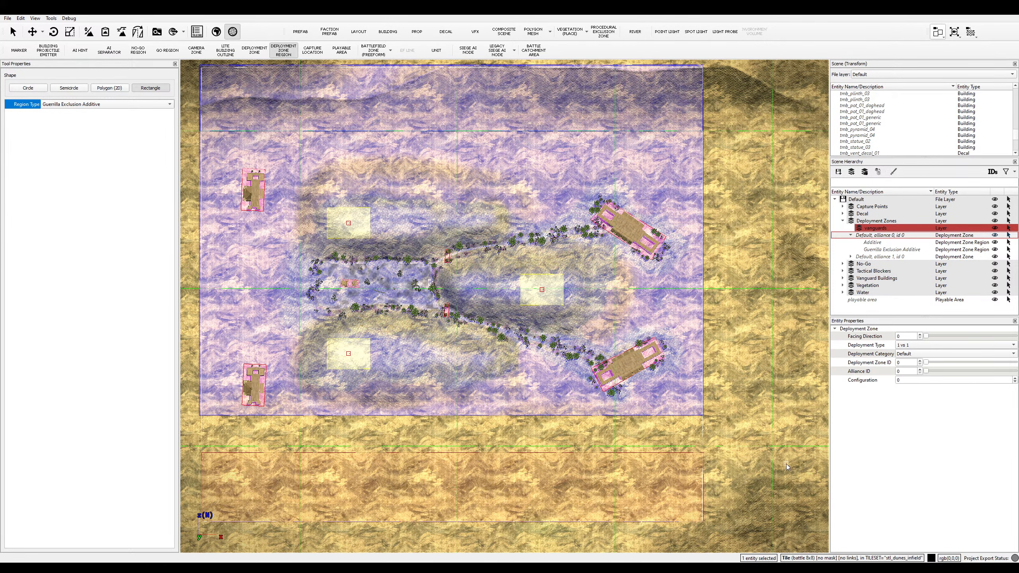
- Select alliance 1, id 0 and draw its exclusion region up from the bottom-left corner
left_click(881, 257)
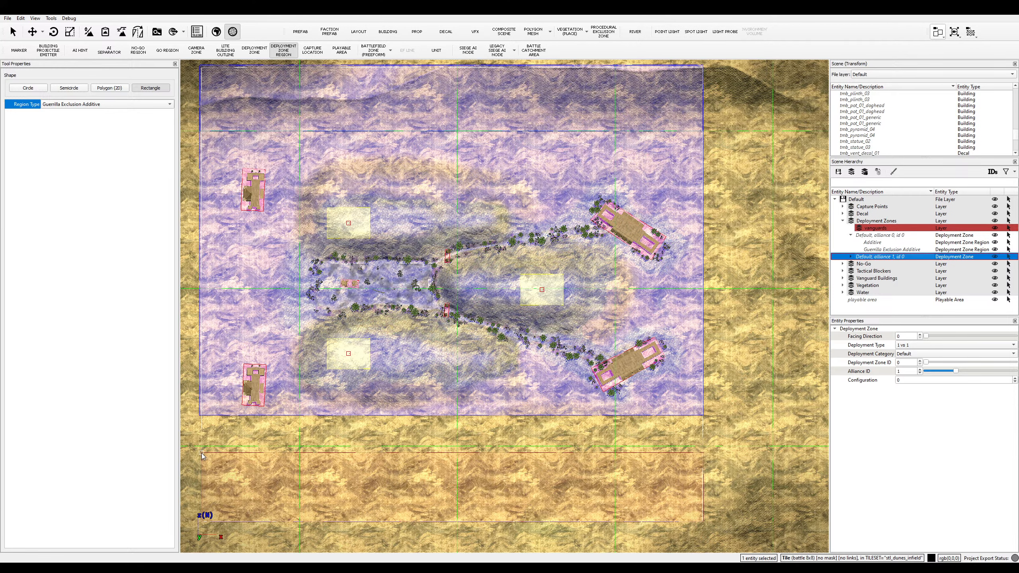
left_click_drag(194, 522, 705, 163)
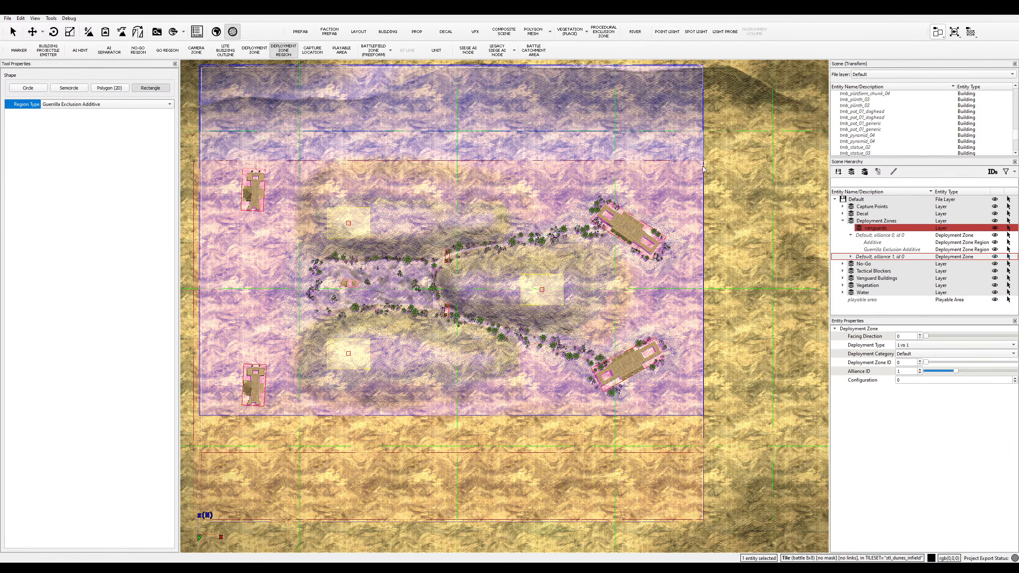
scroll(684, 363, "down", 2)
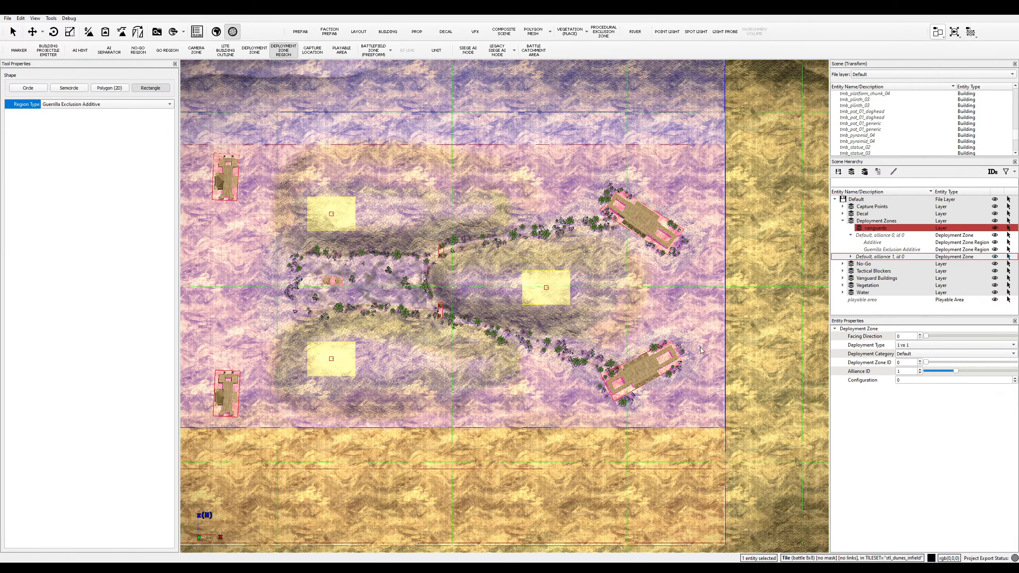
scroll(707, 360, "up", 1)
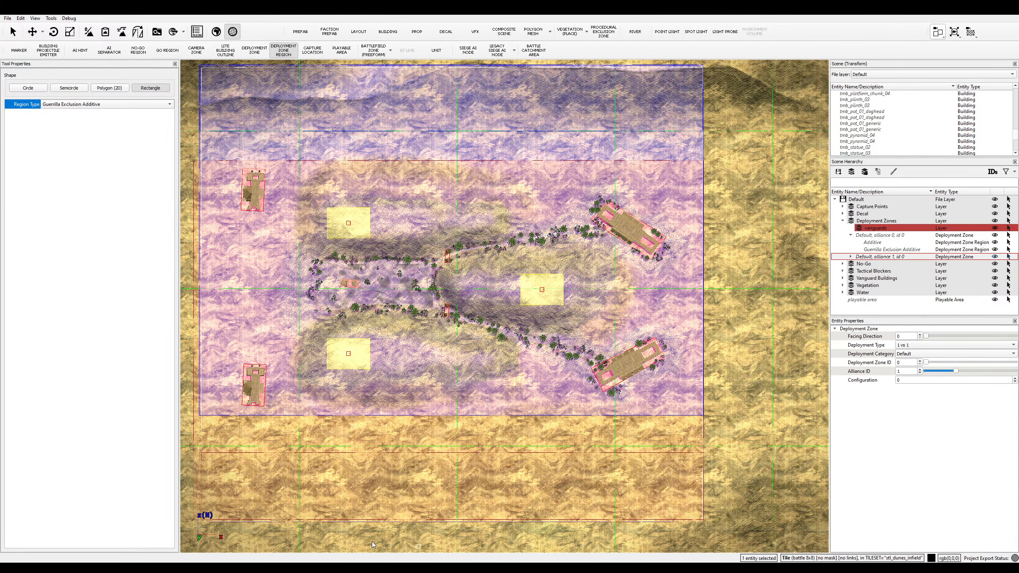
key("alt+Tab")
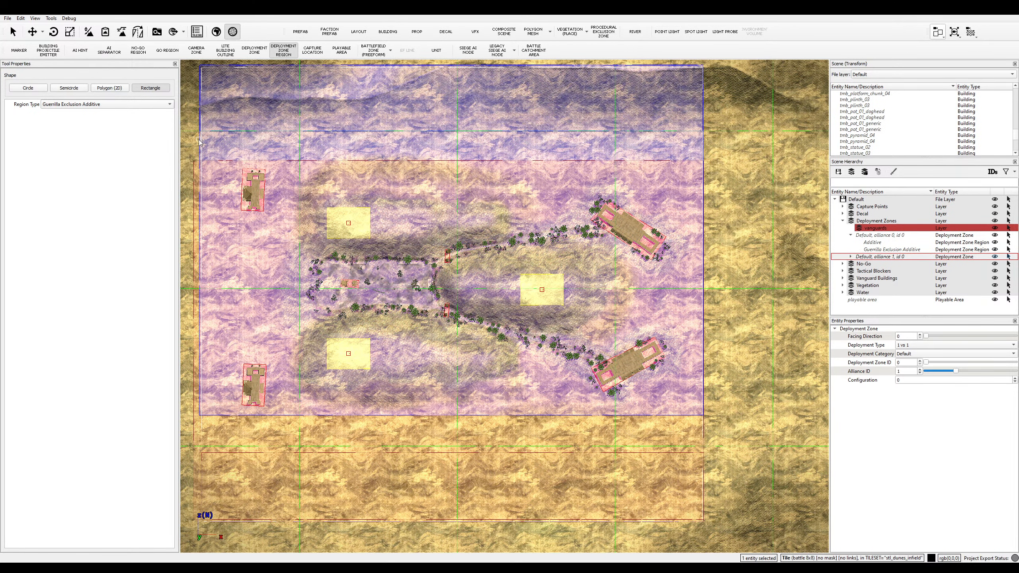
- Delete the vanguards layer and expand alliance 1's deployment zone to confirm its regions
left_click(119, 107)
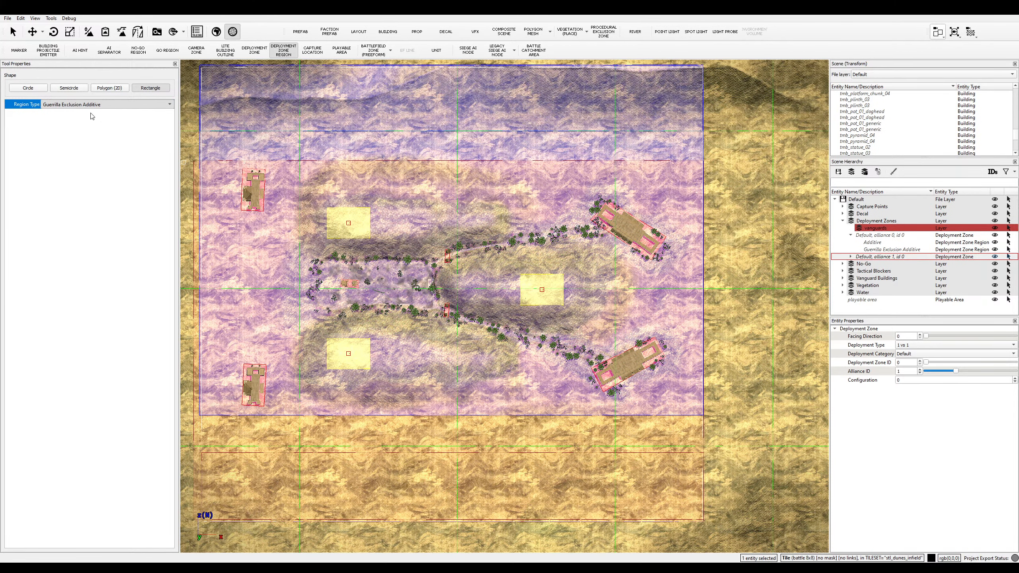
left_click(99, 170)
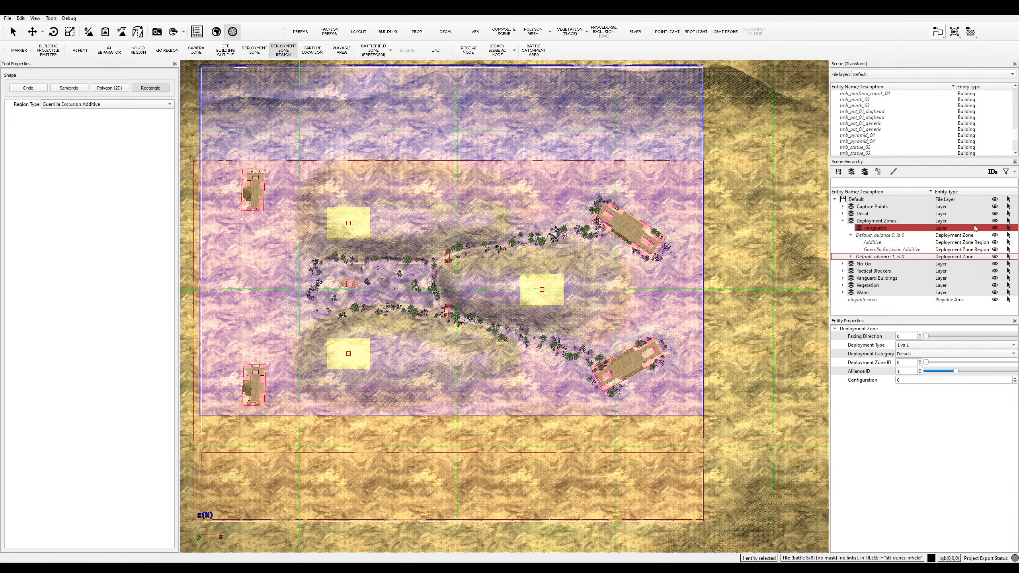
left_click(864, 229)
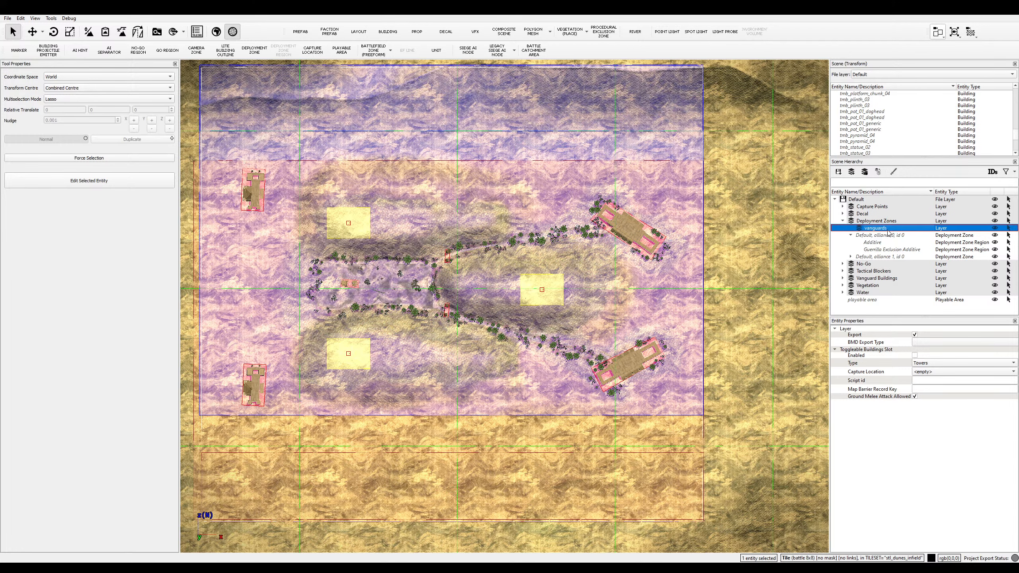
key("Delete")
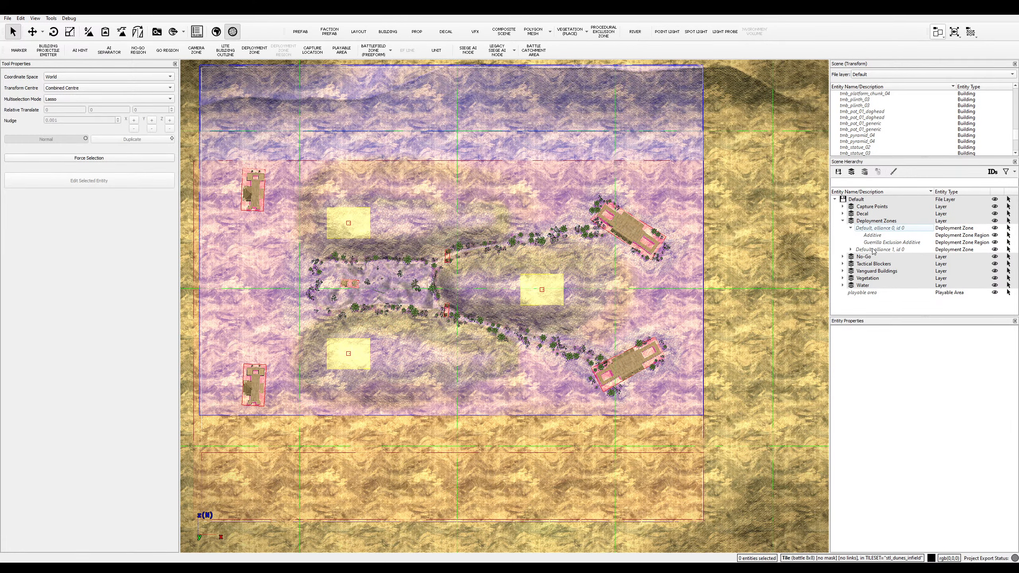
left_click(851, 249)
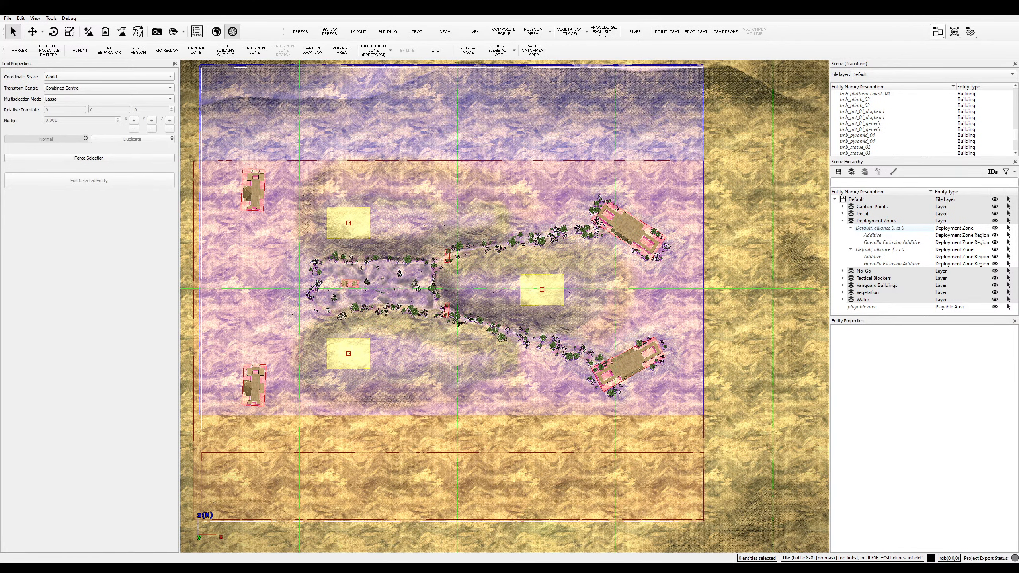
left_click(215, 543)
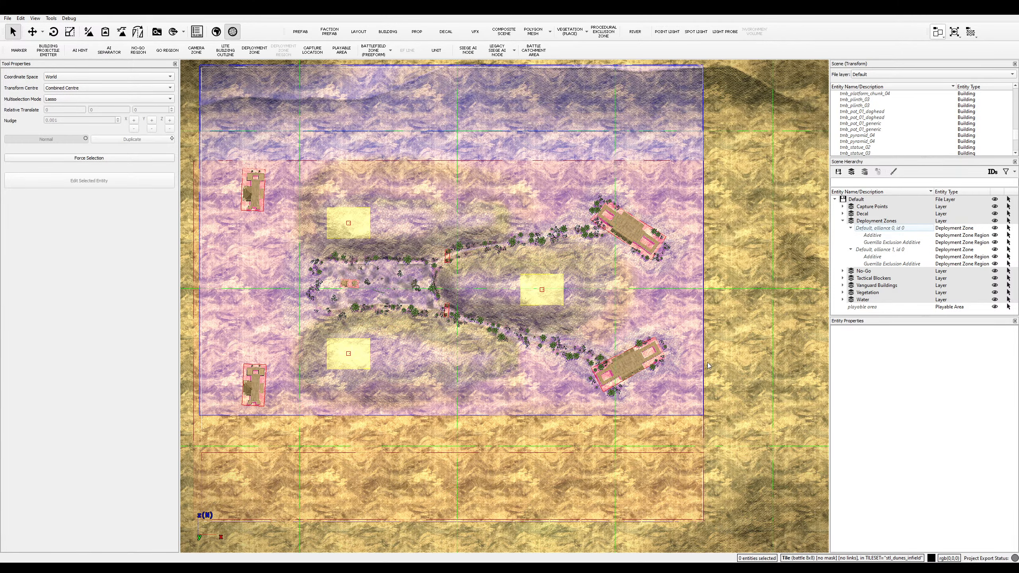
- Create a new layer under the Default file layer and name it 'Summon Points'
scroll(701, 367, "down", 1)
scroll(702, 369, "down", 1)
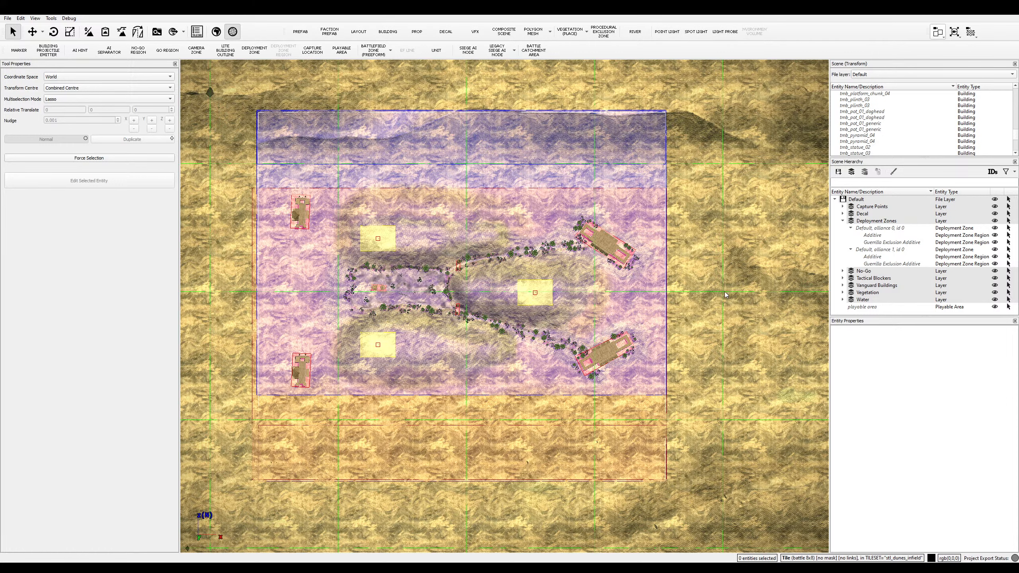
scroll(701, 305, "up", 1)
scroll(701, 305, "down", 1)
left_click(837, 313)
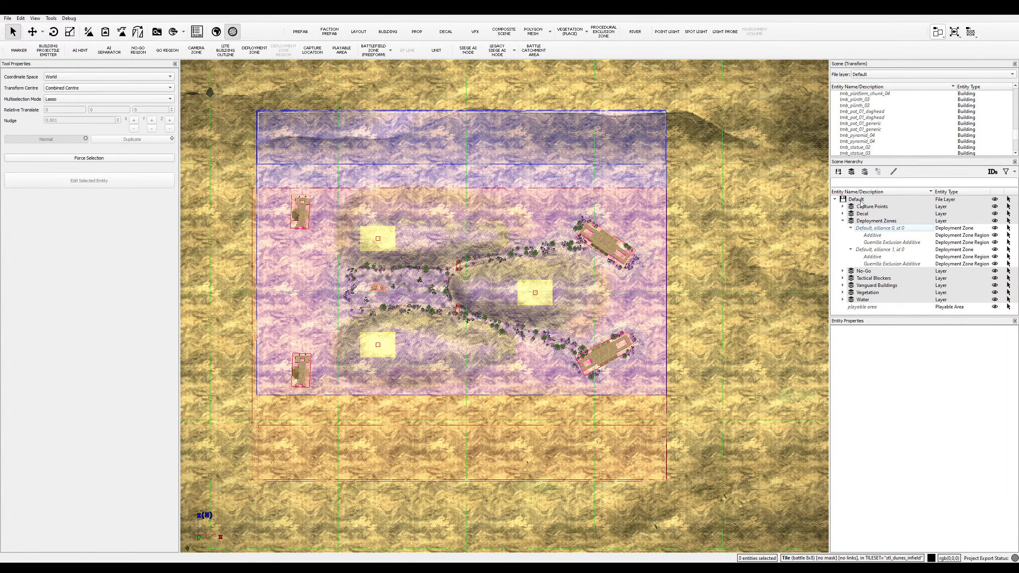
left_click(868, 221)
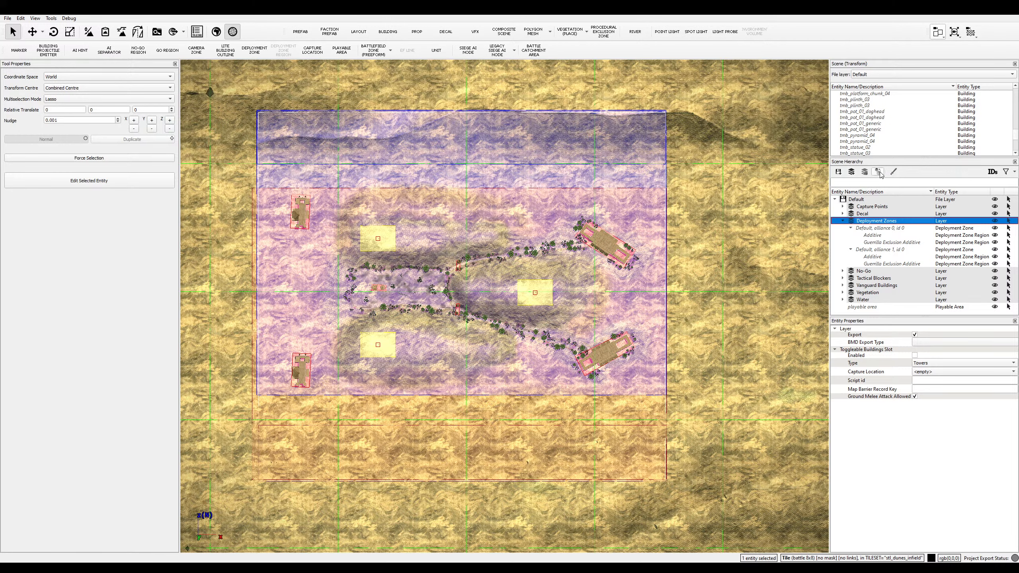
left_click(879, 173)
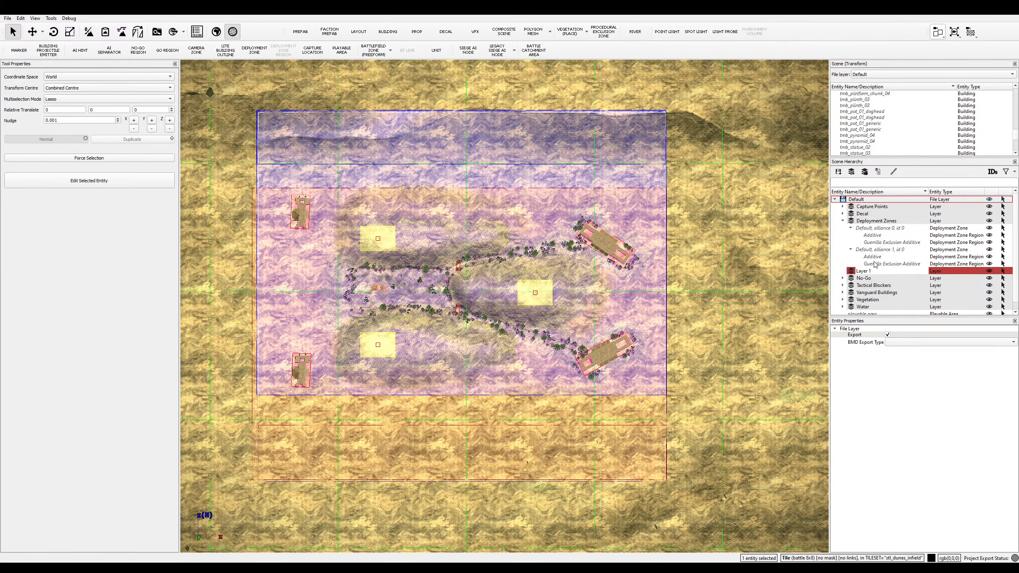
double_click(858, 271)
type("D")
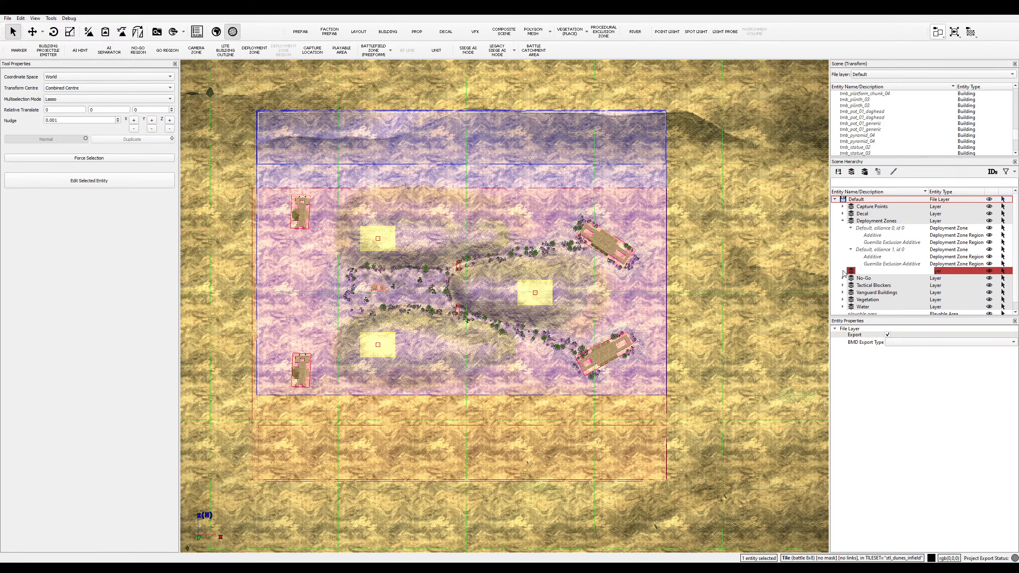
type("Summon Points")
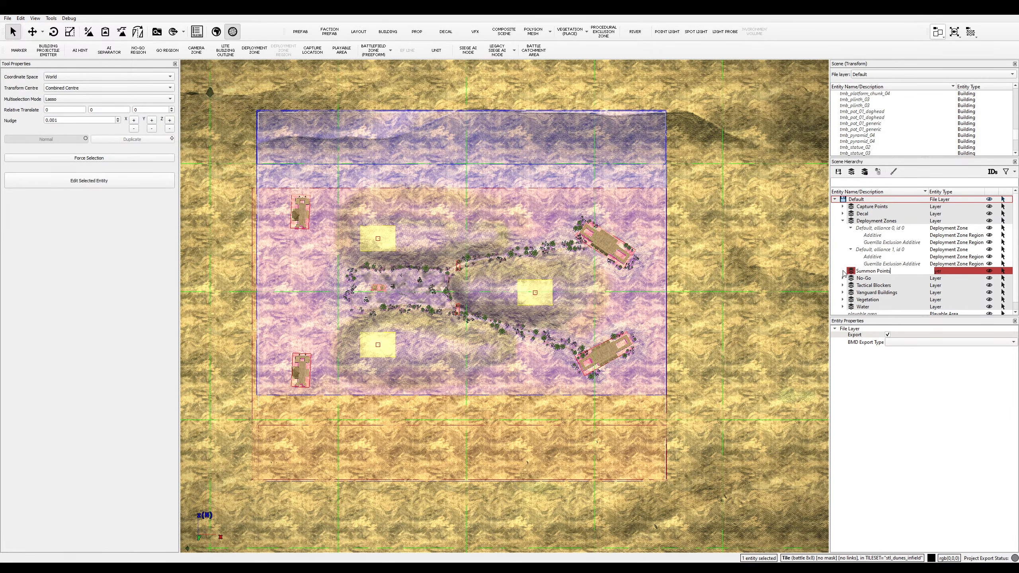
key("Return")
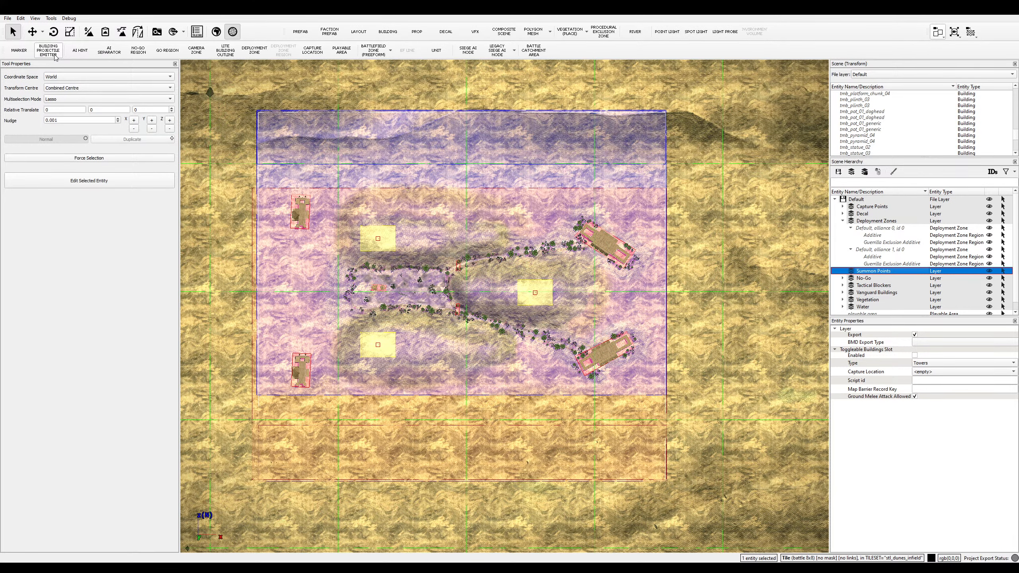
- Switch to the AI hint tool with the Summon Points layer active
left_click(81, 50)
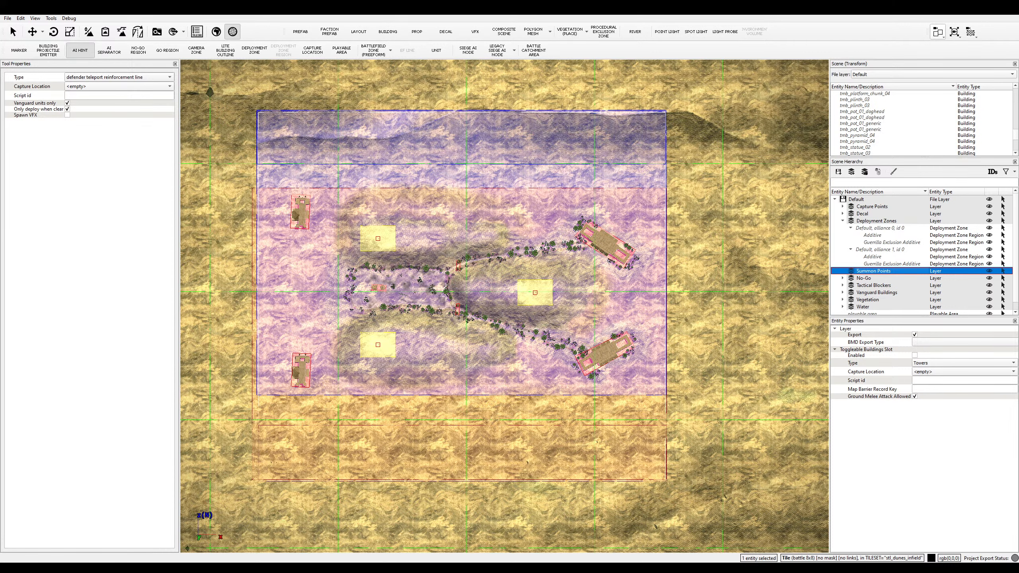
left_click(121, 545)
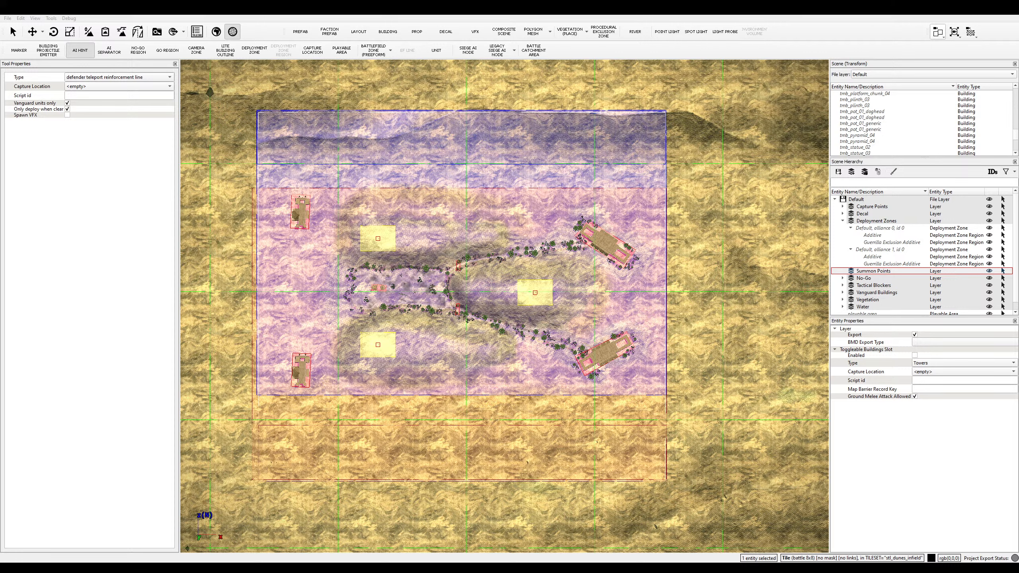
key("alt+Tab")
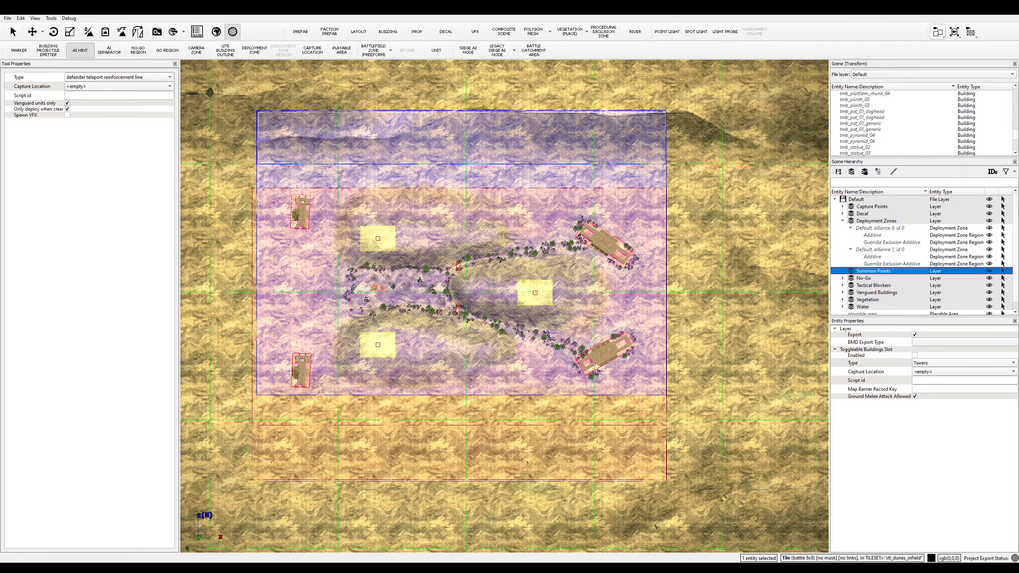
left_click(510, 451)
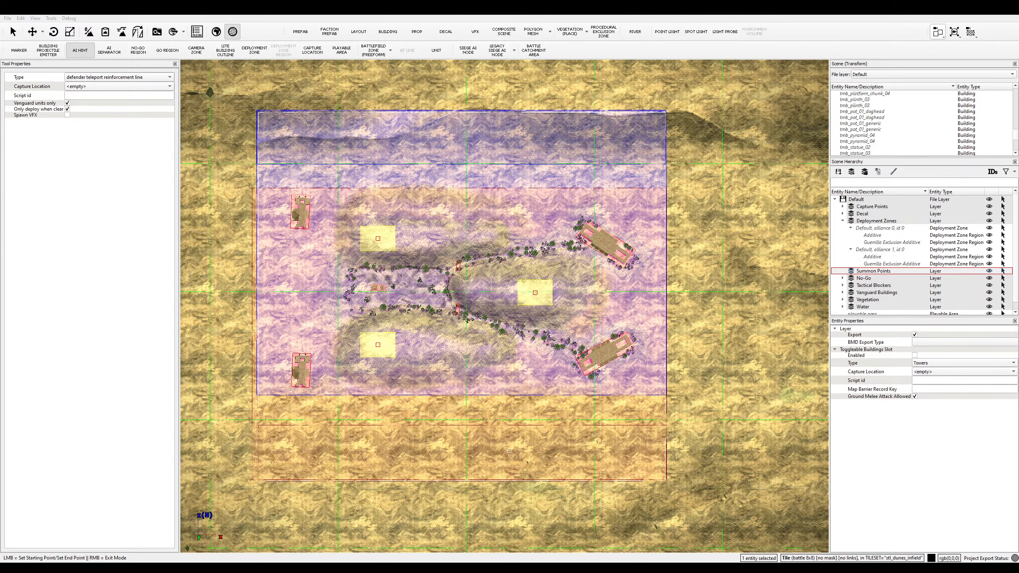
scroll(566, 427, "up", 2)
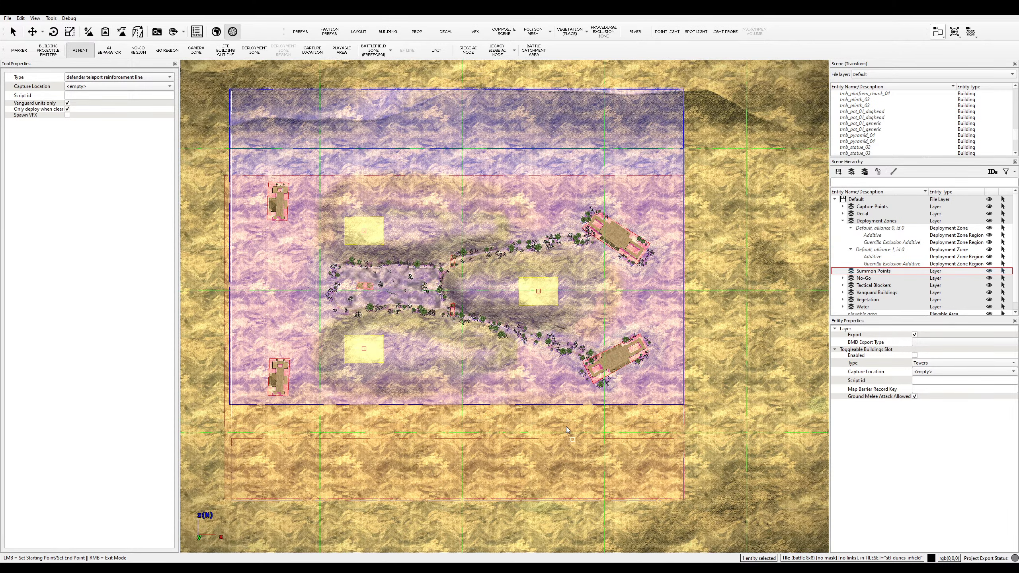
scroll(565, 425, "down", 1)
- Set the hint type to defender reinforcement line and untick Vanguard units only
left_click(116, 82)
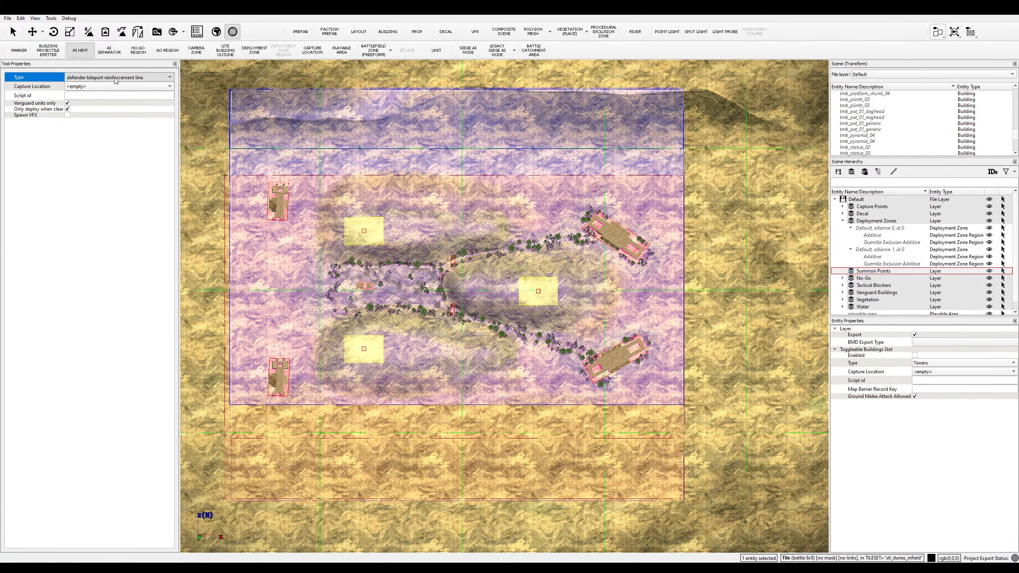
left_click(117, 166)
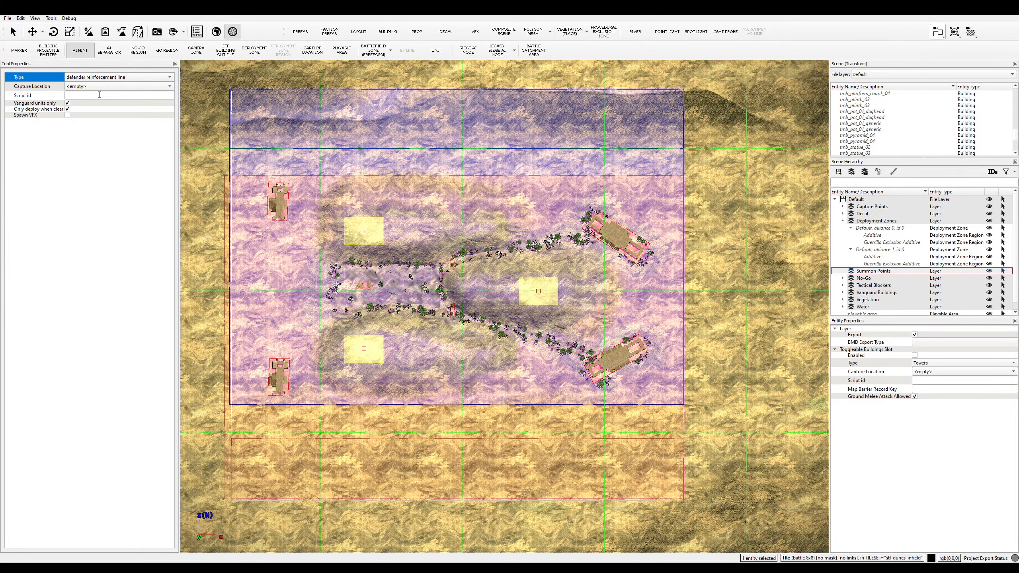
left_click(67, 103)
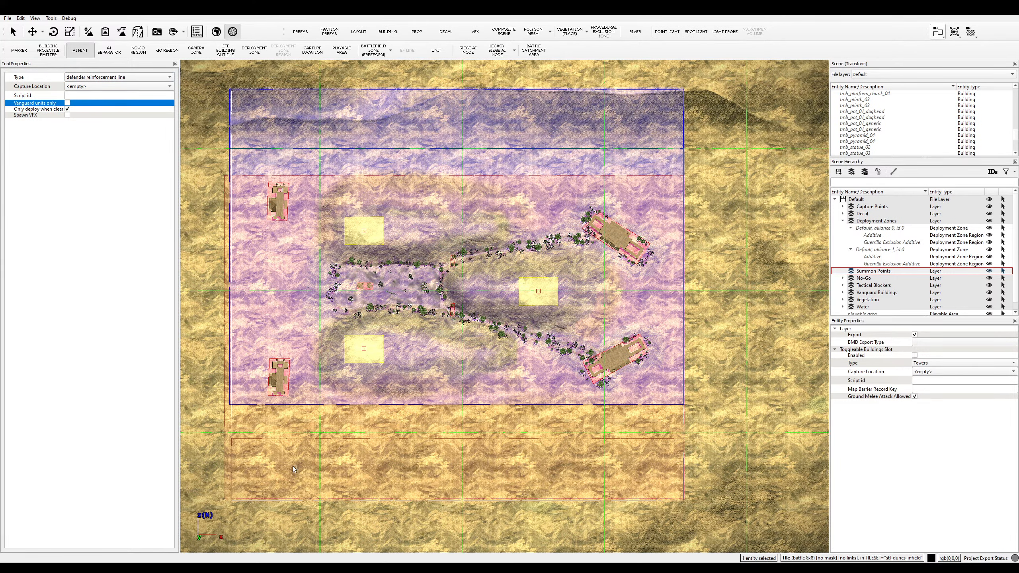
scroll(283, 459, "up", 2)
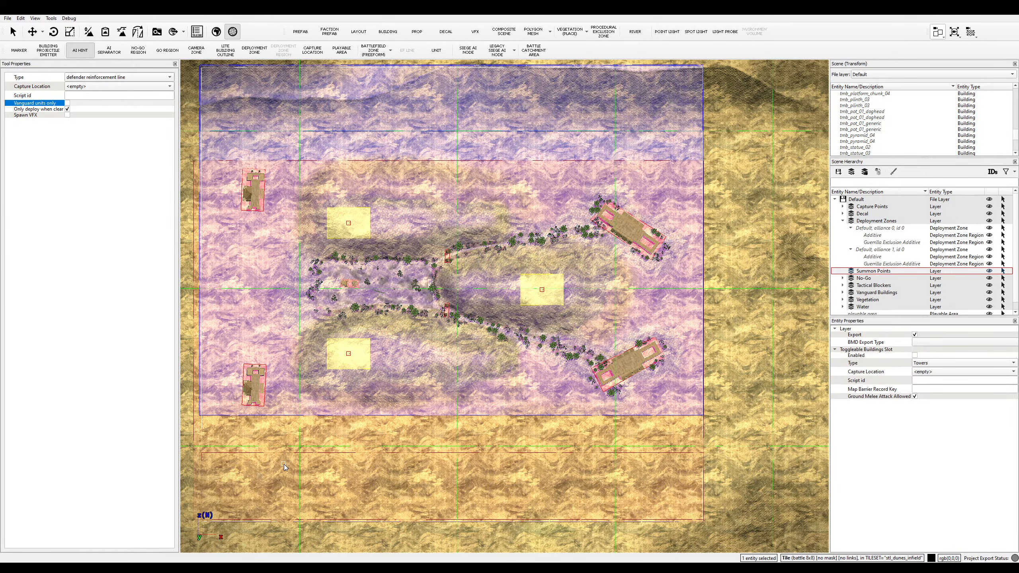
key("s")
key("s")
key("a")
key("a")
key("d")
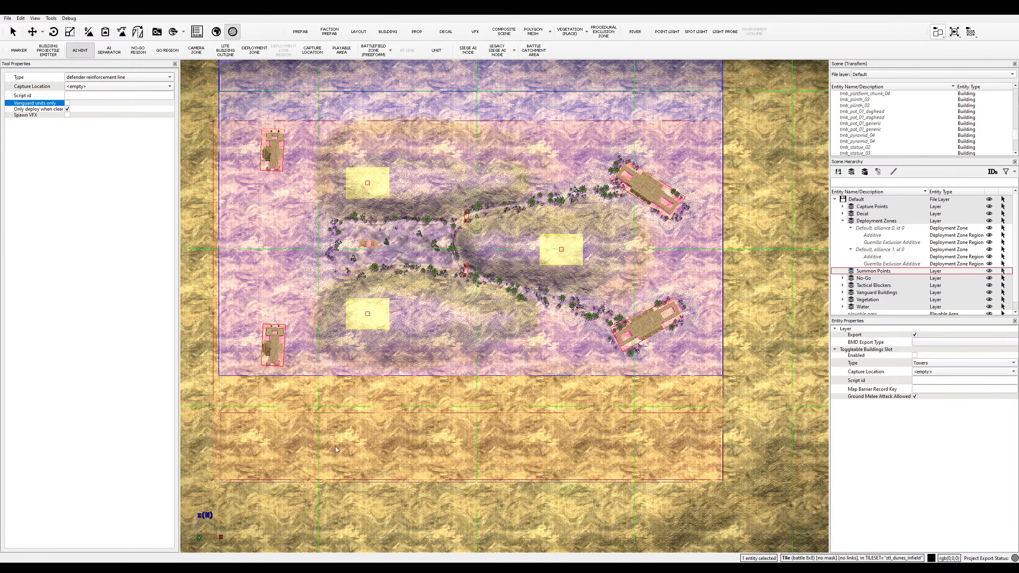
left_click(360, 526)
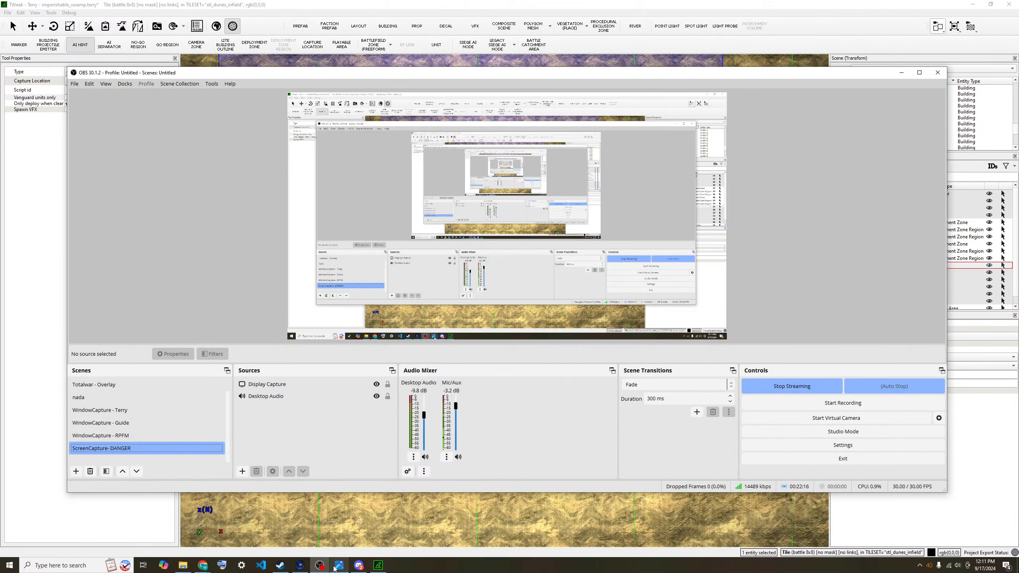
- Check the map plan in desert_swamp_sketch.png, then return to Terry
left_click(142, 521)
left_click(339, 565)
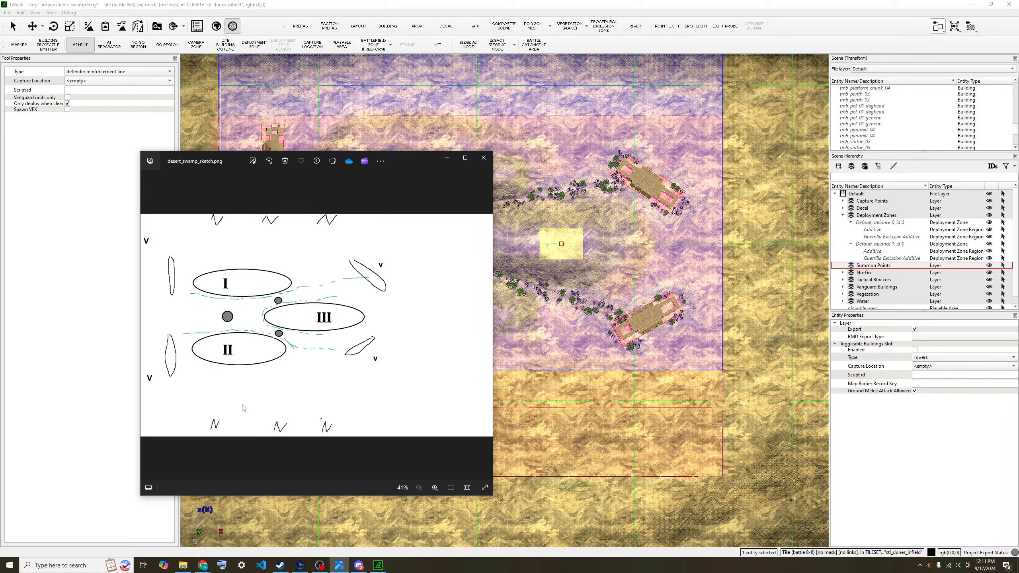
left_click(65, 358)
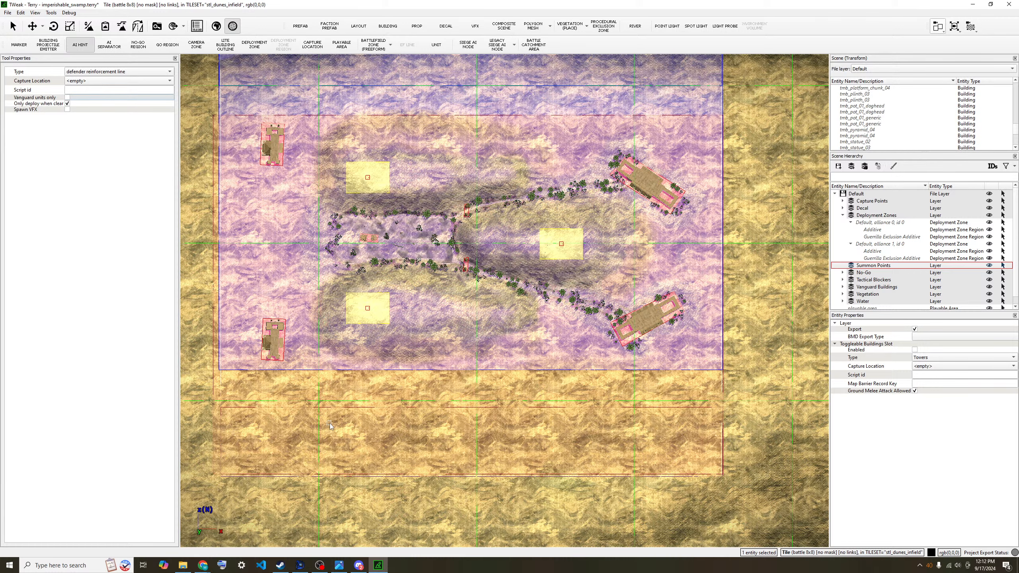
- Place the first points of a defender reinforcement line on the southern sand strip
left_click(348, 435)
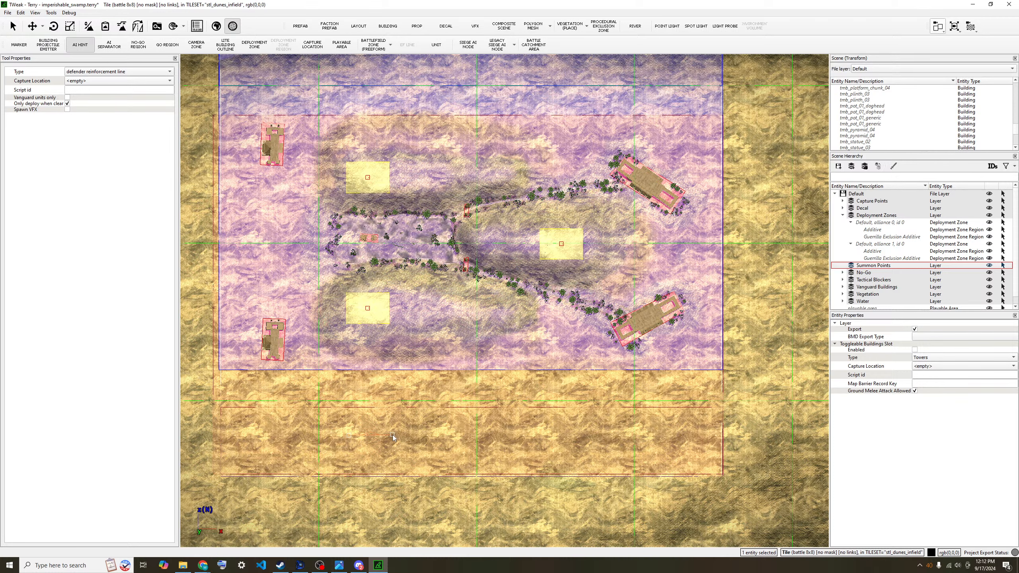
left_click(389, 435)
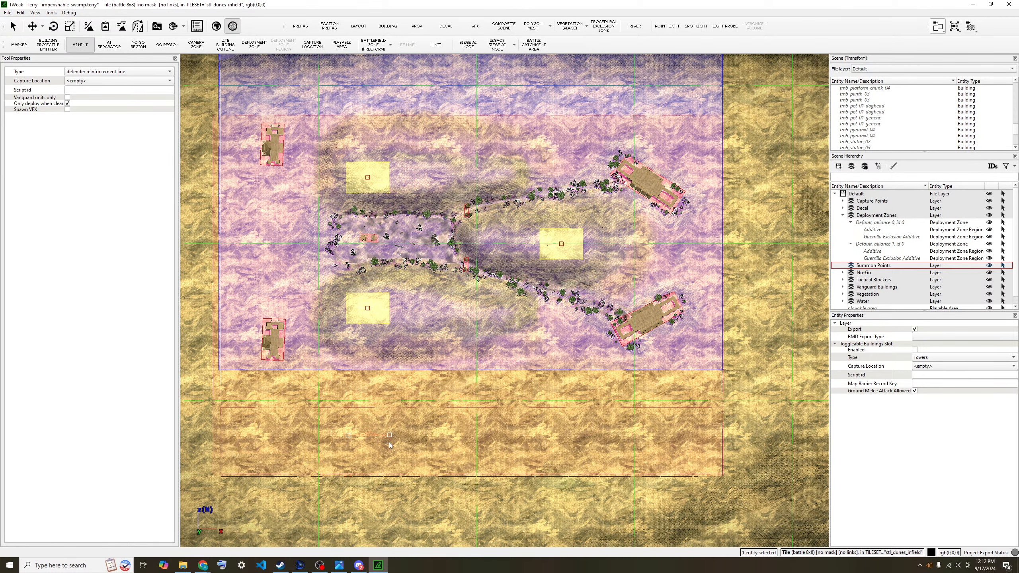
scroll(401, 446, "up", 4)
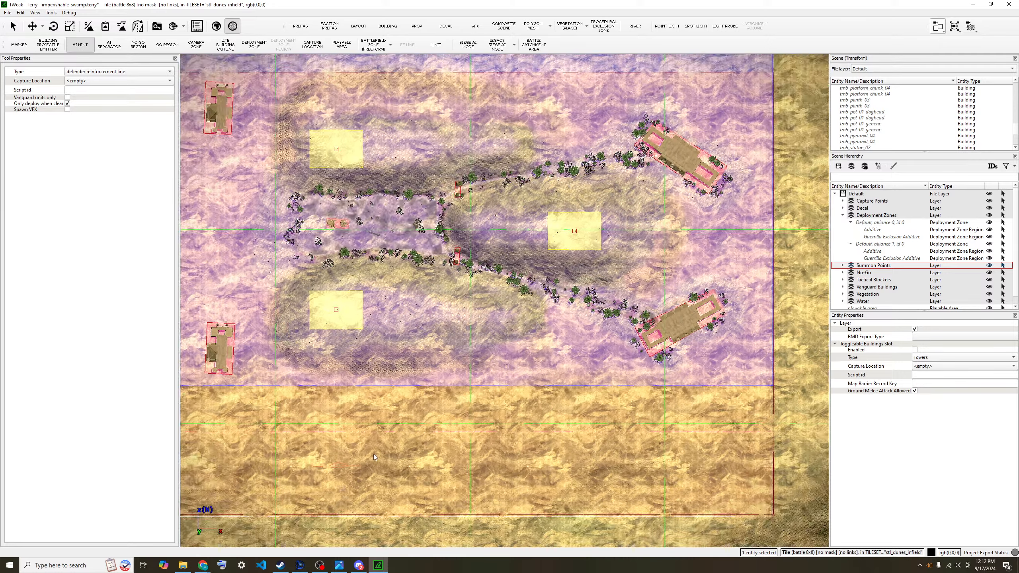
key("s")
key("a")
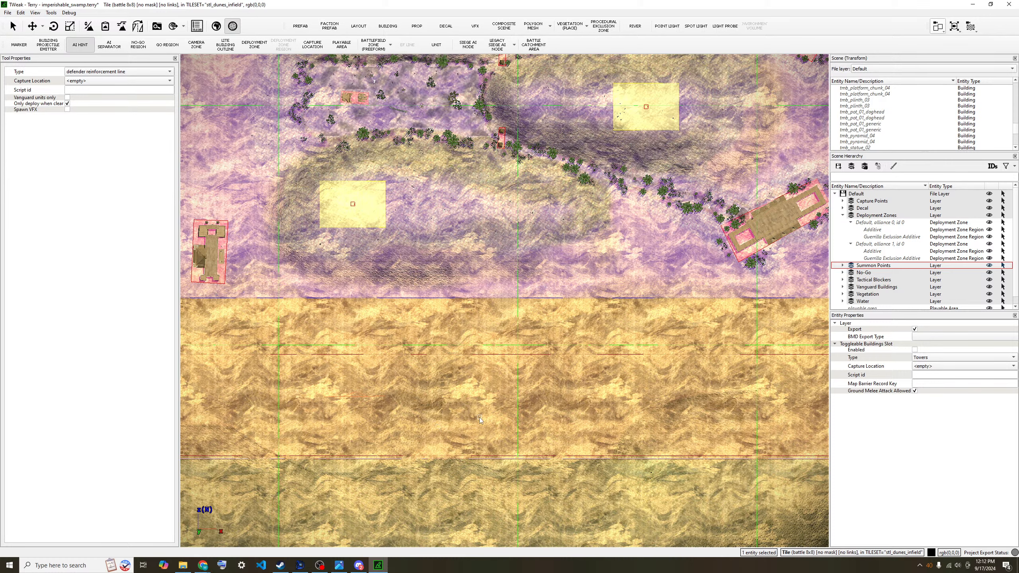
scroll(525, 403, "down", 1)
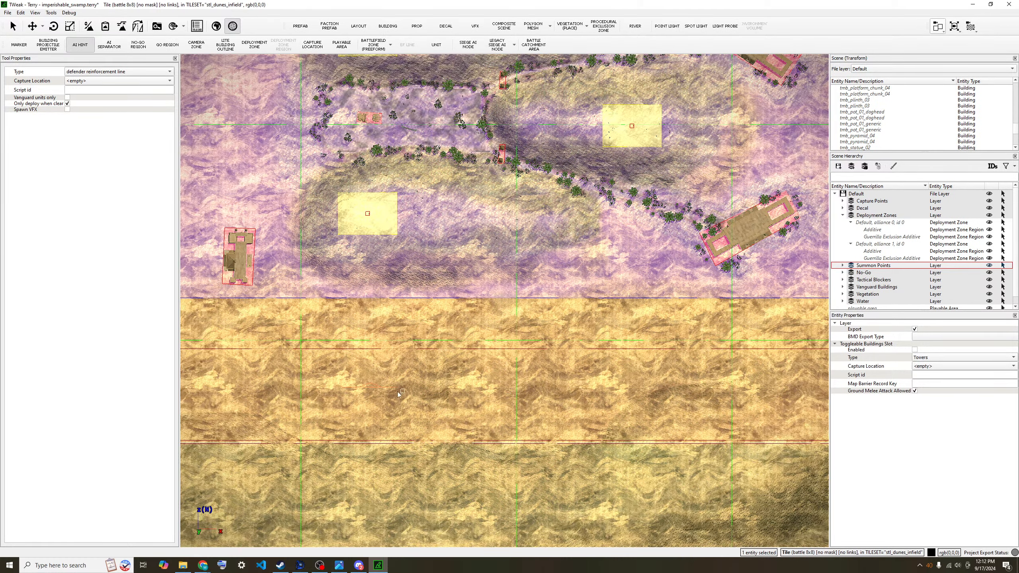
- Complete a defender reinforcement line along the southern sand strip
scroll(365, 386, "up", 3)
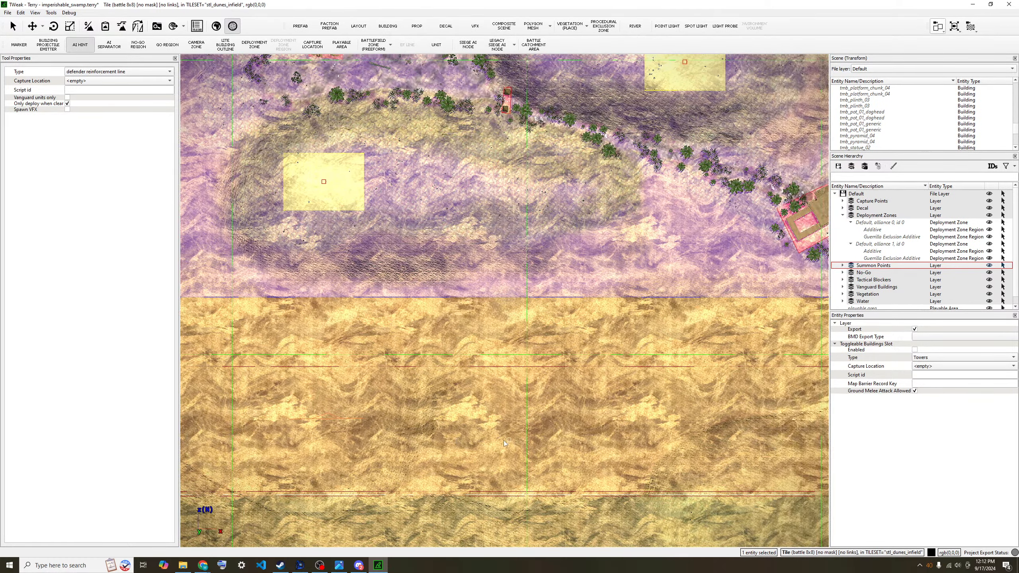
scroll(497, 423, "down", 3)
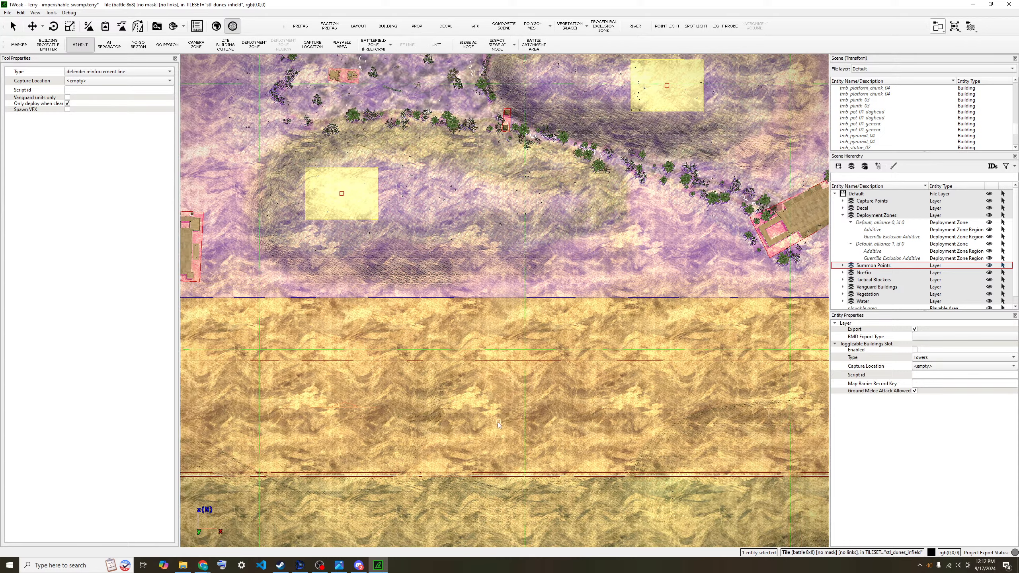
scroll(492, 442, "down", 2)
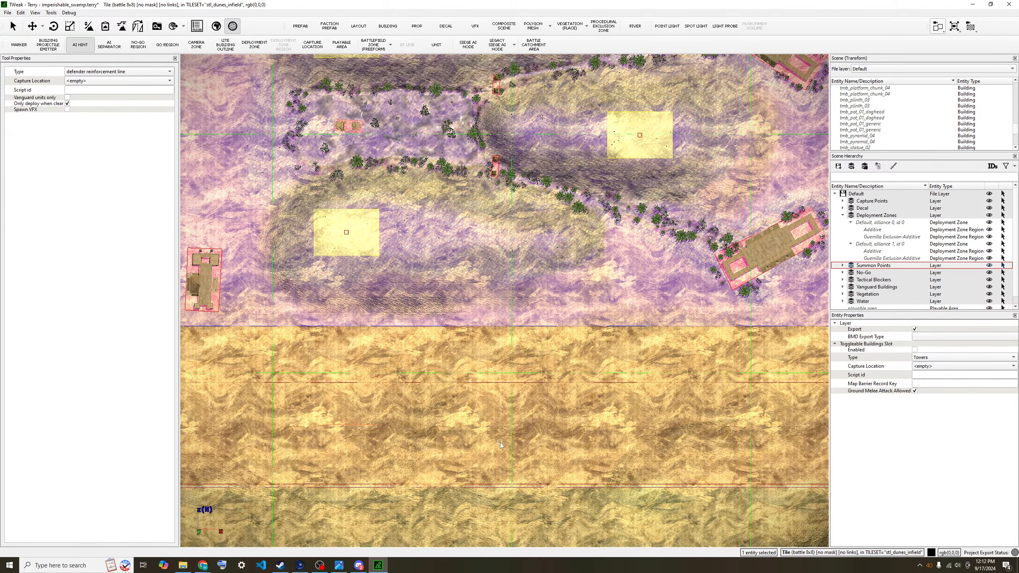
left_click(484, 424)
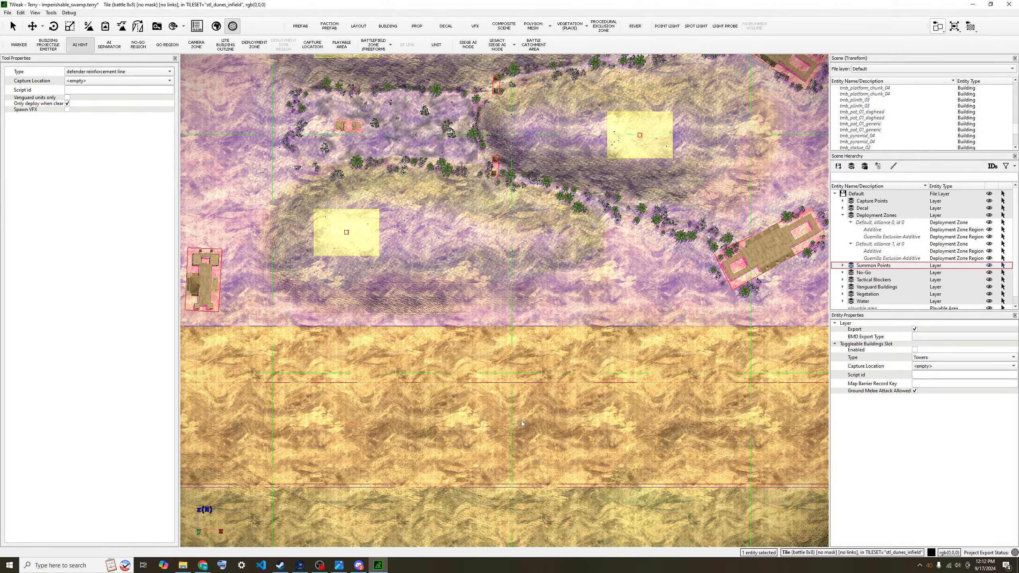
left_click(541, 423)
right_click(576, 421)
- Draw a second short reinforcement line after shifting the view
middle_click_drag(520, 428, 491, 409)
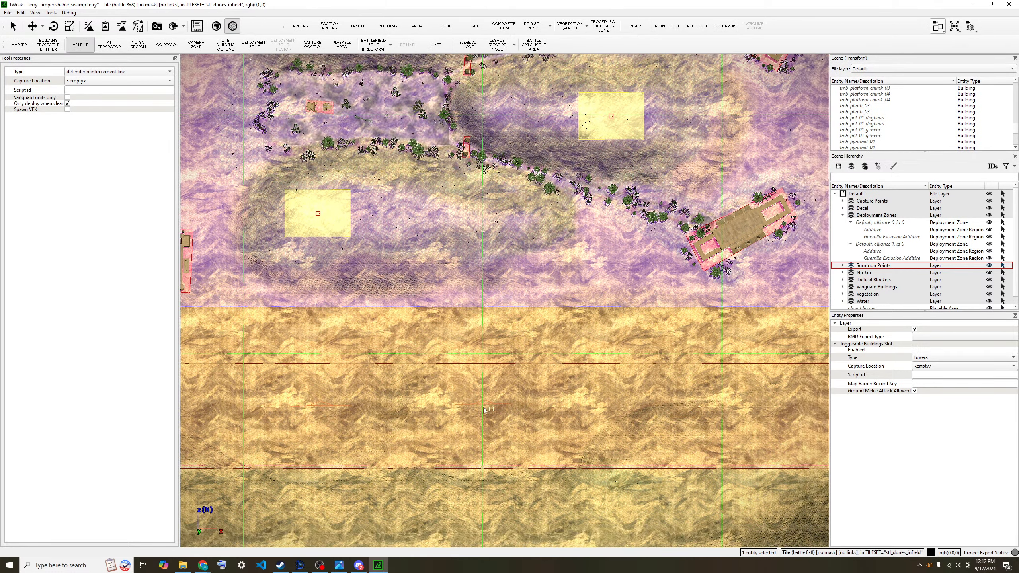
scroll(521, 422, "down", 1)
middle_click_drag(567, 422, 518, 422)
scroll(519, 422, "down", 1)
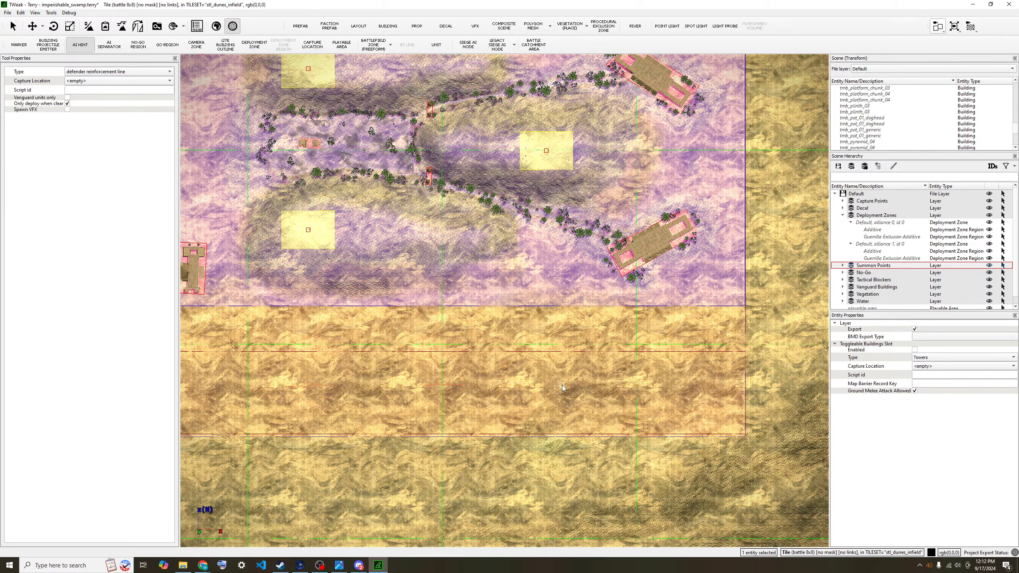
left_click(604, 385)
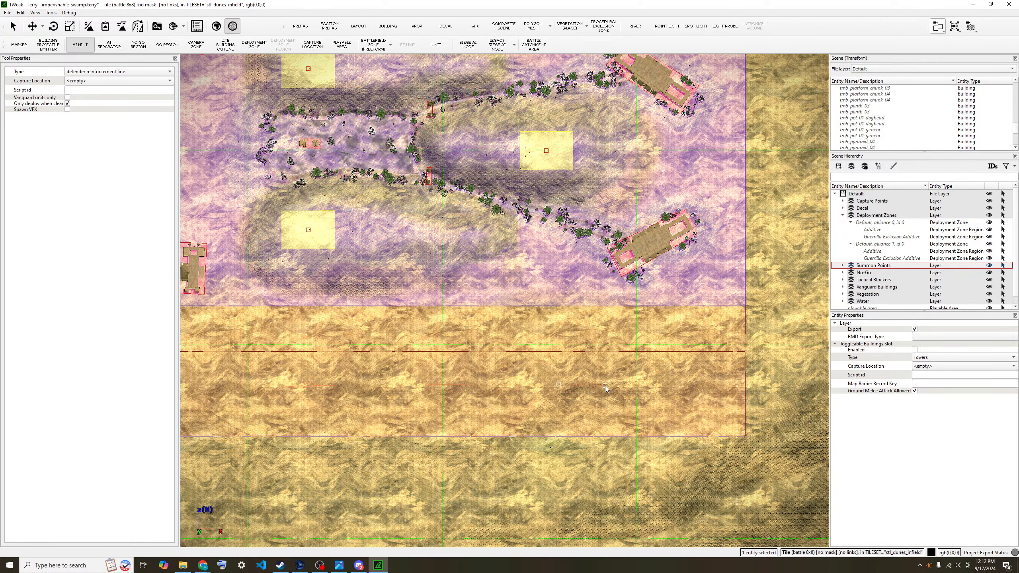
left_click(605, 393)
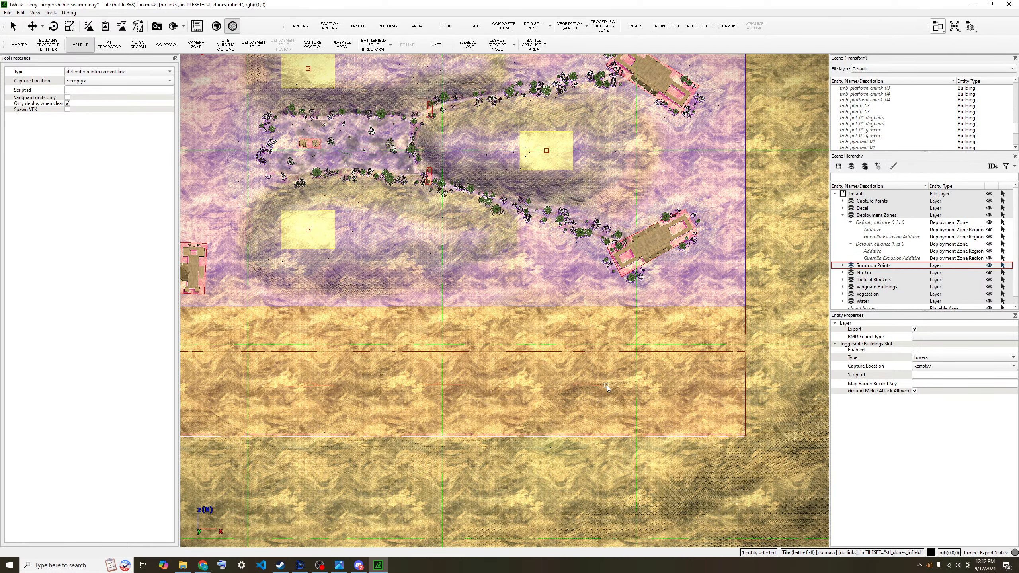
key("Return")
middle_click_drag(620, 404, 631, 404)
- Add one more reinforcement line further left, then leave line drawing
key("a")
key("s")
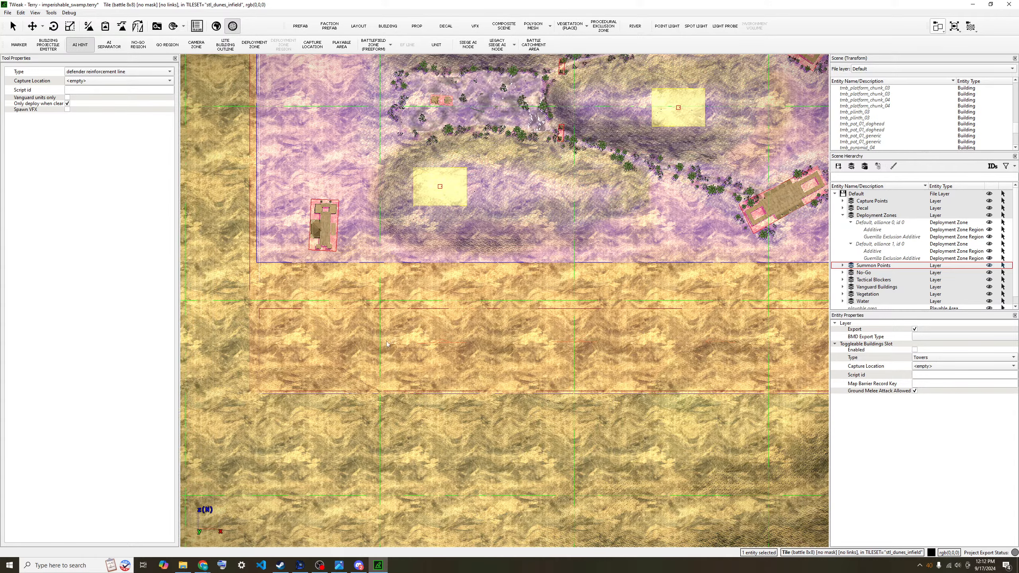
key("a")
scroll(361, 254, "up", 1)
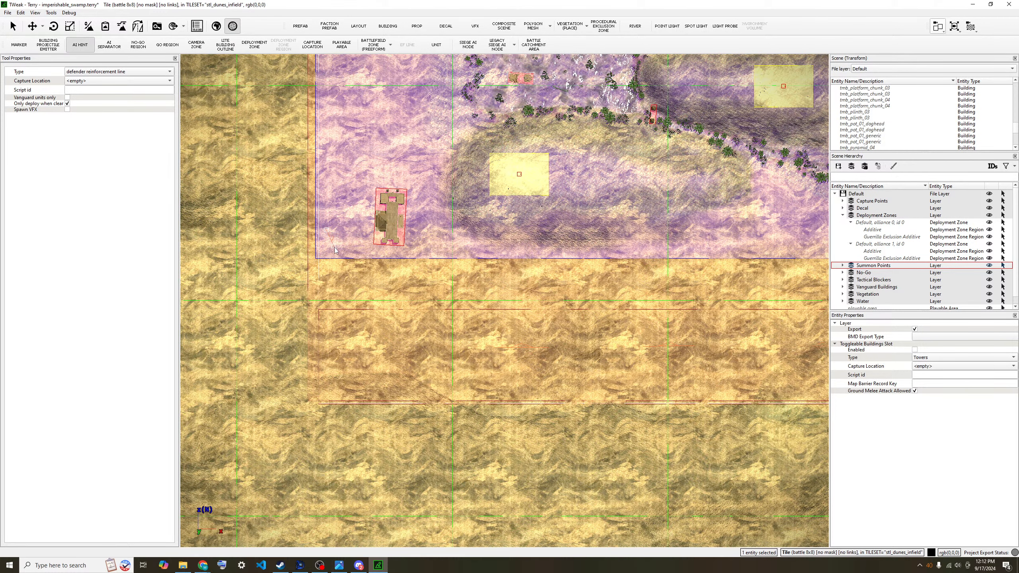
left_click(326, 230)
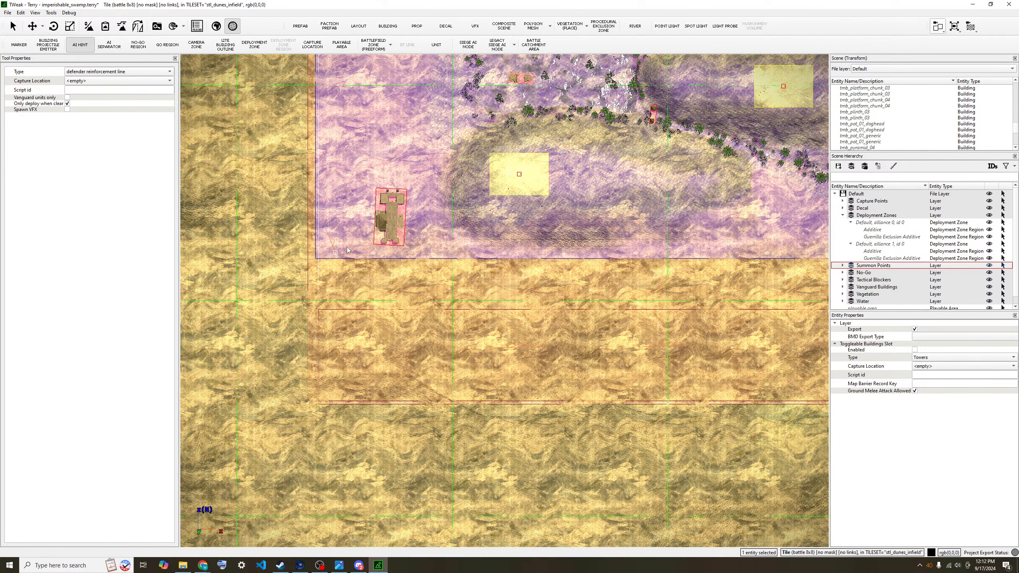
right_click(343, 258)
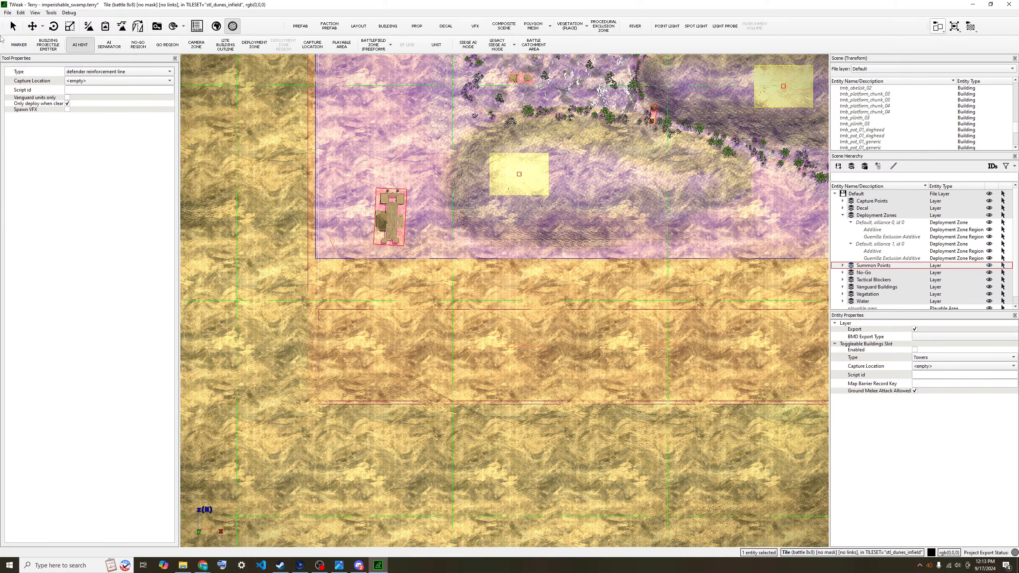
key("Escape")
- Make the latest line vanguard-only and set the hint tool to Vanguard units only and Only deploy when clear
left_click(331, 244)
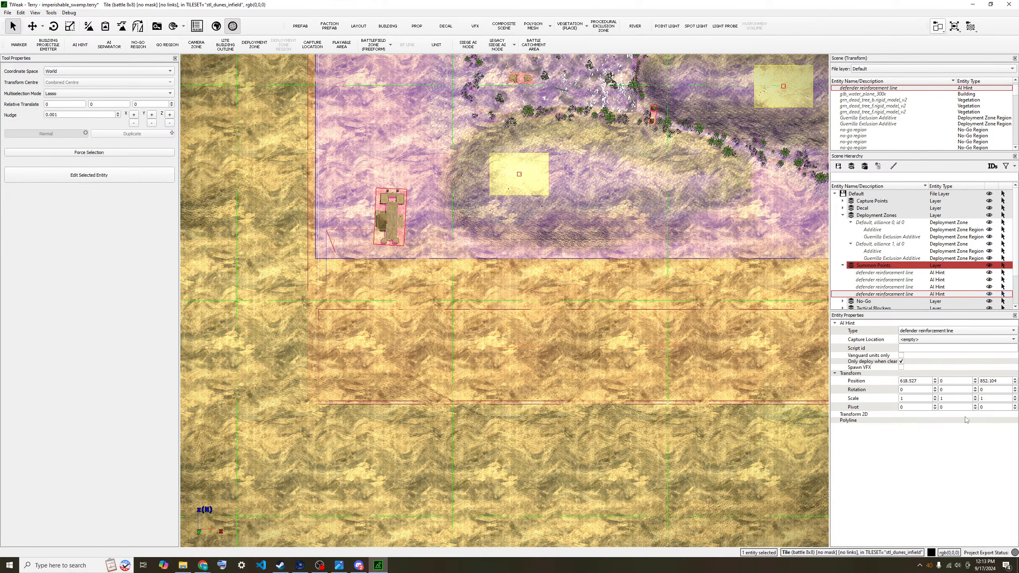
left_click(901, 355)
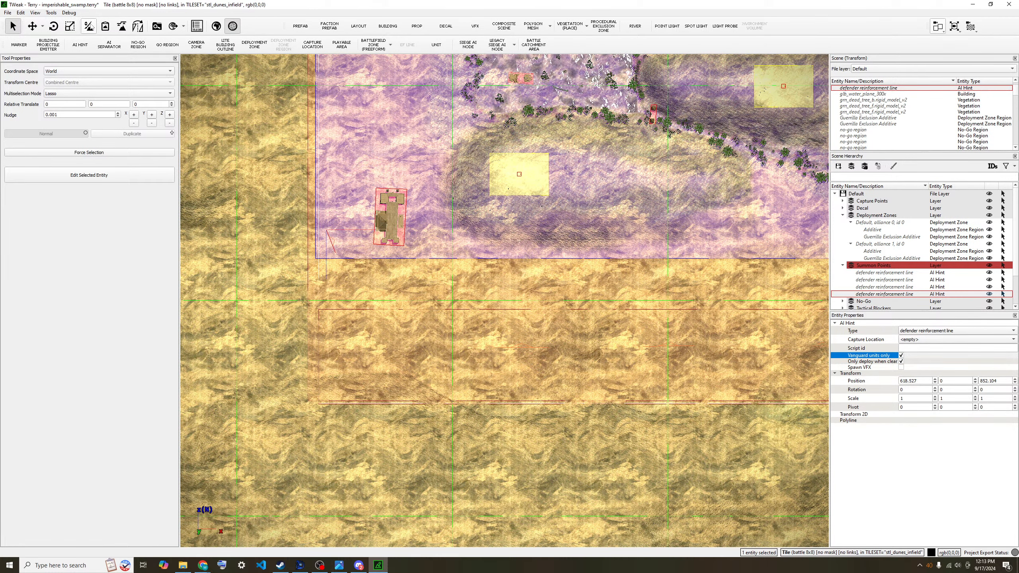
left_click(84, 50)
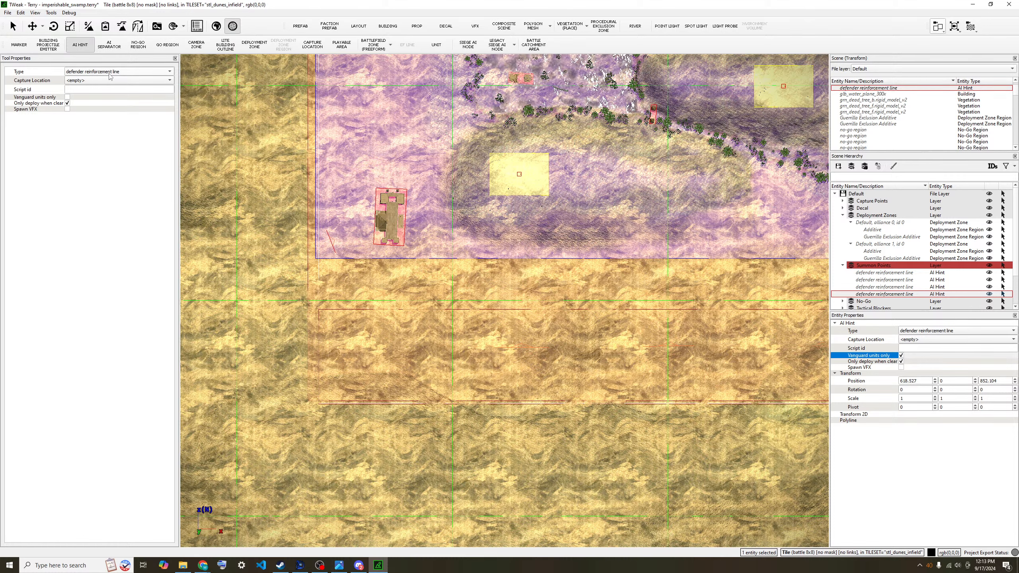
left_click(67, 103)
left_click(67, 97)
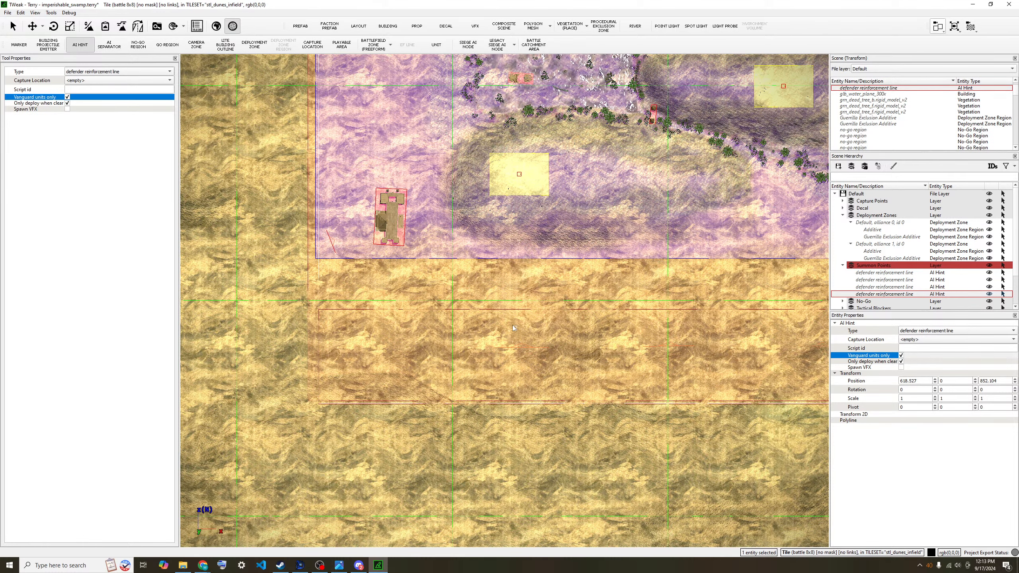
- Start a new hint line beside the lower-right building
scroll(513, 325, "down", 3)
key("d")
key("w")
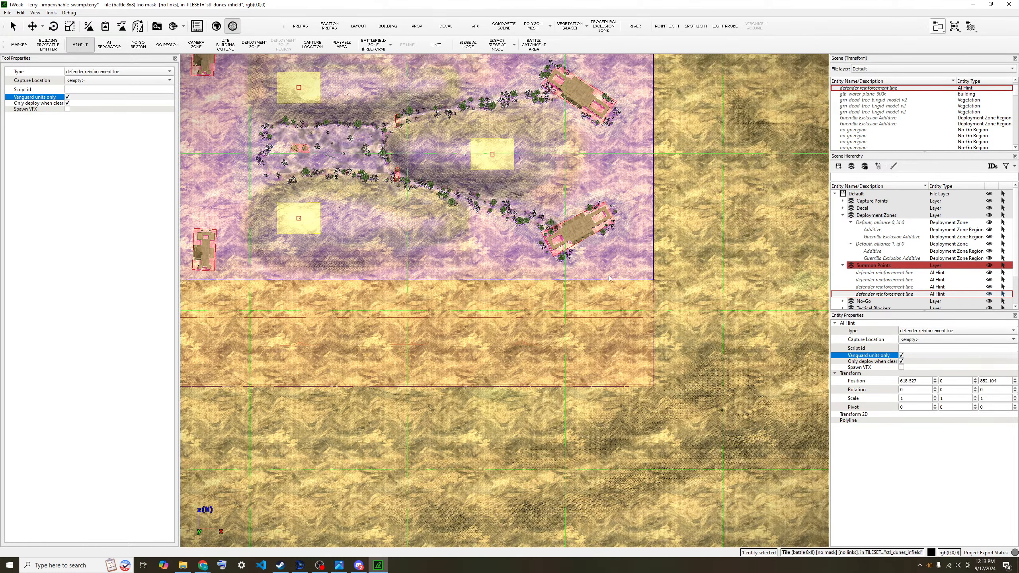
scroll(620, 271, "up", 1)
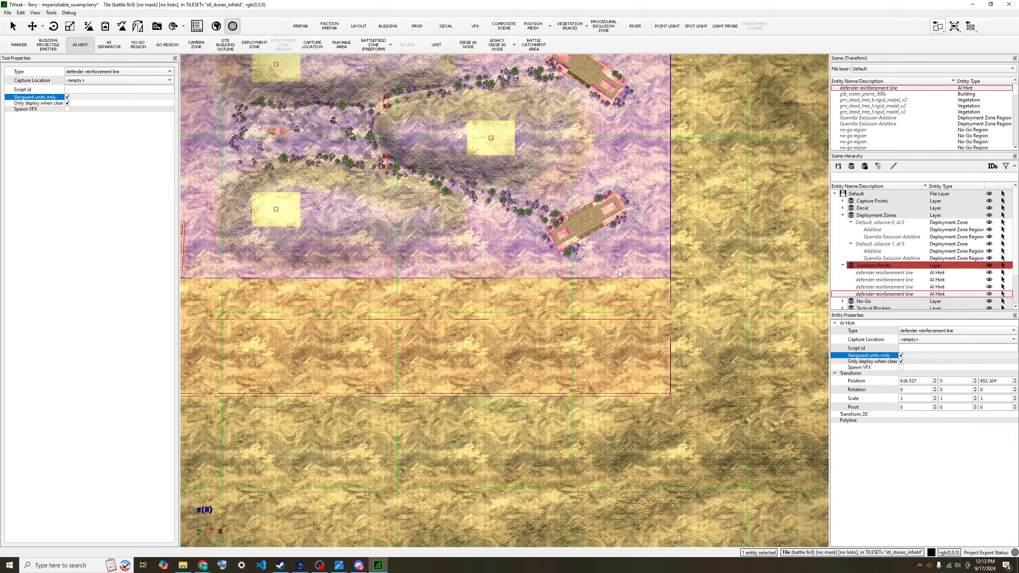
left_click(616, 263)
left_click(638, 248)
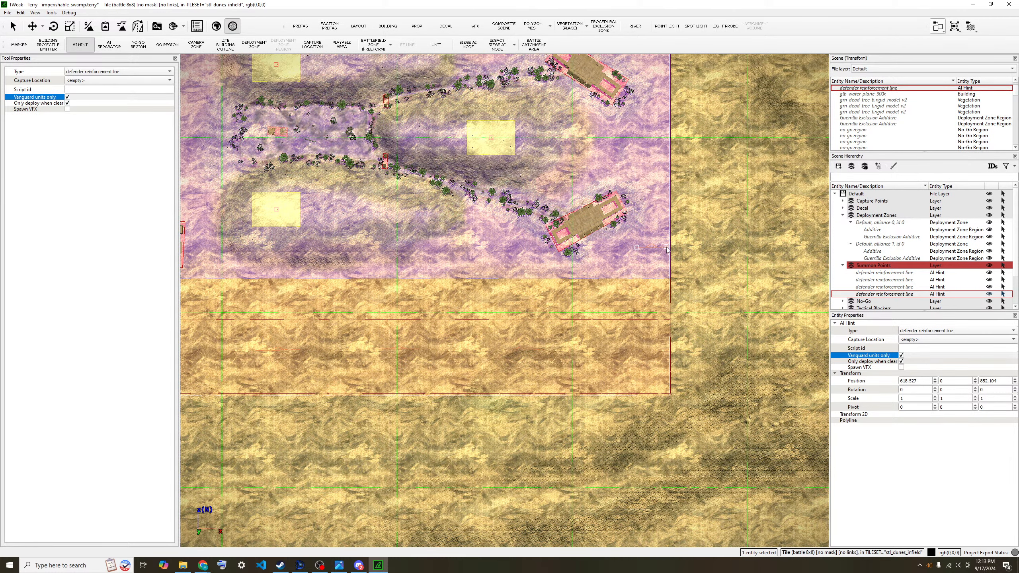
key("Escape")
left_click(626, 248)
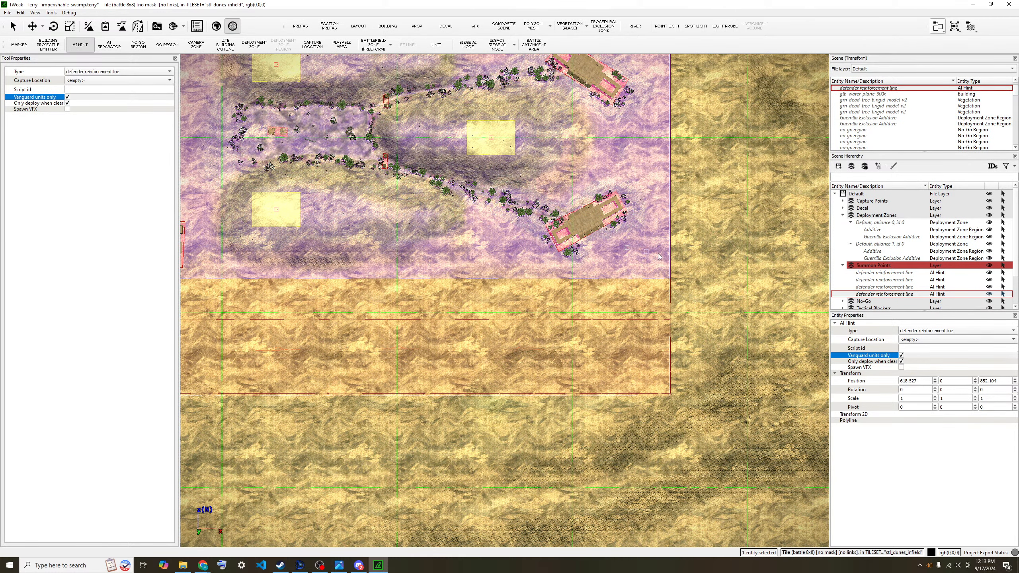
- Finish the new hint line and rename it def_vanguard
left_click(664, 248)
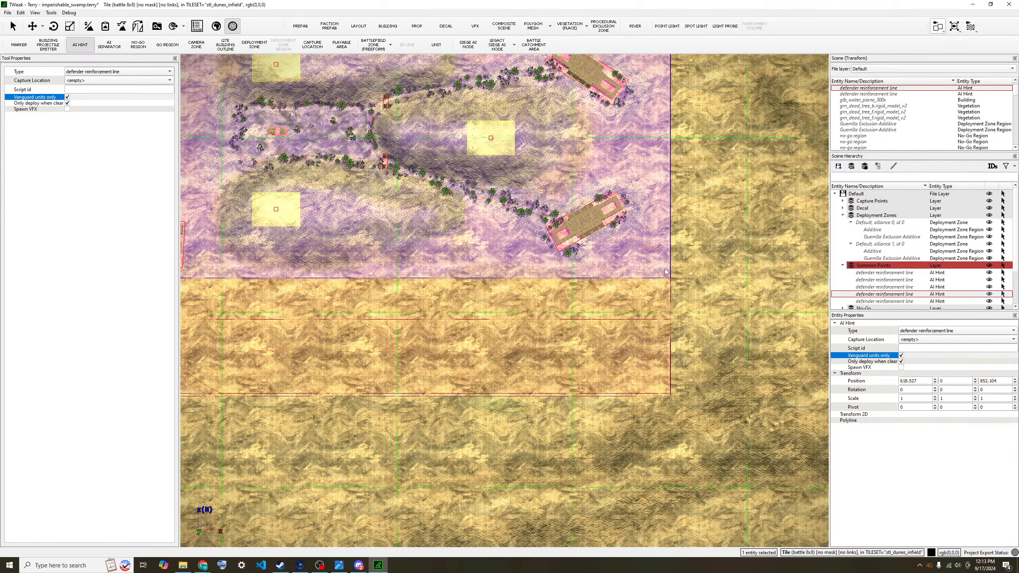
middle_click_drag(664, 248, 731, 238)
scroll(731, 237, "down", 1)
left_click(916, 296)
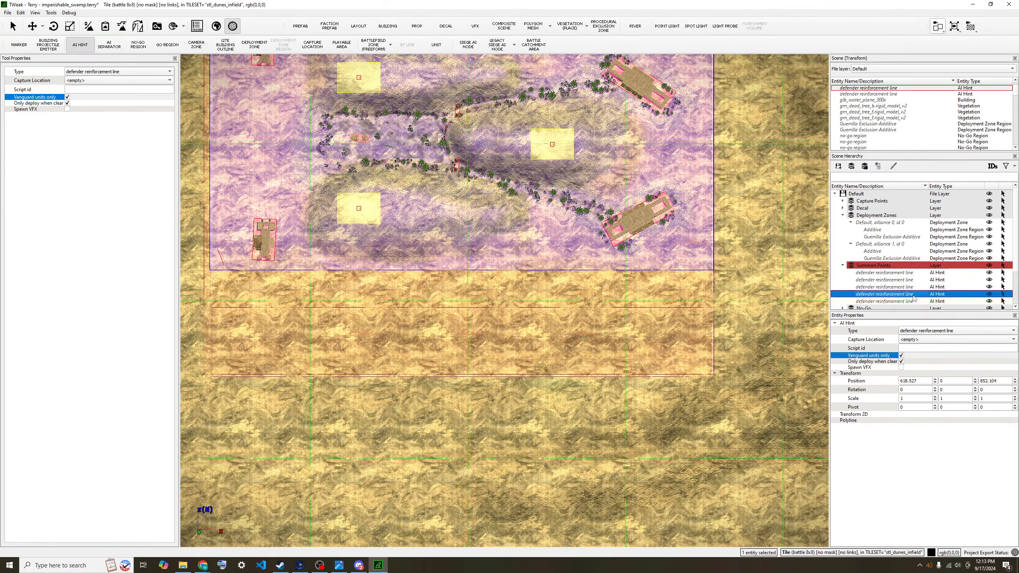
right_click(917, 296)
left_click(922, 323)
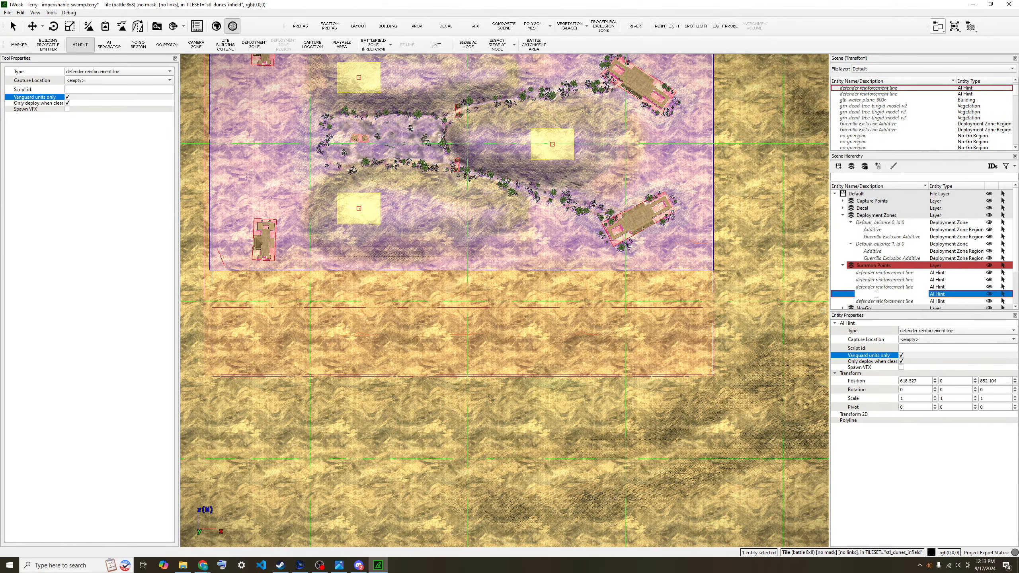
type("vanguard")
key("ctrl+a")
type("d")
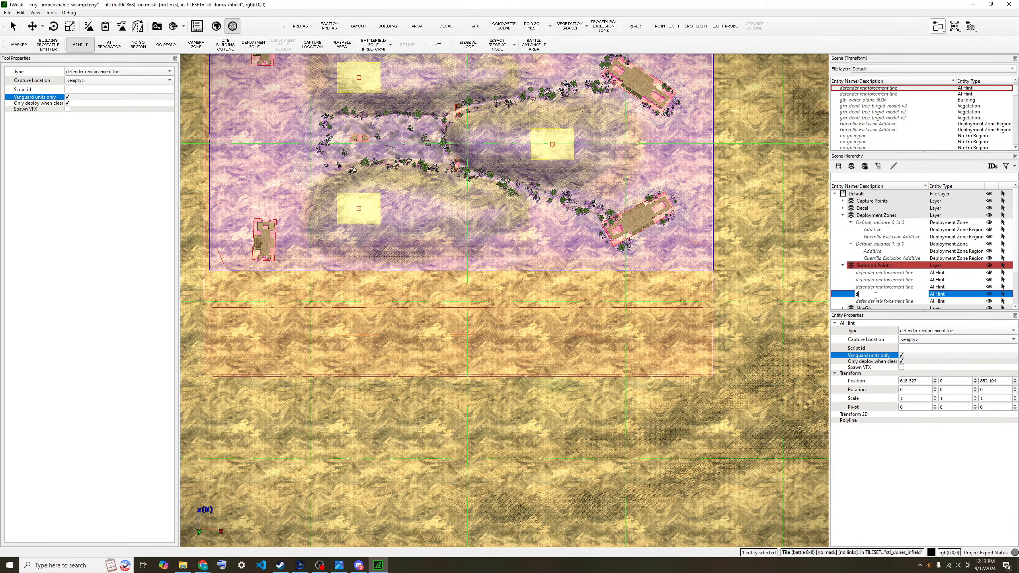
type("ef_vanguard")
key("Return")
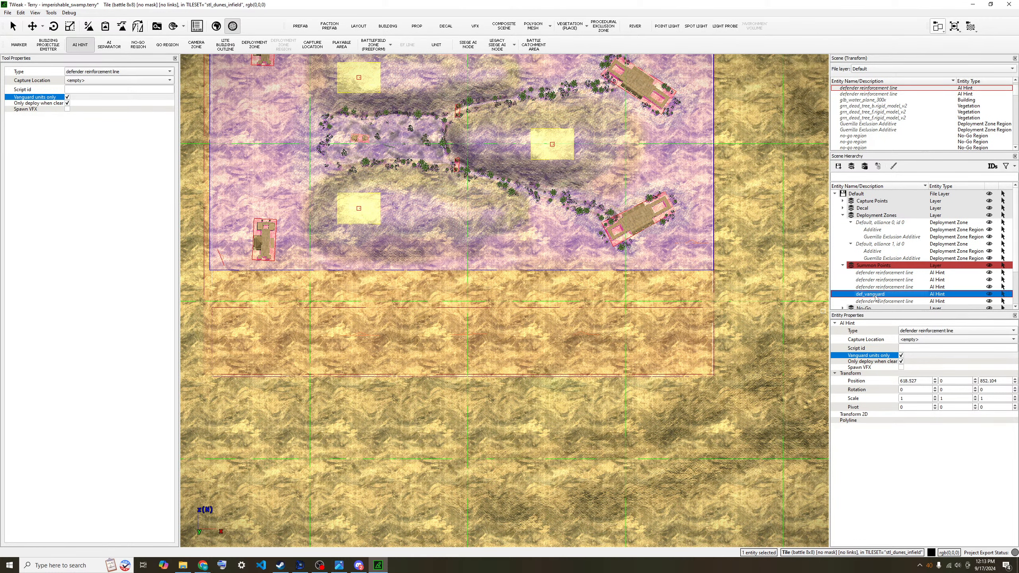
- Rename the last reinforcement line to def_vanguard as well, then zoom out
double_click(875, 298)
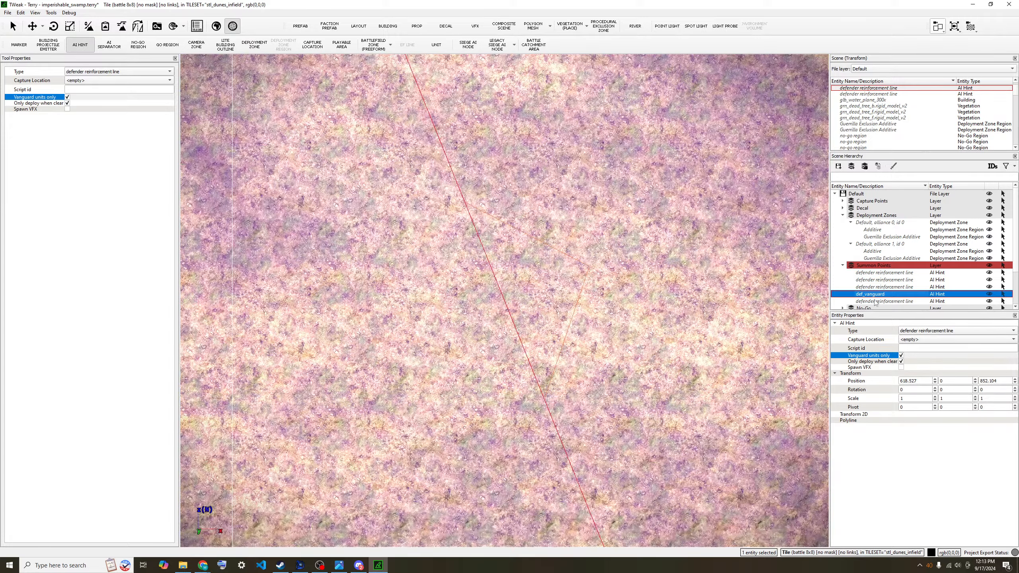
scroll(515, 323, "down", 6)
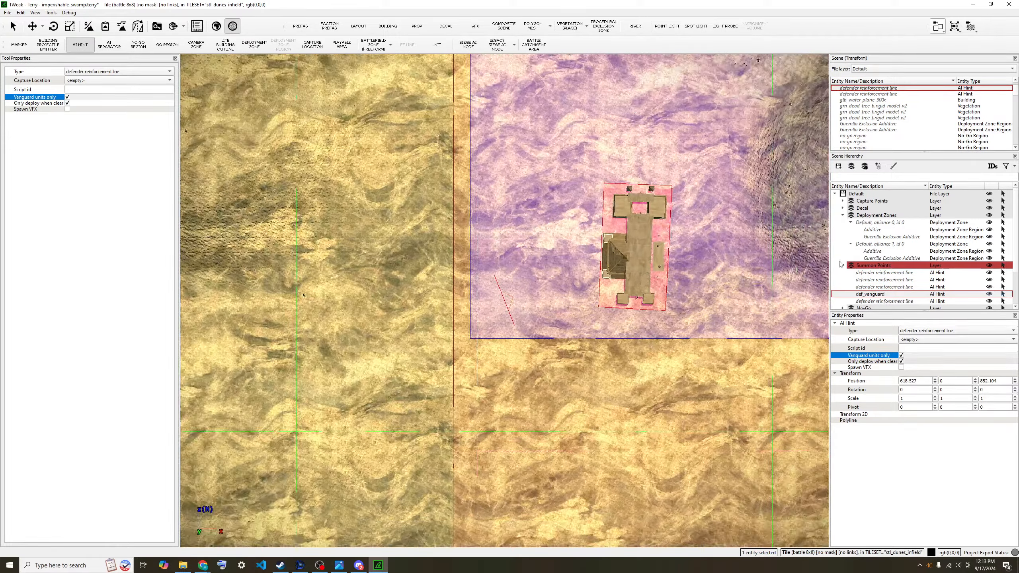
scroll(594, 277, "down", 2)
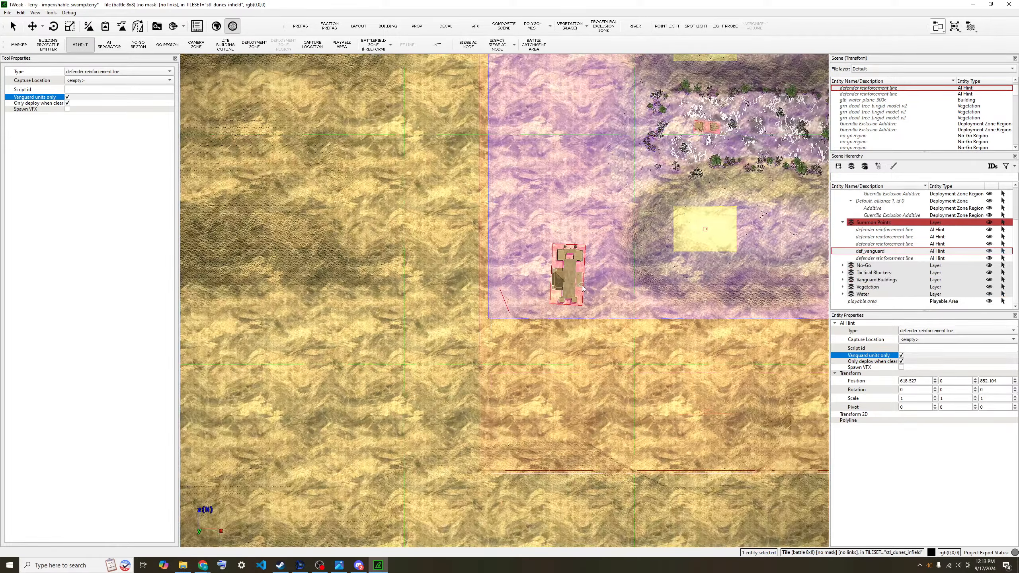
double_click(886, 258)
scroll(557, 328, "down", 6)
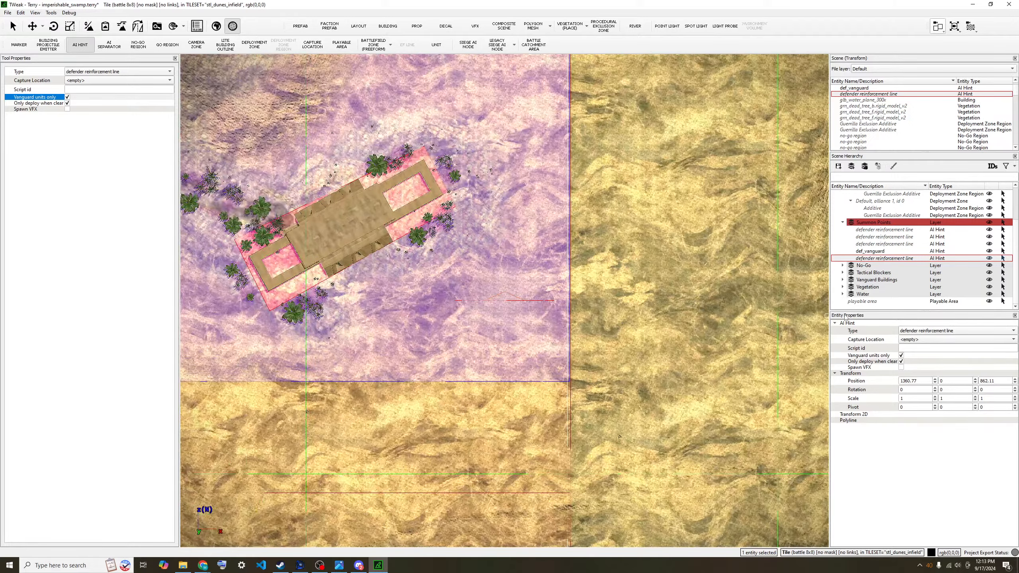
right_click(884, 258)
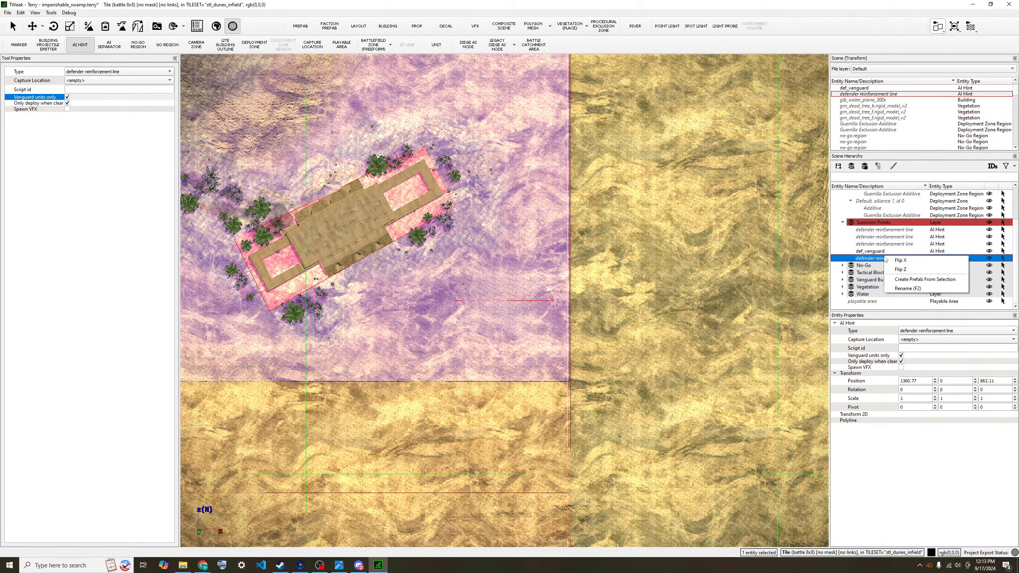
left_click(903, 288)
type("def_vanguard")
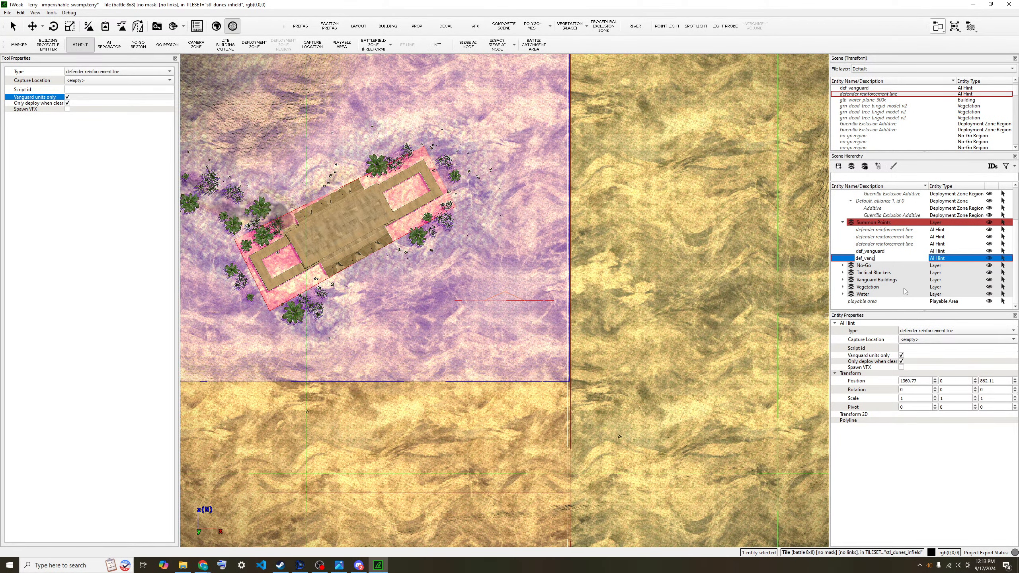
key("Return")
scroll(609, 394, "down", 3)
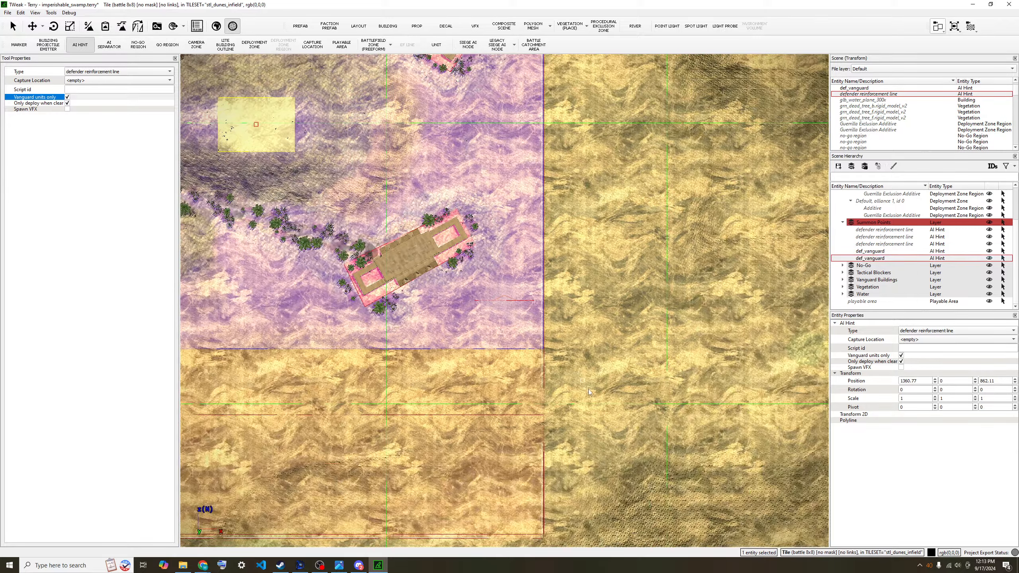
scroll(562, 374, "down", 2)
scroll(505, 343, "down", 4)
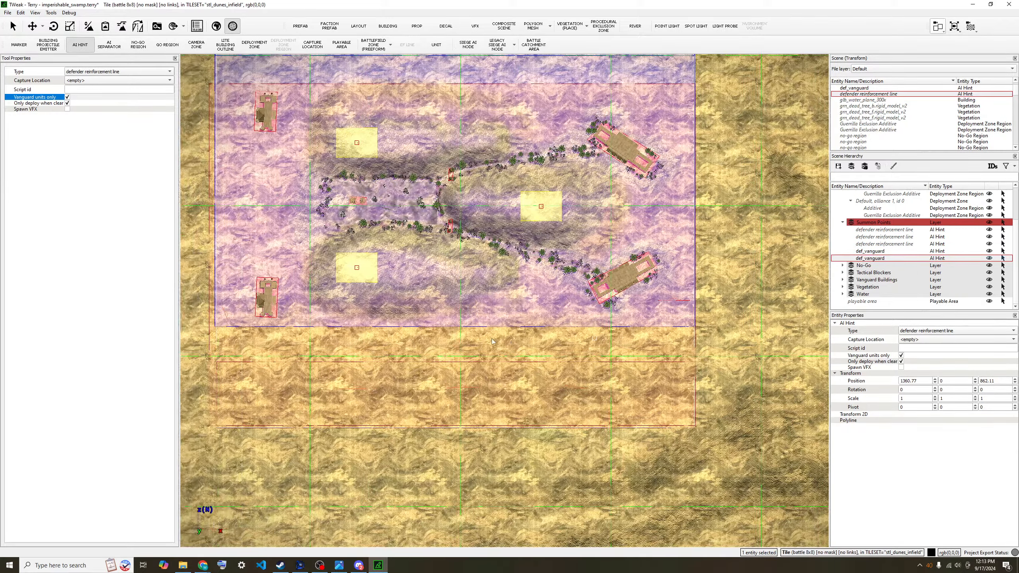
key("w")
key("s")
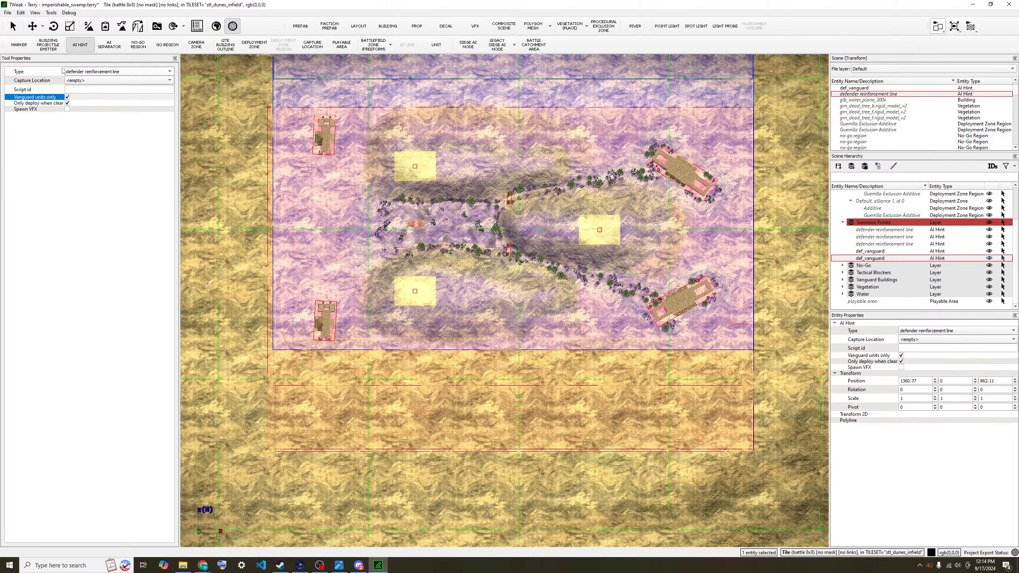
- Switch to the Select tool and pan the map toward the second def_vanguard hint line
left_click(12, 26)
scroll(258, 294, "up", 2)
key("a")
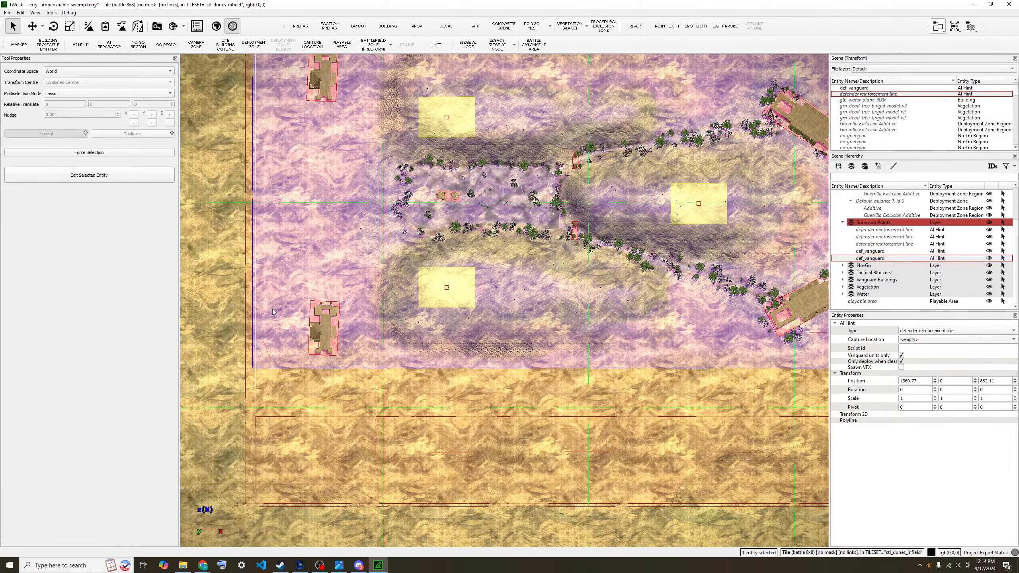
key("a")
scroll(289, 349, "up", 2)
- Select the second def_vanguard line, then bring up the WH3 Domination Map Making Guide
left_click(299, 353)
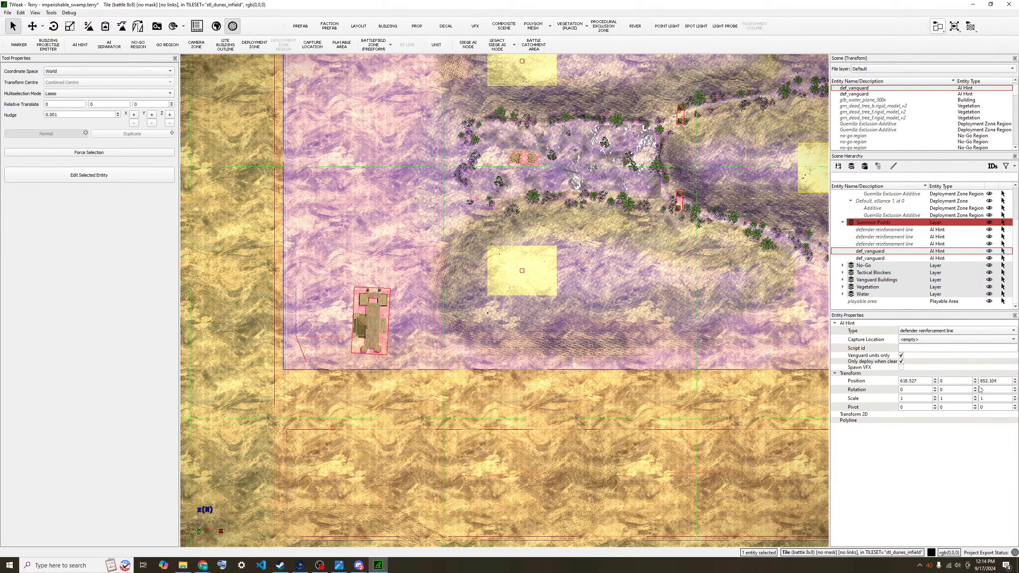
left_click(320, 565)
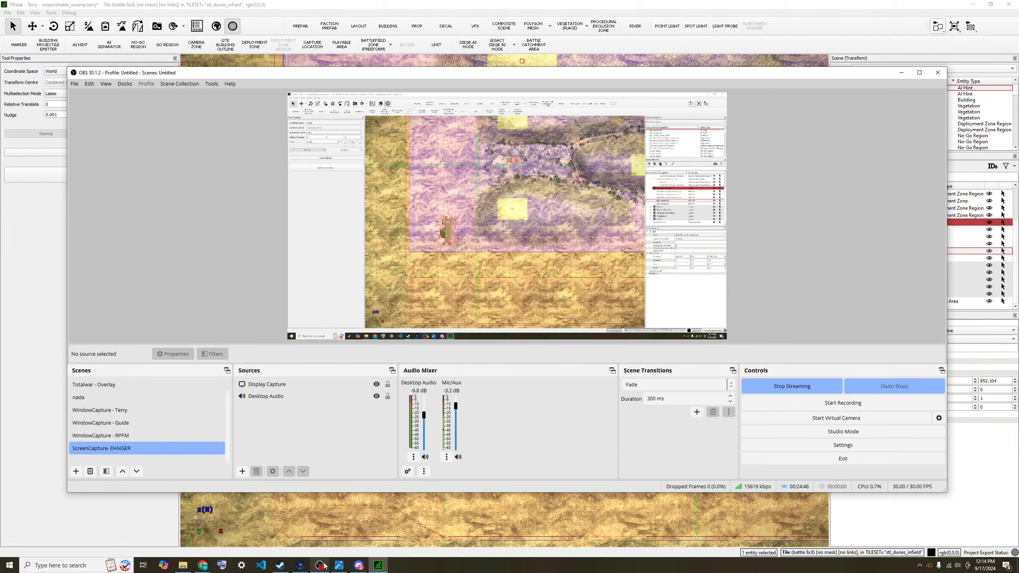
left_click(120, 425)
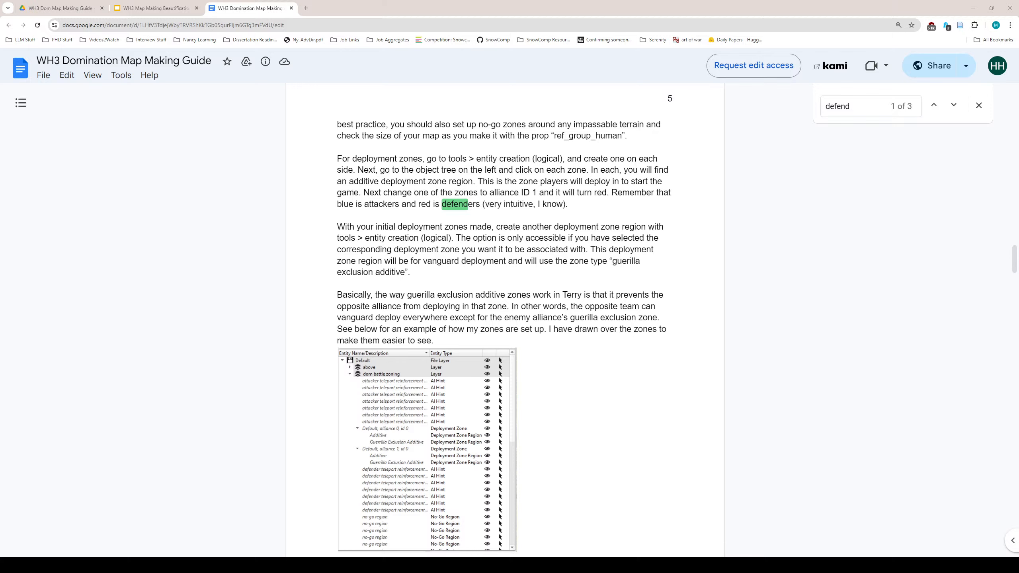
- Scroll the guide down to Section 4: Setting Up Teleport Points
left_click(157, 523)
scroll(538, 320, "down", 20)
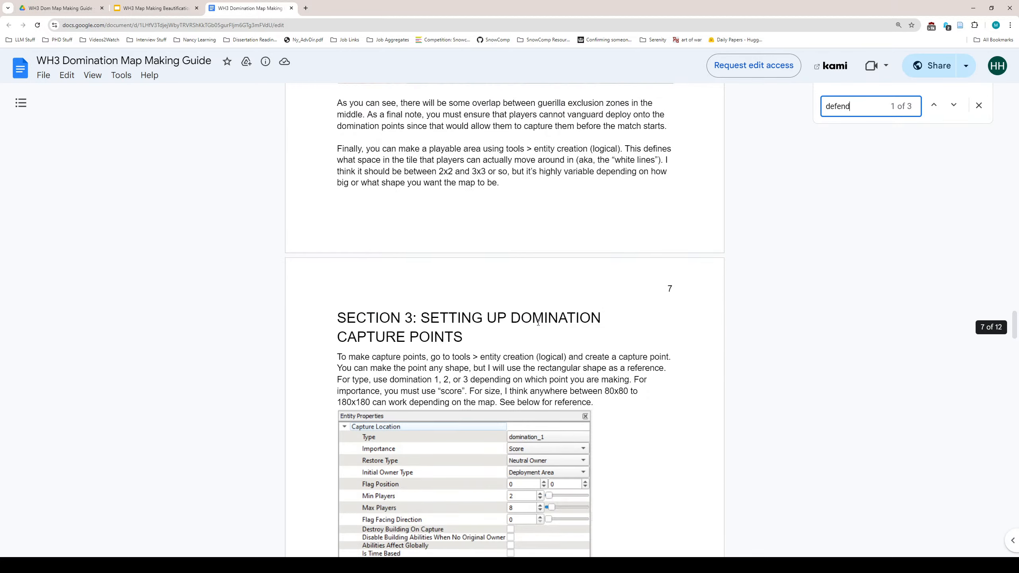
scroll(539, 328, "up", 10)
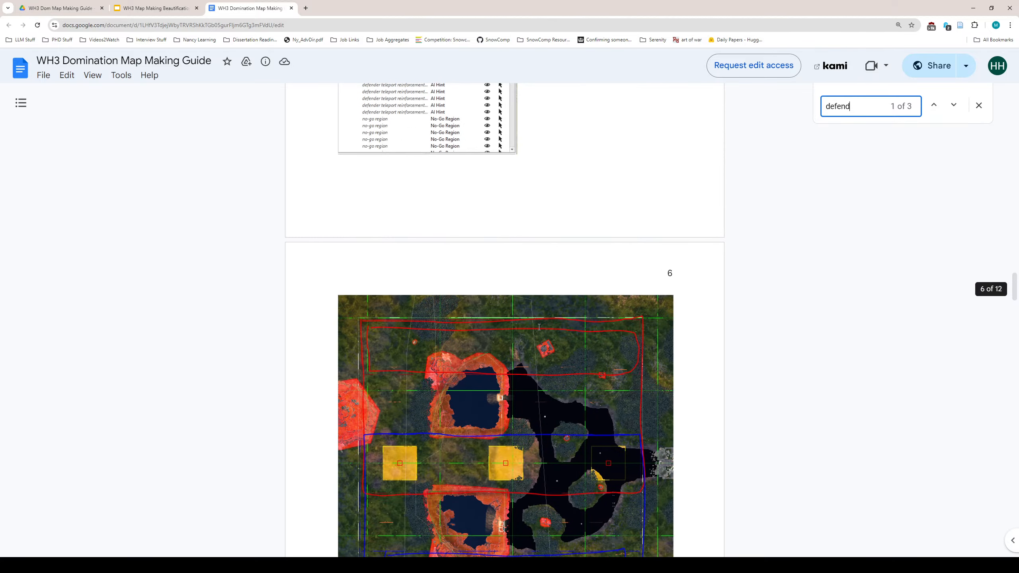
scroll(537, 331, "down", 10)
scroll(538, 331, "down", 10)
scroll(536, 331, "down", 4)
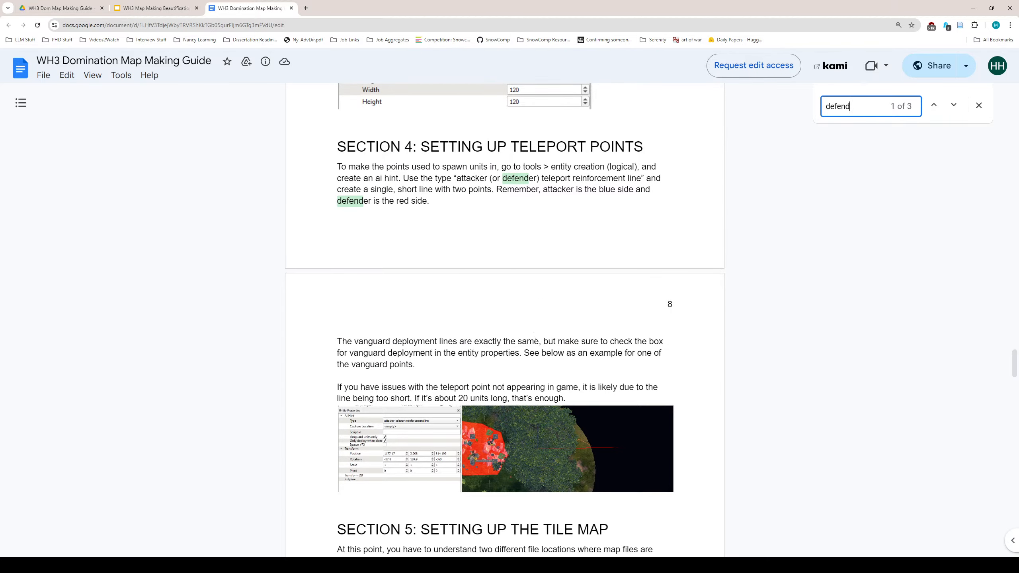
- Highlight the teleport reinforcement line type name, then the note "20 units long," on page 8
left_click_drag(493, 176, 639, 178)
left_click(640, 177)
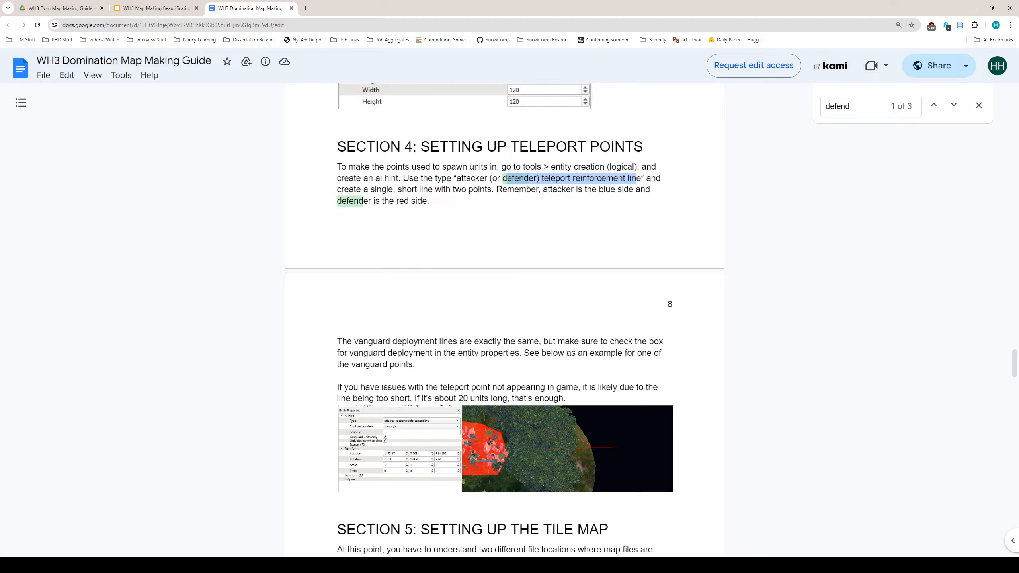
left_click_drag(458, 398, 510, 401)
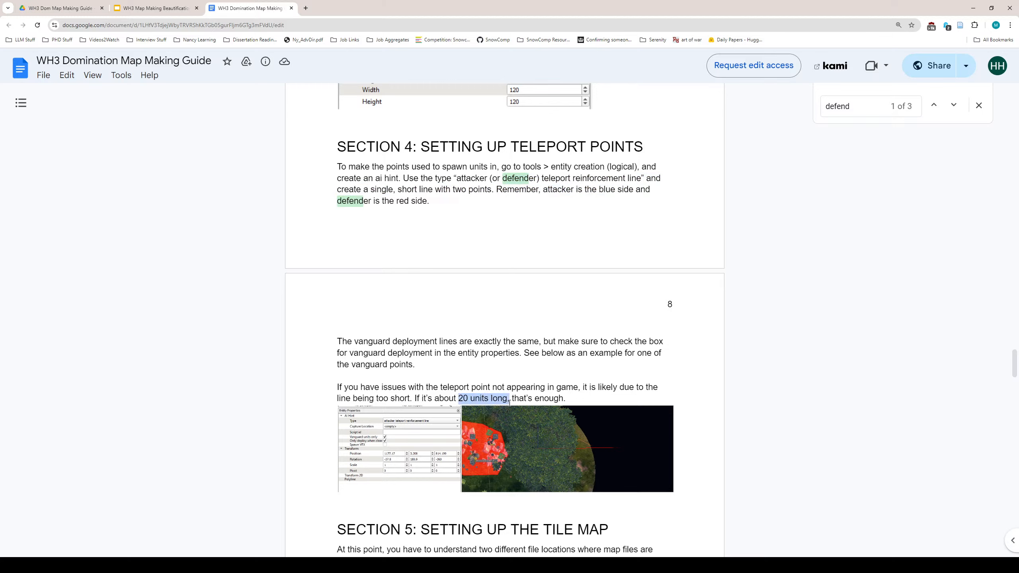
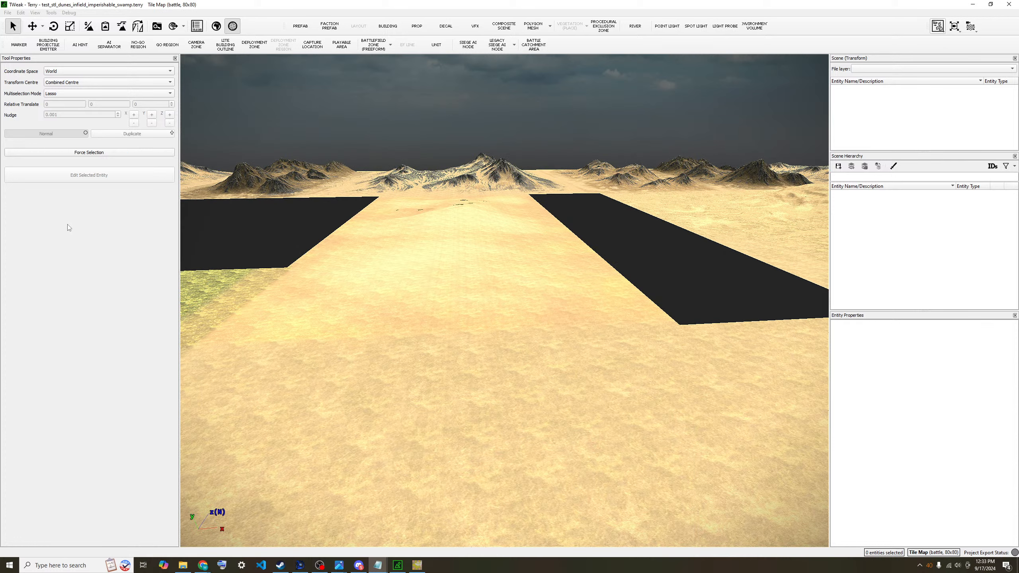
- Start processing the map with BOB and turn the view toward the green field
left_click(20, 13)
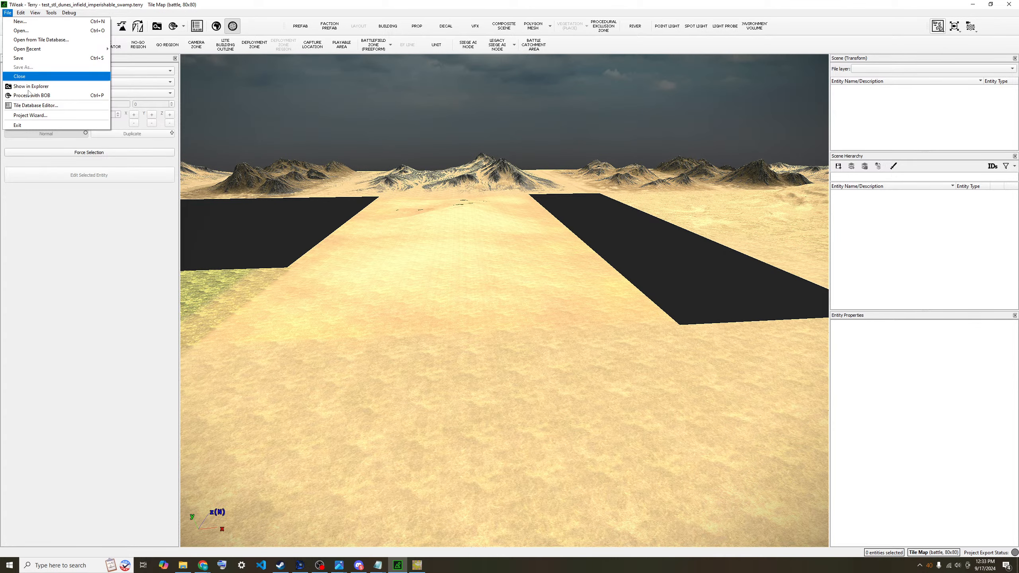
left_click(42, 129)
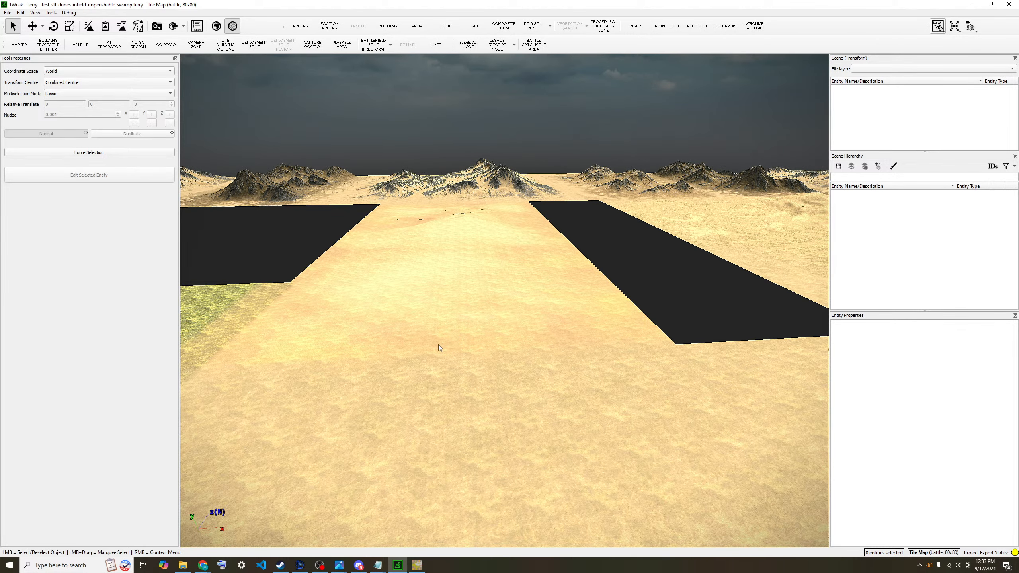
scroll(621, 253, "down", 2)
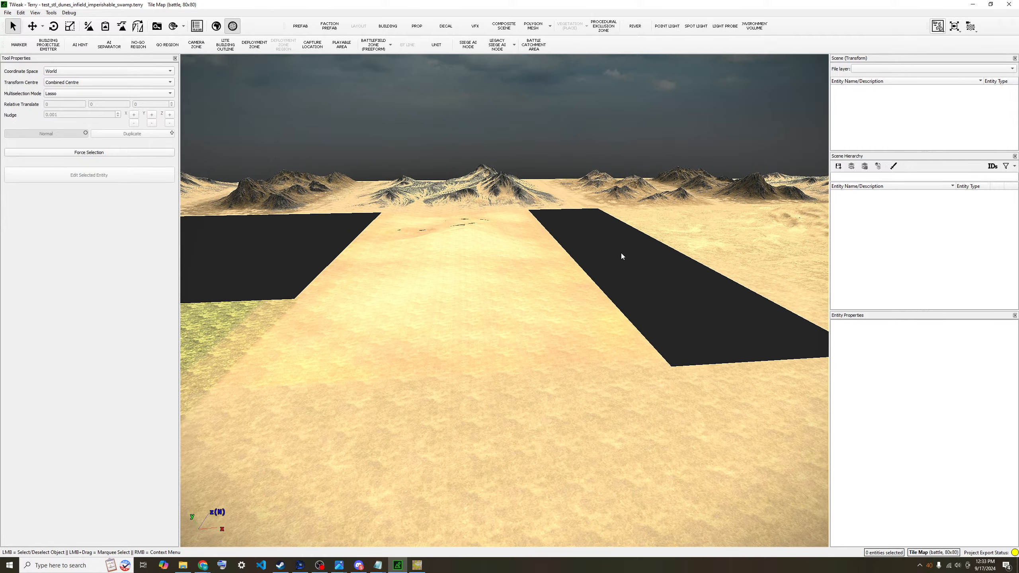
key("q")
key("q")
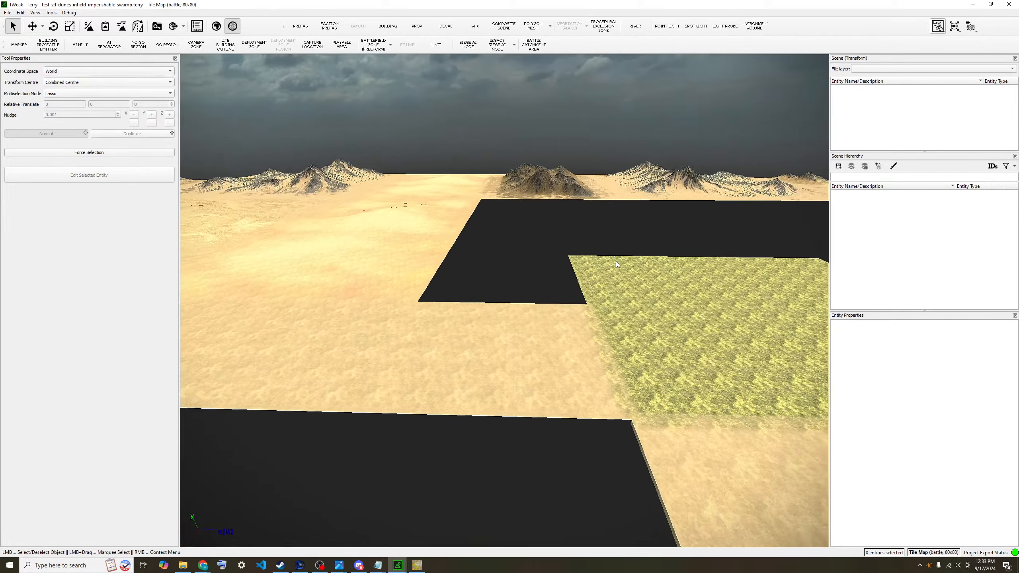
scroll(583, 287, "up", 5)
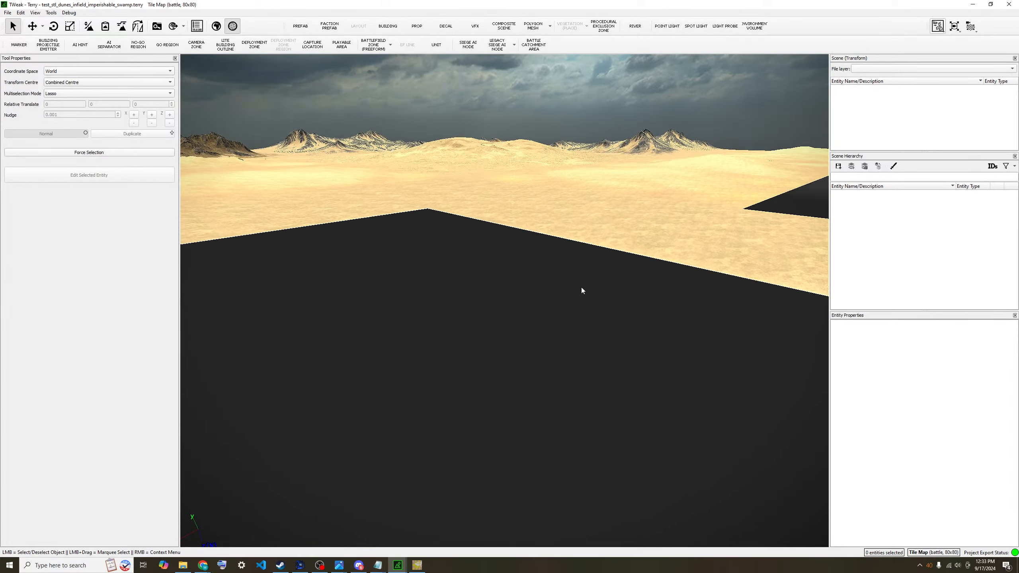
- Survey the sand, black empty tiles, mountains and grass field, then choose to open a project file
key("q")
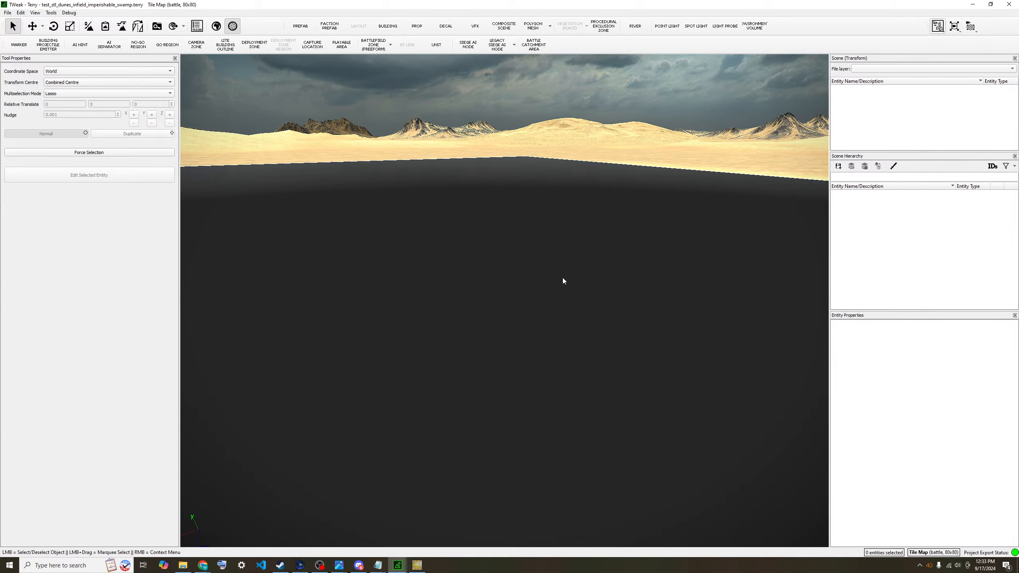
scroll(552, 281, "down", 5)
key("q")
key("q")
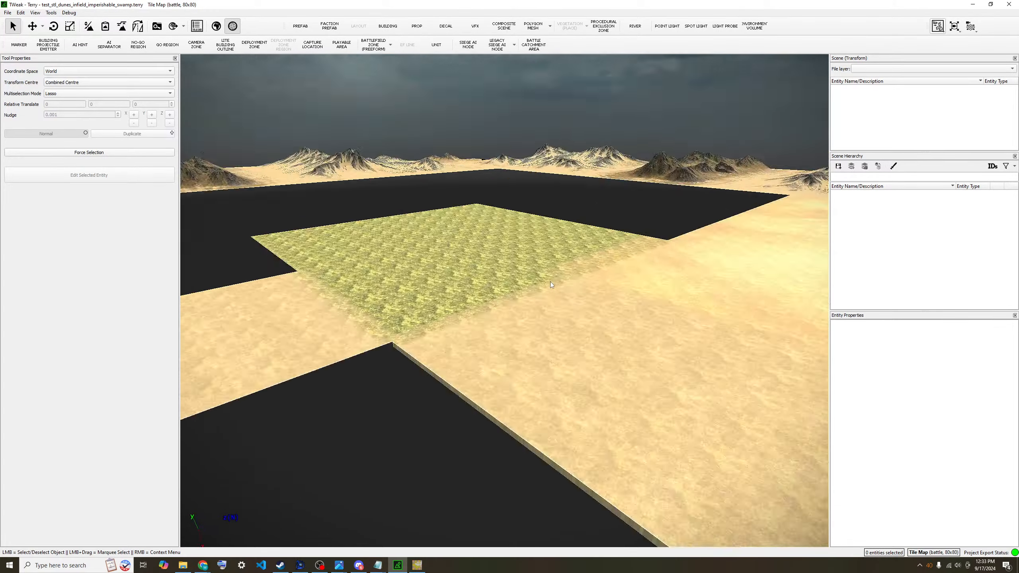
key("e")
key("e")
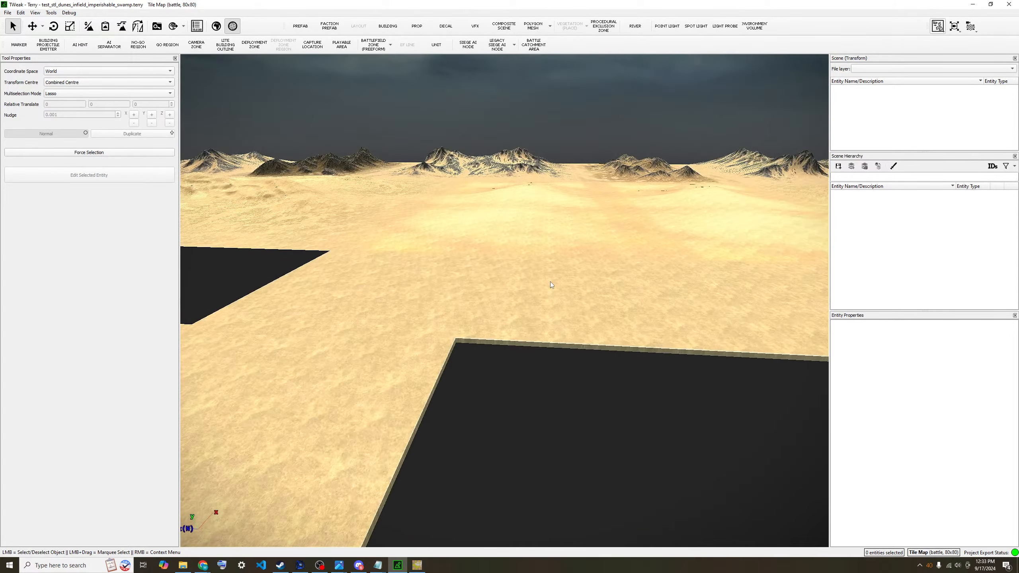
left_click(8, 13)
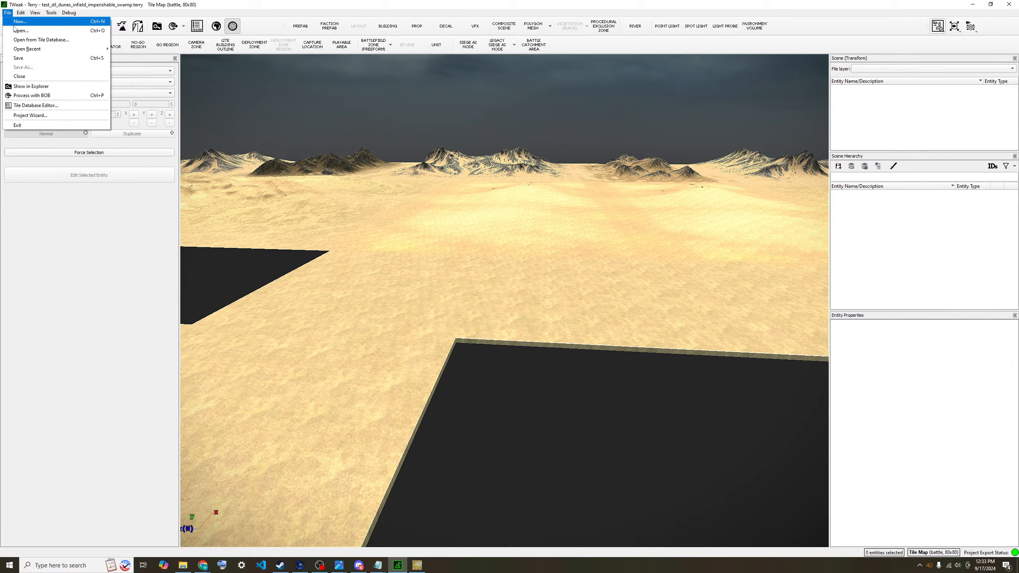
left_click(14, 33)
- Reopen test_stl_dunes_infield_imperishable_swamp.terry, accepting the default load options
left_click(75, 76)
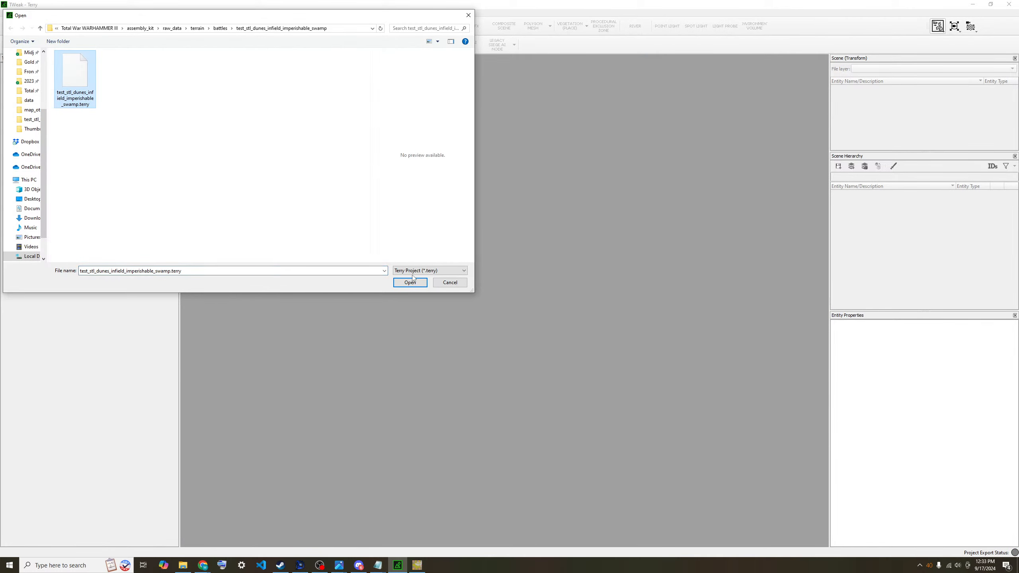
left_click(419, 286)
left_click(524, 357)
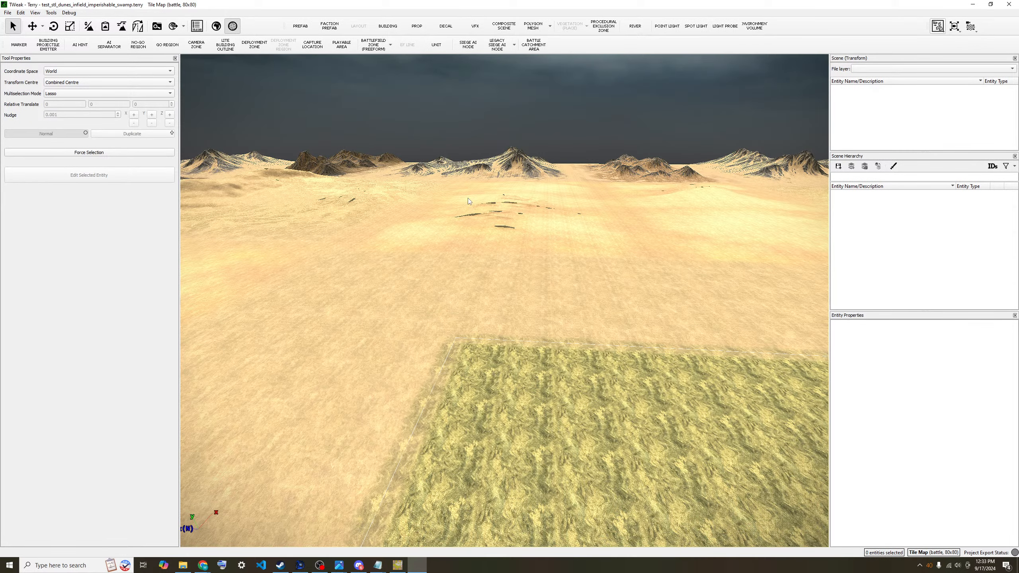
- Swing the camera across the desert and mountains and sink toward the grass area until its edge runs level
key("q")
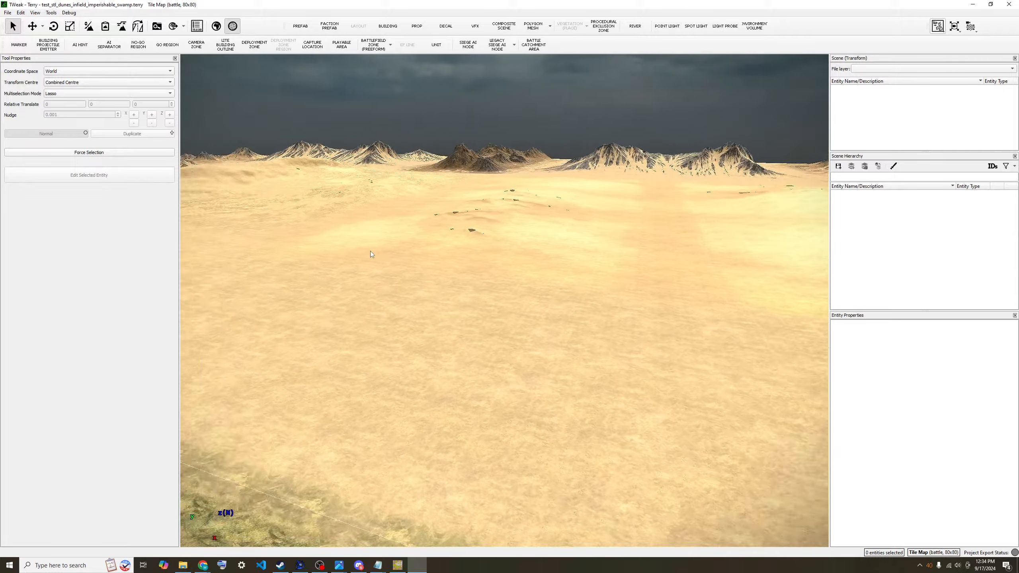
key("q")
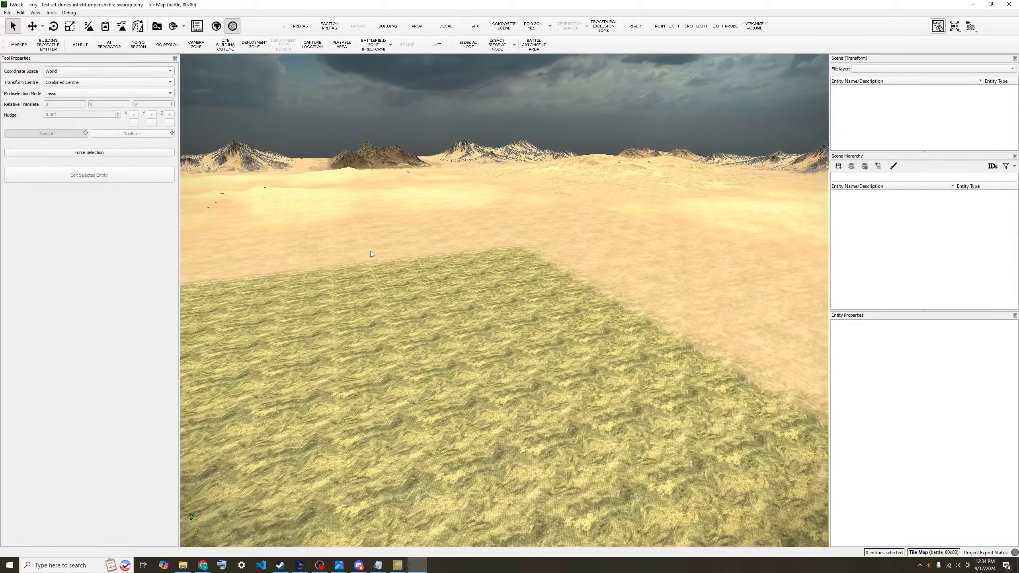
key("q")
scroll(367, 251, "up", 5)
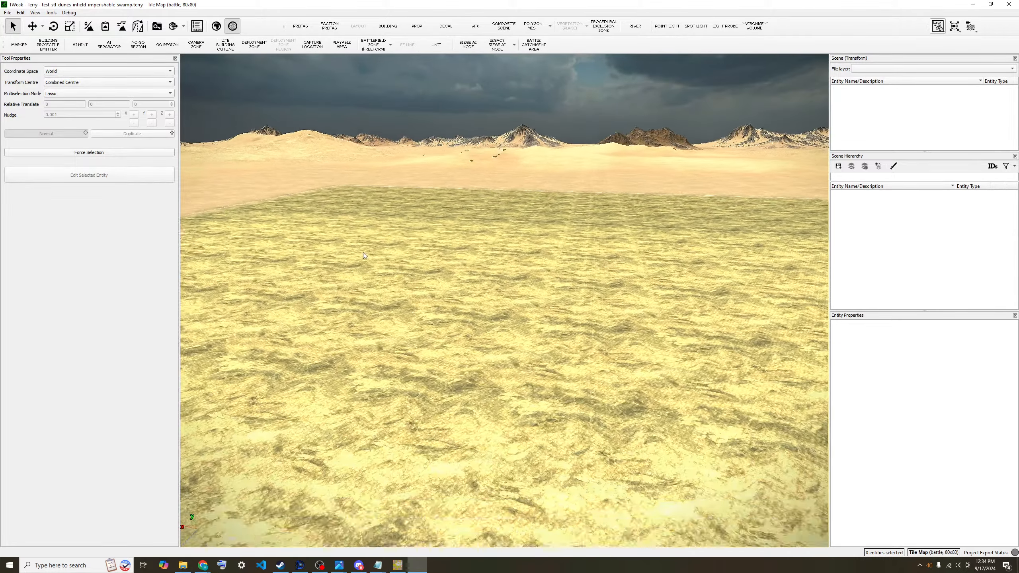
scroll(363, 252, "up", 3)
scroll(356, 253, "down", 4)
key("e")
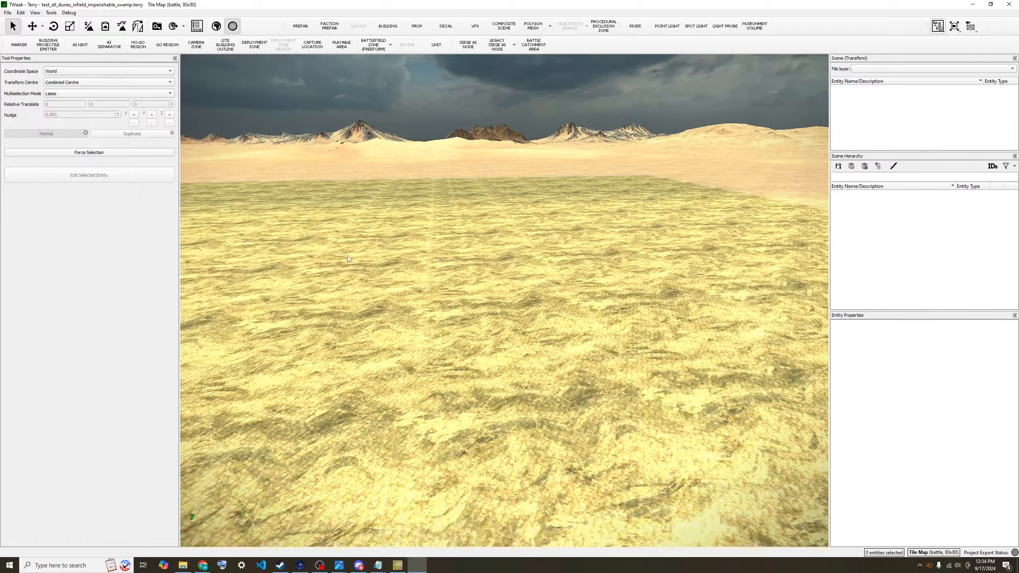
key("e")
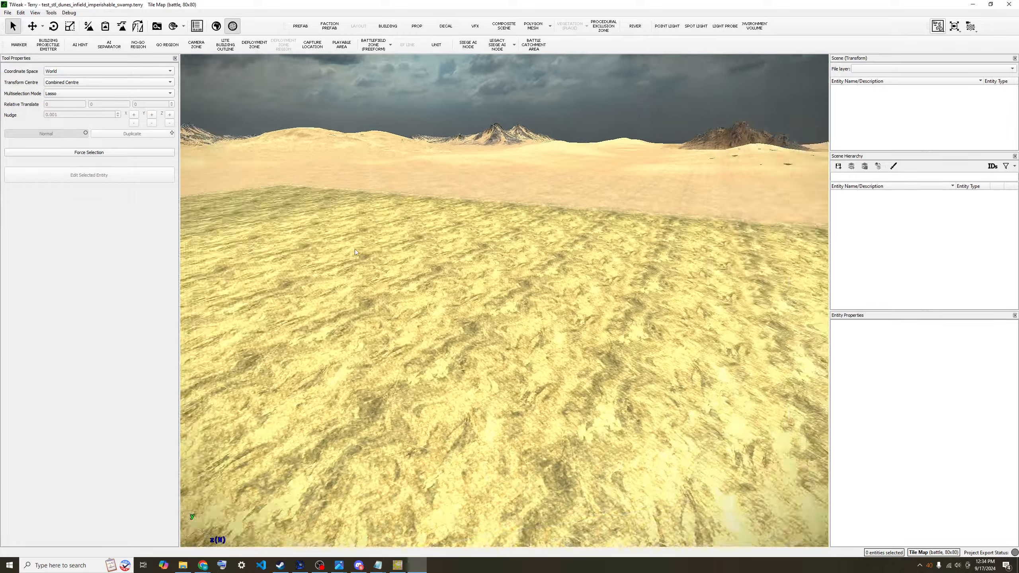
scroll(355, 253, "down", 5)
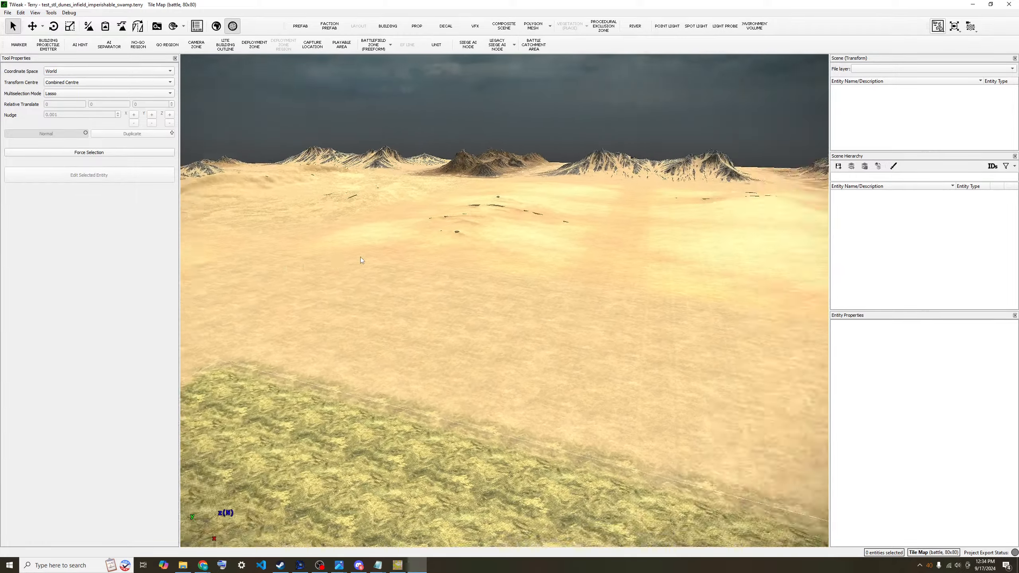
key("e")
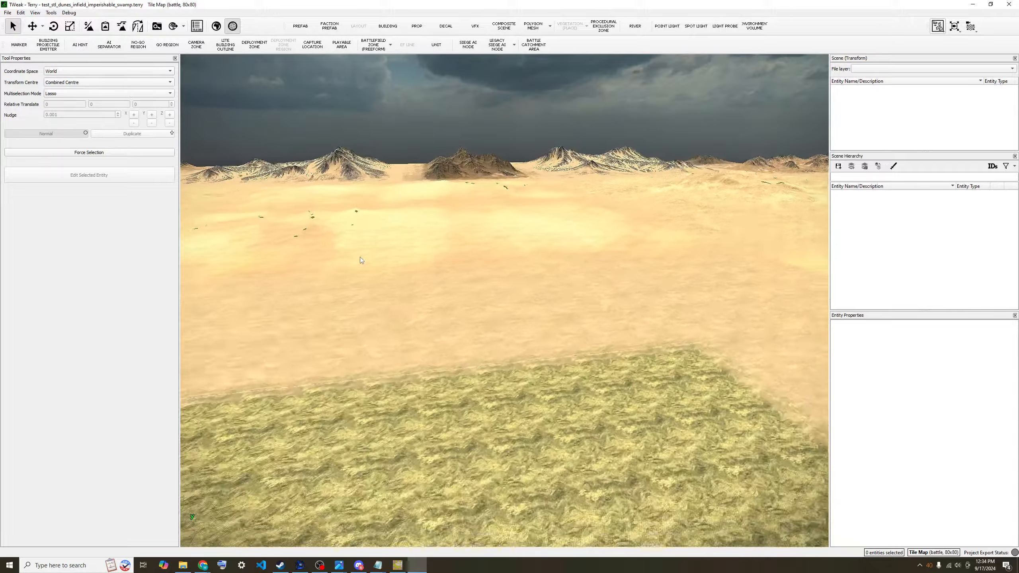
key("e")
- Back away to see the patch's corner, then fly forward over the grass patch
key("s")
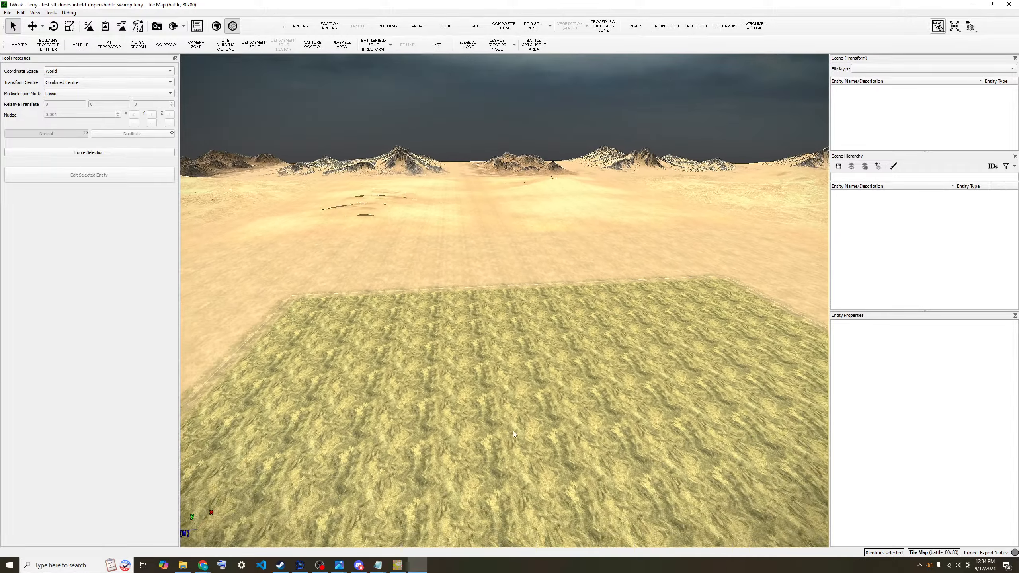
key("s")
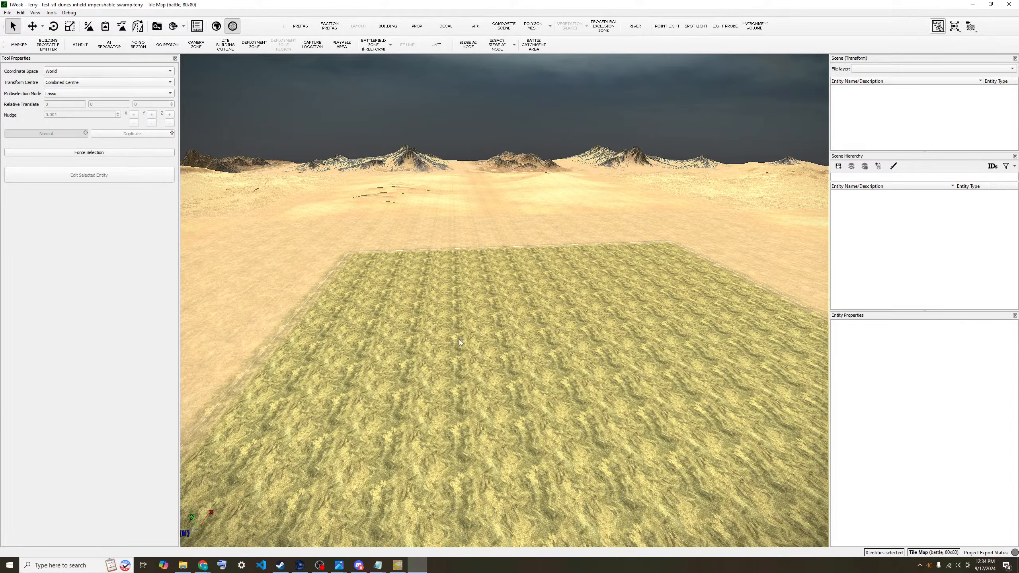
scroll(460, 339, "up", 5)
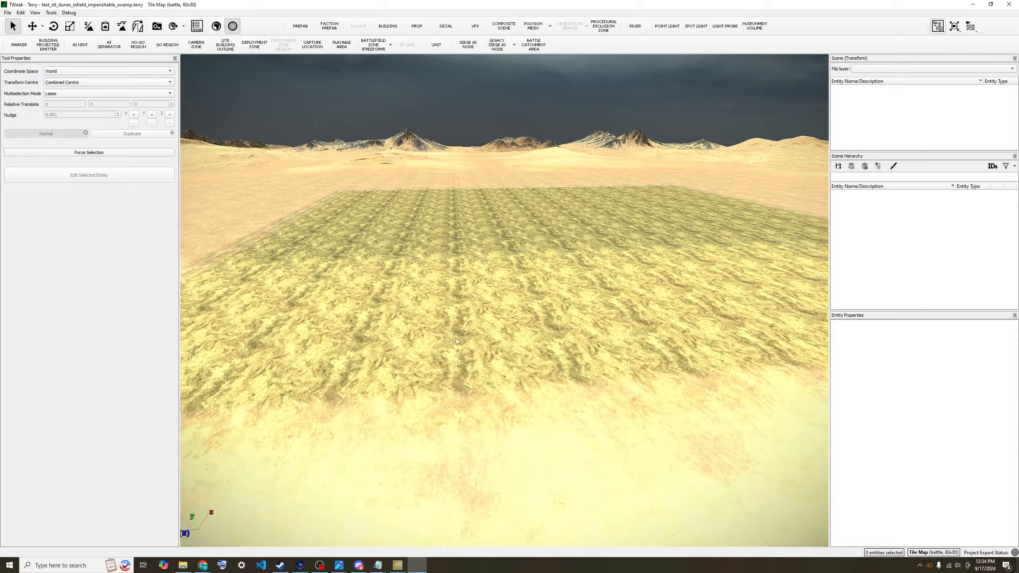
scroll(456, 338, "up", 6)
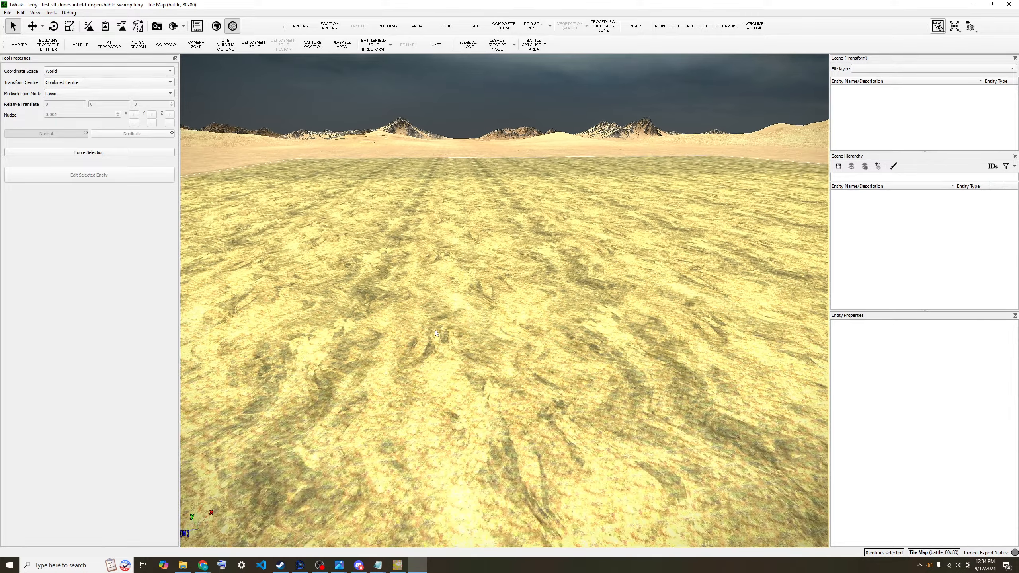
scroll(435, 330, "down", 6)
key("q")
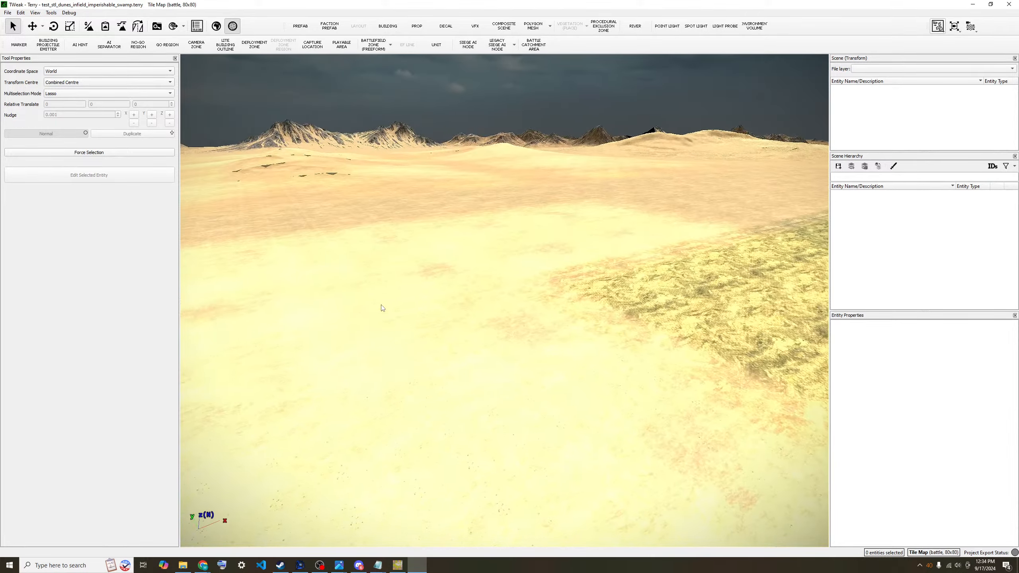
key("e")
key("w")
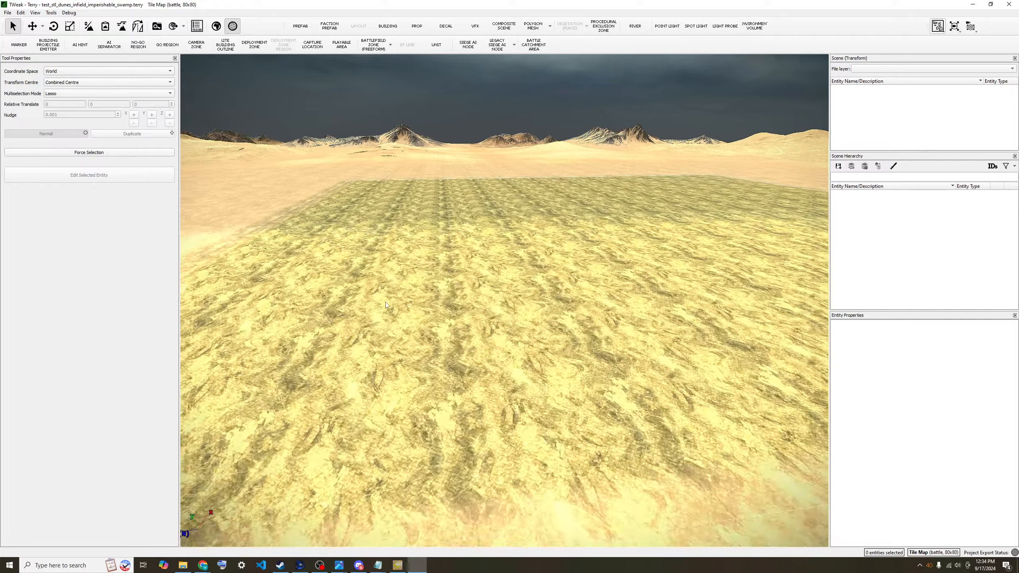
key("e")
key("w")
key("q")
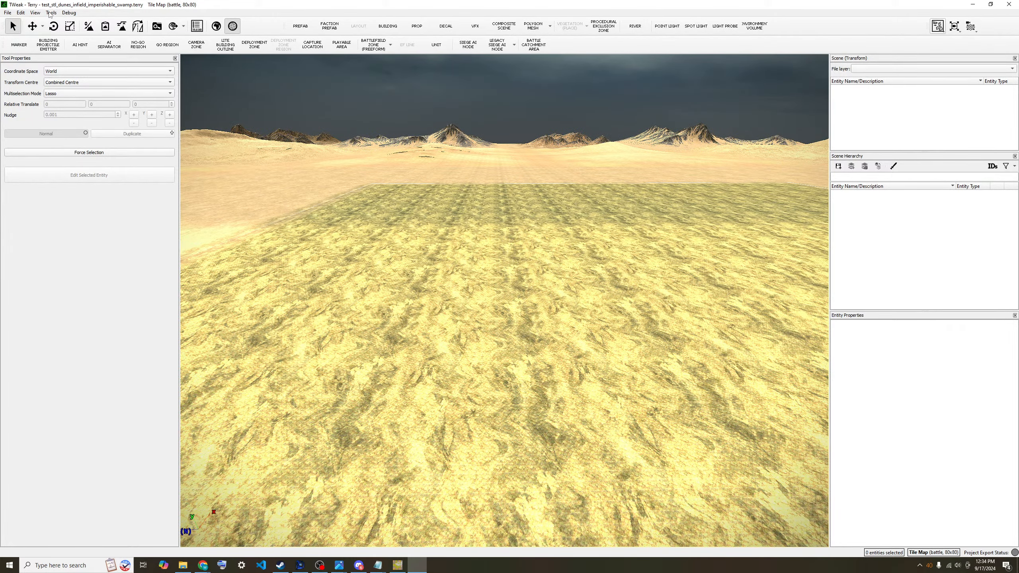
- Open and dismiss the File menu, reposition the camera over the terrain, then reopen the menus
left_click(9, 13)
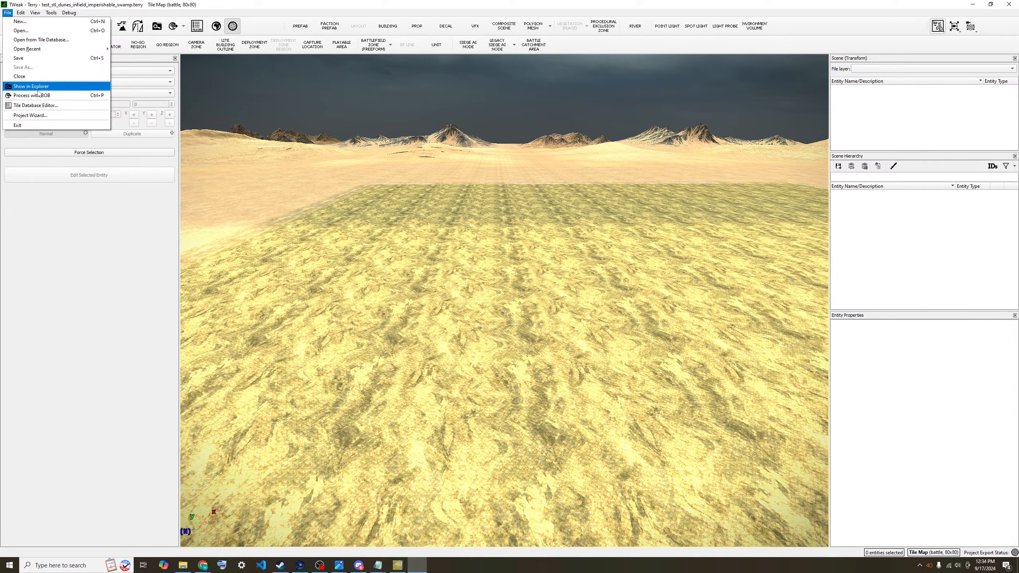
left_click(230, 194)
scroll(587, 355, "down", 3)
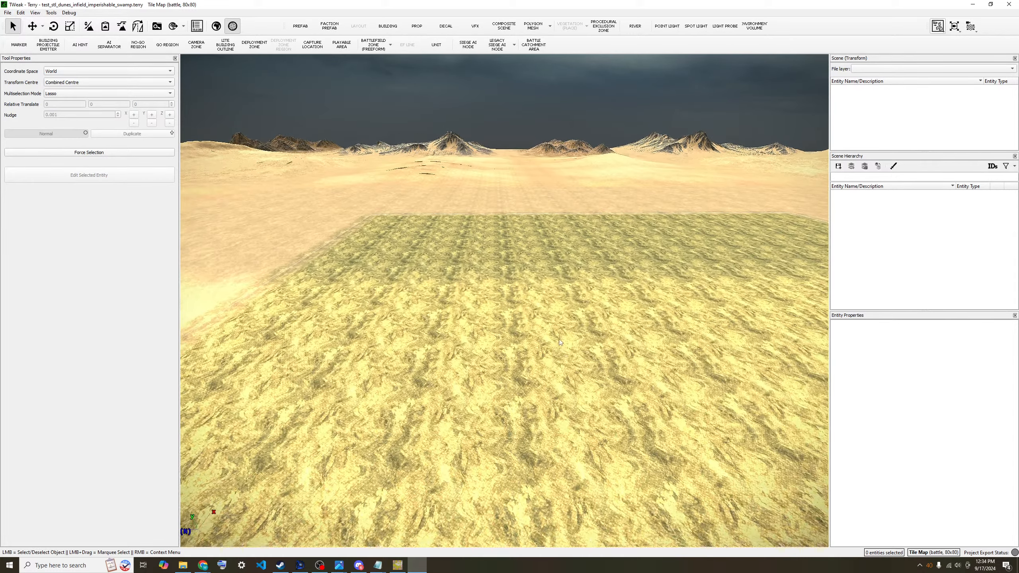
key("e")
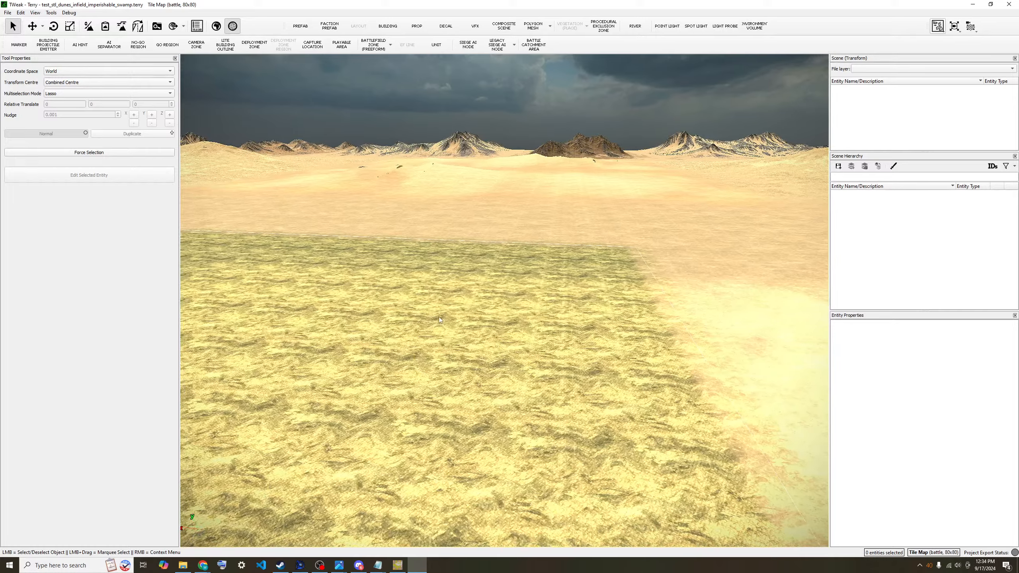
key("a")
key("s")
scroll(446, 341, "up", 3)
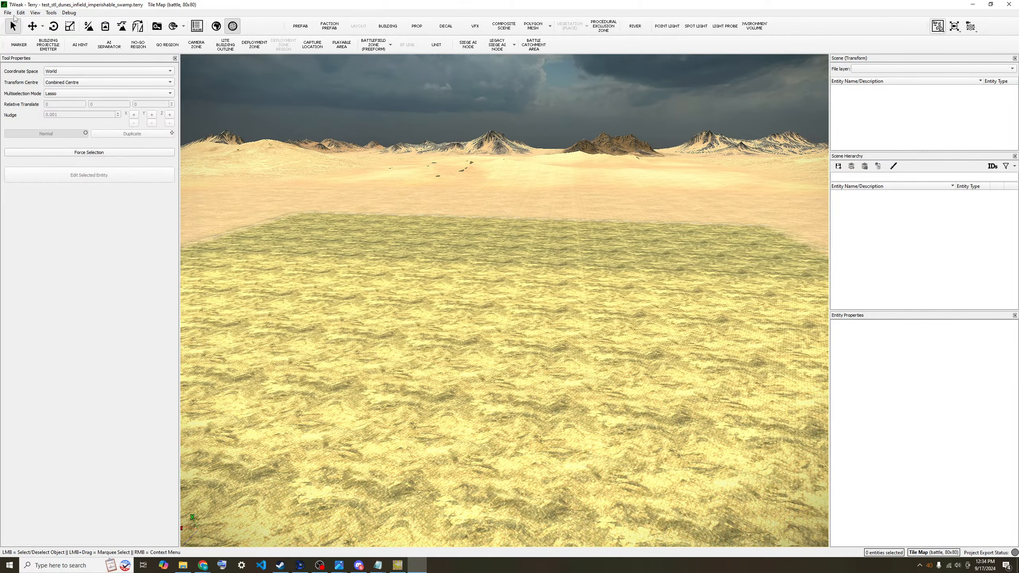
left_click(7, 13)
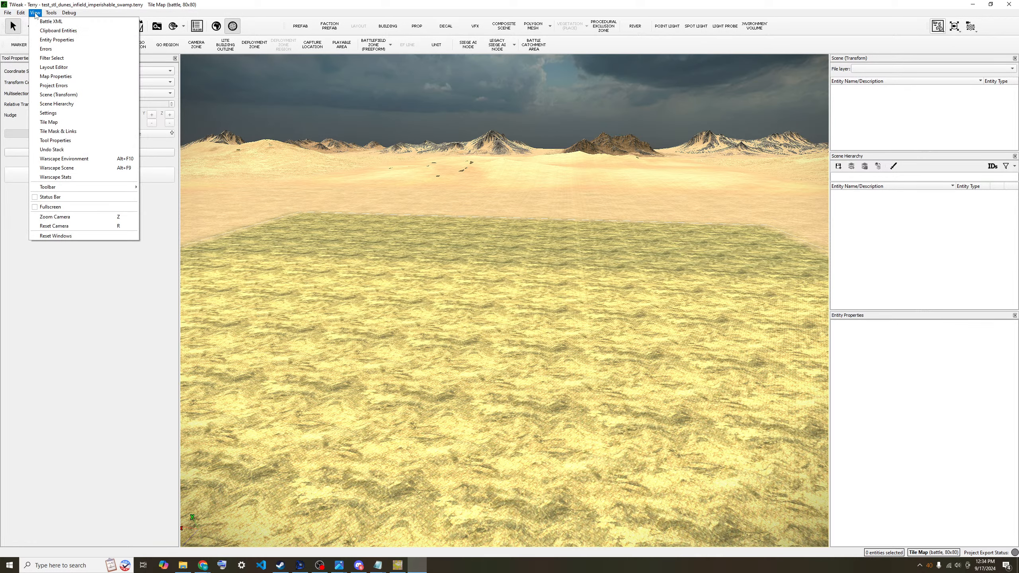
mouse_move(49, 13)
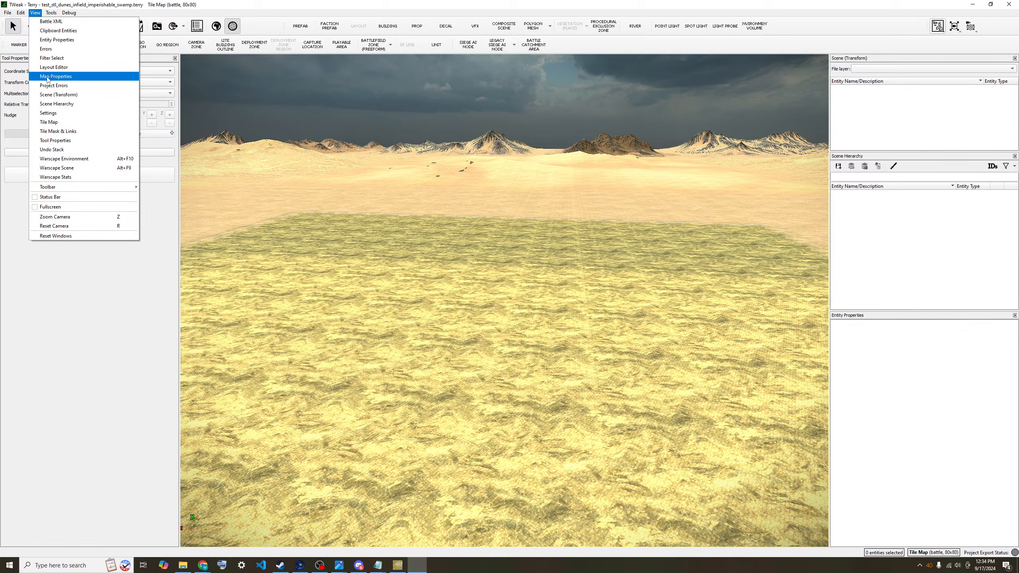
- Inspect the enlarged Map Properties settings panel, close it, and switch the camera to orbit mode
left_click(82, 123)
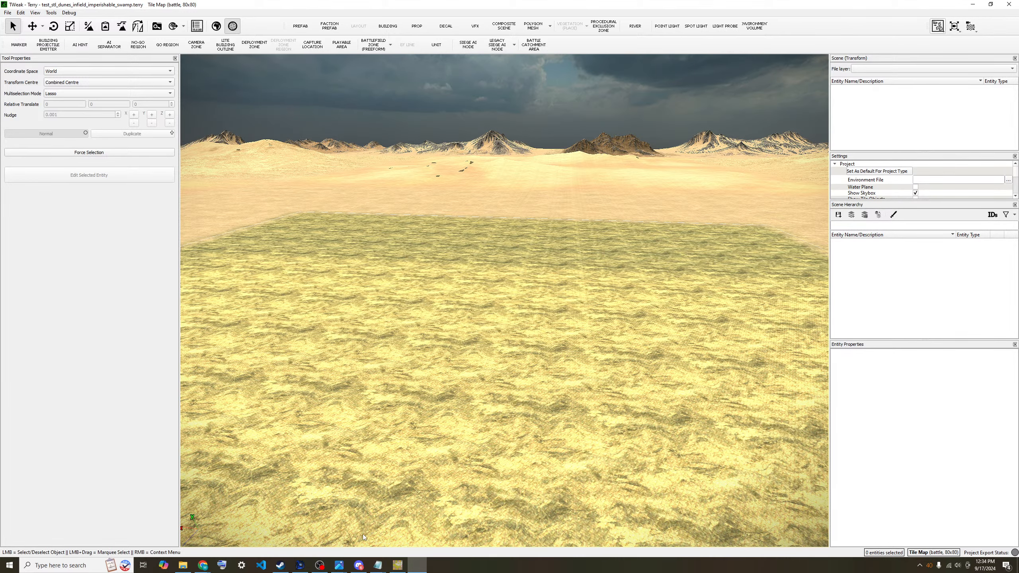
left_click(320, 565)
left_click(125, 413)
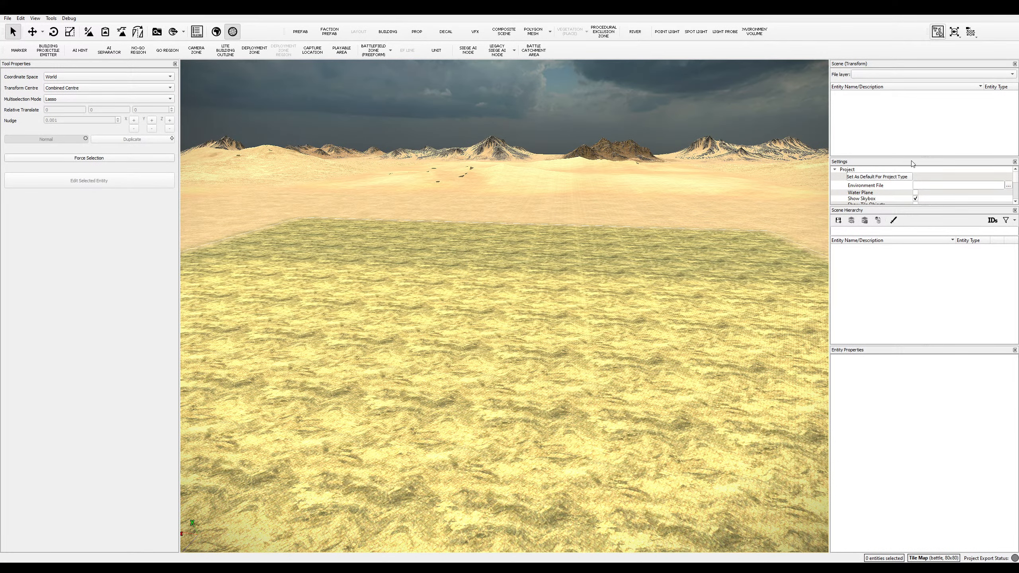
left_click_drag(929, 206, 951, 240)
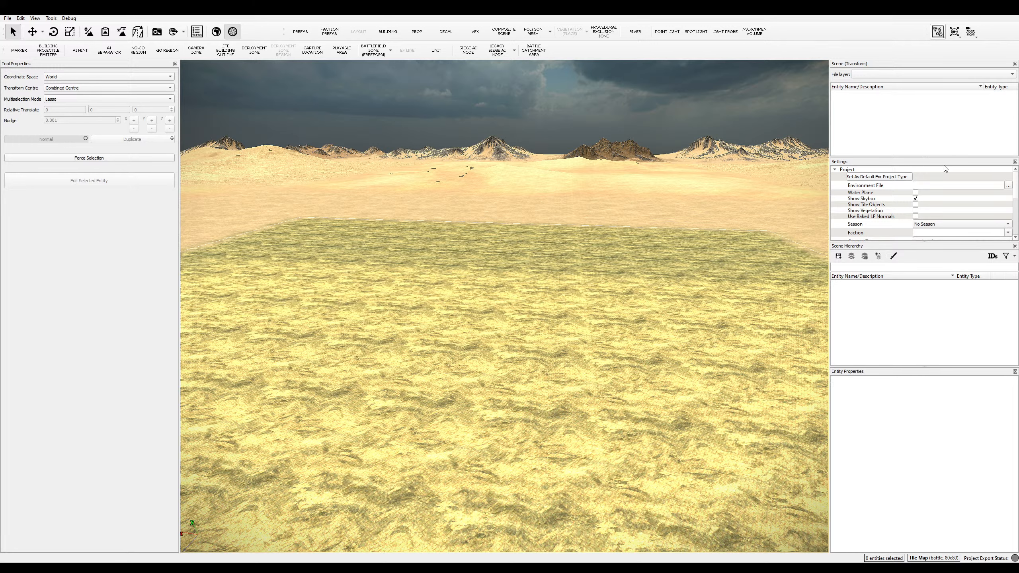
left_click(1015, 161)
key("alt")
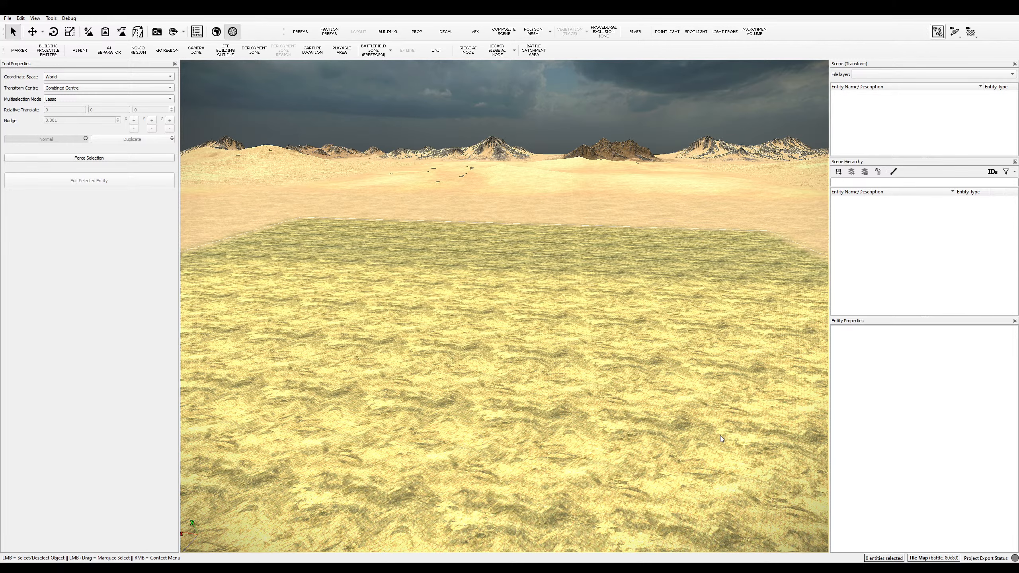
- Orbit, turn and fly the camera low across the sandy terrain and swamp patch
scroll(720, 436, "down", 3)
scroll(720, 436, "up", 6)
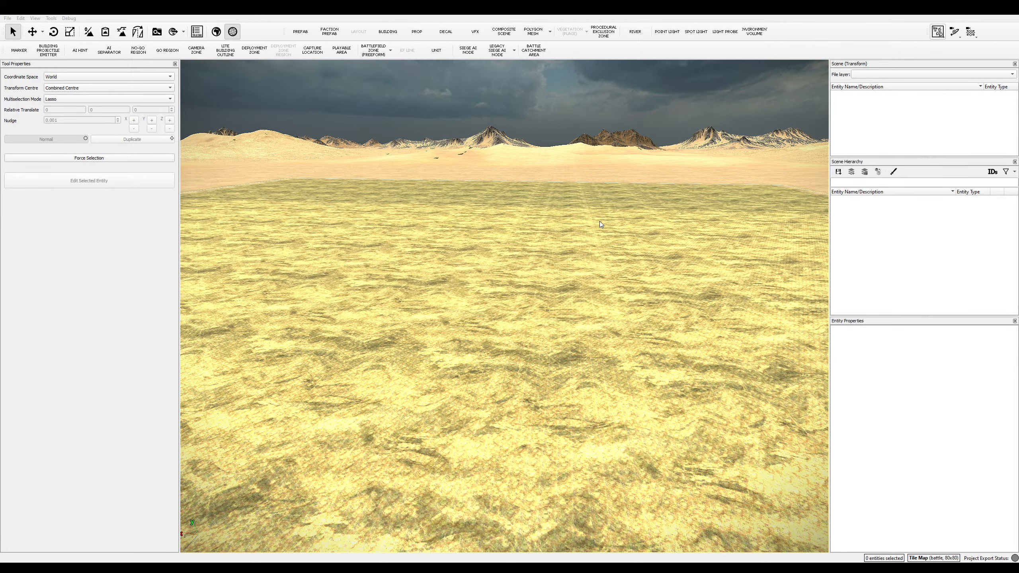
scroll(603, 373, "down", 3)
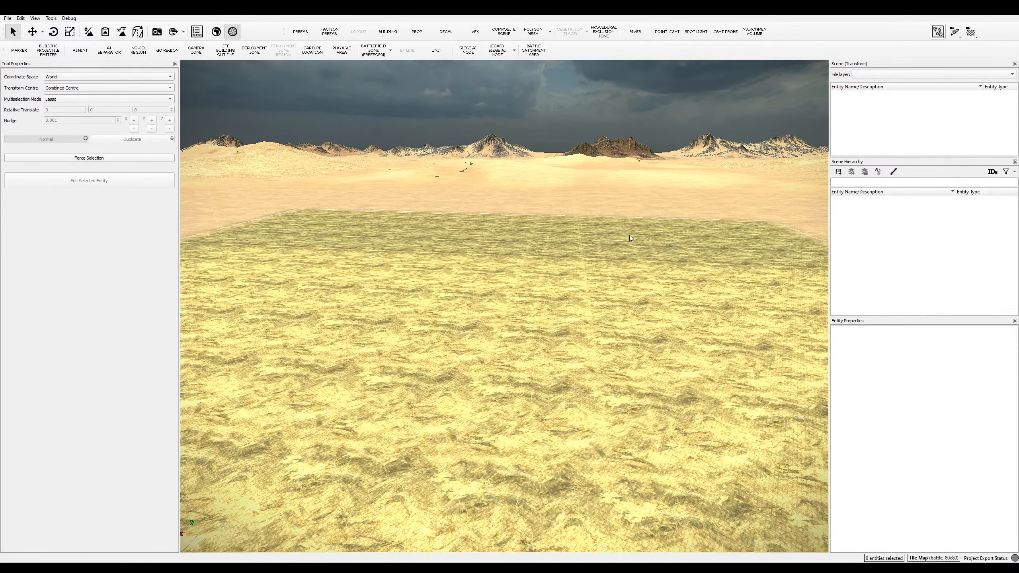
middle_click_drag(581, 382, 562, 311)
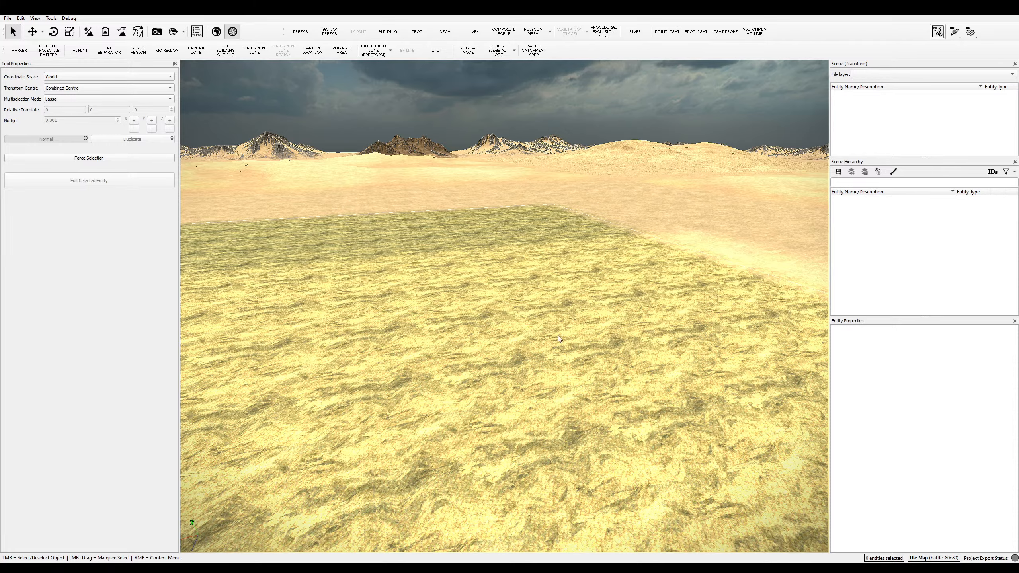
key("q")
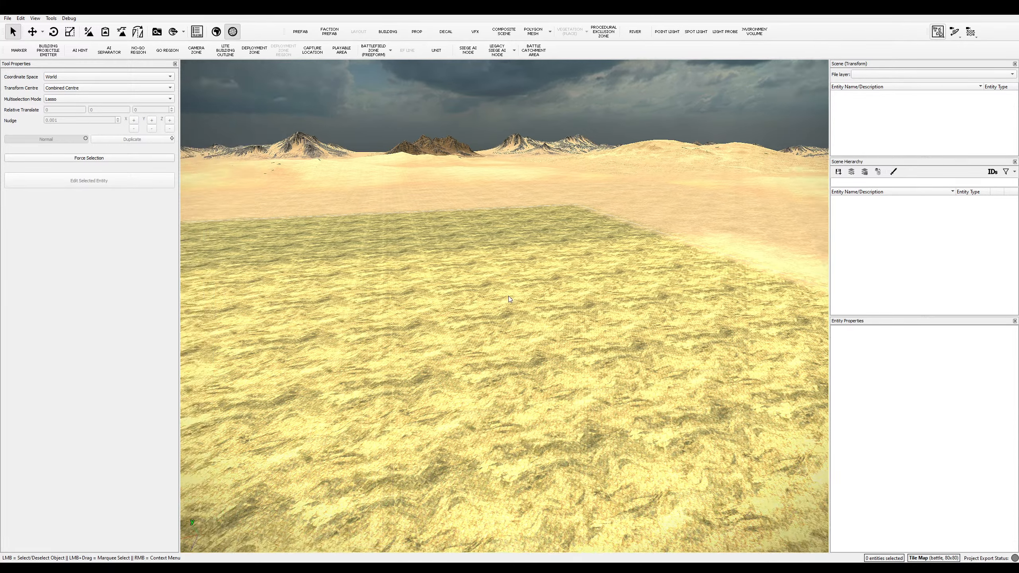
scroll(505, 296, "up", 8)
key("q")
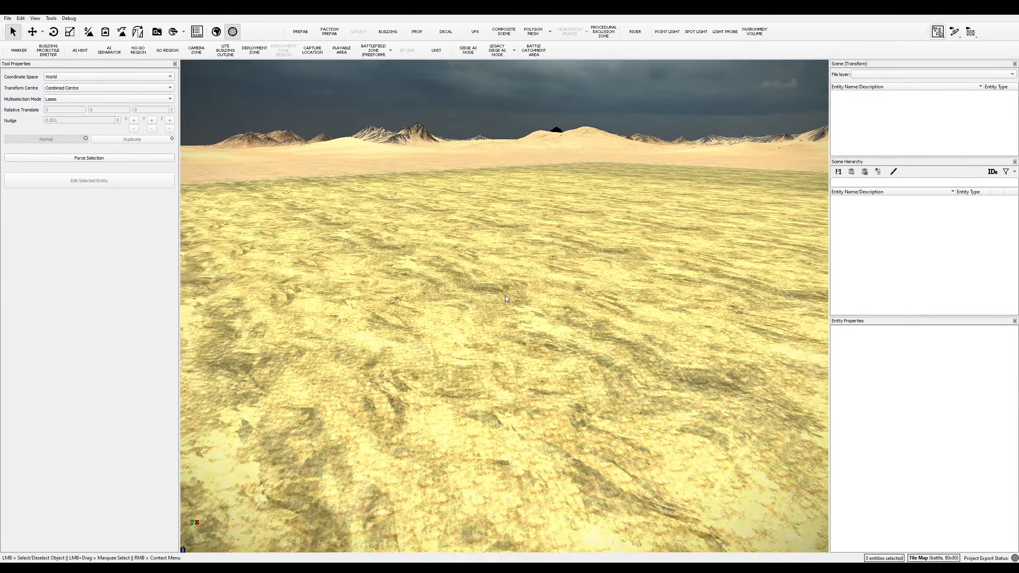
key("q")
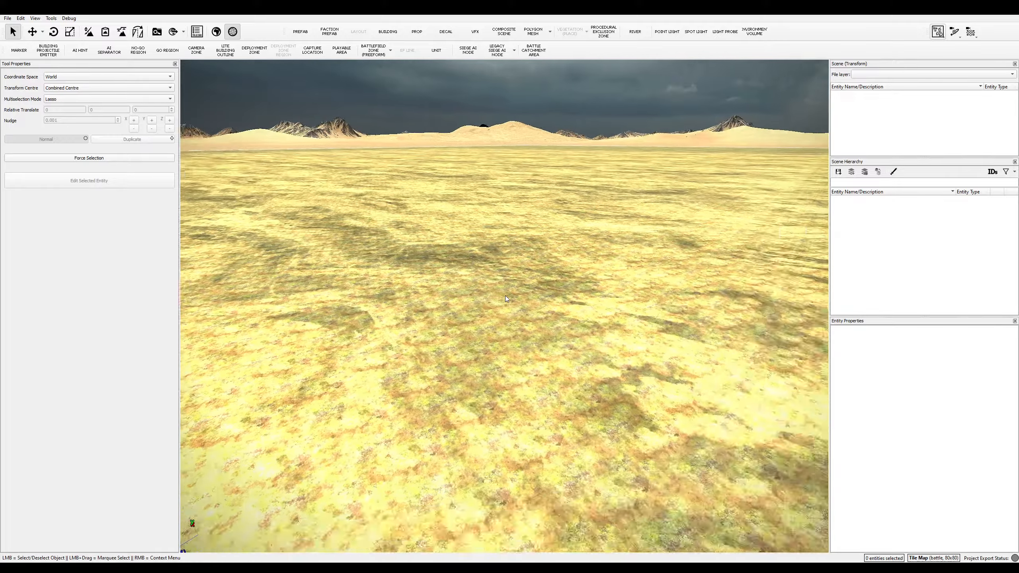
key("q")
scroll(506, 297, "down", 5)
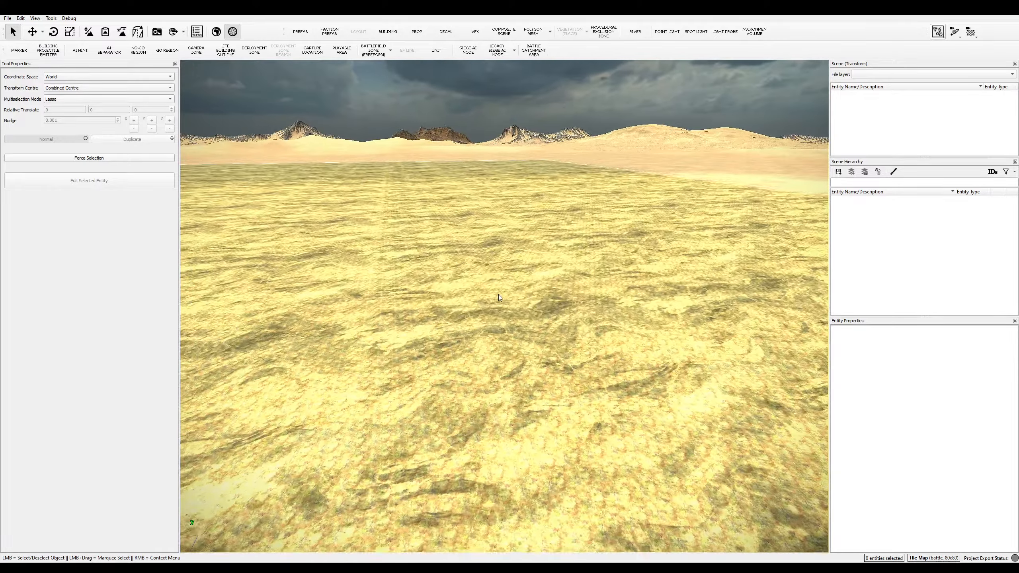
key("w")
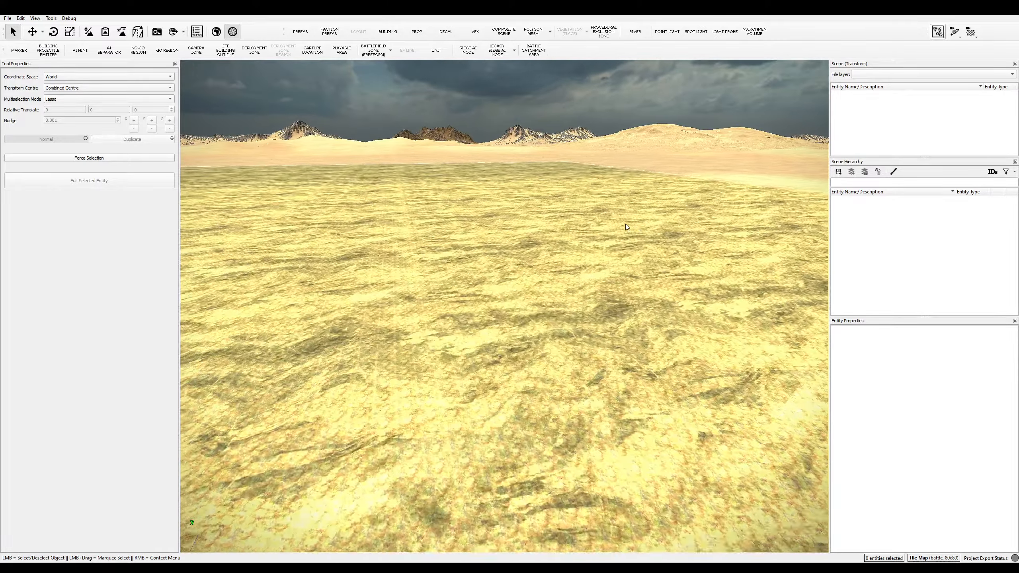
key("w")
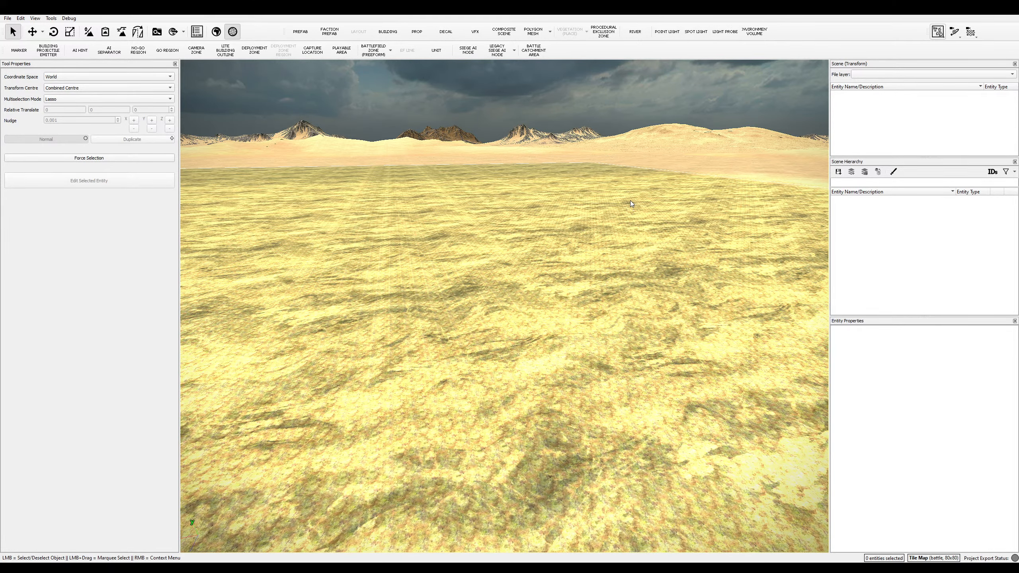
- Fly over and rotate around the red-patched ground until the grass edge shows plainly against the sand
key("w")
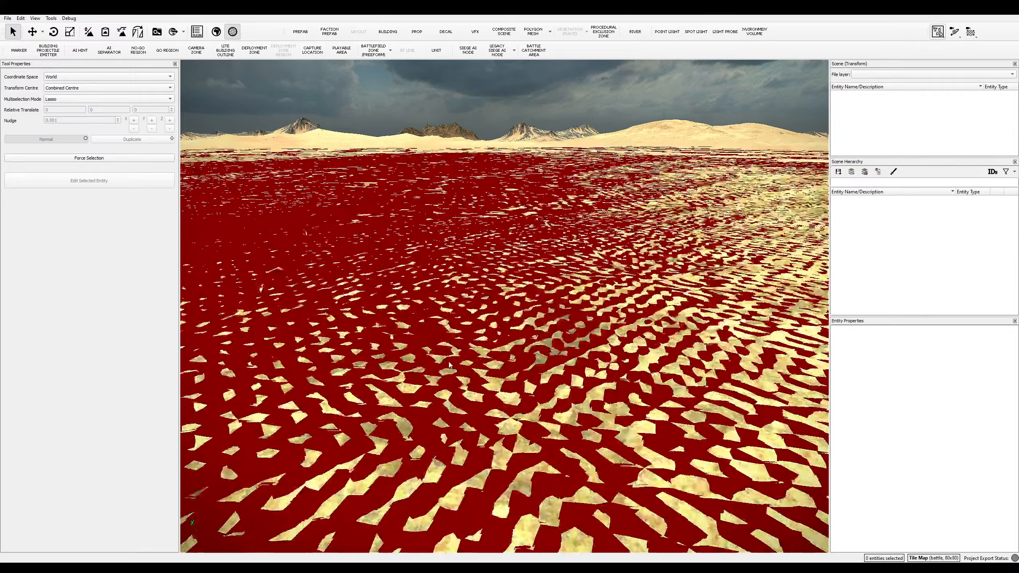
key("s")
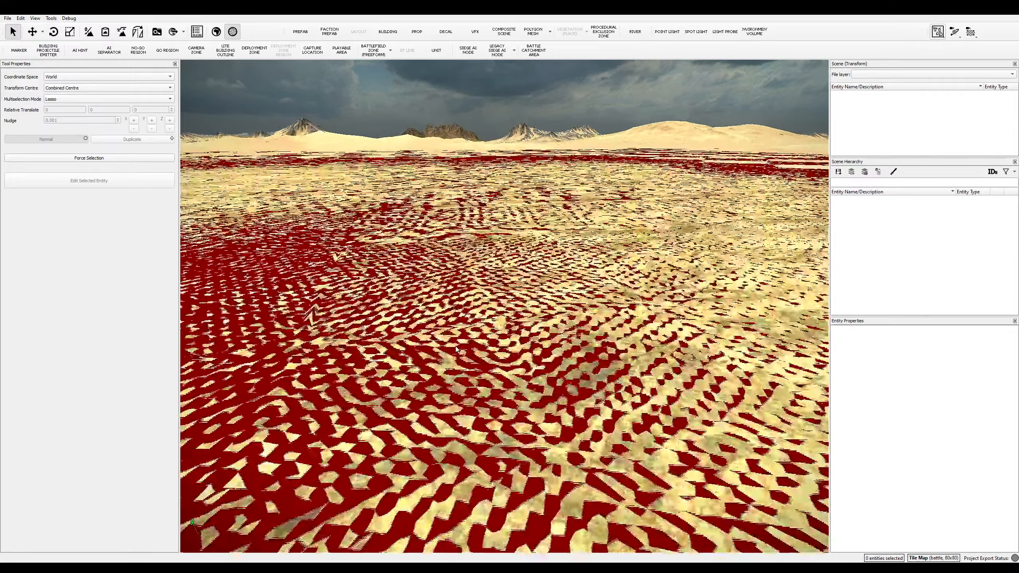
middle_click_drag(453, 355, 631, 204)
key("w")
key("s")
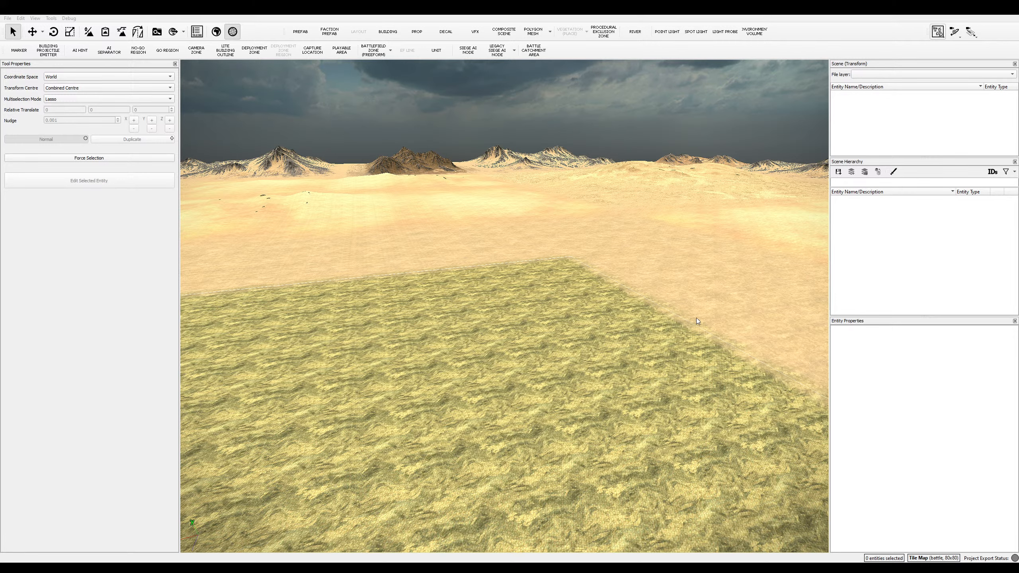
left_click(731, 171)
scroll(439, 430, "down", 3)
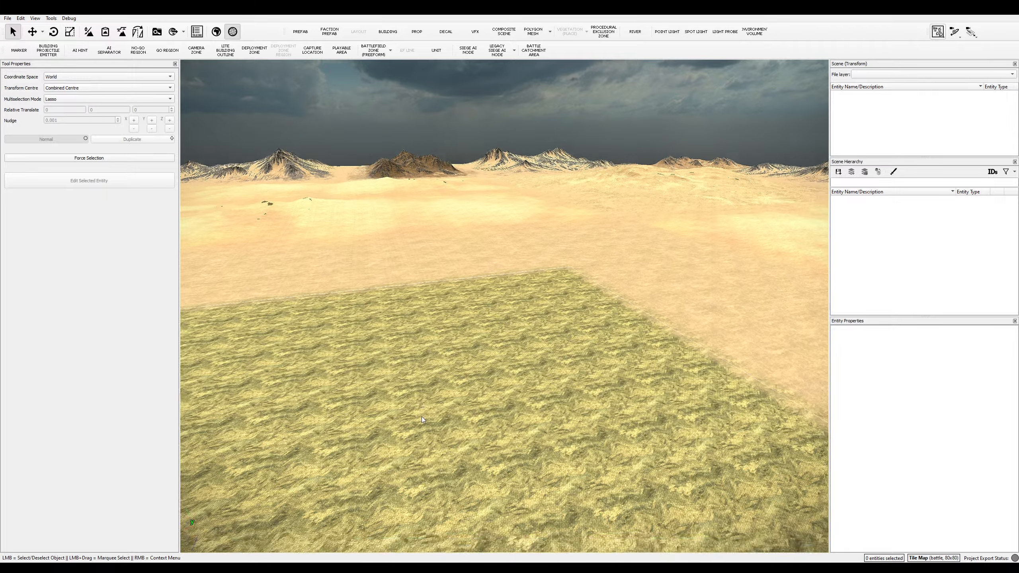
scroll(422, 417, "up", 5)
middle_click_drag(401, 388, 419, 476)
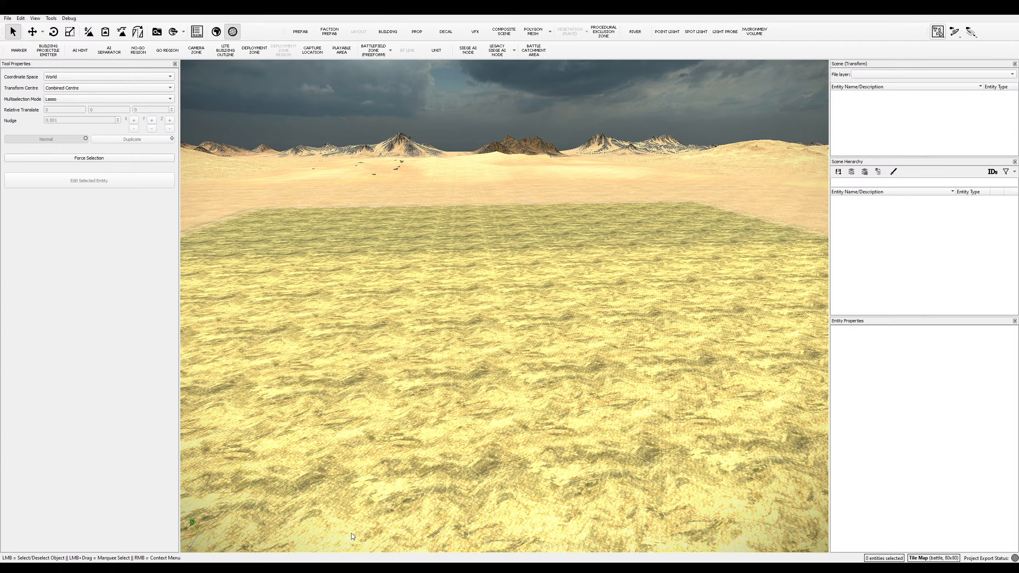
left_click(363, 568)
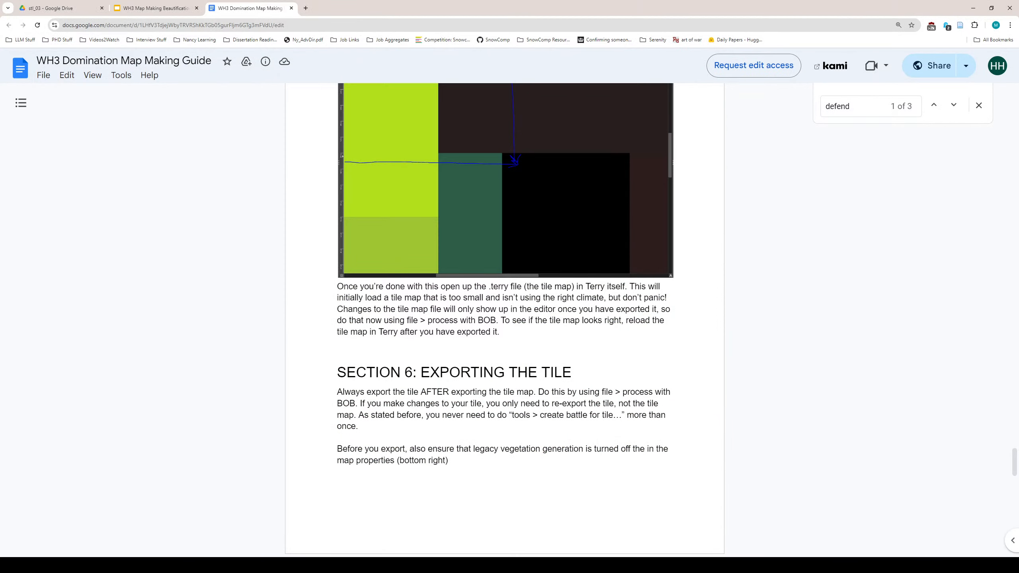
- Scroll the guide and highlight, then clear, the example explicit_tiles line
scroll(472, 379, "up", 15)
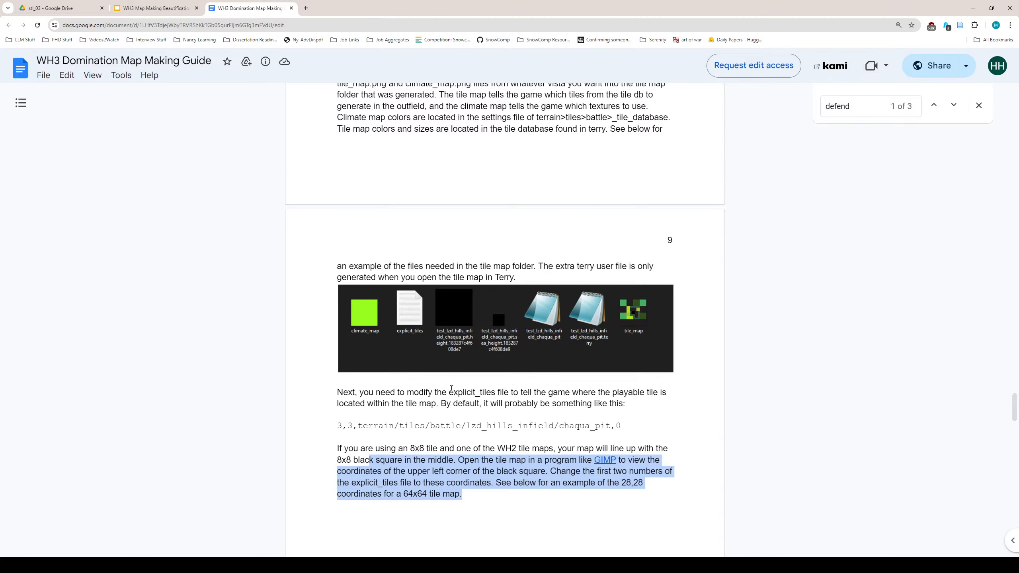
scroll(451, 389, "up", 2)
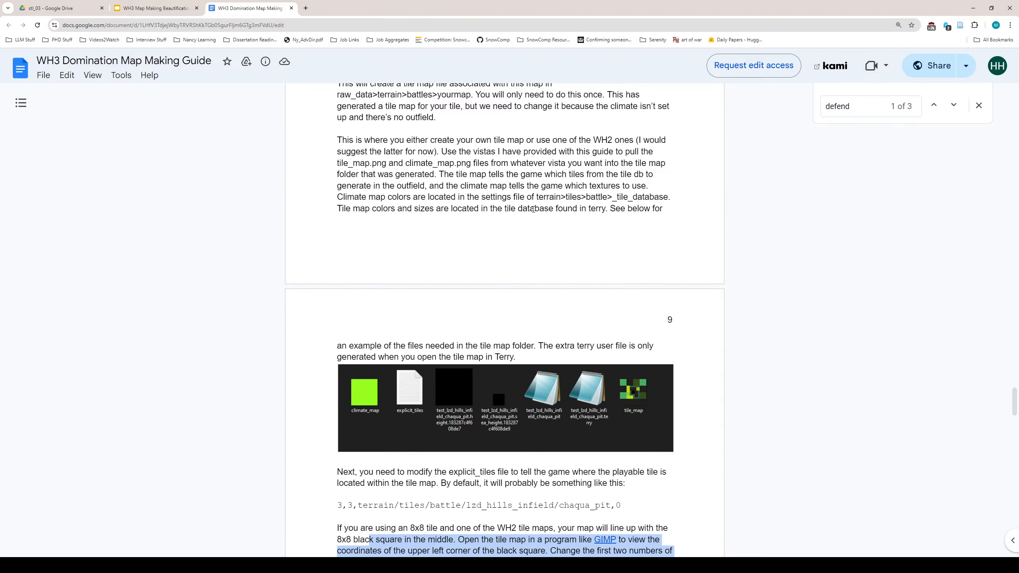
scroll(510, 196, "up", 2)
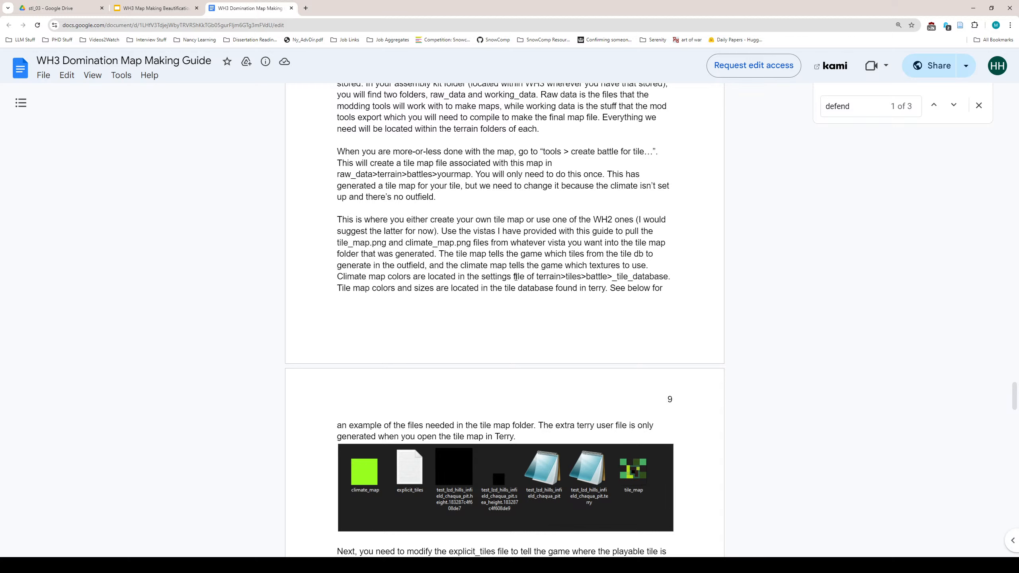
scroll(503, 277, "down", 5)
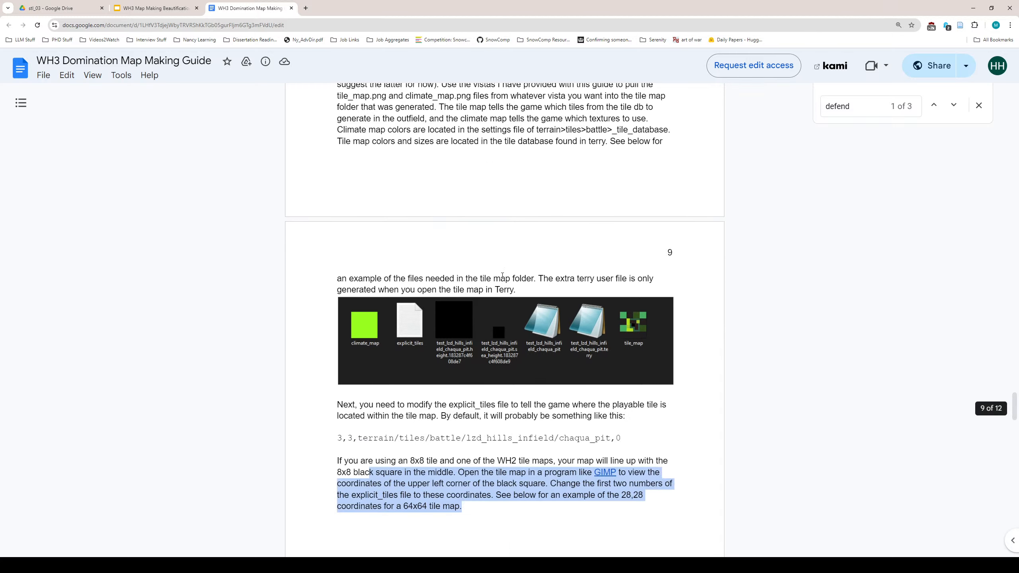
left_click_drag(337, 348, 617, 343)
left_click(646, 340)
- Highlight and clear the paragraph about opening the .terry file, then scroll to Section 6
scroll(607, 365, "up", 8)
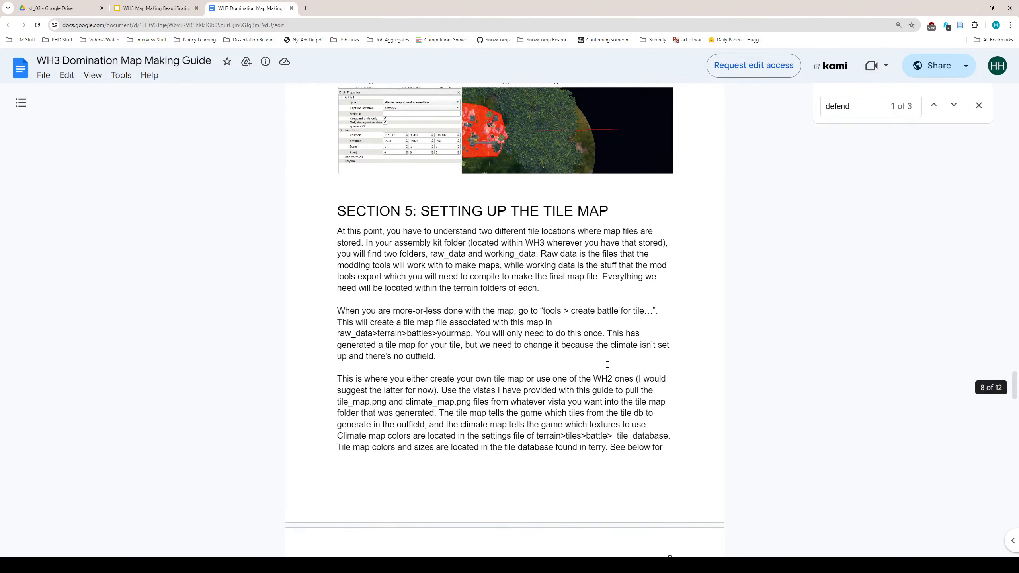
scroll(607, 364, "down", 20)
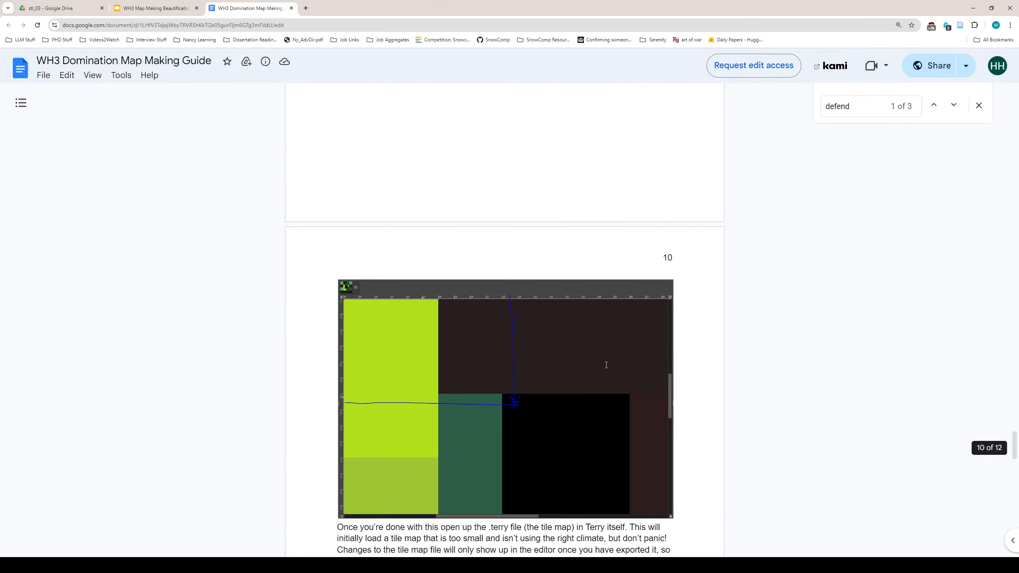
scroll(604, 366, "down", 3)
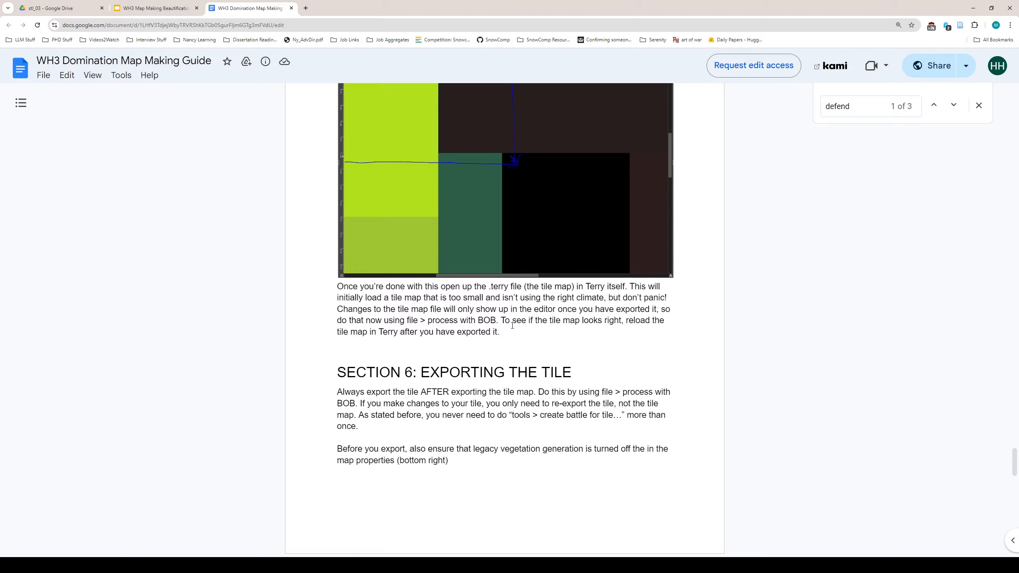
left_click_drag(500, 332, 338, 285)
left_click(418, 306)
scroll(543, 394, "down", 2)
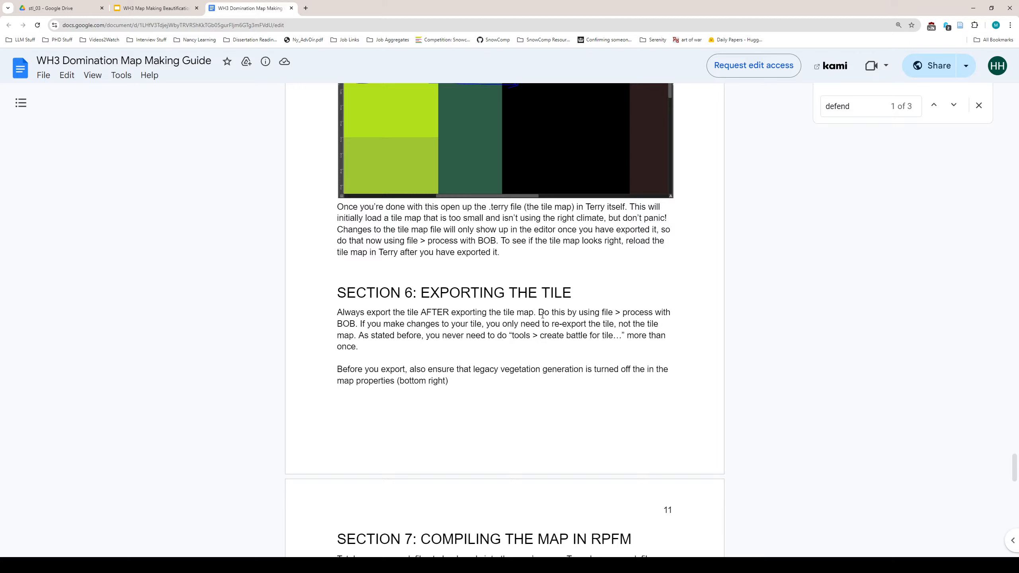
left_click_drag(360, 324, 359, 348)
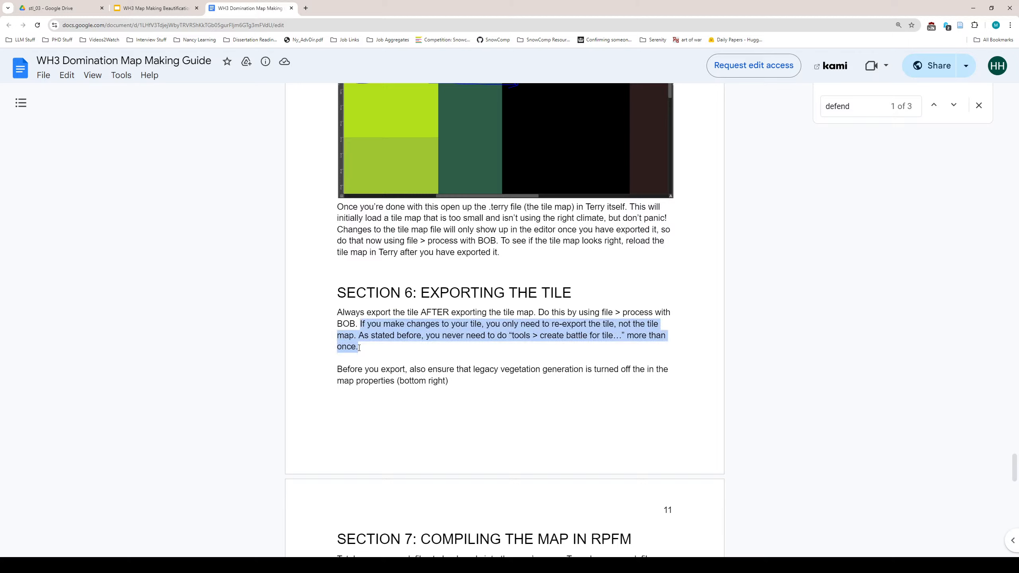
left_click(562, 328)
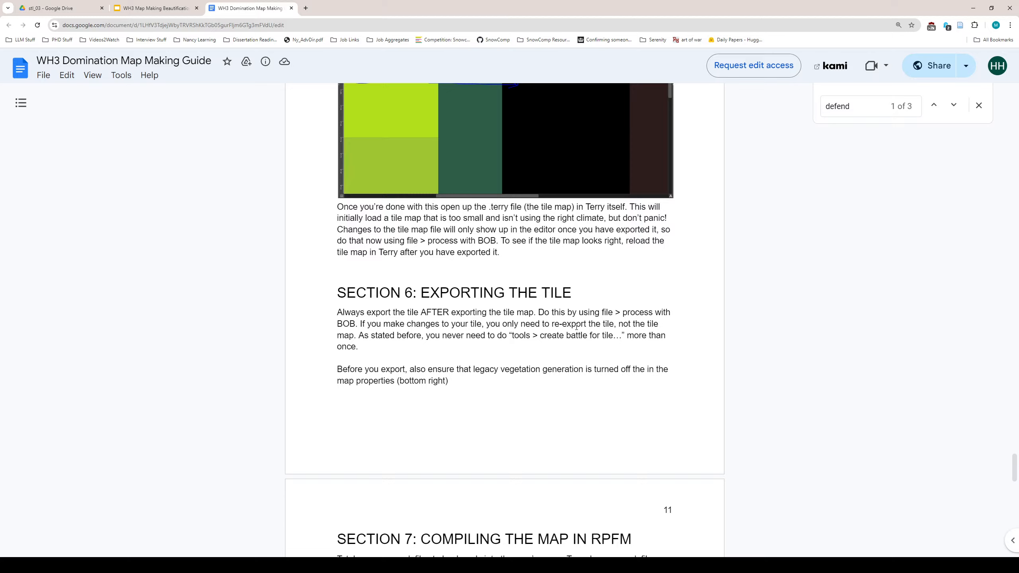
left_click_drag(544, 324, 593, 344)
left_click(591, 345)
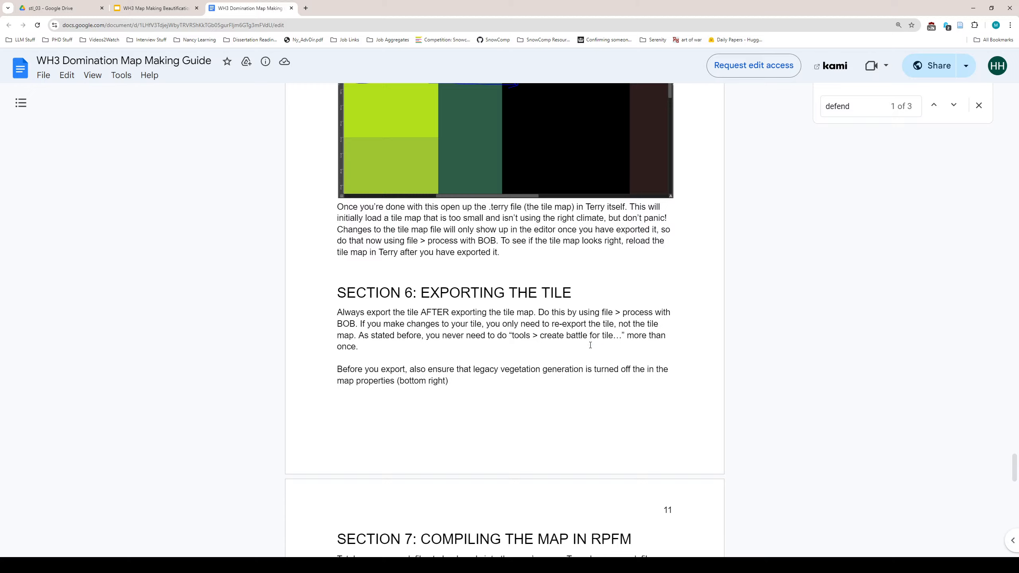
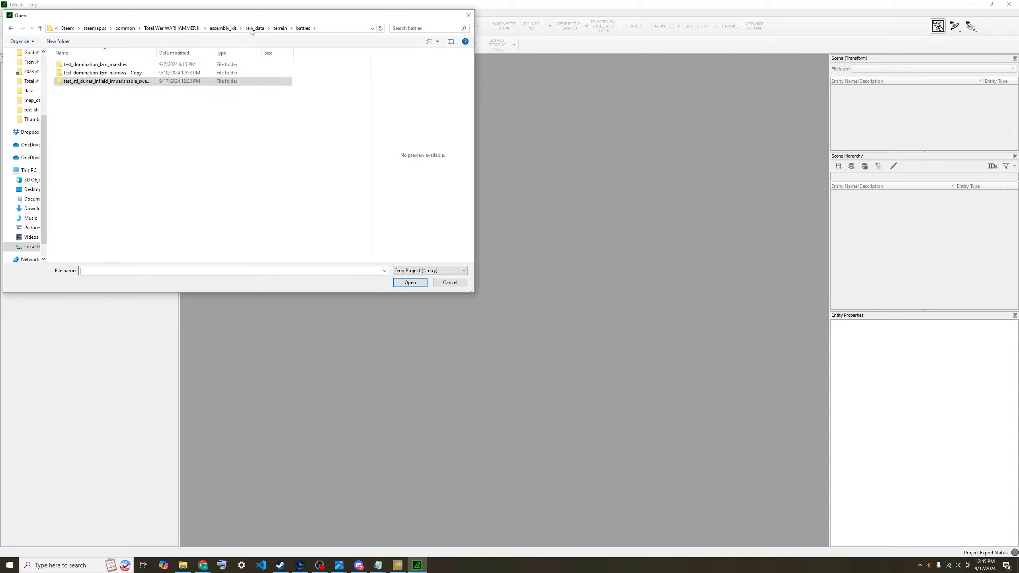
- Open tiles\battle\stl_dunes_infield\imperishable_swamp\imperishable_swamp.terry and confirm loading it
left_click(280, 28)
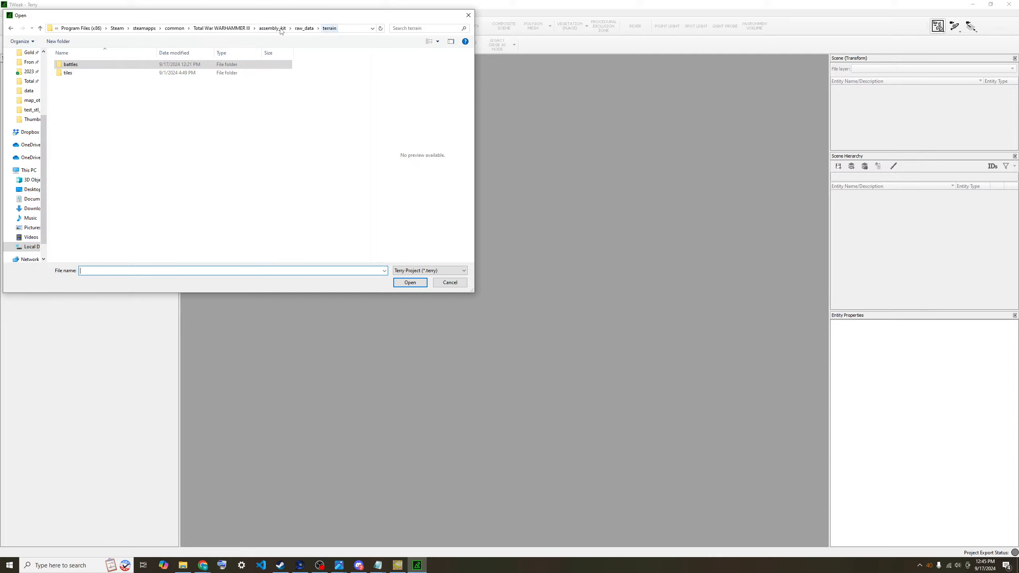
double_click(126, 73)
double_click(120, 65)
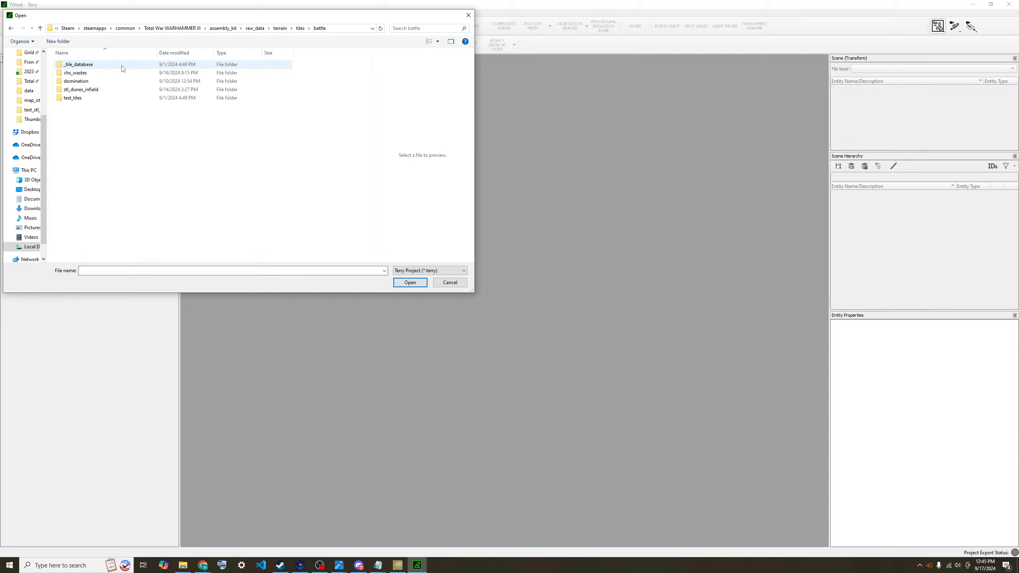
left_click(106, 89)
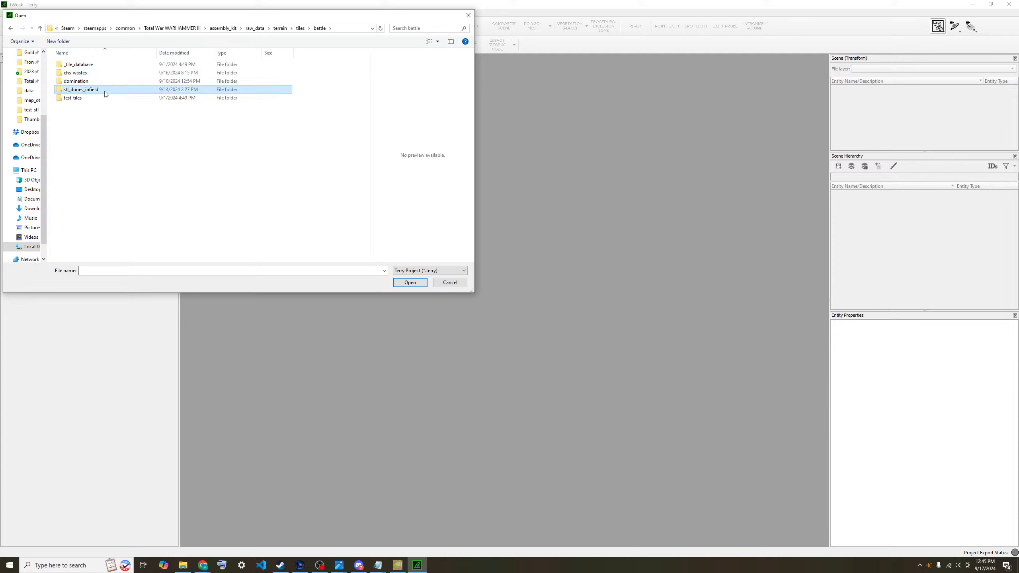
left_click(410, 282)
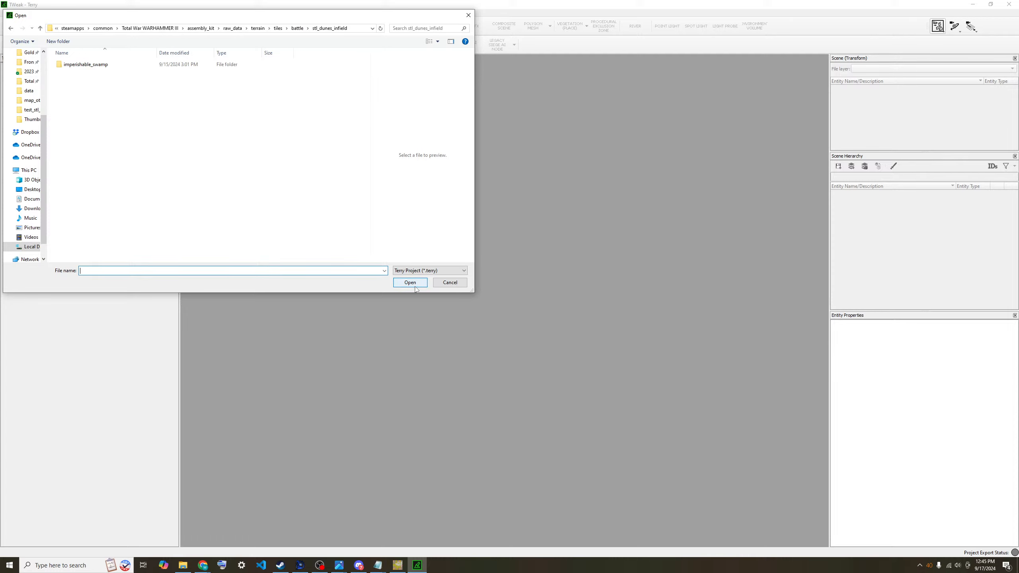
double_click(102, 64)
double_click(120, 64)
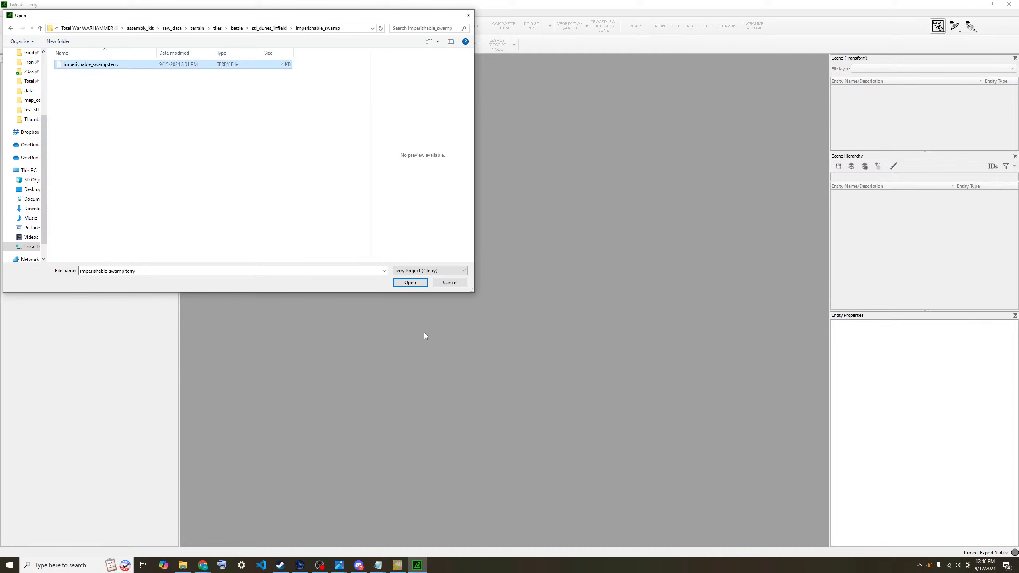
left_click(514, 371)
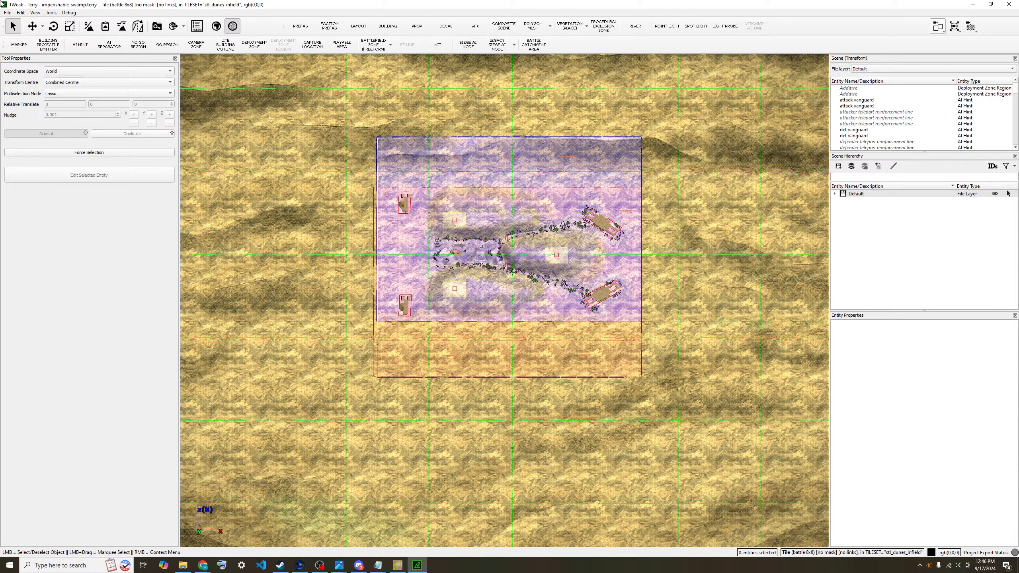
- Save the swamp tile as a copy under the 'domination' tile set
left_click(7, 13)
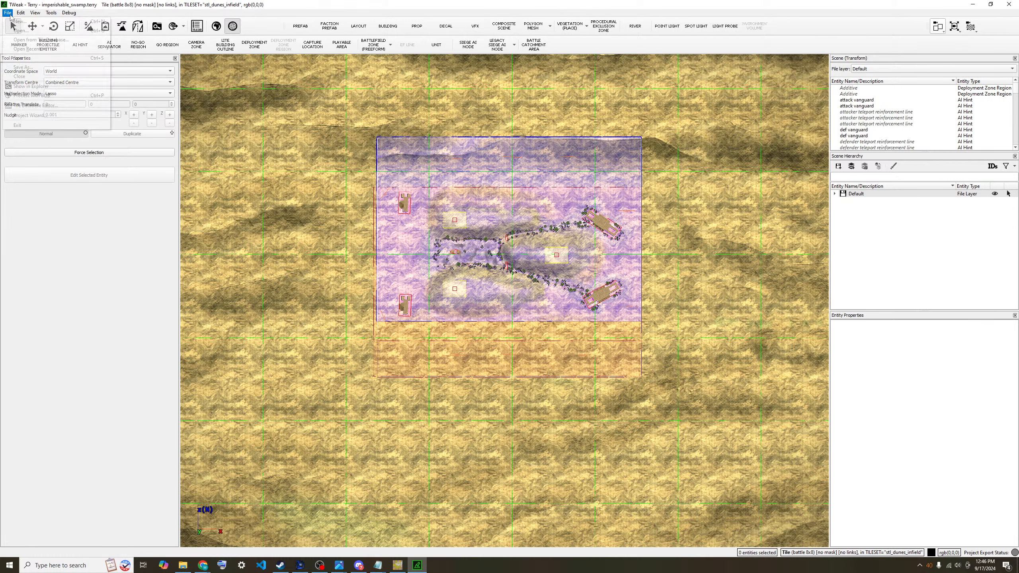
left_click(24, 68)
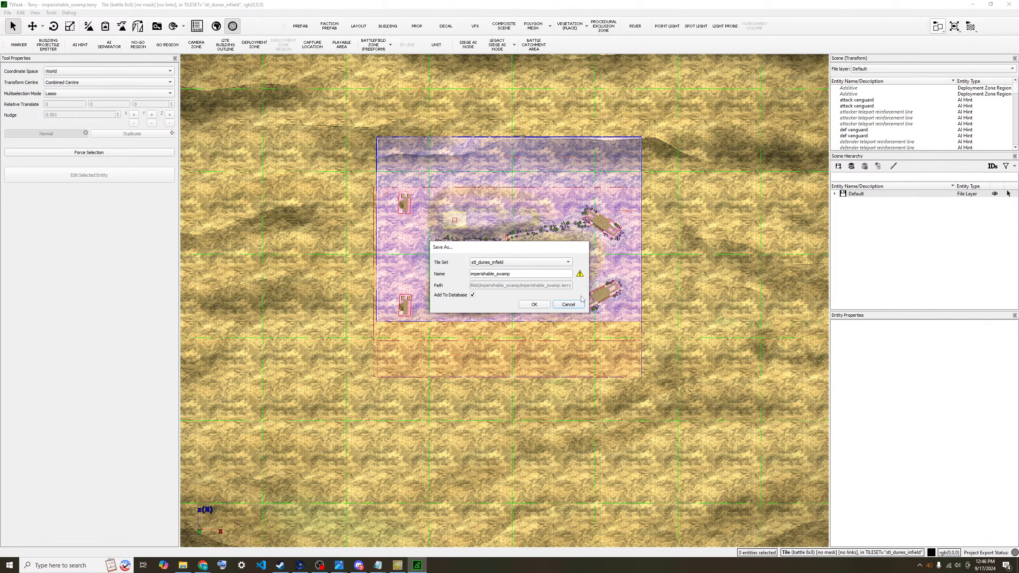
left_click(555, 263)
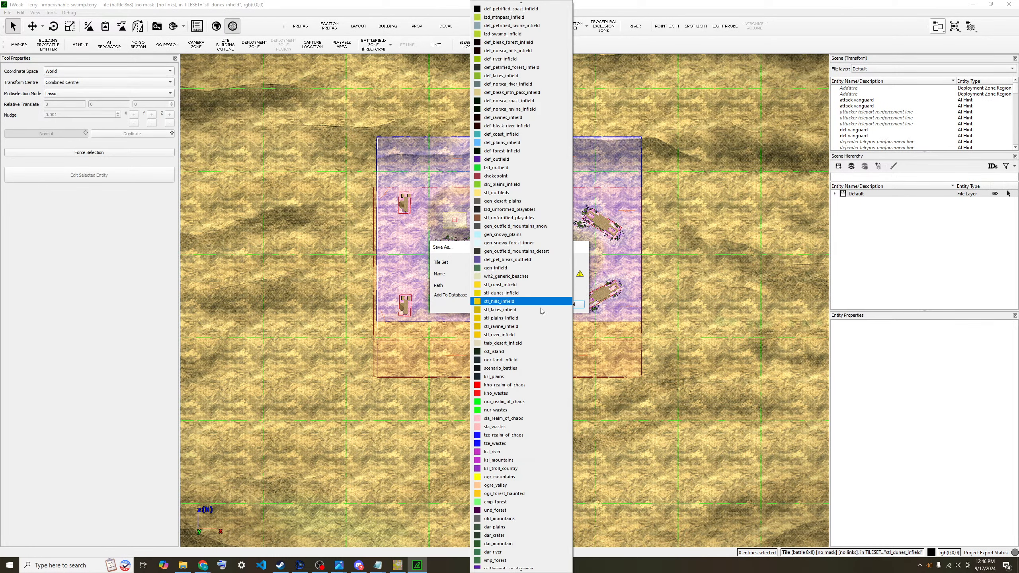
scroll(537, 317, "up", 12)
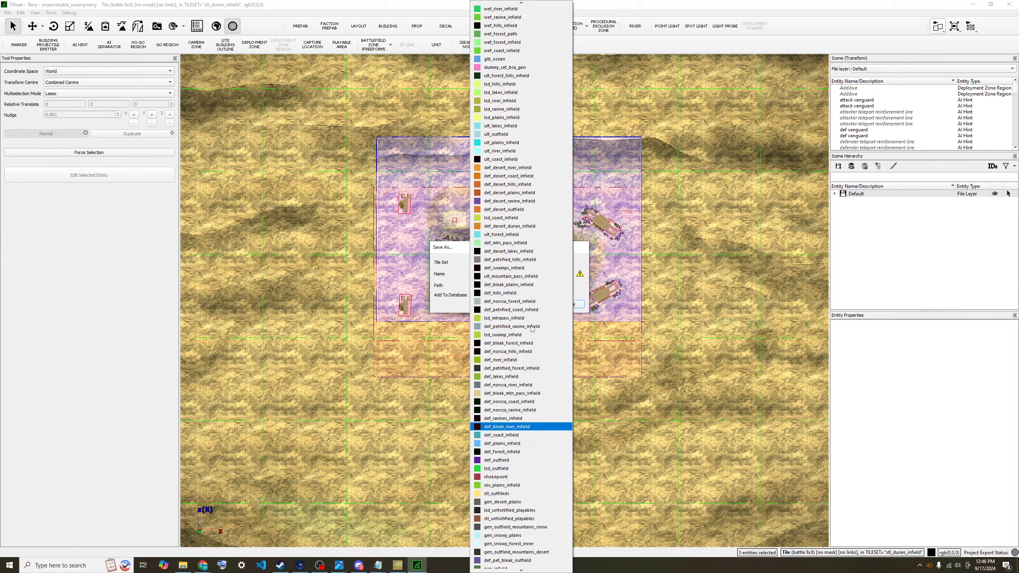
scroll(532, 329, "up", 14)
scroll(532, 329, "up", 4)
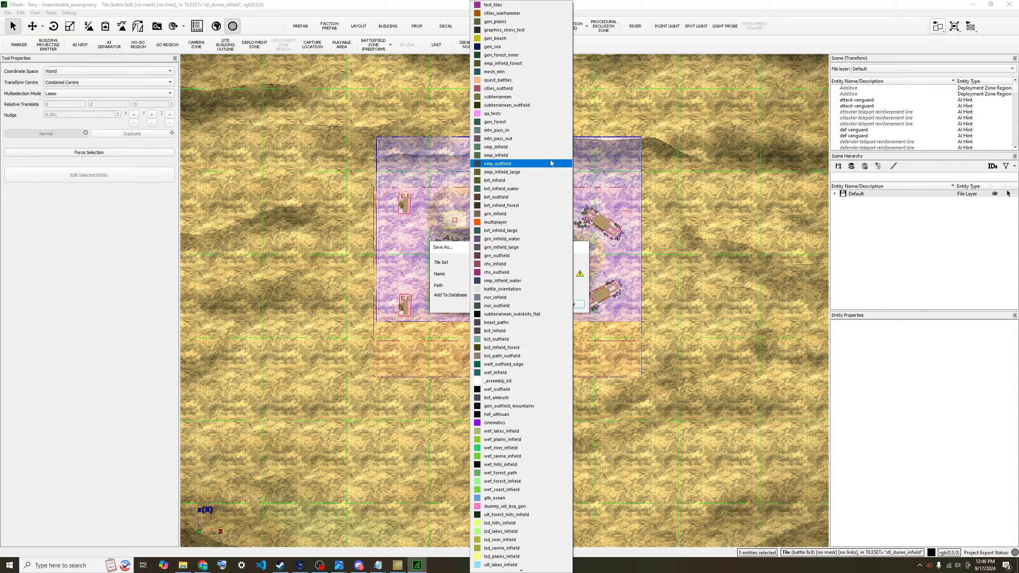
scroll(525, 212, "down", 4)
scroll(524, 212, "down", 10)
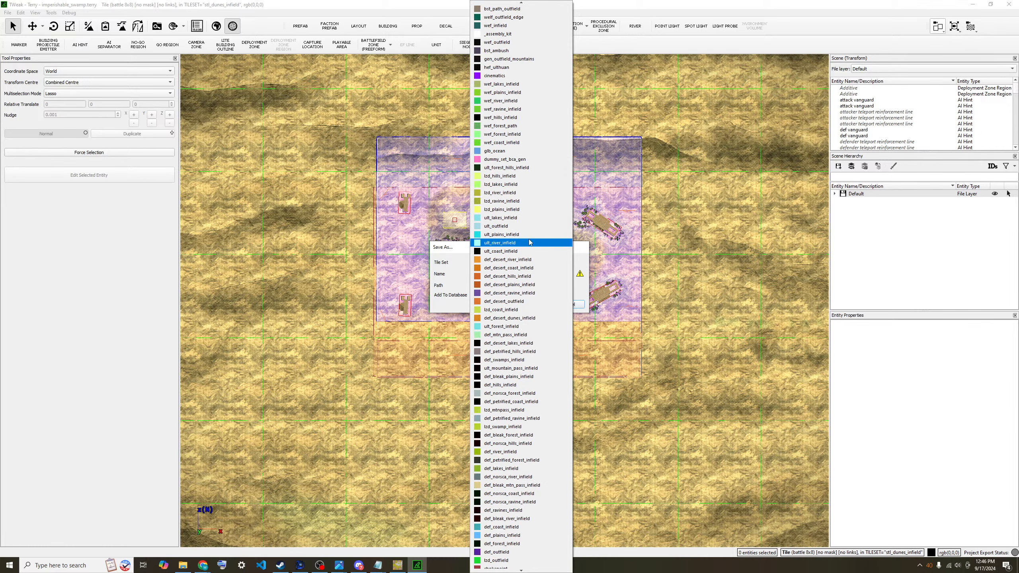
scroll(527, 382, "down", 6)
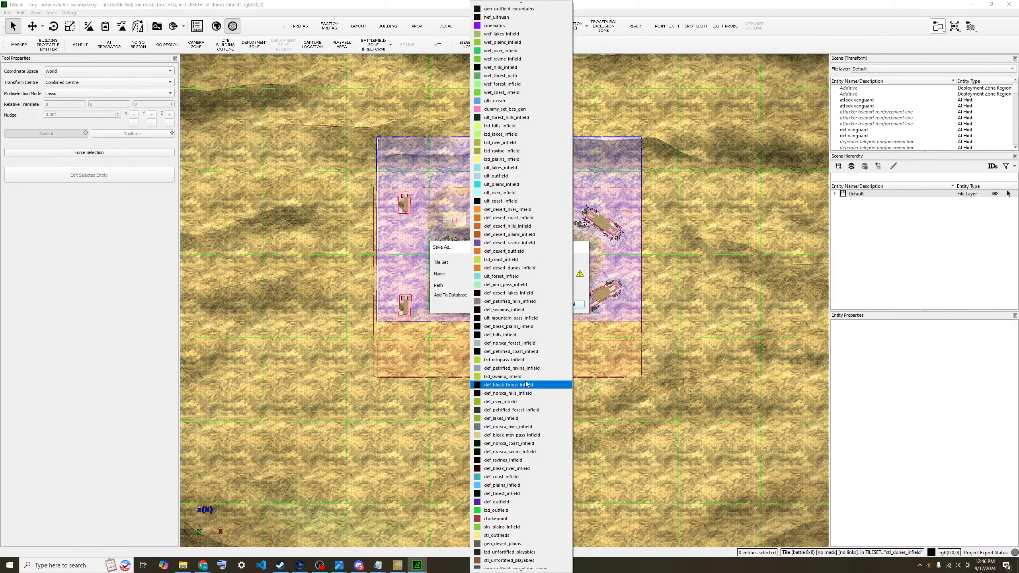
scroll(527, 385, "down", 8)
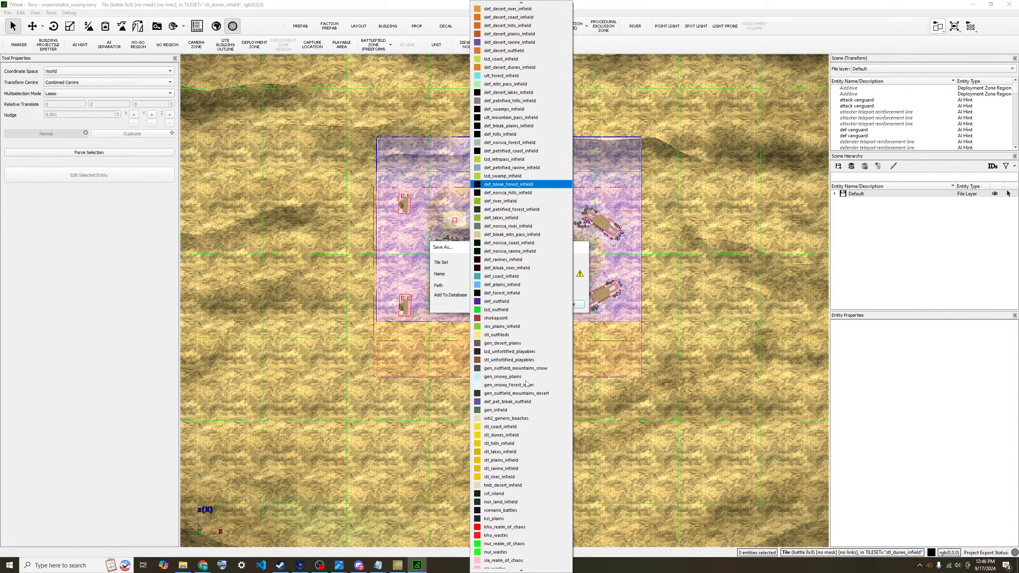
scroll(527, 386, "down", 4)
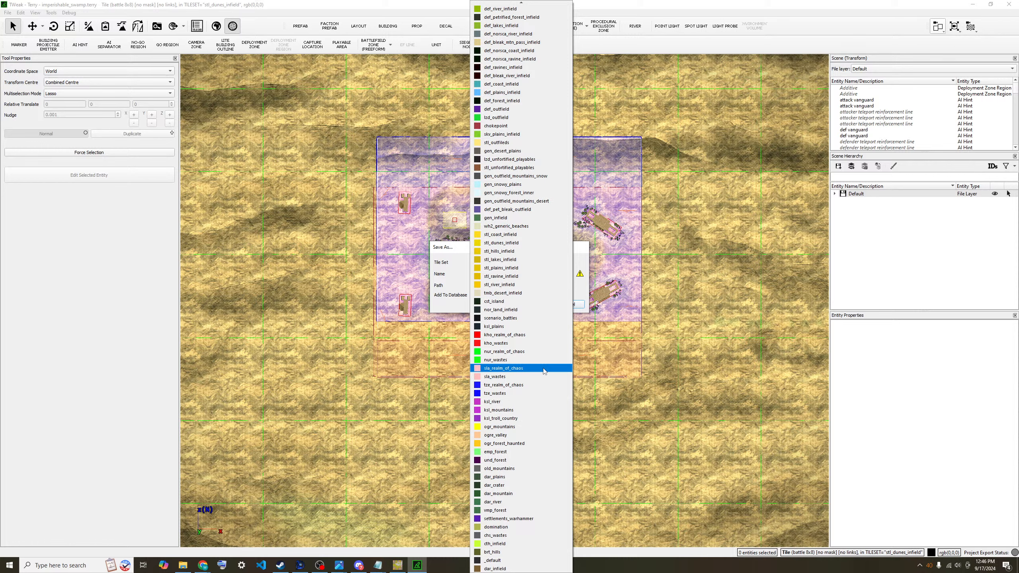
left_click(534, 526)
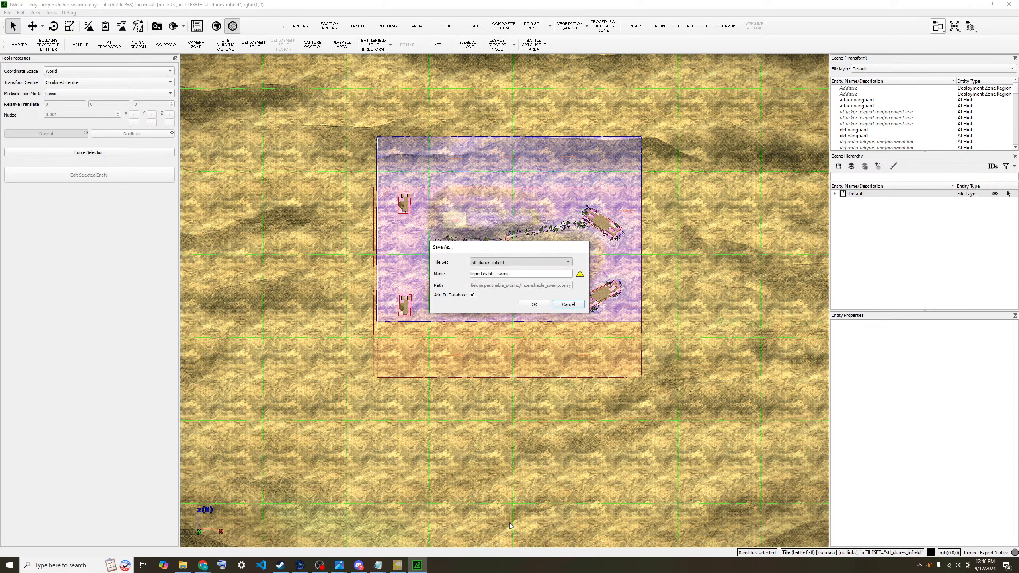
left_click(535, 305)
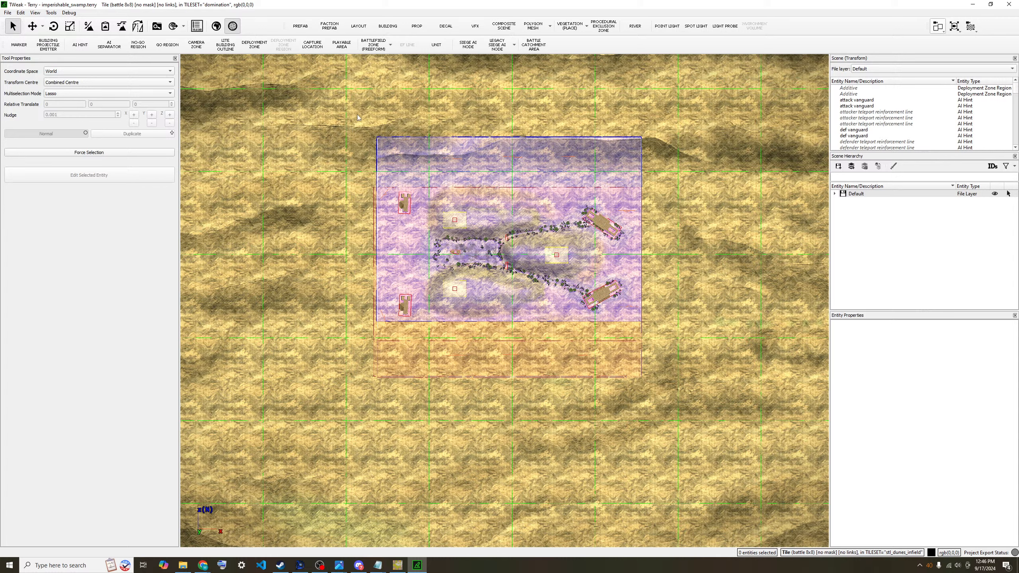
- Generate a battle project with Tools > Create Battle for Tile, then view its folder
left_click(9, 13)
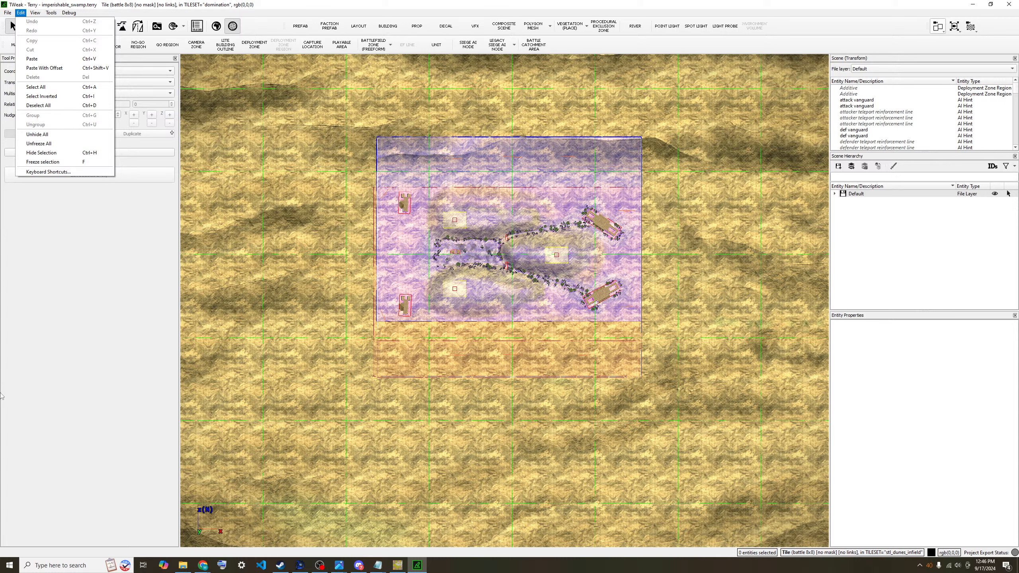
left_click(9, 361)
left_click(51, 14)
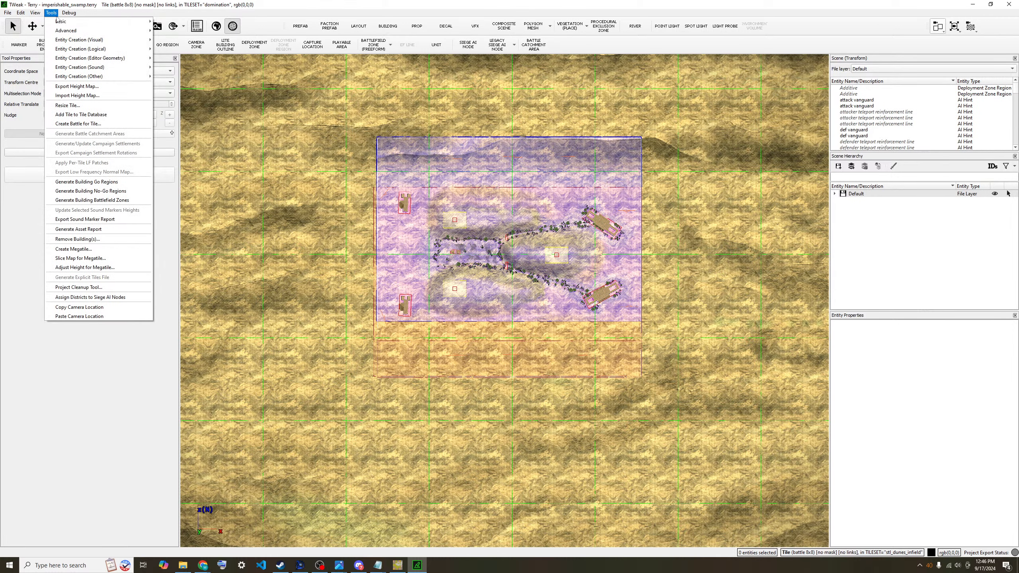
mouse_move(57, 25)
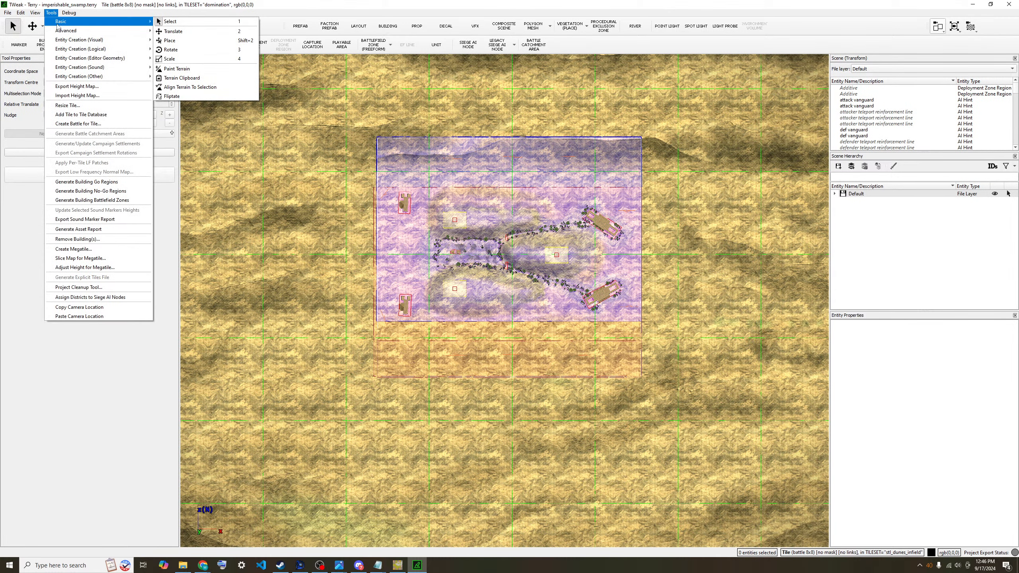
left_click(83, 125)
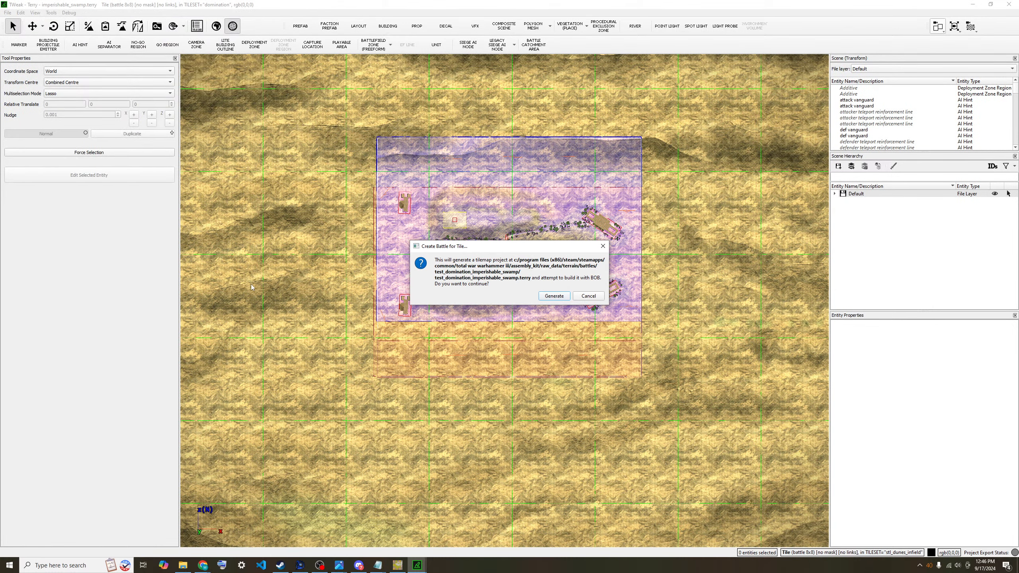
left_click(554, 296)
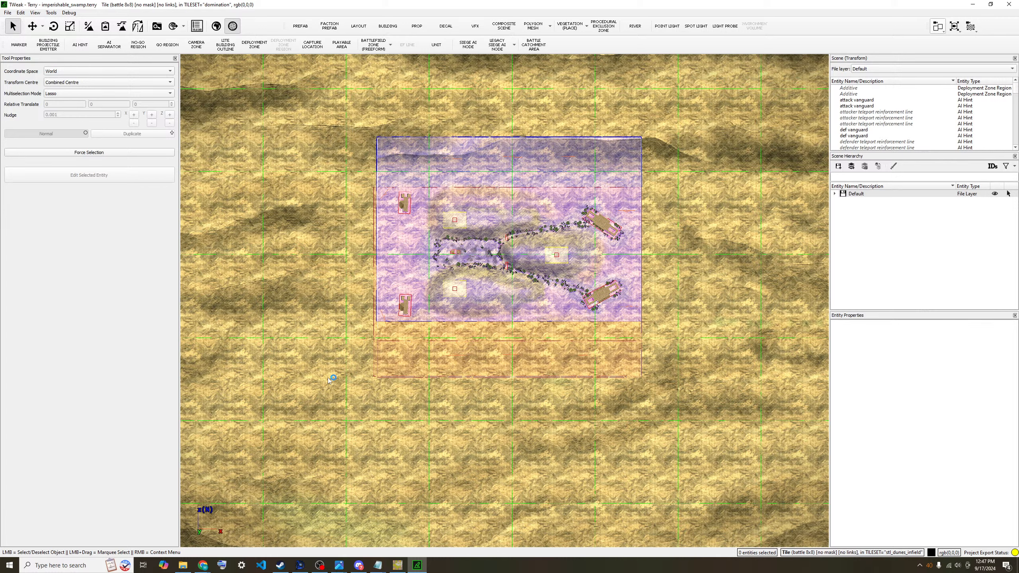
left_click(183, 565)
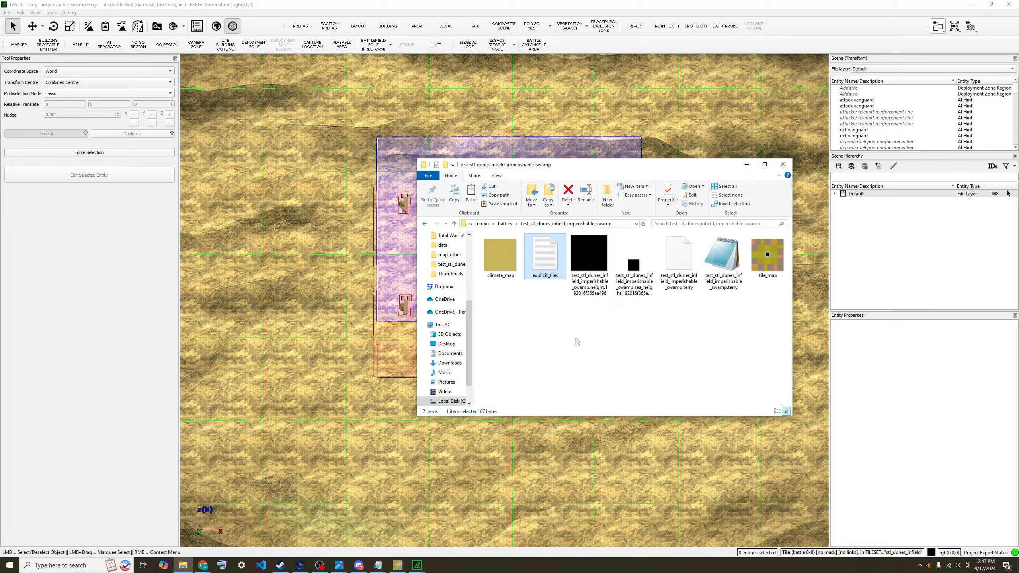
- Paste climate_map and tile_map into battles/test_domination_imperishable_swamp, replacing the existing tile_map
left_click(775, 260)
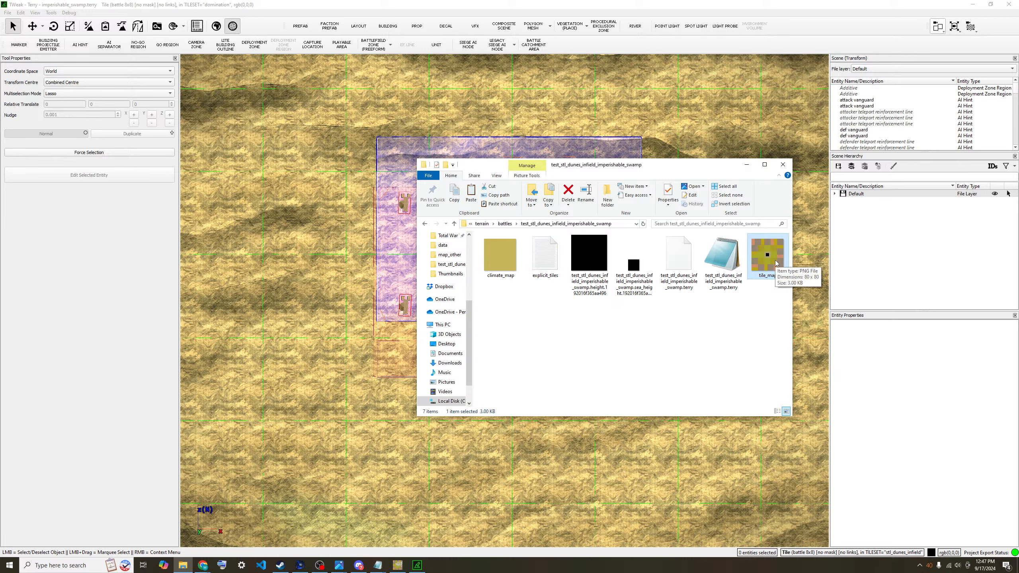
left_click(492, 248, "ctrl")
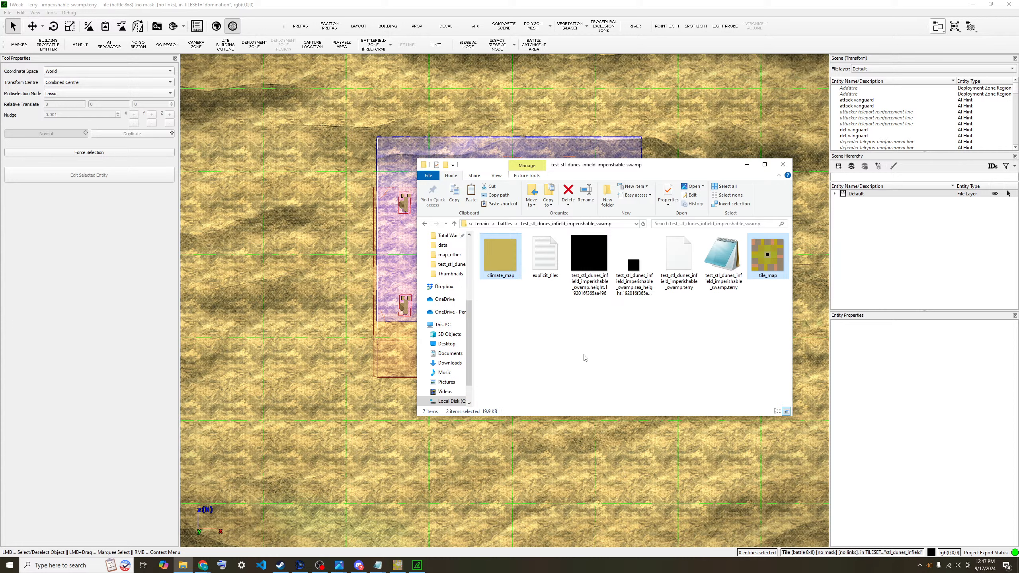
left_click(588, 331)
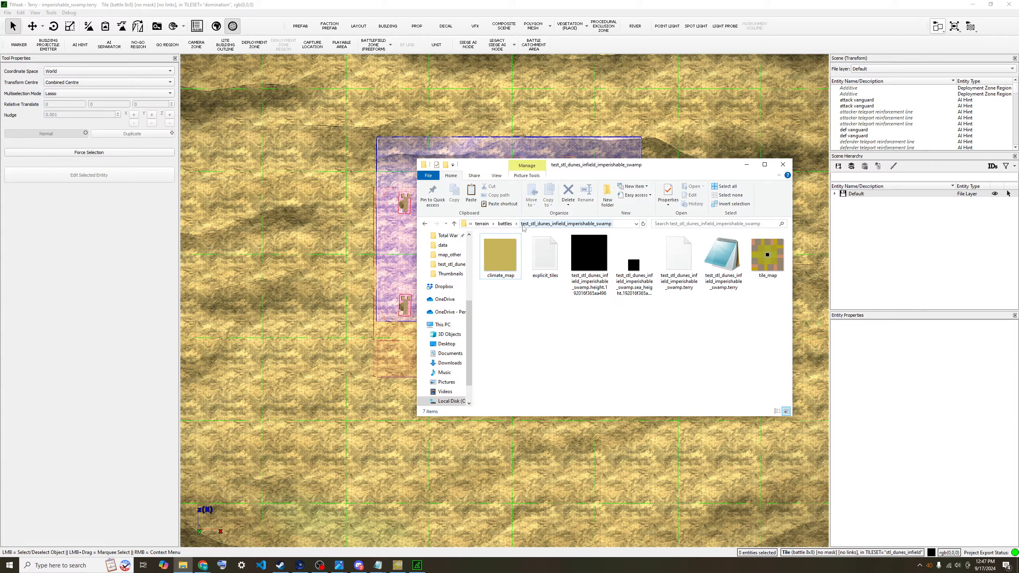
left_click(505, 224)
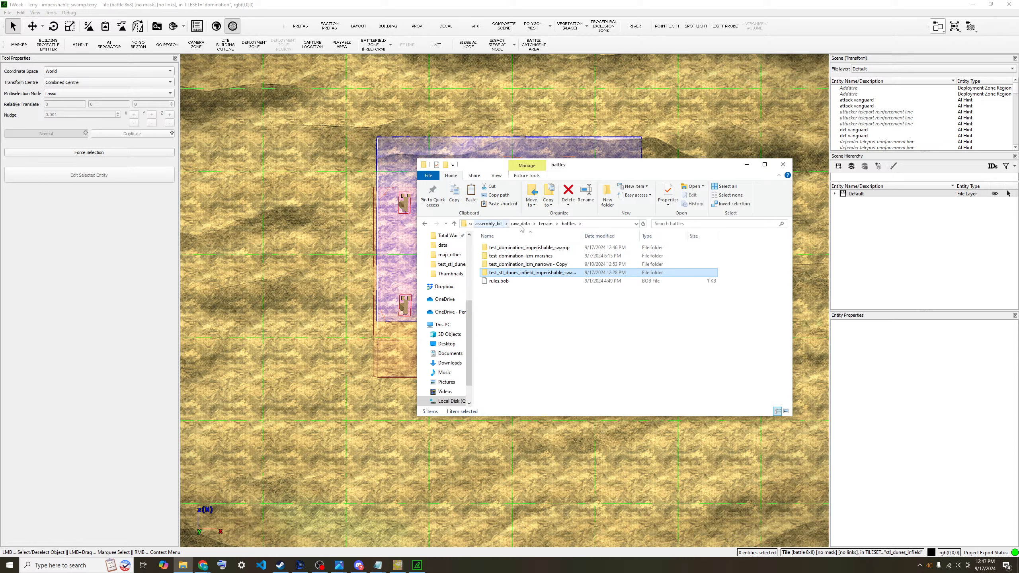
left_click(547, 225)
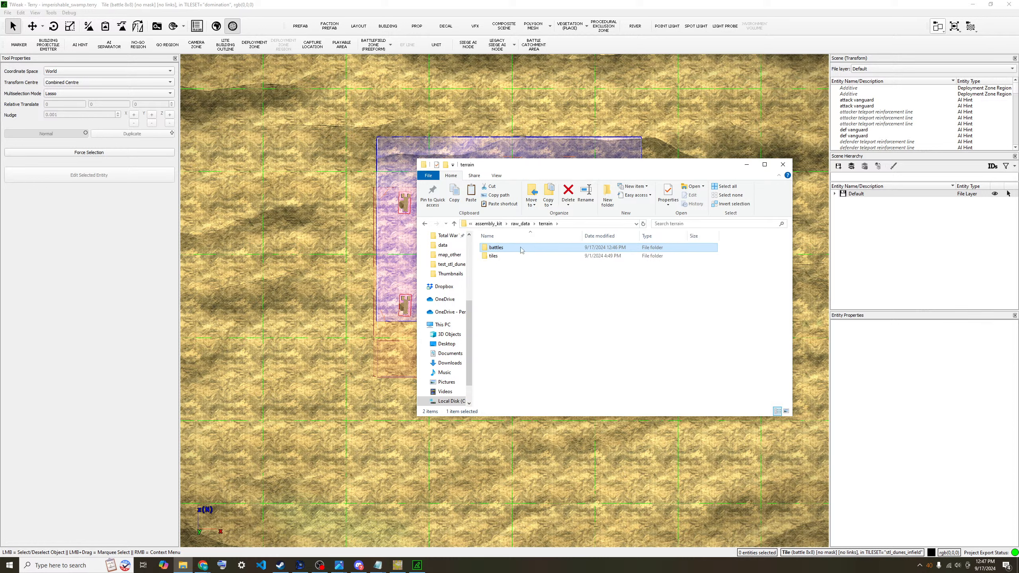
double_click(522, 248)
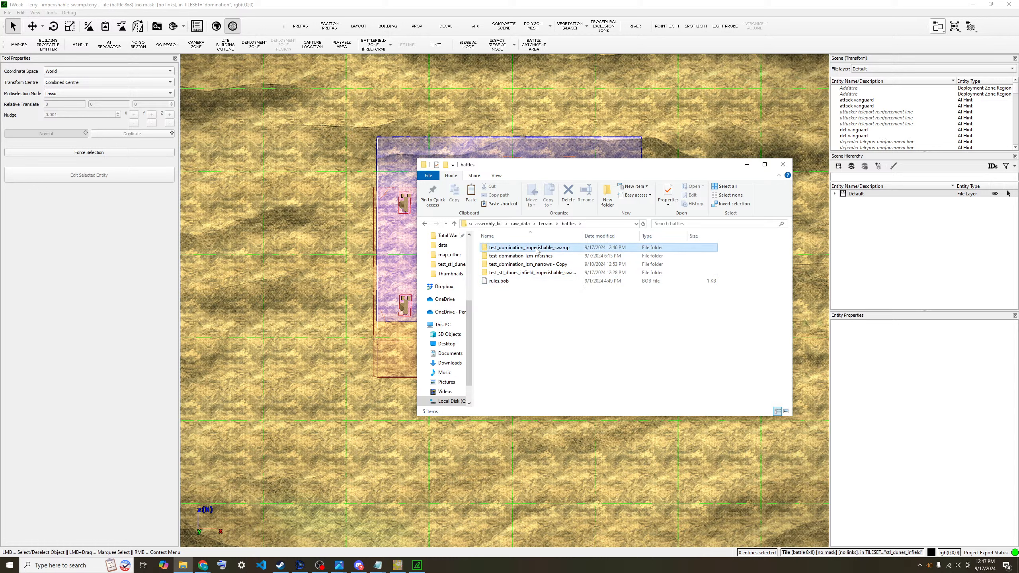
left_click(552, 248)
double_click(554, 248)
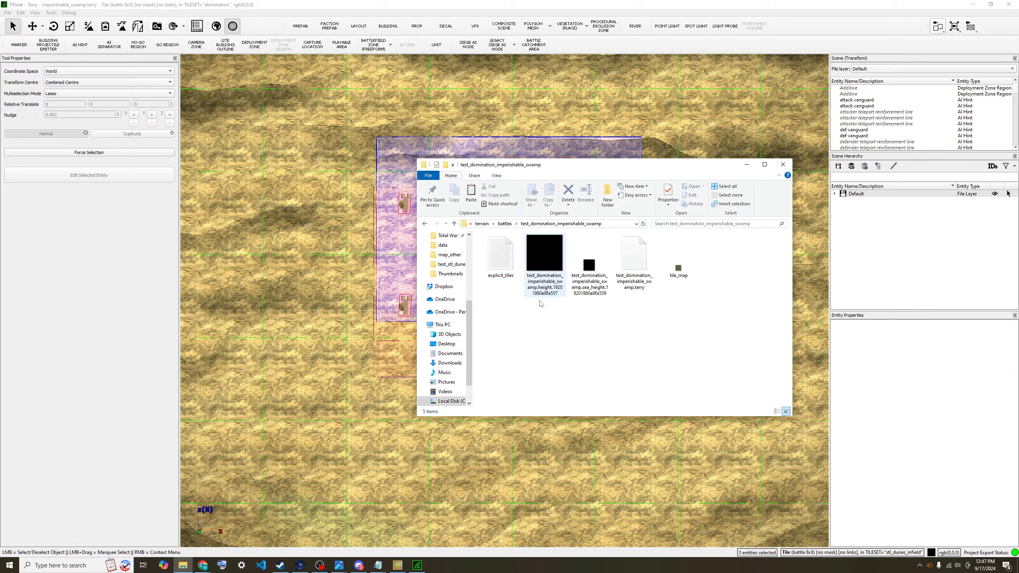
key("ctrl+v")
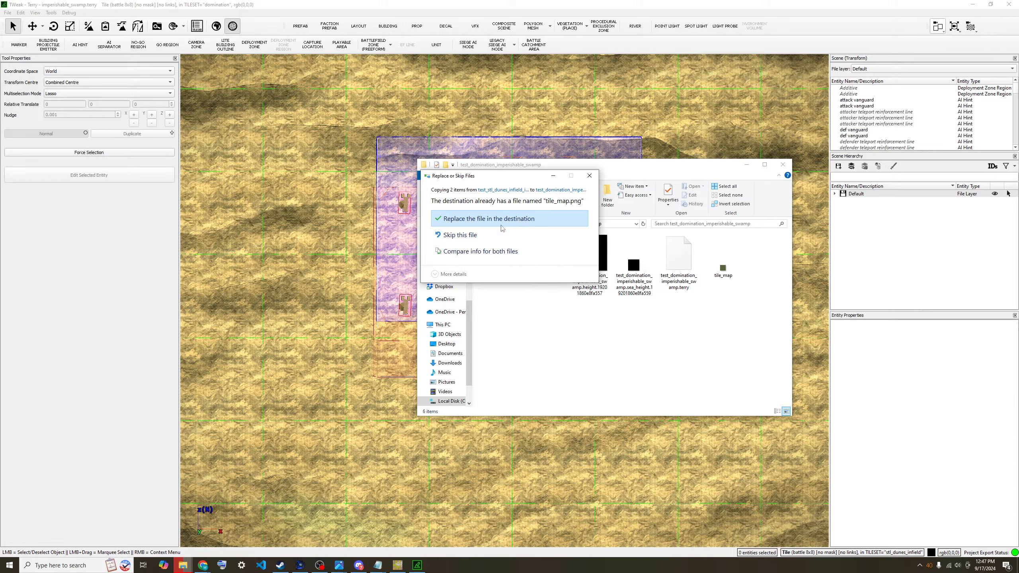
key("Return")
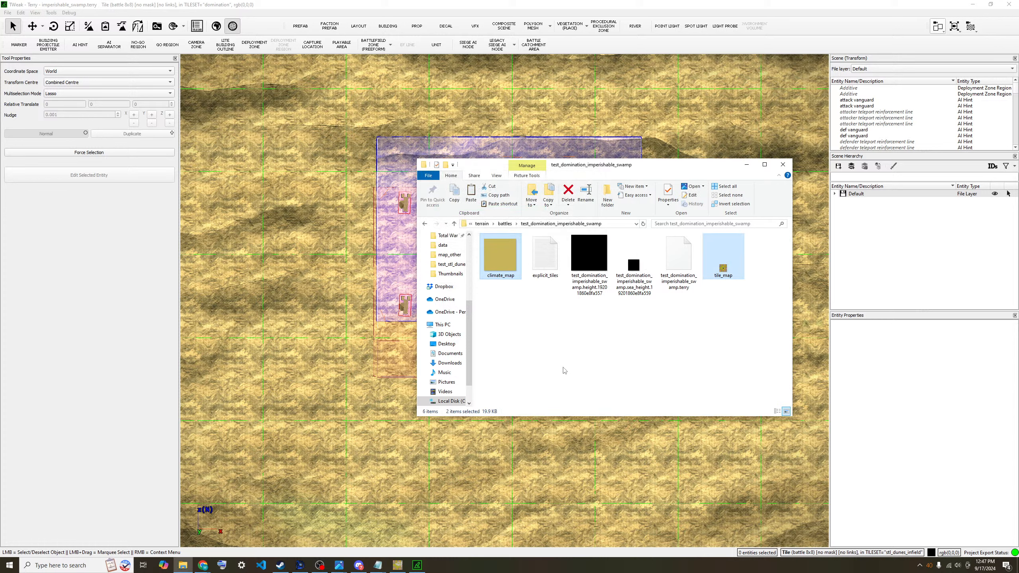
- Glance at Terry's File menu, then return to the swamp battle folder window
left_click(634, 342)
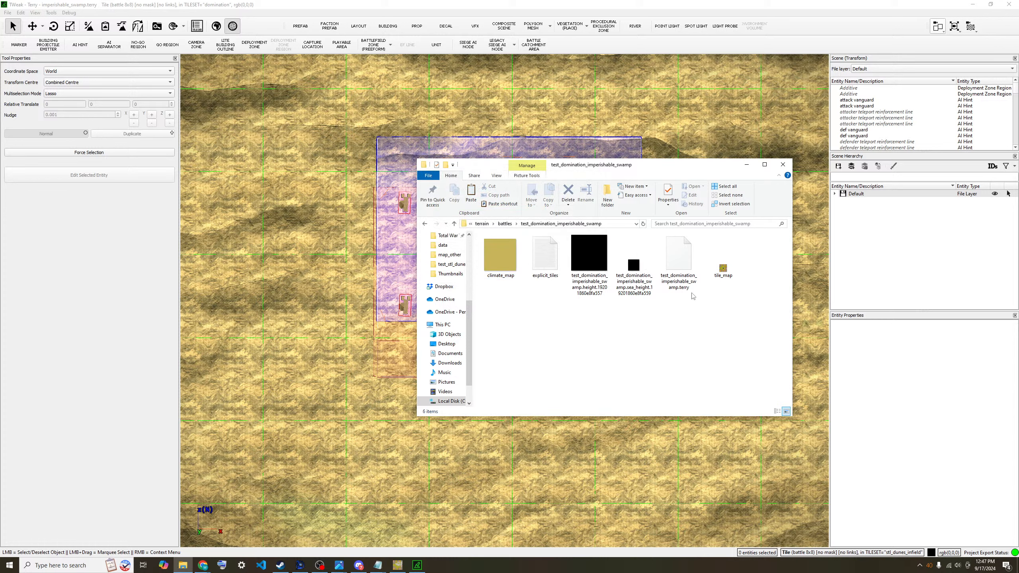
mouse_move(723, 275)
left_click(43, 220)
left_click(8, 12)
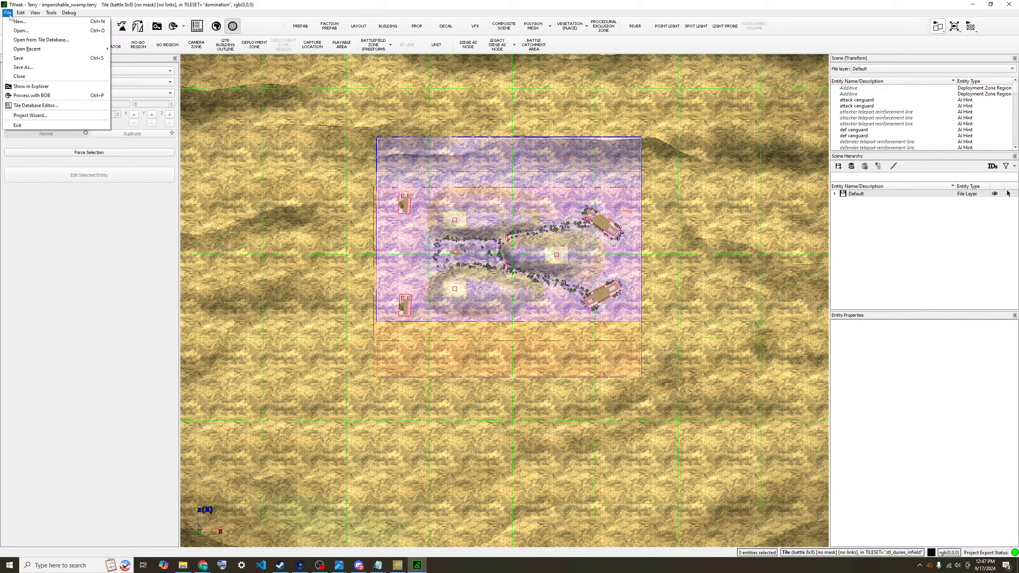
left_click(102, 377)
left_click(183, 565)
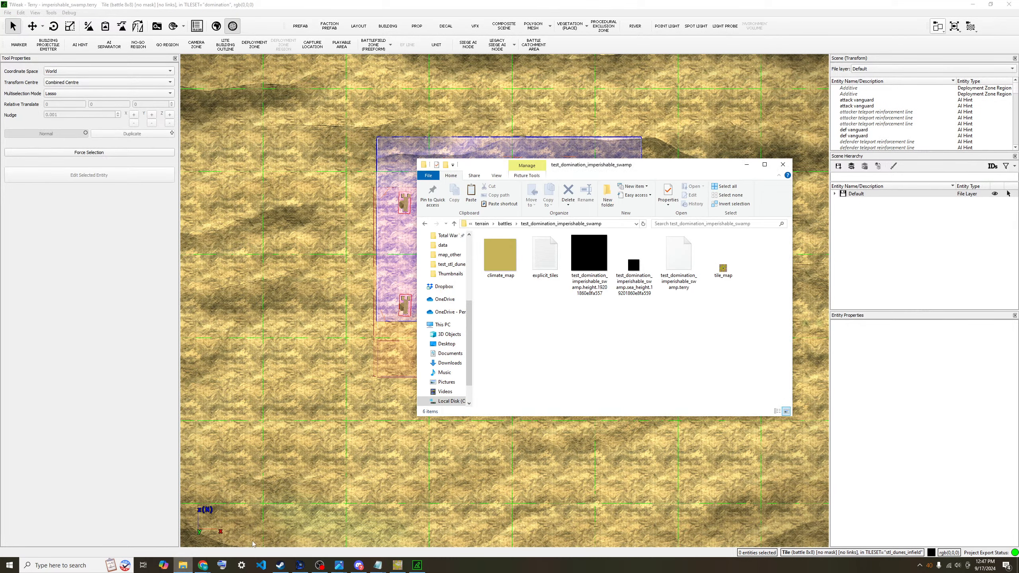
- Change the explicit_tiles coordinates from 3,3 to 36,36 in Notepad
double_click(546, 261)
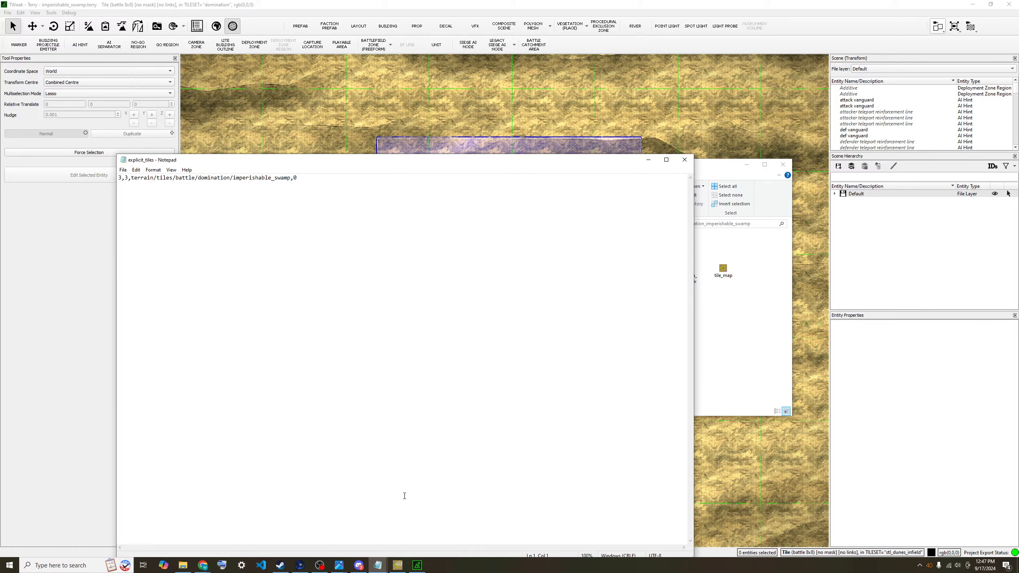
key("Delete")
type("26")
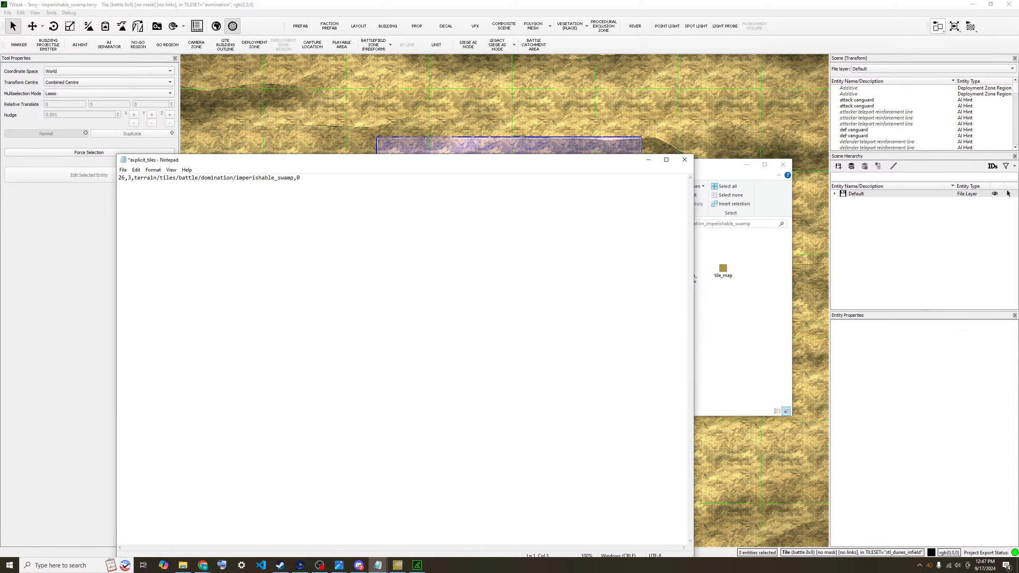
key("BackSpace")
key("BackSpace")
type("36")
key("Right")
key("Delete")
type("36")
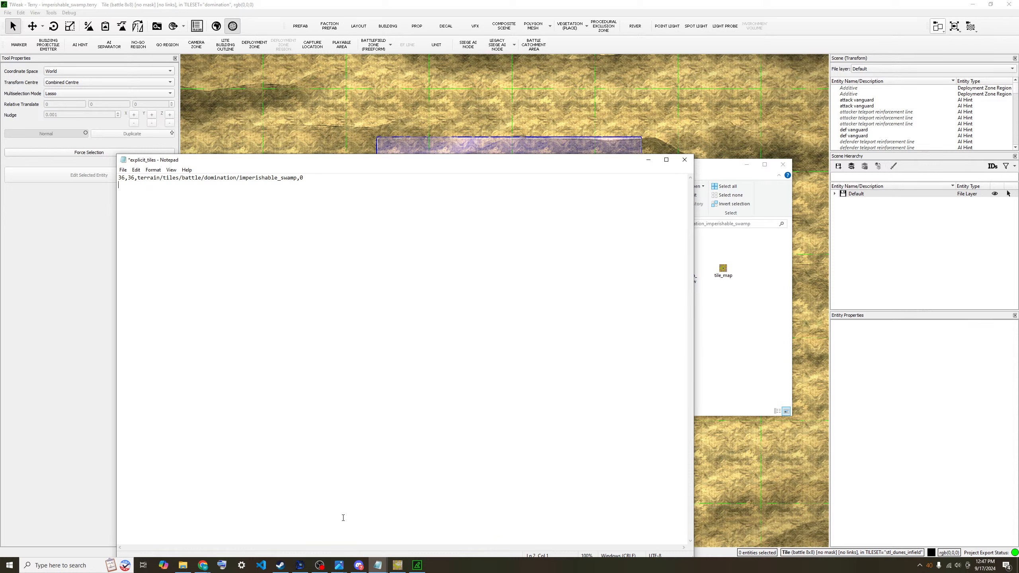
- Save explicit_tiles, then close Notepad and the GIMP tile_map window
mouse_move(397, 565)
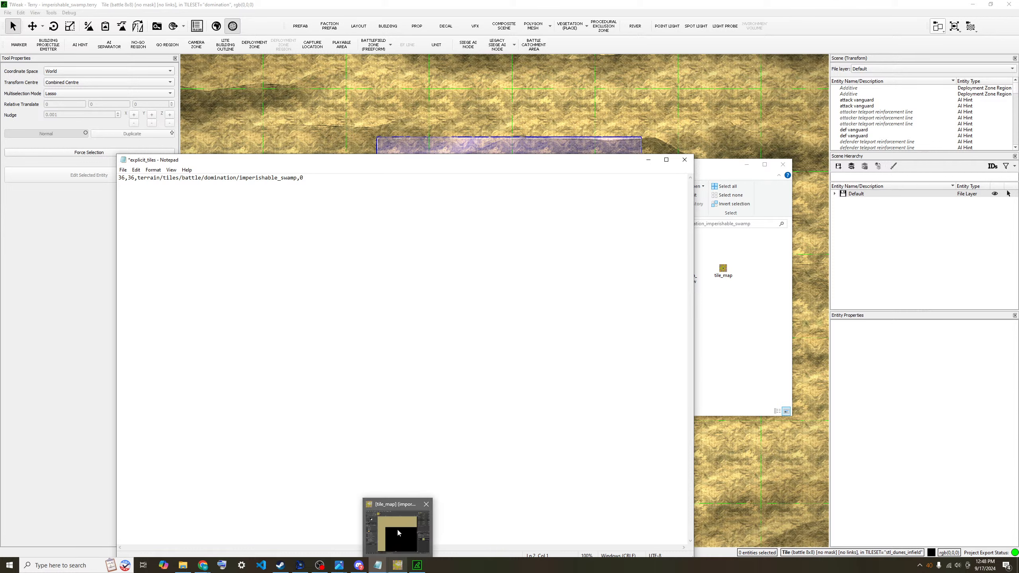
left_click(399, 532)
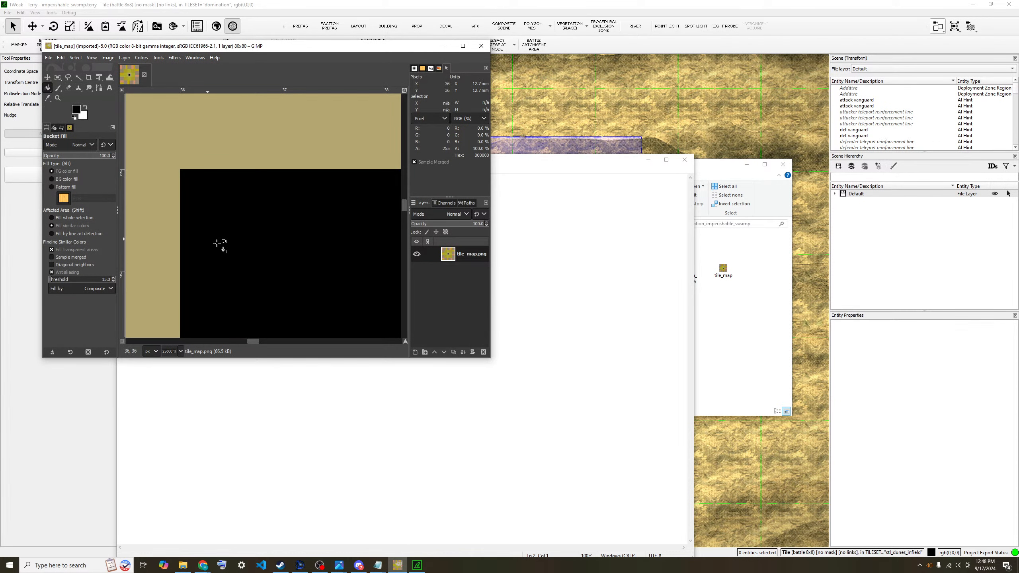
left_click(587, 409)
key("ctrl+s")
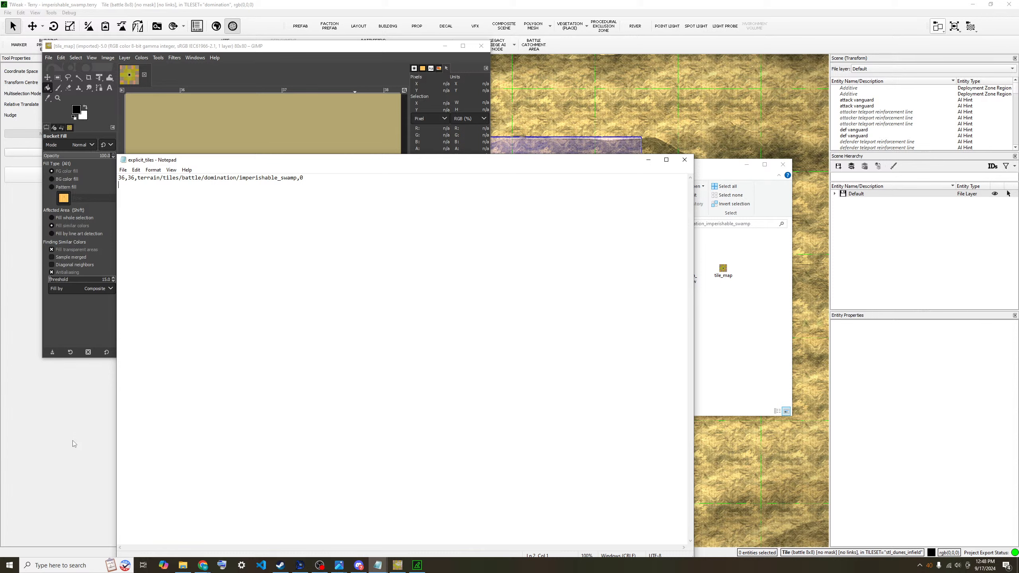
left_click(685, 159)
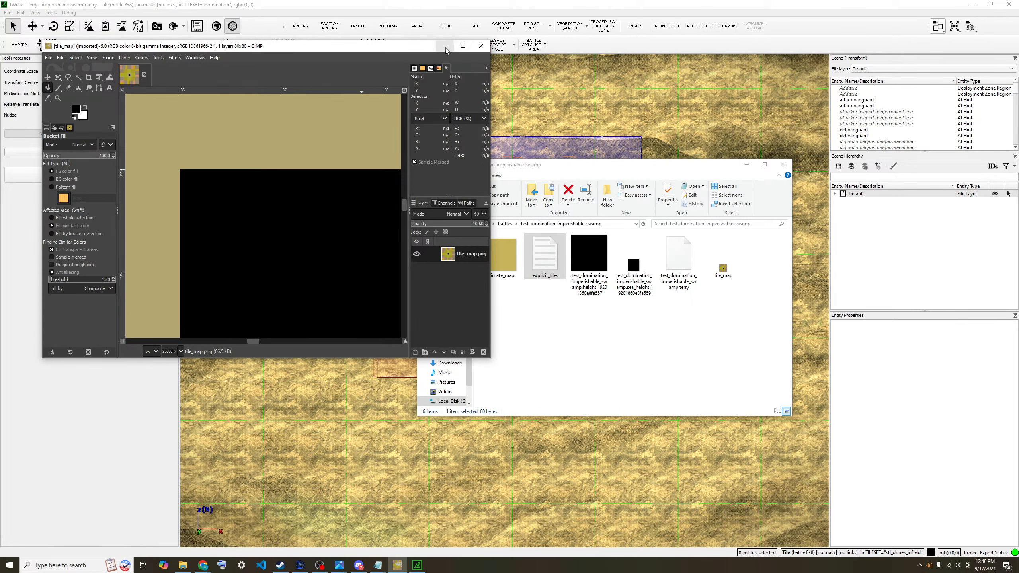
left_click(481, 46)
- Open imperishable_swamp.terry from tiles/battle/domination/imperishable_swamp and confirm its layers
left_click(7, 12)
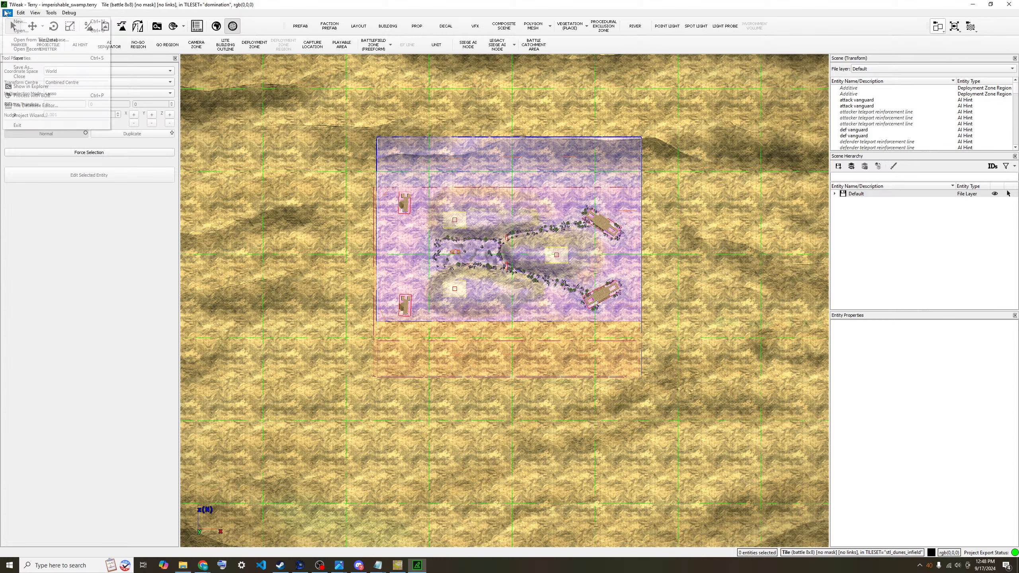
left_click(24, 27)
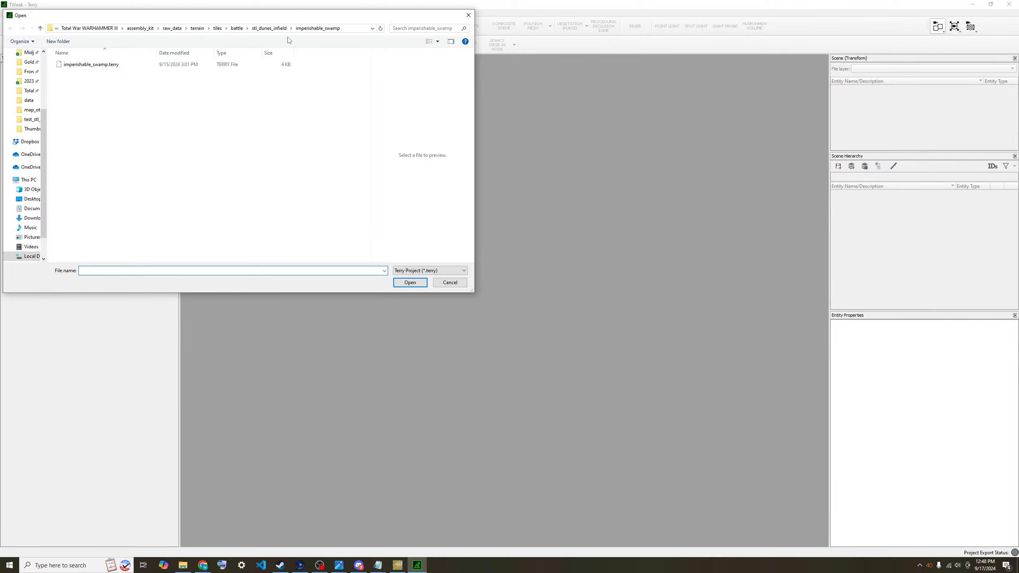
left_click(237, 29)
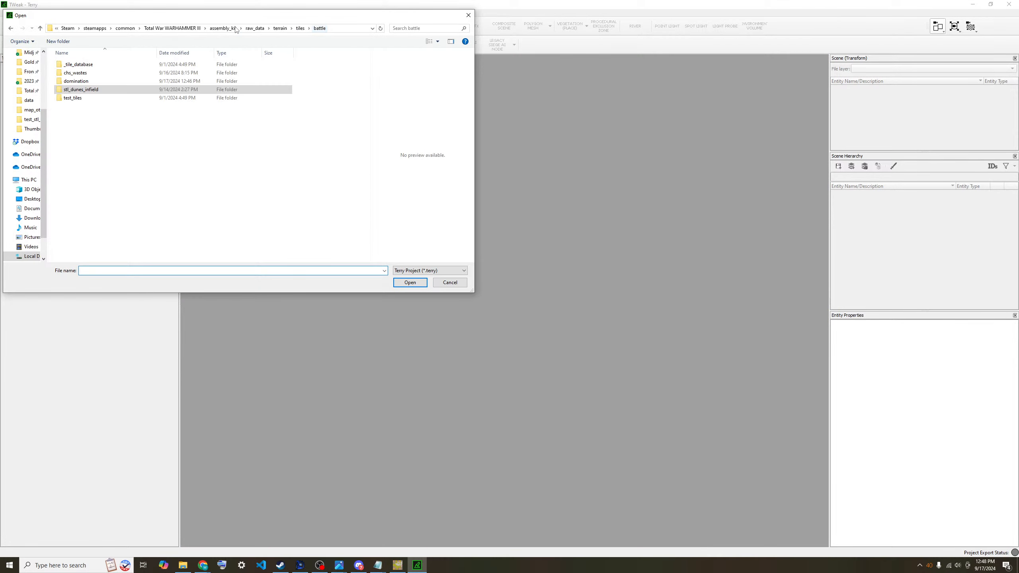
double_click(91, 81)
double_click(119, 64)
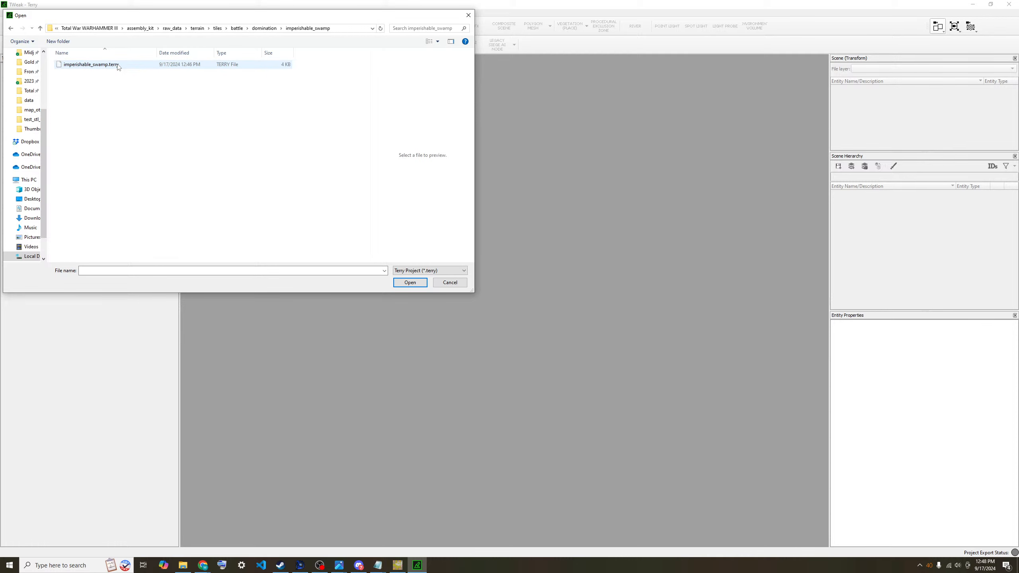
double_click(119, 65)
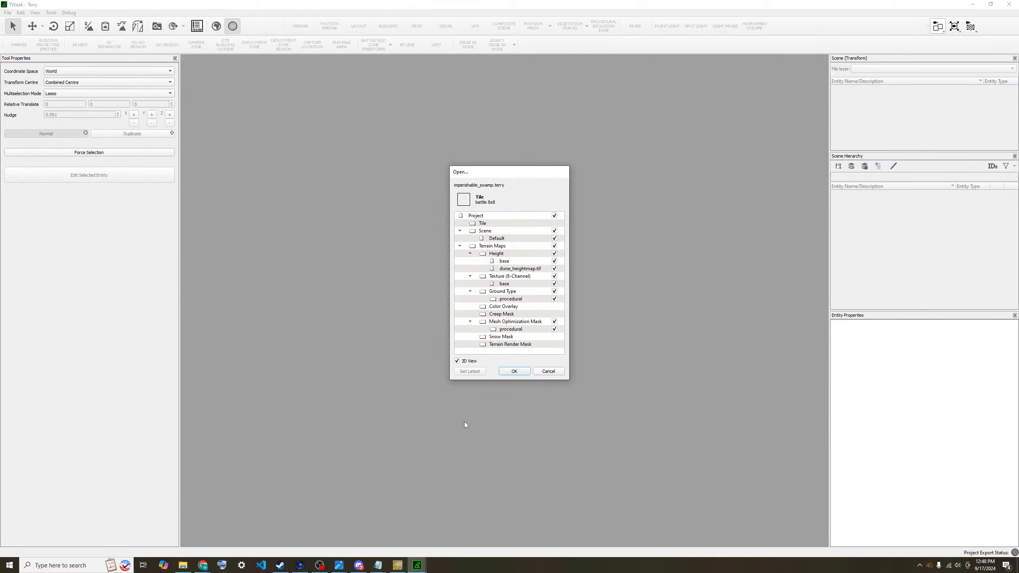
left_click(515, 371)
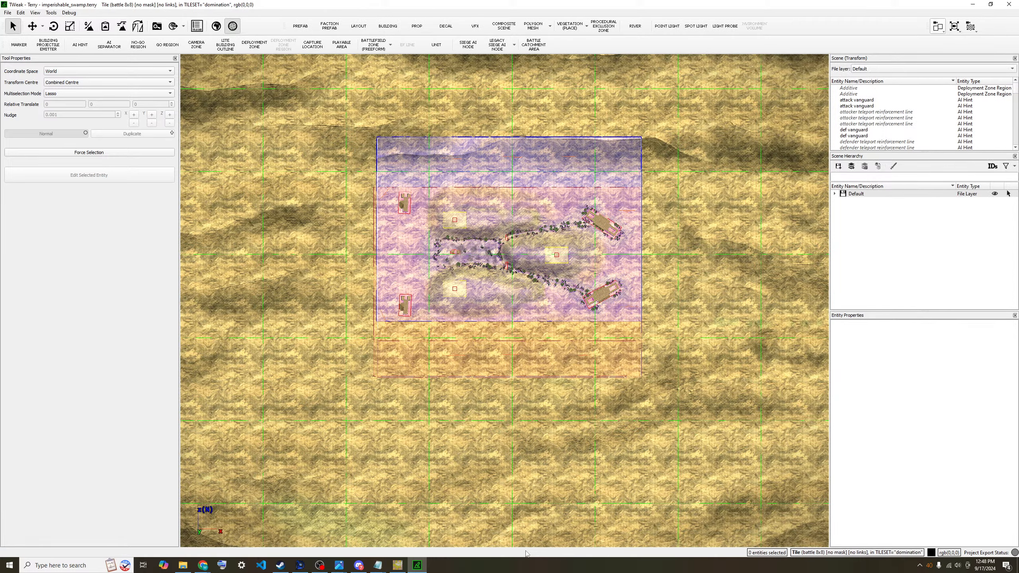
scroll(462, 459, "down", 3)
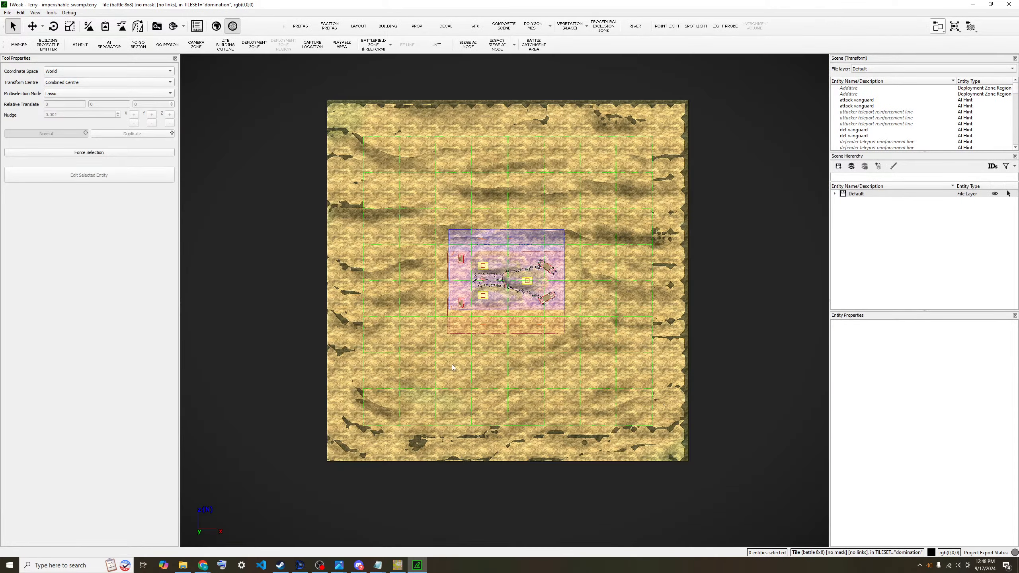
scroll(452, 368, "up", 3)
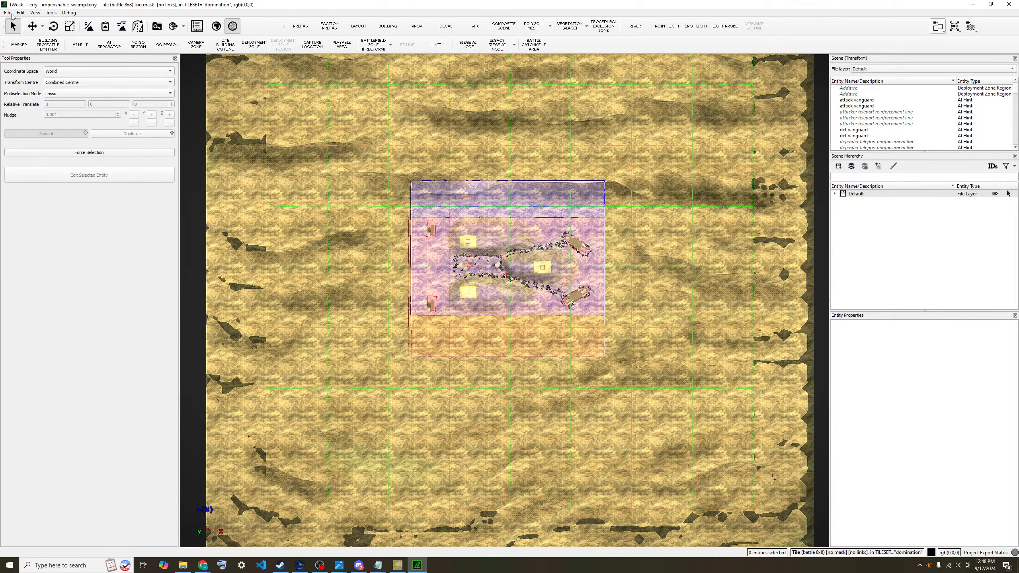
left_click(7, 12)
- Reopen imperishable_swamp.terry with its layers, then check the File menu without choosing anything
left_click(18, 31)
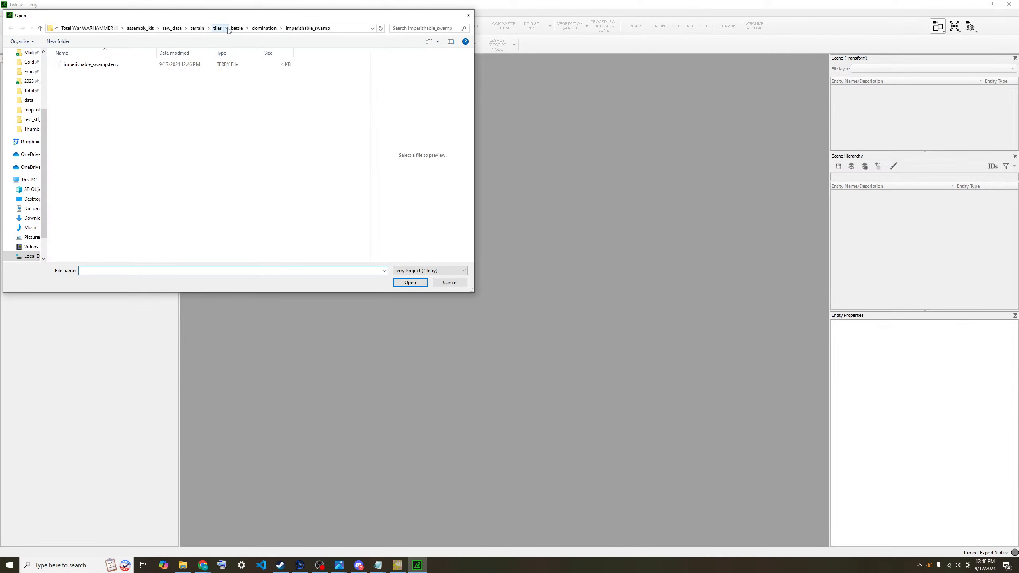
left_click(450, 283)
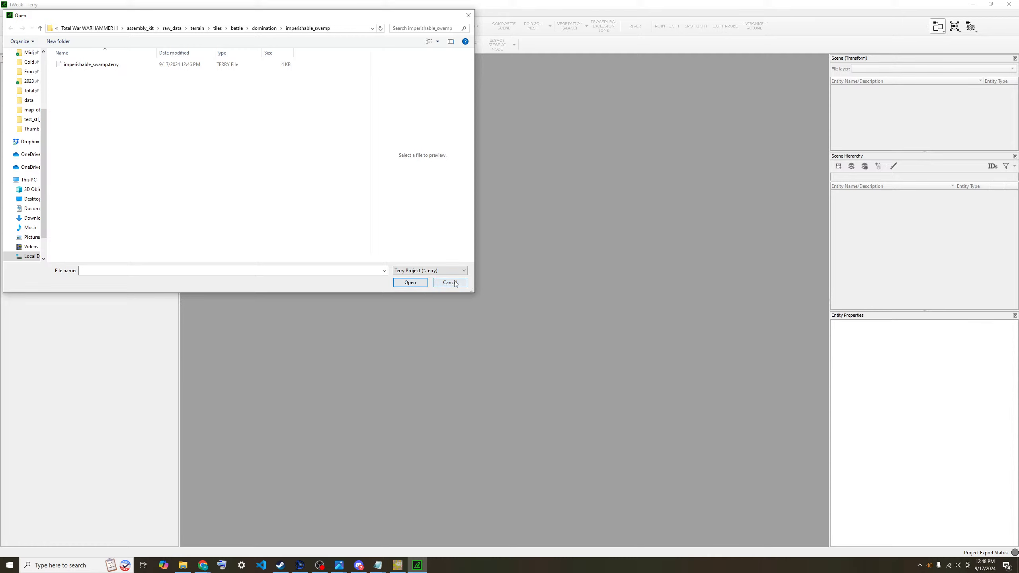
left_click(10, 14)
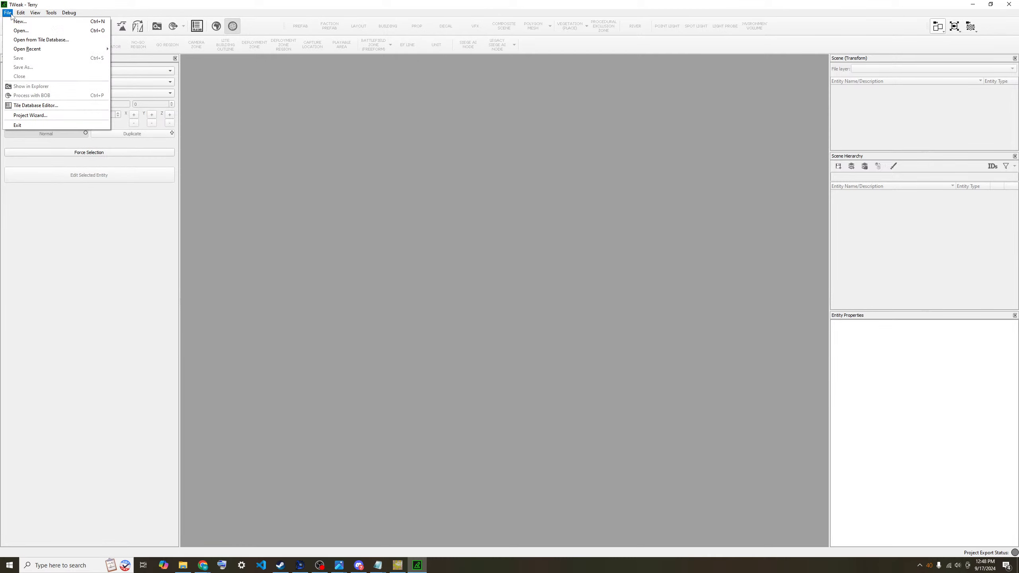
left_click(11, 15)
left_click(11, 14)
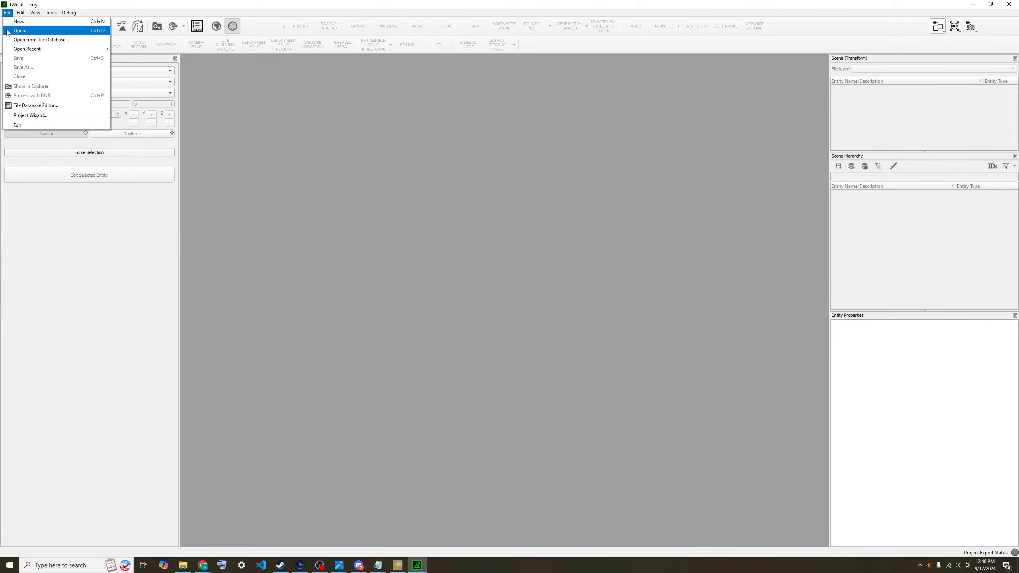
left_click(12, 32)
left_click(177, 65)
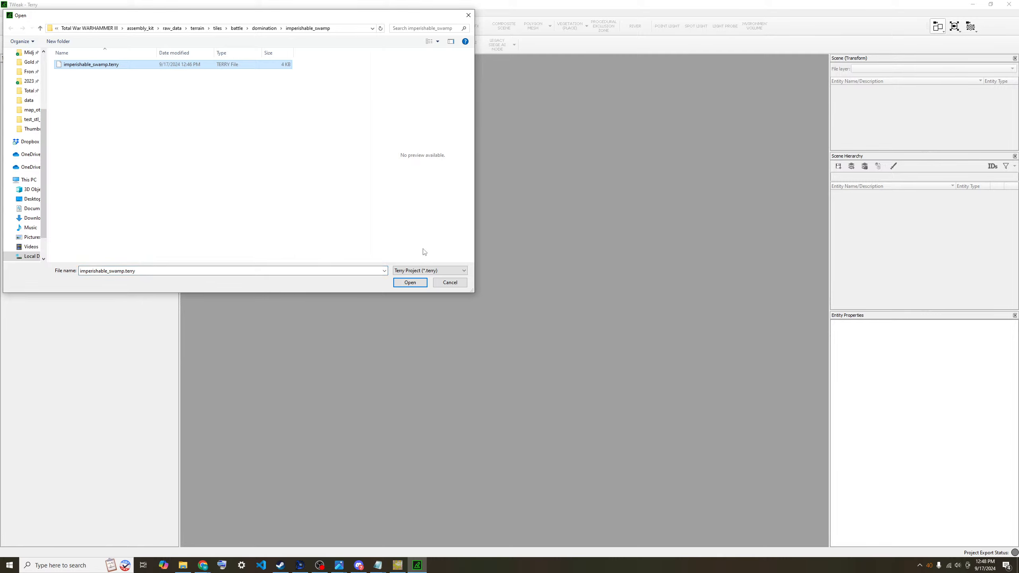
left_click(417, 283)
left_click(516, 371)
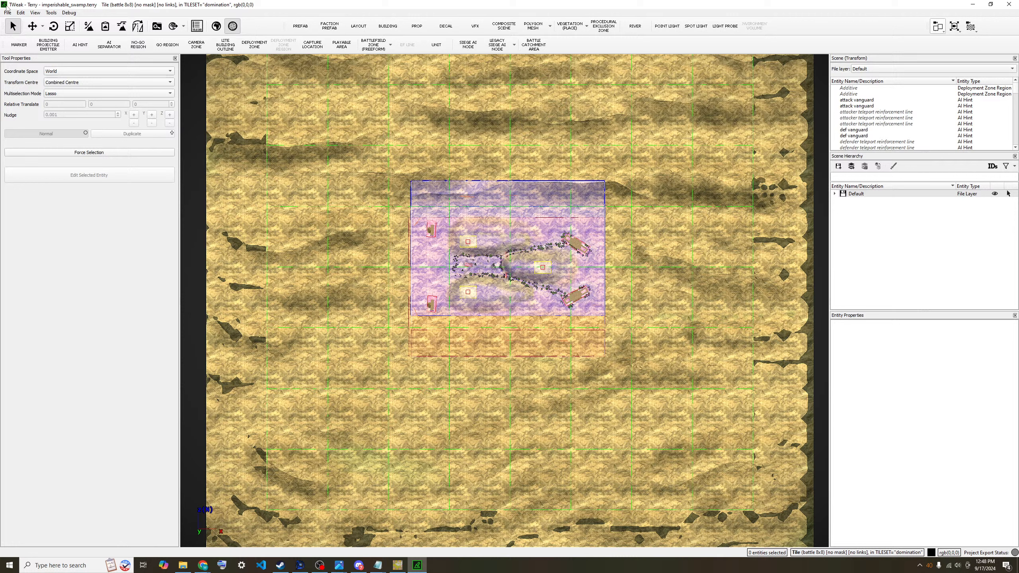
left_click(7, 12)
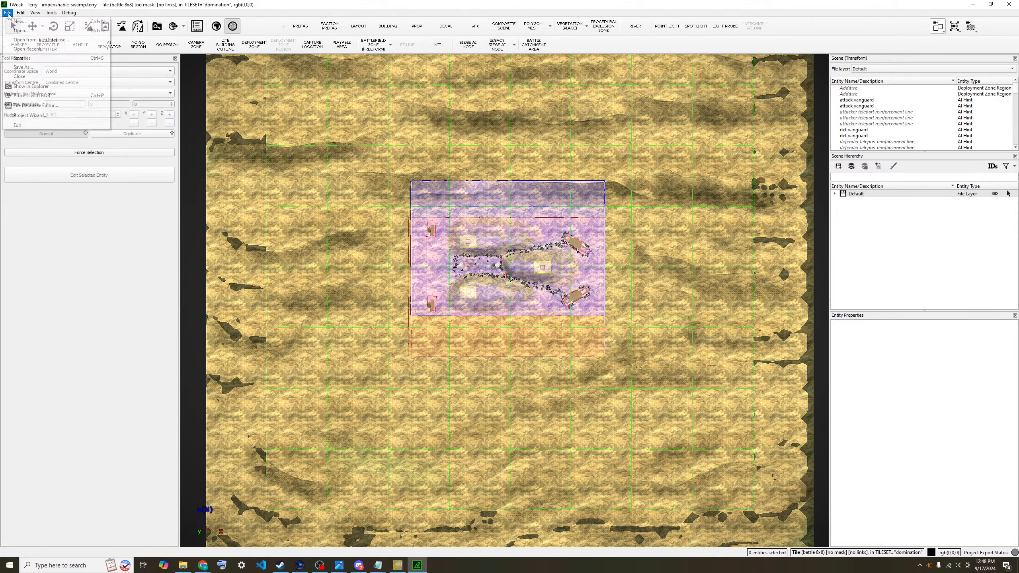
left_click(35, 95)
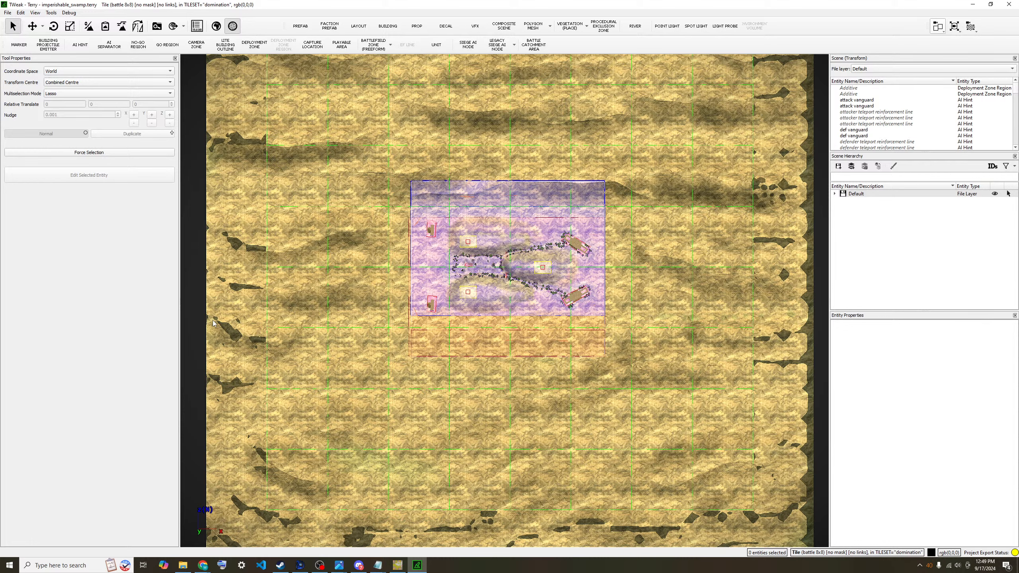
- Switch OBS to a different capture scene
left_click(319, 566)
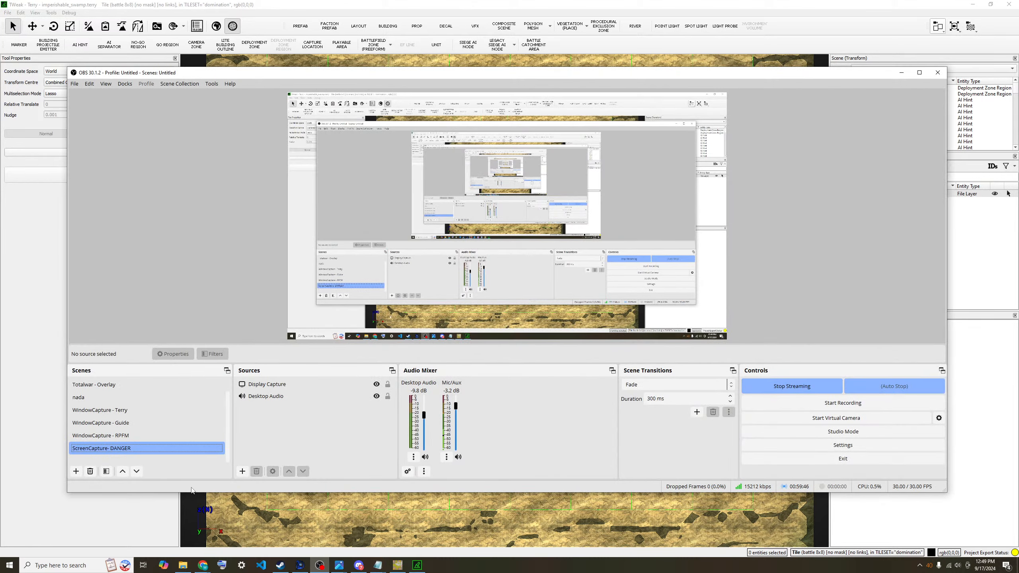
left_click(104, 407)
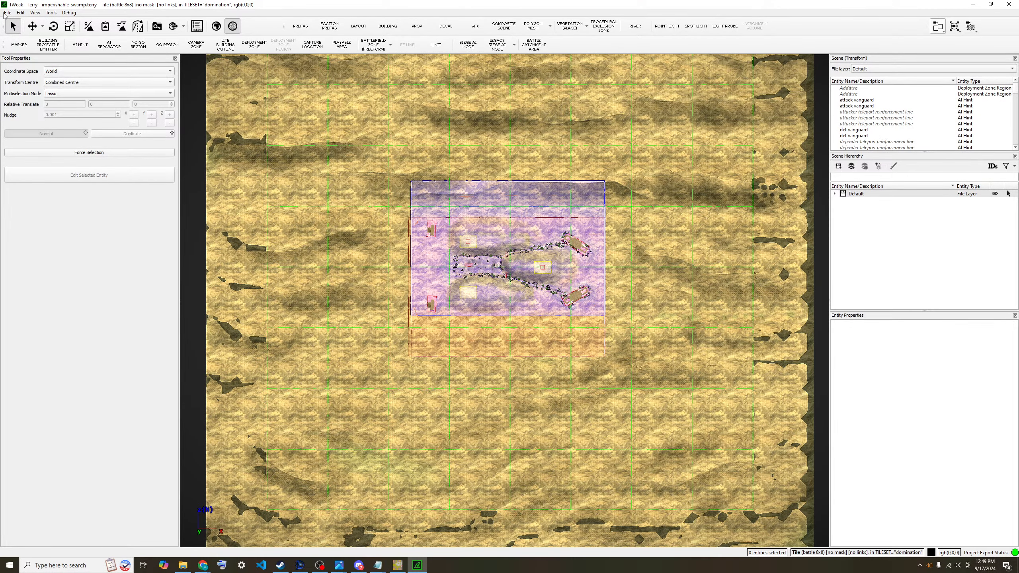
- Reload imperishable_swamp.terry via File > Open, confirming all its terrain layers
left_click(5, 14)
left_click(12, 31)
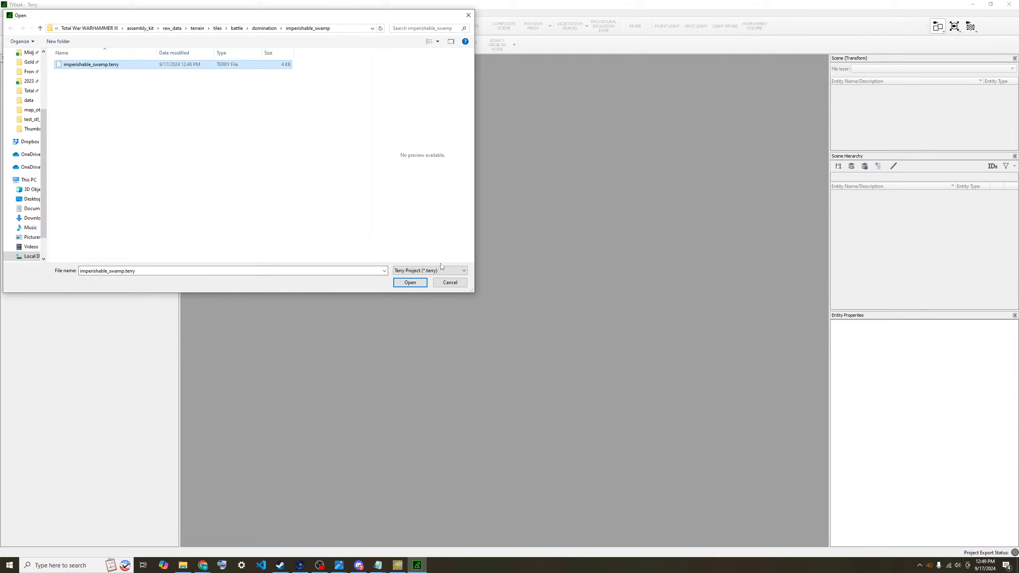
left_click(418, 283)
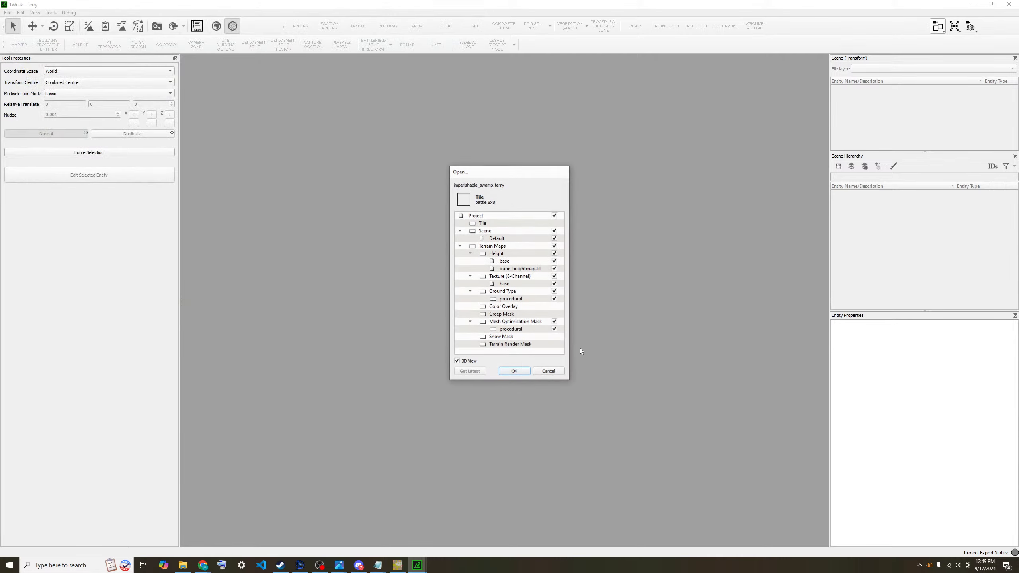
left_click(513, 372)
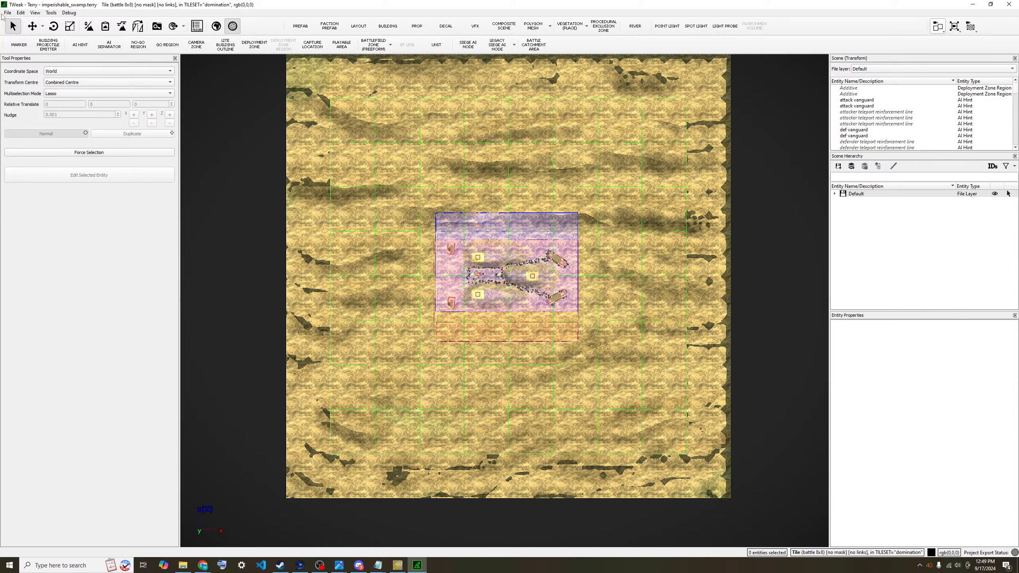
left_click(5, 12)
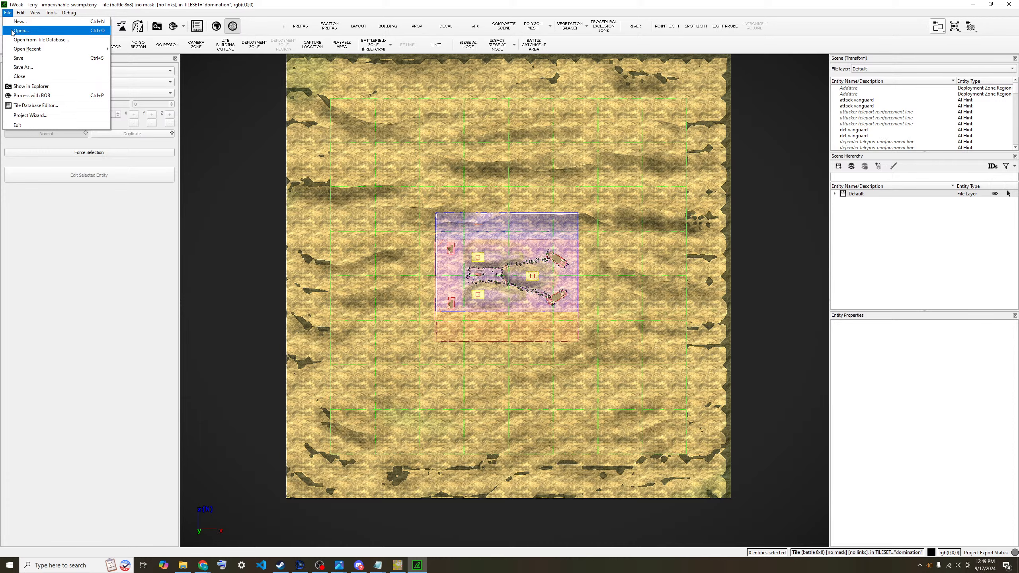
- Open terrain/battles/test_domination_imperishable_swamp/test_domination_imperishable_swamp.terry and confirm its layers
left_click(14, 31)
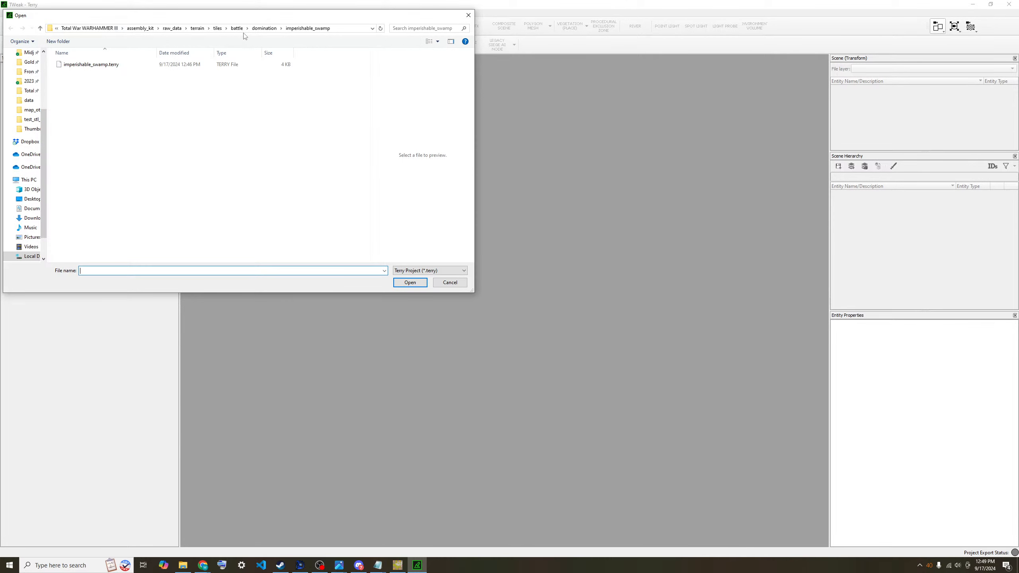
left_click(218, 29)
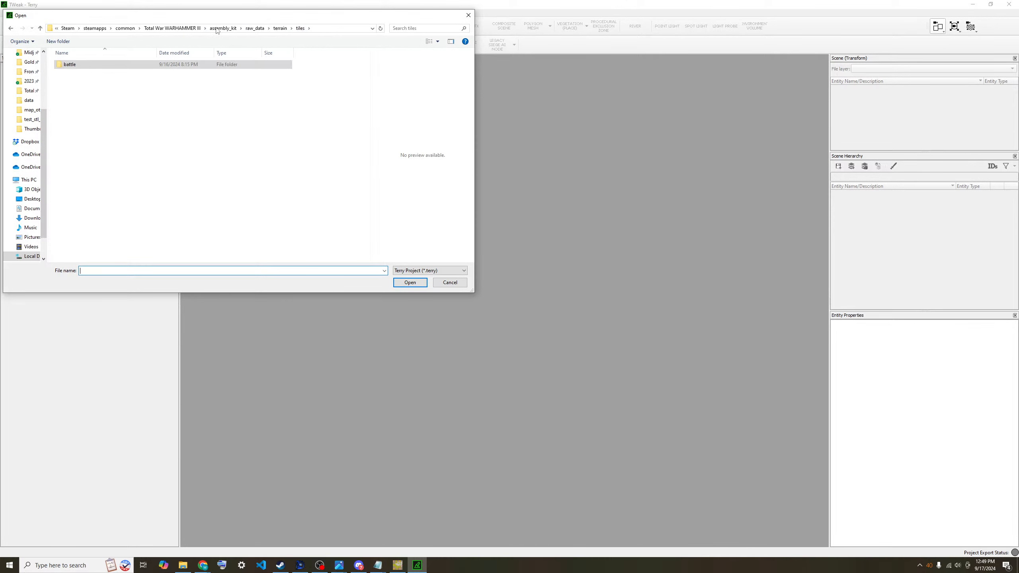
left_click(280, 29)
double_click(140, 63)
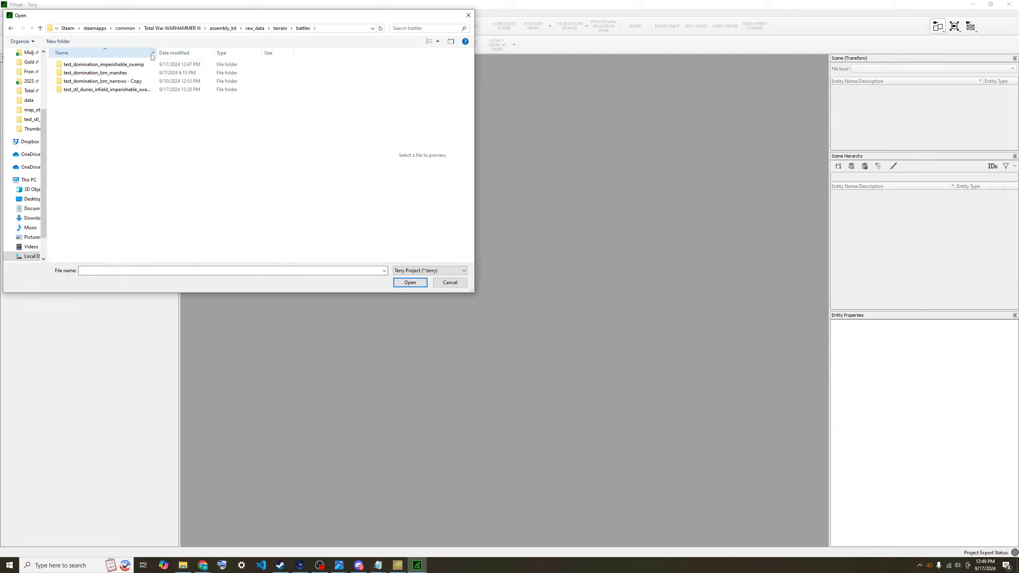
double_click(130, 69)
left_click(86, 70)
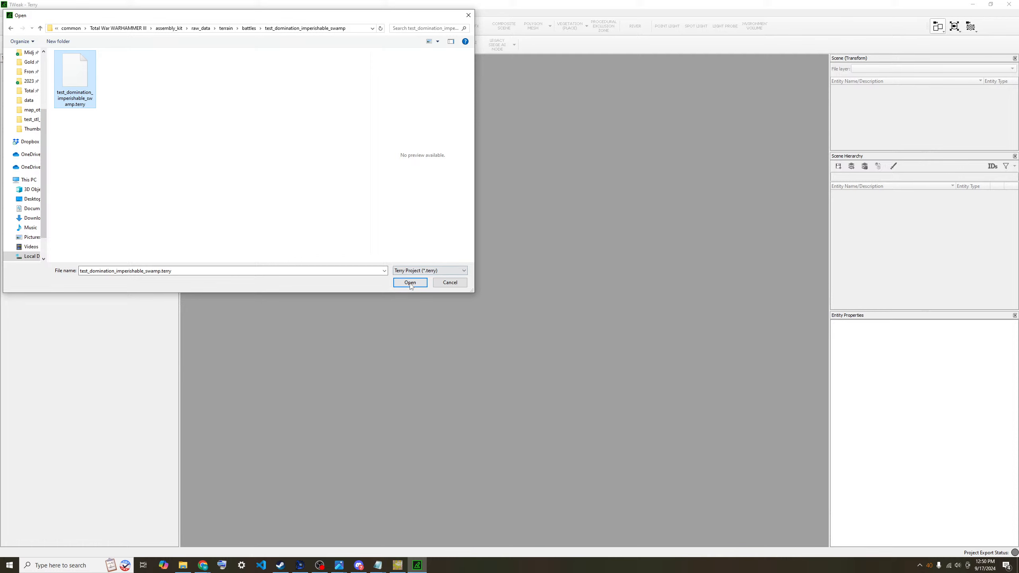
left_click(414, 272)
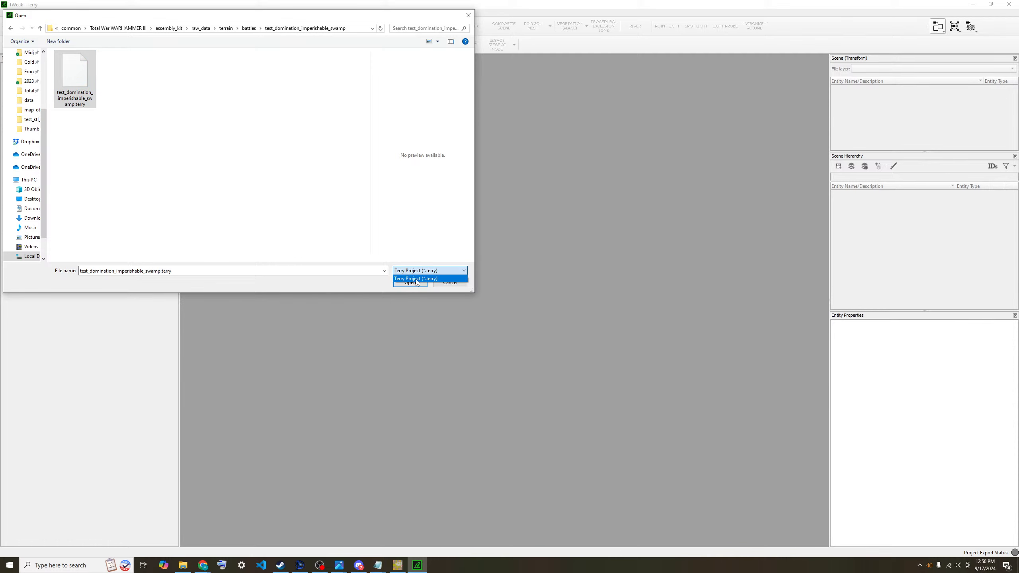
left_click(416, 279)
left_click(410, 282)
left_click(515, 361)
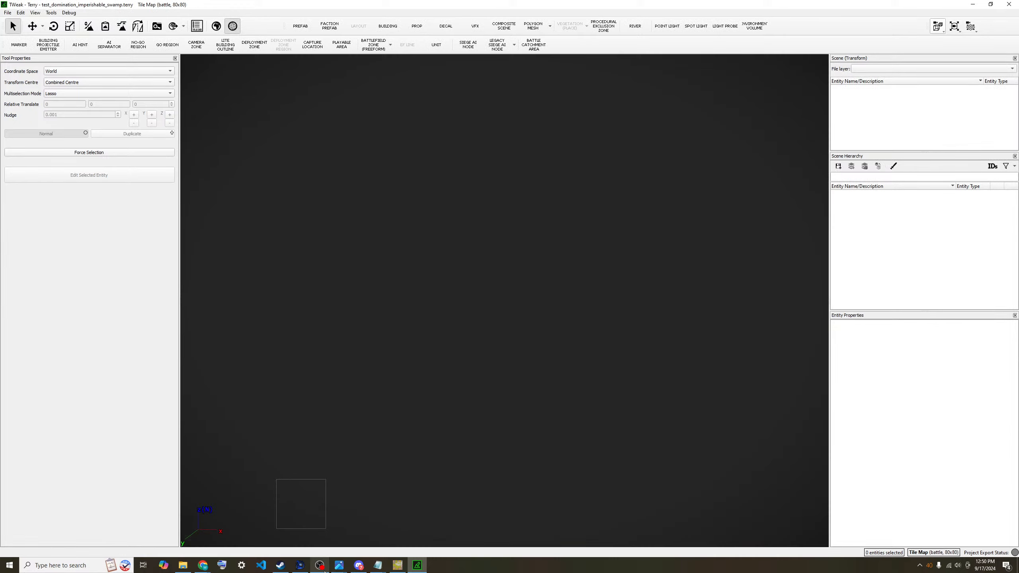
mouse_move(323, 562)
- Reopen test_domination_imperishable_swamp.terry and confirm loading it as the 80x80 3D battle map
left_click(7, 12)
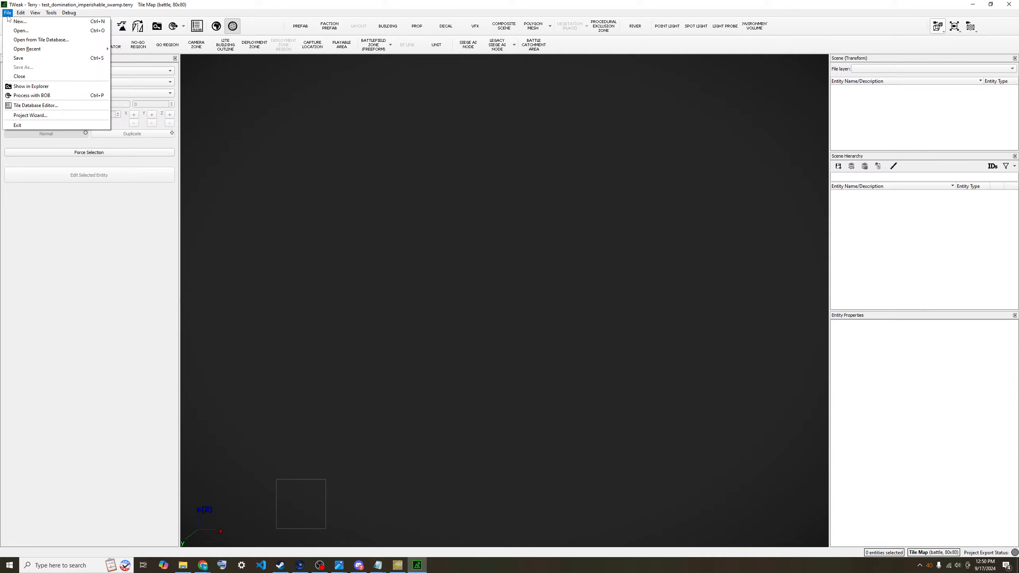
left_click(27, 98)
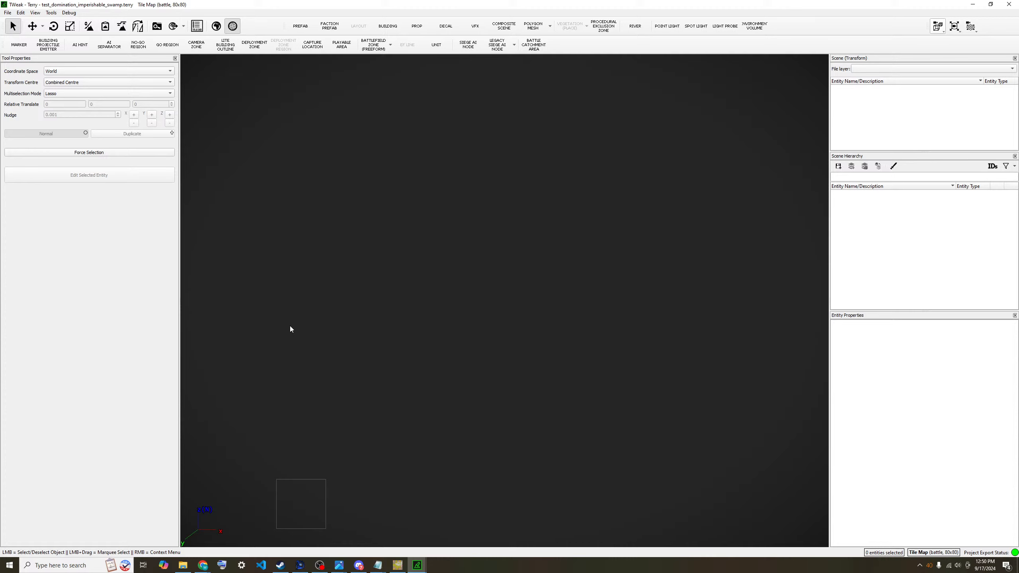
left_click(8, 12)
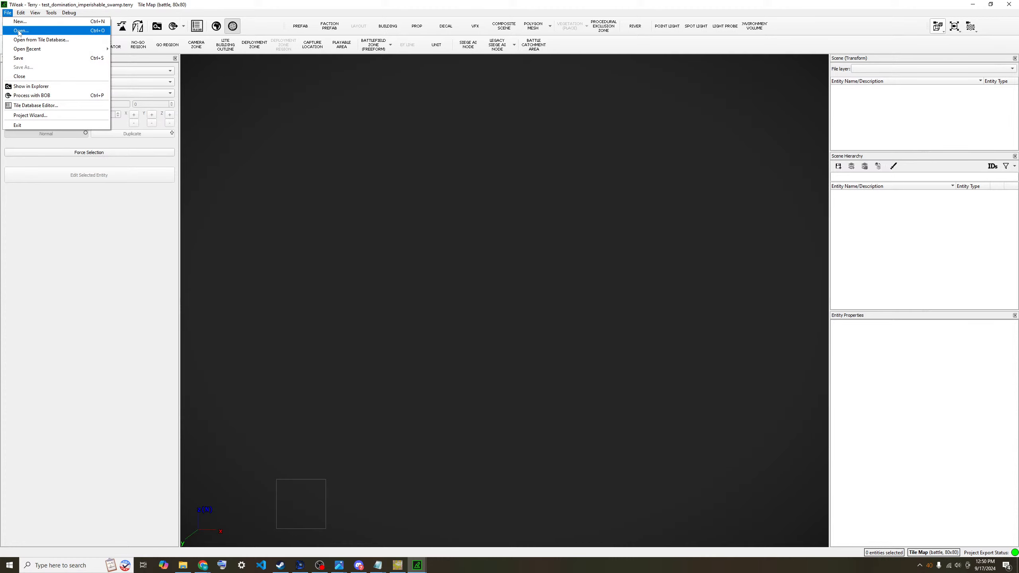
left_click(18, 31)
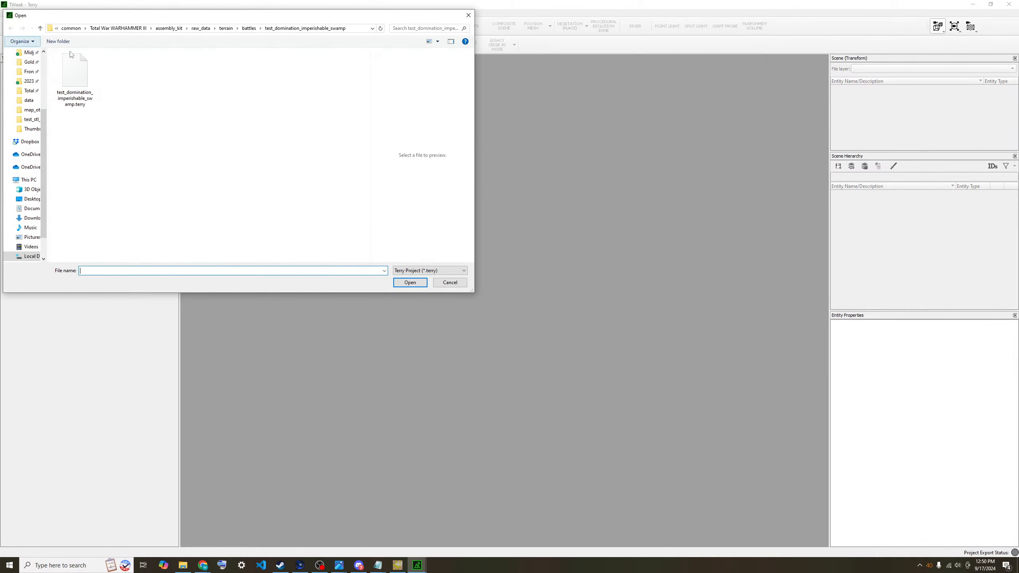
left_click(82, 83)
left_click(410, 282)
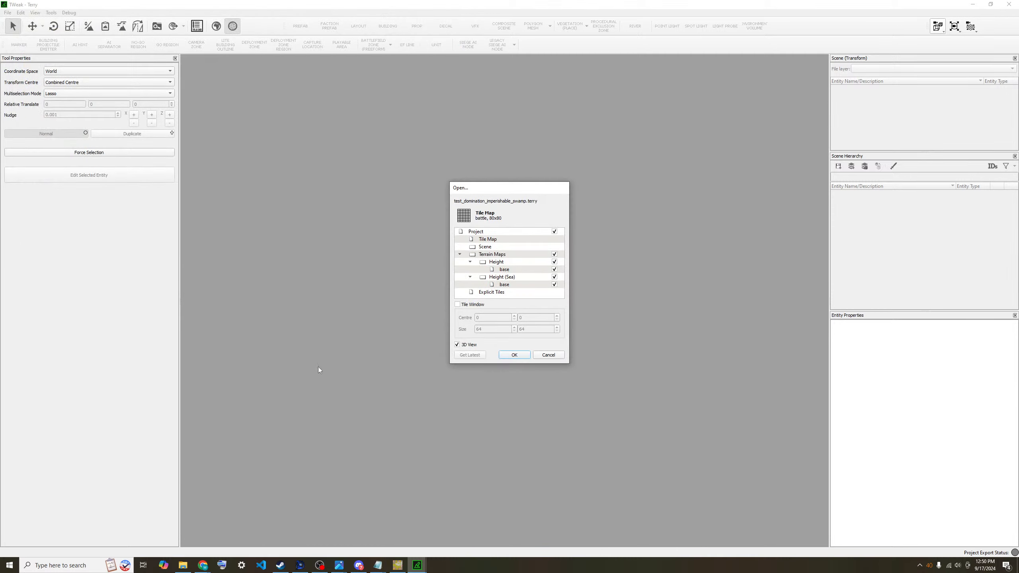
left_click(519, 355)
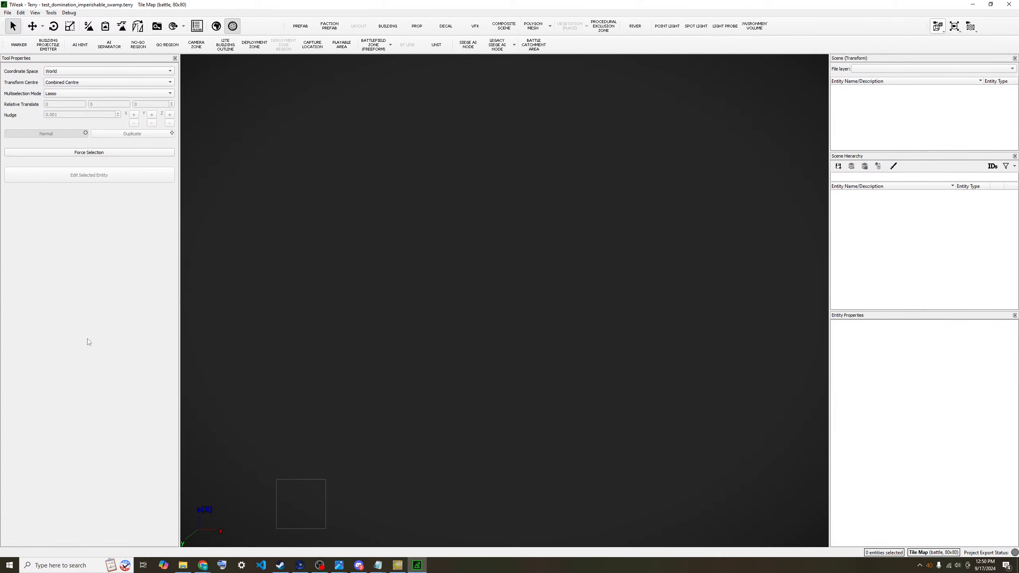
- Switch to the Battle Debug camera and rotate the view around the black swamp tile
scroll(538, 260, "up", 2)
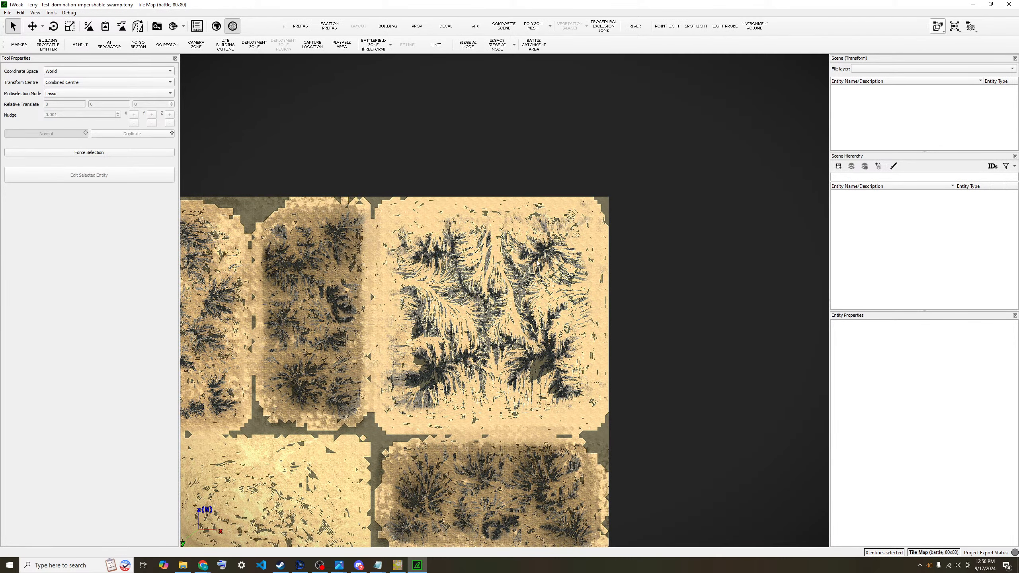
scroll(401, 353, "down", 3)
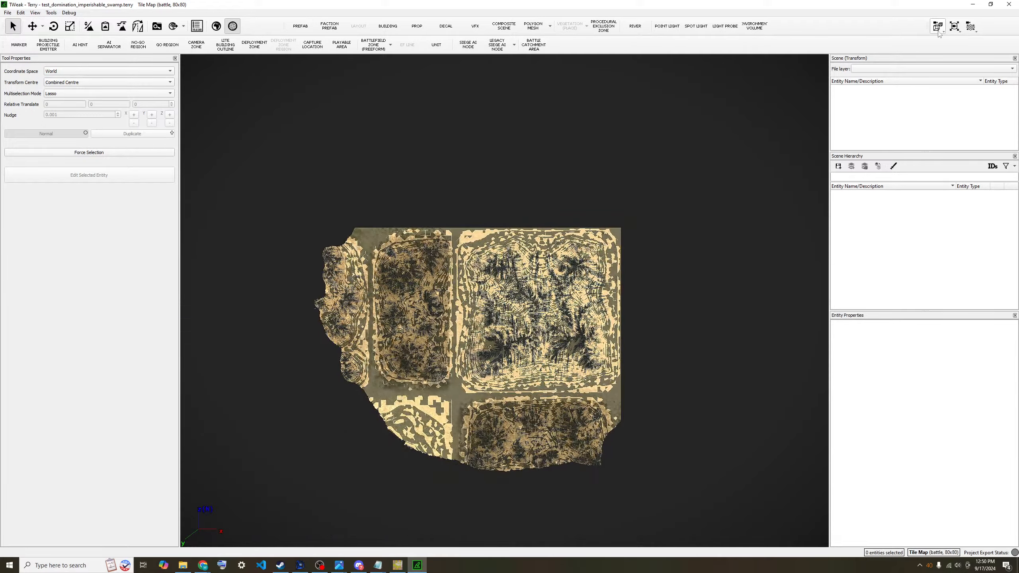
left_click(938, 27)
left_click(937, 68)
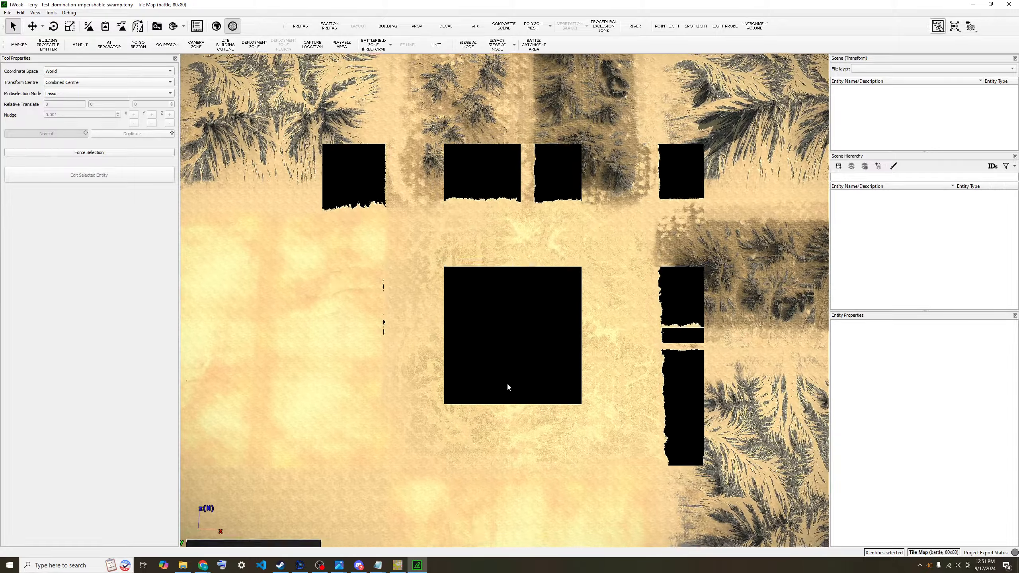
middle_click_drag(507, 384, 508, 383)
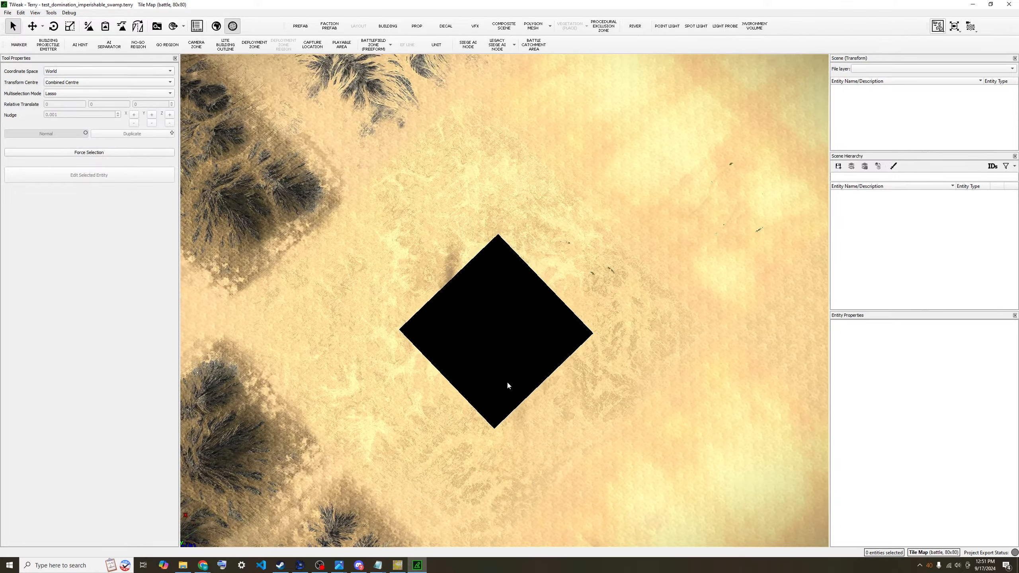
middle_click_drag(511, 391, 510, 384)
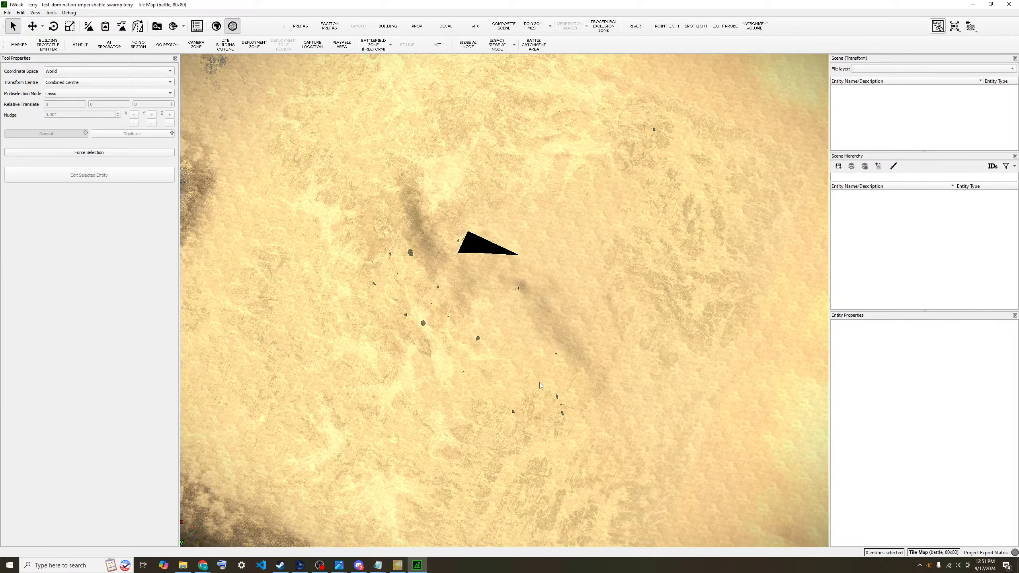
middle_click_drag(527, 318, 530, 287)
scroll(530, 292, "up", 5)
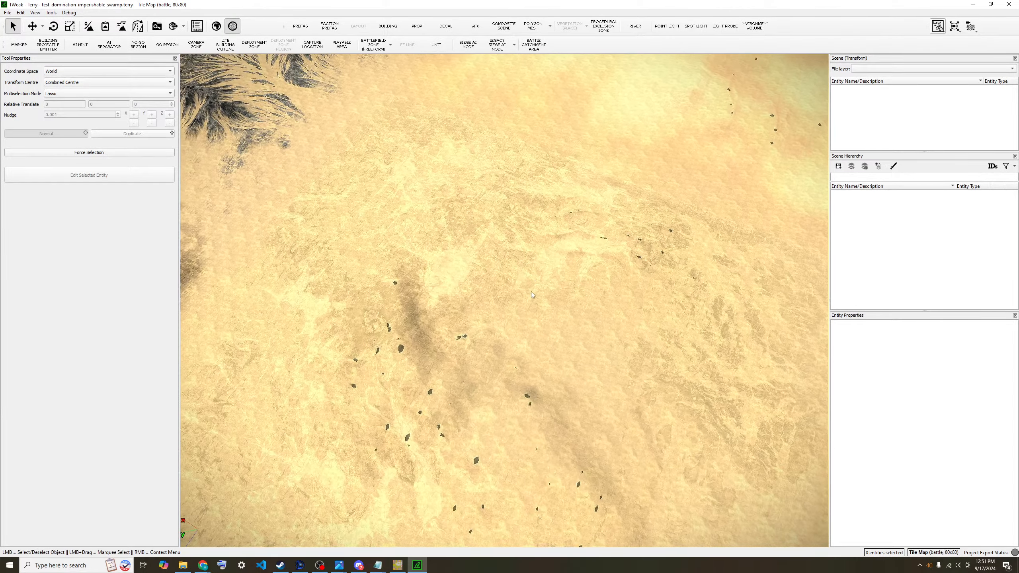
scroll(530, 292, "up", 6)
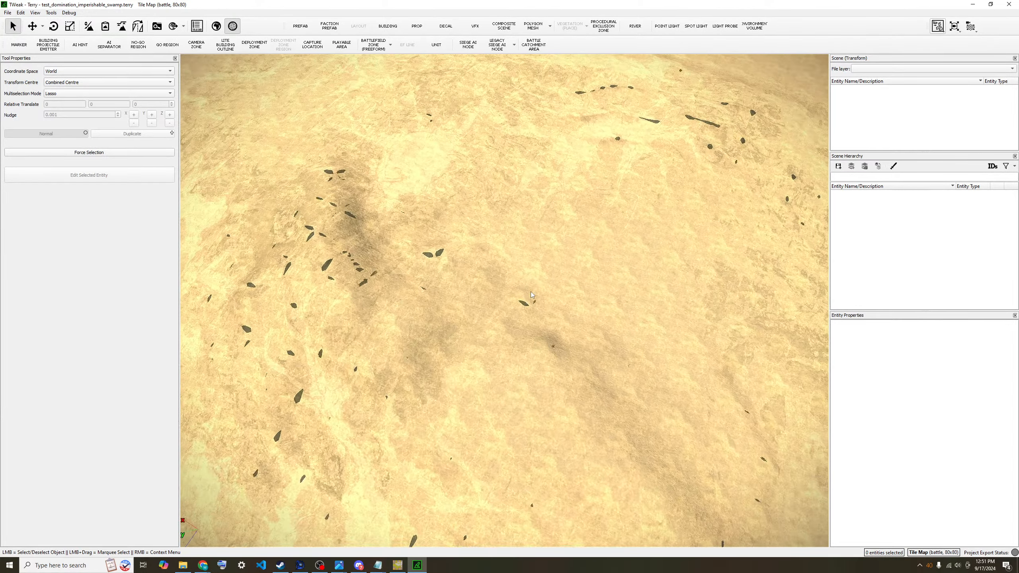
middle_click_drag(519, 288, 628, 247)
- Fly around the black tile with WASD/QE, then bring up the swamp battle folder
scroll(464, 242, "up", 5)
key("w")
key("d")
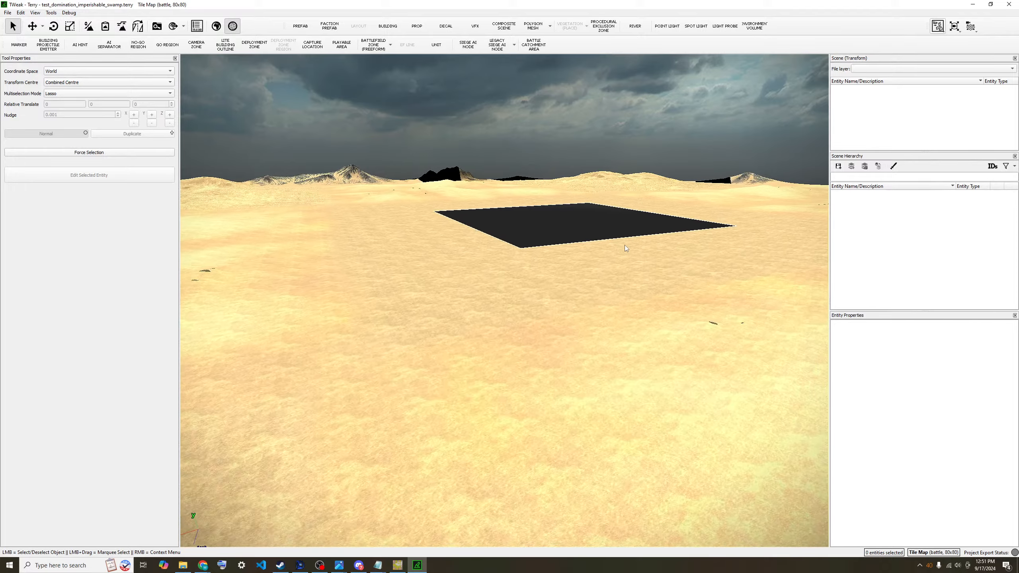
key("w")
middle_click_drag(611, 244, 538, 271)
key("s")
key("w")
key("e")
key("q")
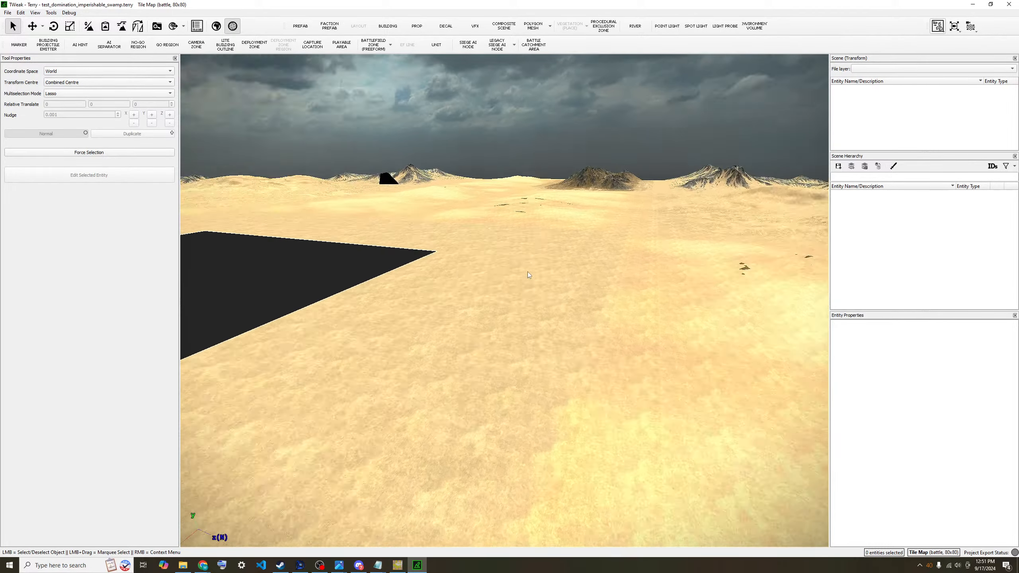
key("e")
key("w")
key("e")
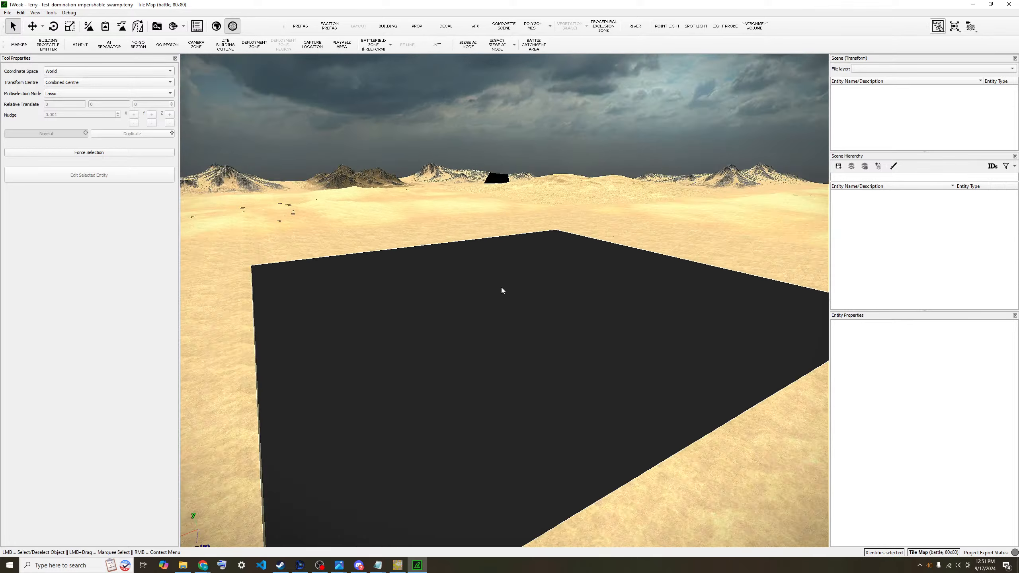
key("a")
key("s")
key("a")
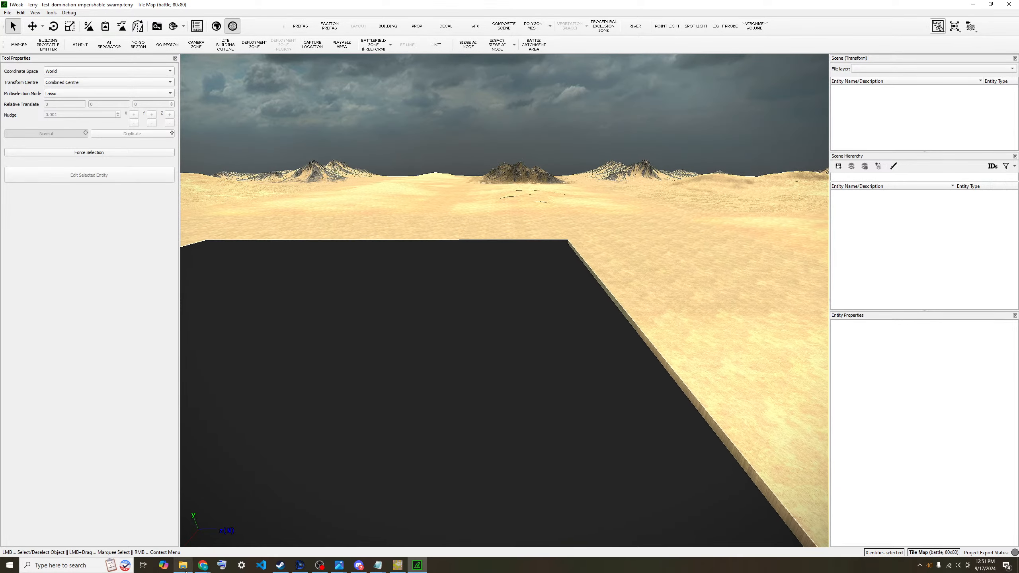
left_click(183, 565)
left_click(575, 373)
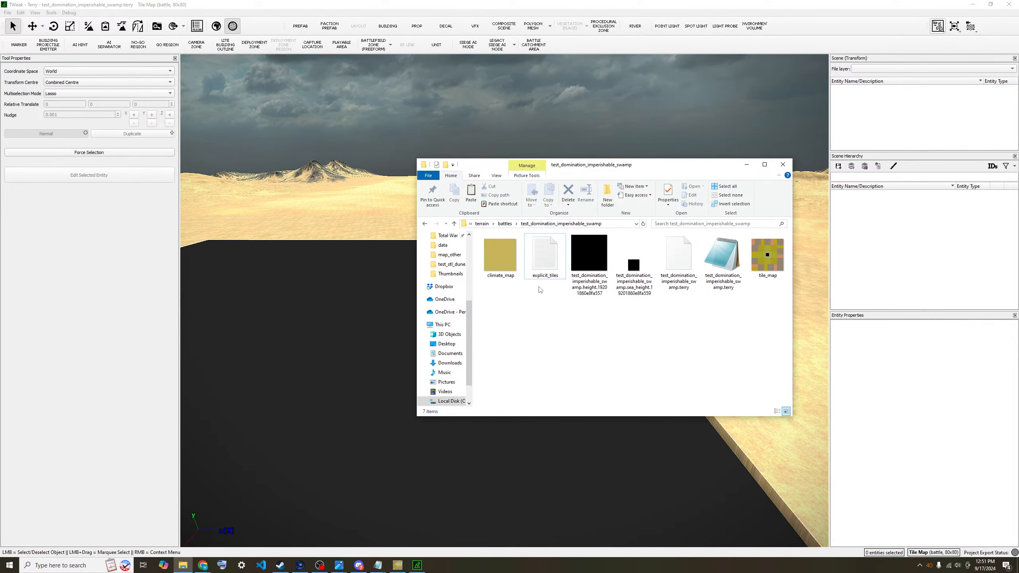
- Confirm explicit_tiles lists the domination imperishable_swamp tile at 36,36, then bring up tile_map.png's context menu
double_click(546, 259)
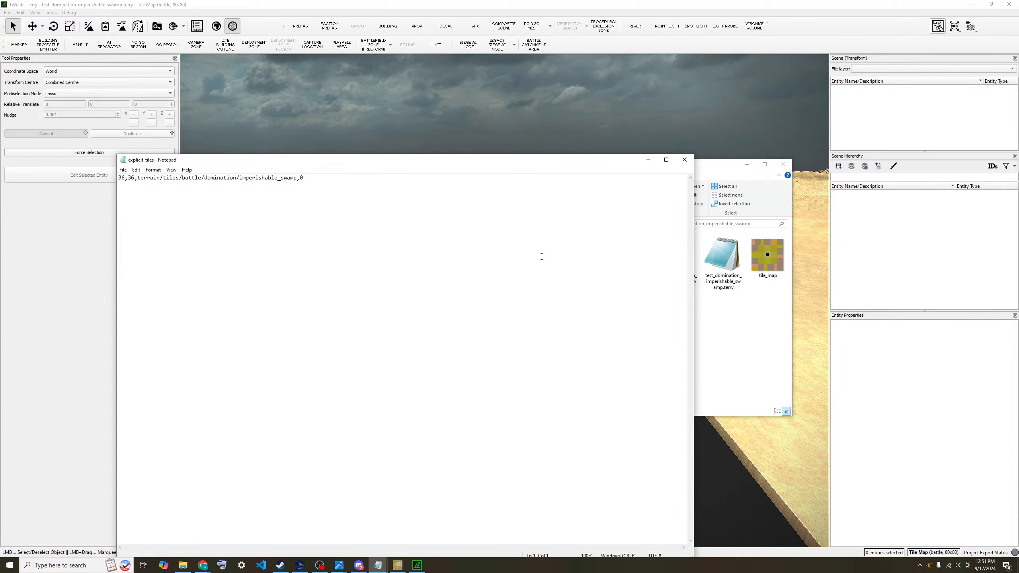
left_click(684, 159)
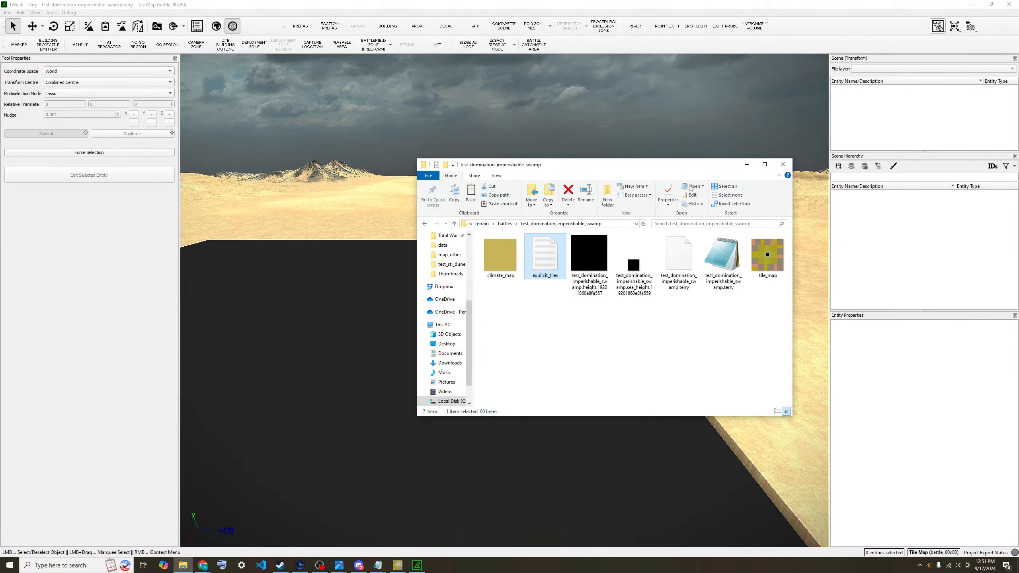
left_click(669, 342)
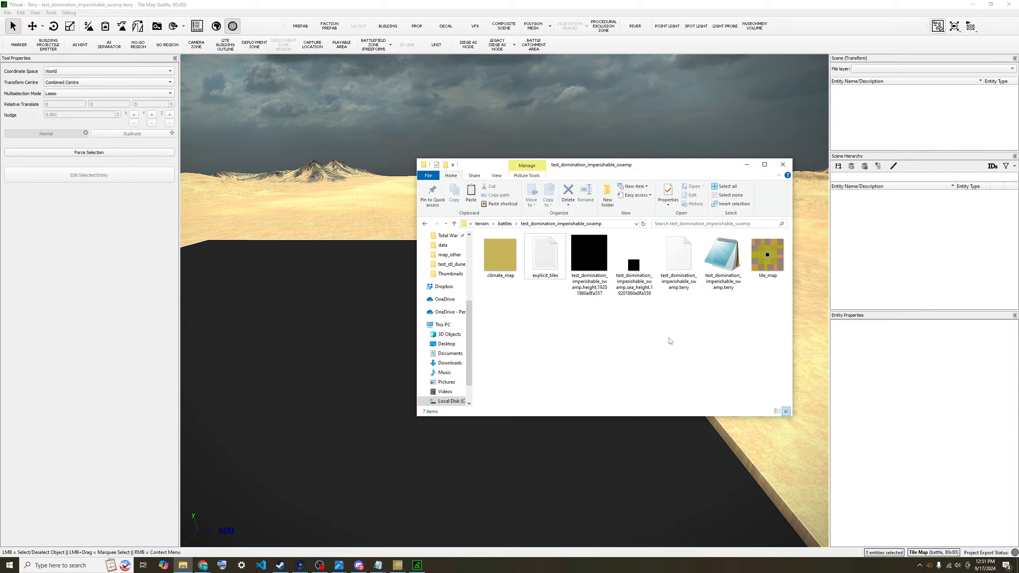
right_click(767, 252)
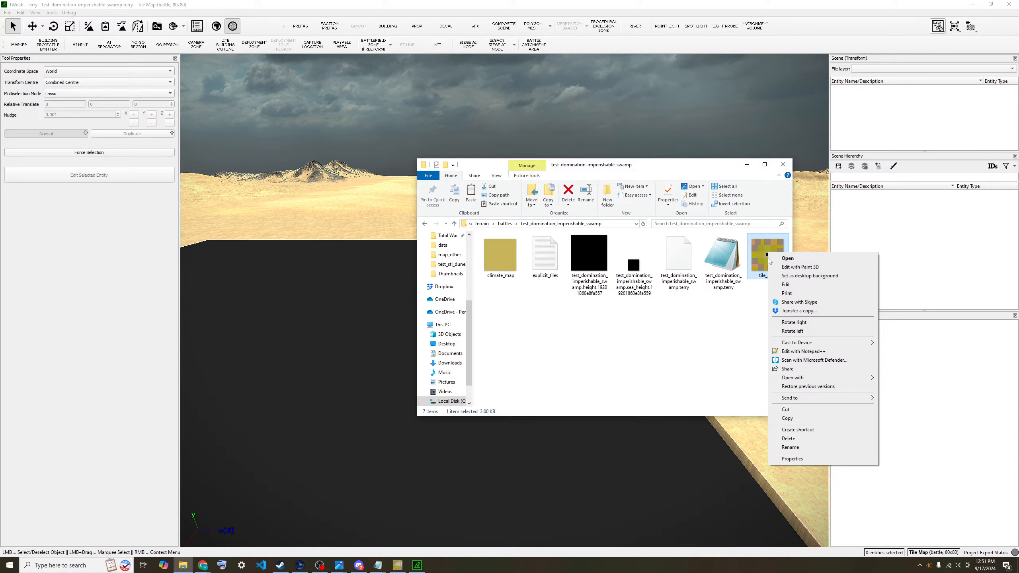
- Open tile_map.png in GIMP keeping its embedded colour profile and zoom in on the tile squares
mouse_move(816, 343)
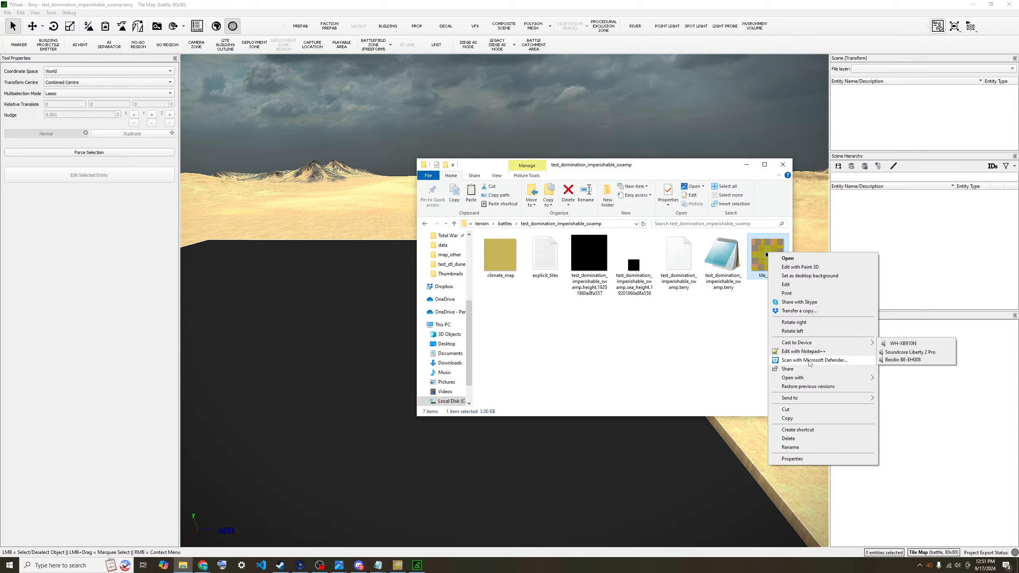
mouse_move(808, 379)
left_click(898, 379)
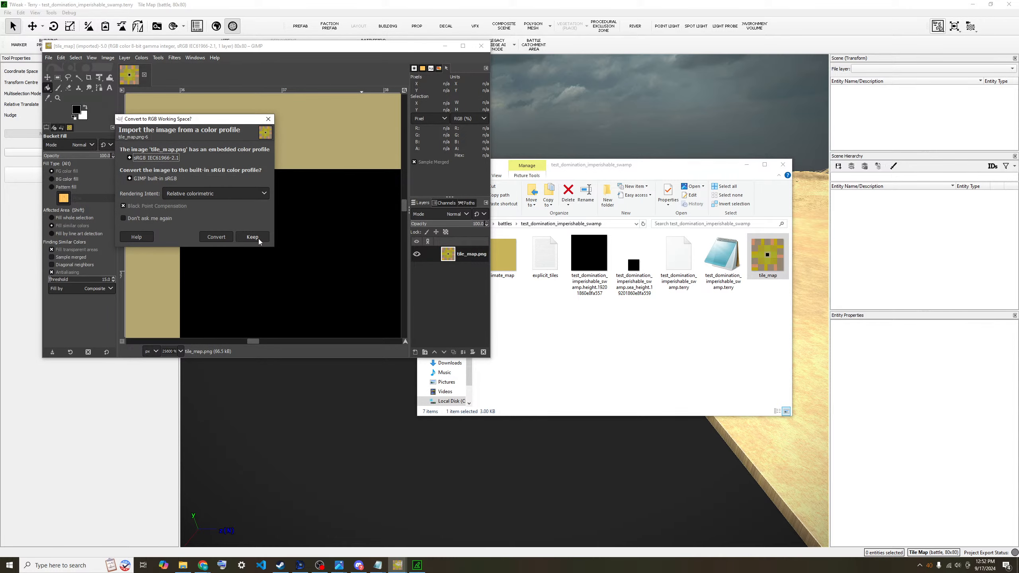
left_click(259, 239)
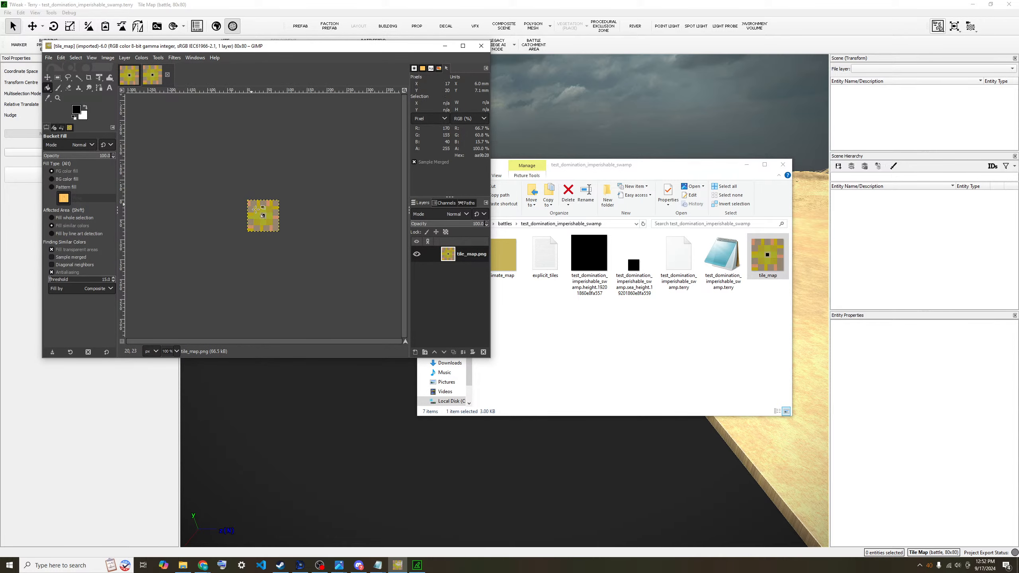
scroll(261, 213, "up", 8, "ctrl")
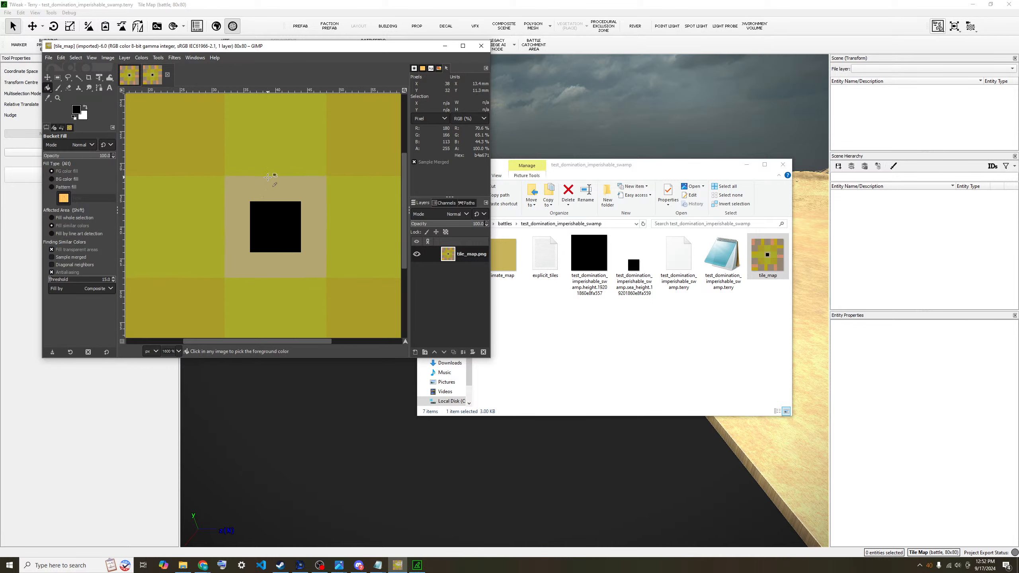
scroll(267, 177, "up", 4, "ctrl")
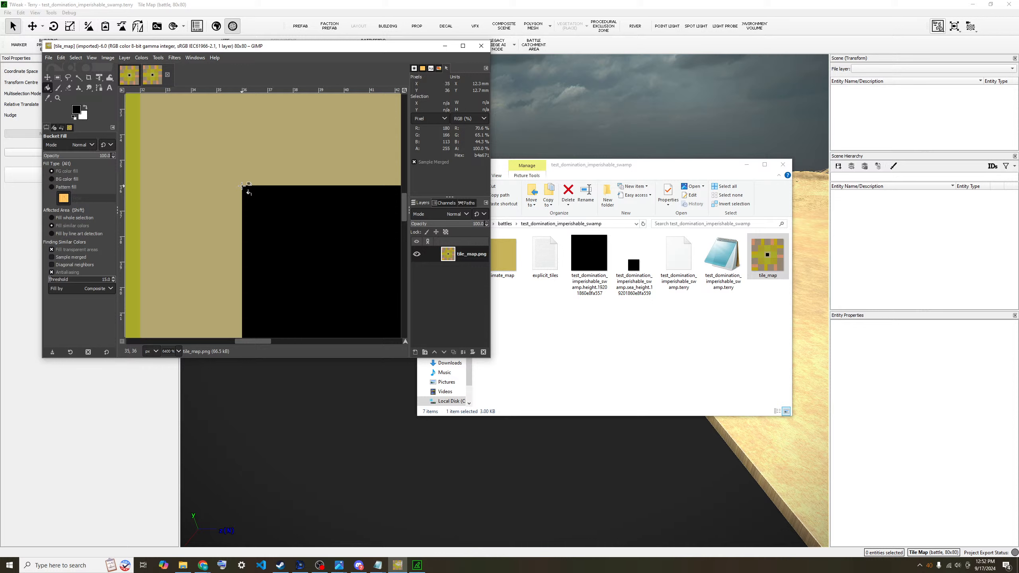
left_click(652, 349)
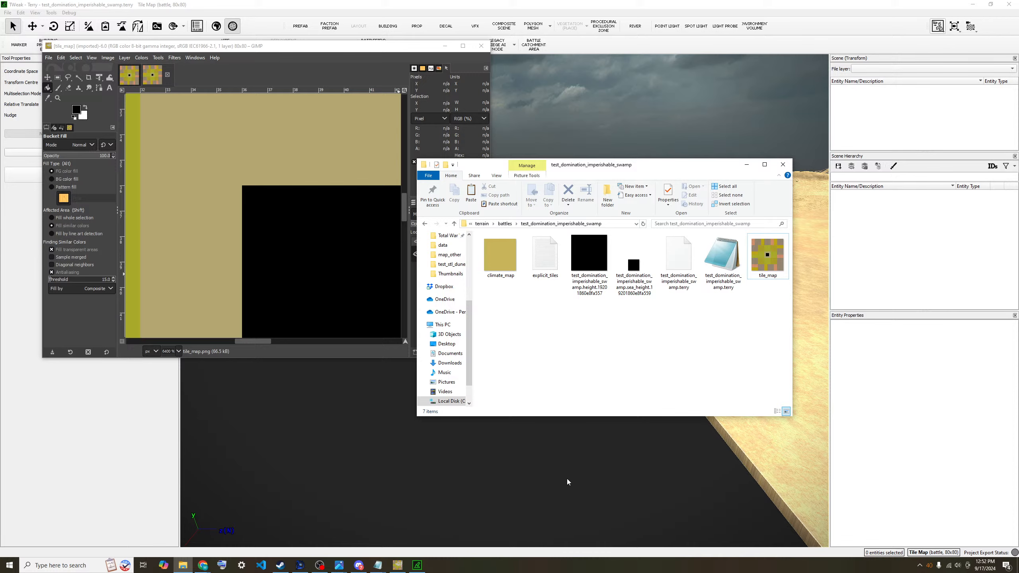
- Orbit the 3D camera around the flat black swamp platform to inspect its edges and corners
left_click(555, 476)
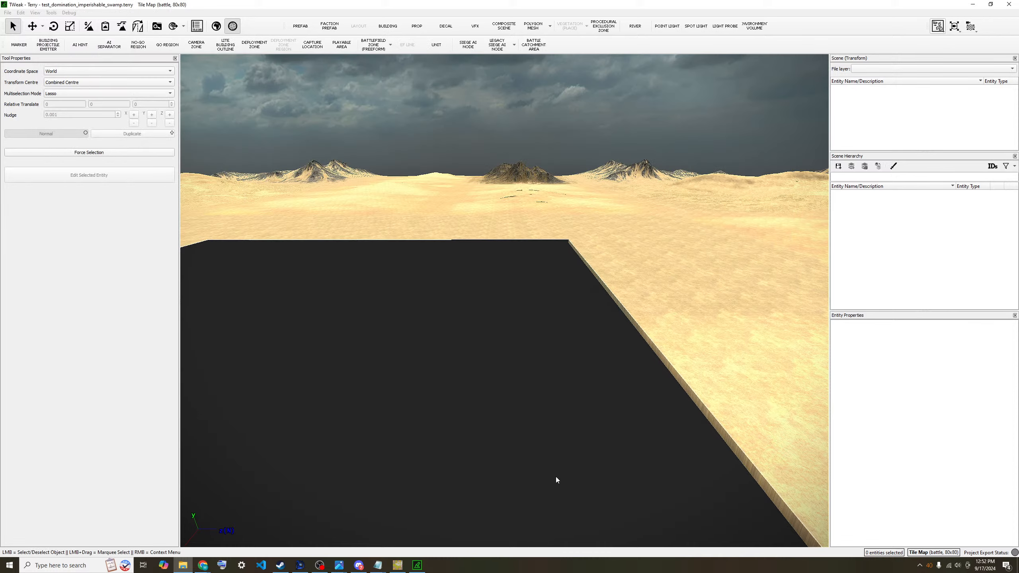
scroll(401, 341, "down", 3)
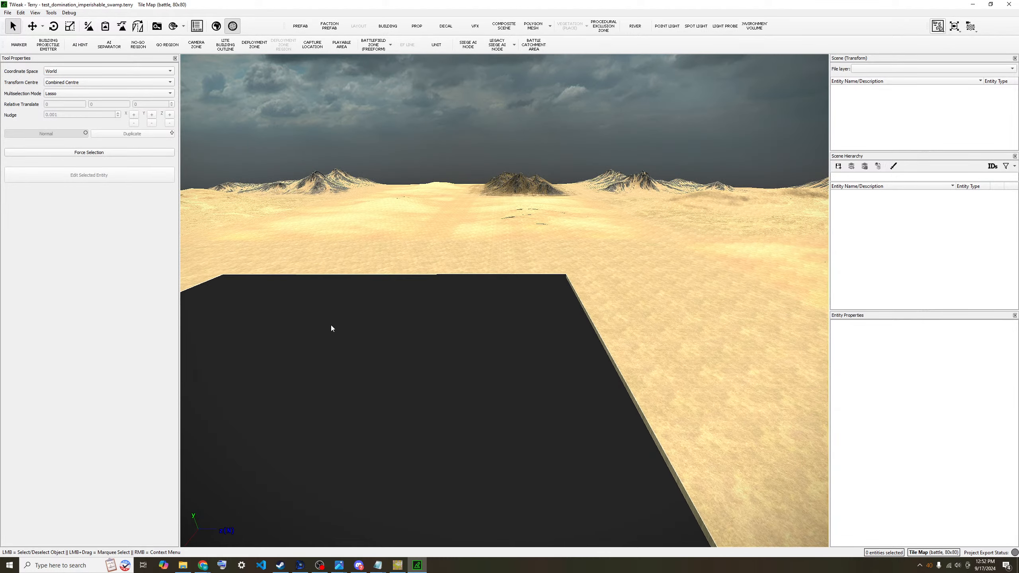
middle_click_drag(335, 345, 403, 373)
scroll(404, 373, "up", 2)
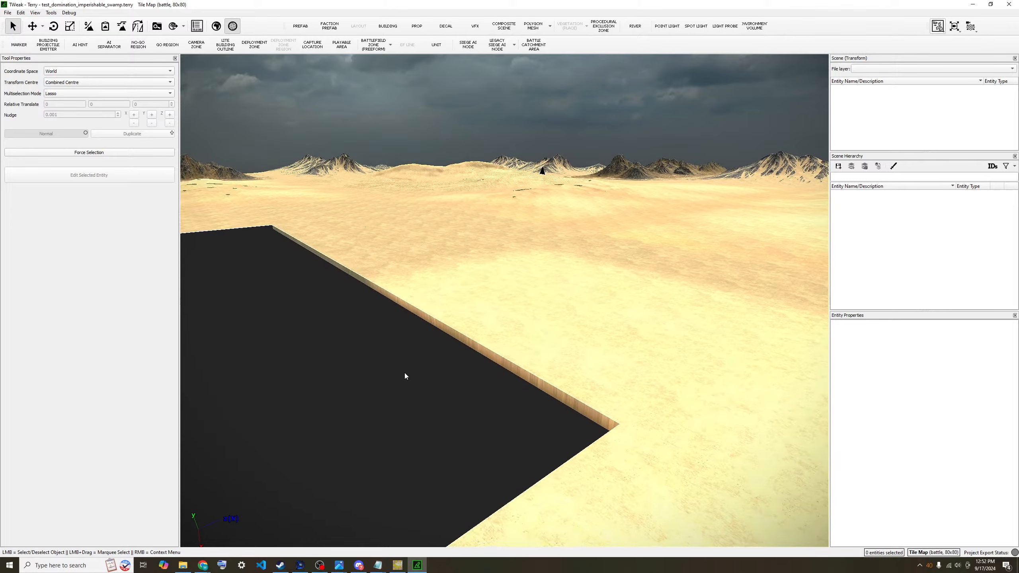
key("s")
key("a")
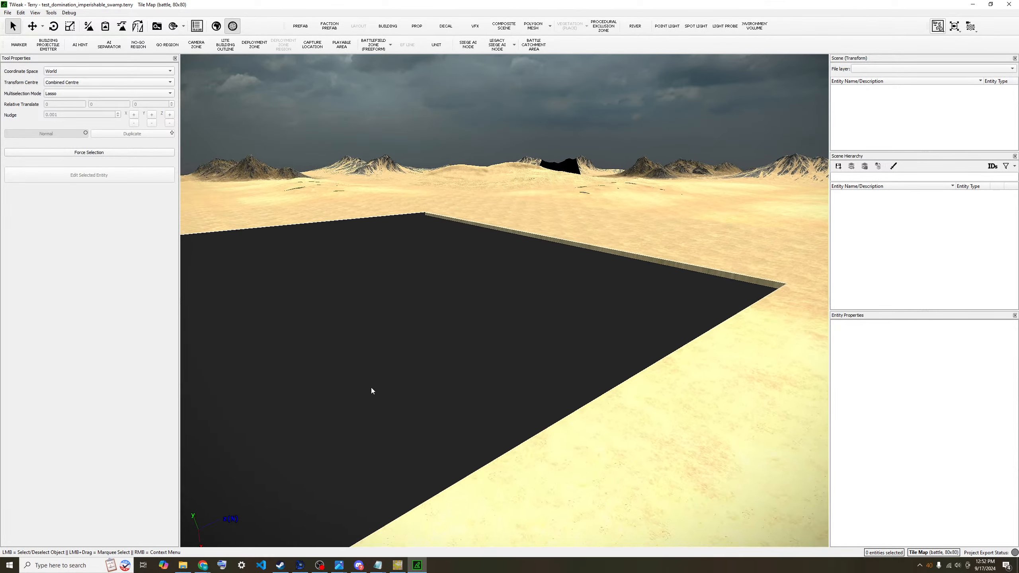
middle_click_drag(371, 387, 365, 232)
key("s")
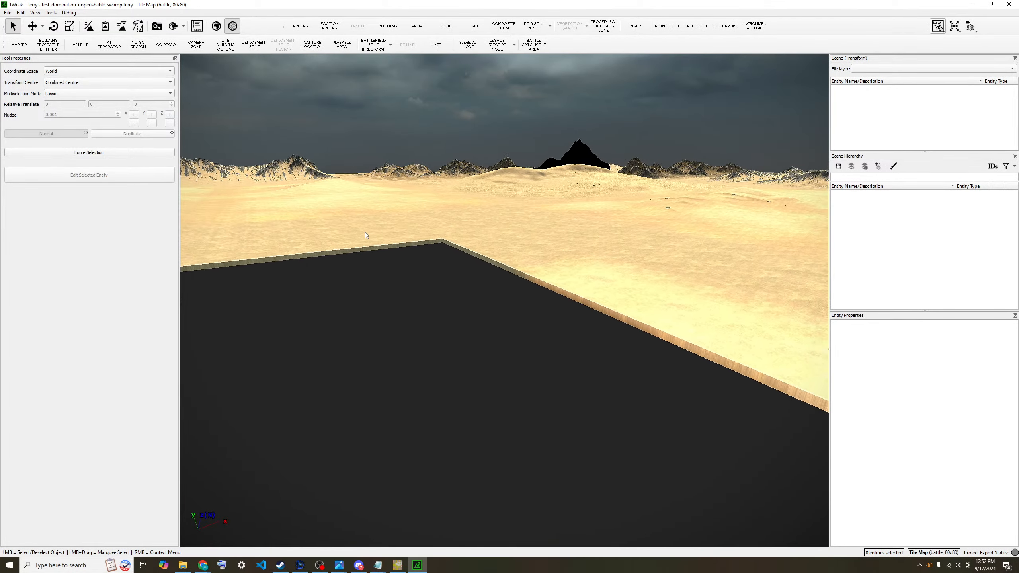
key("q")
key("e")
key("q")
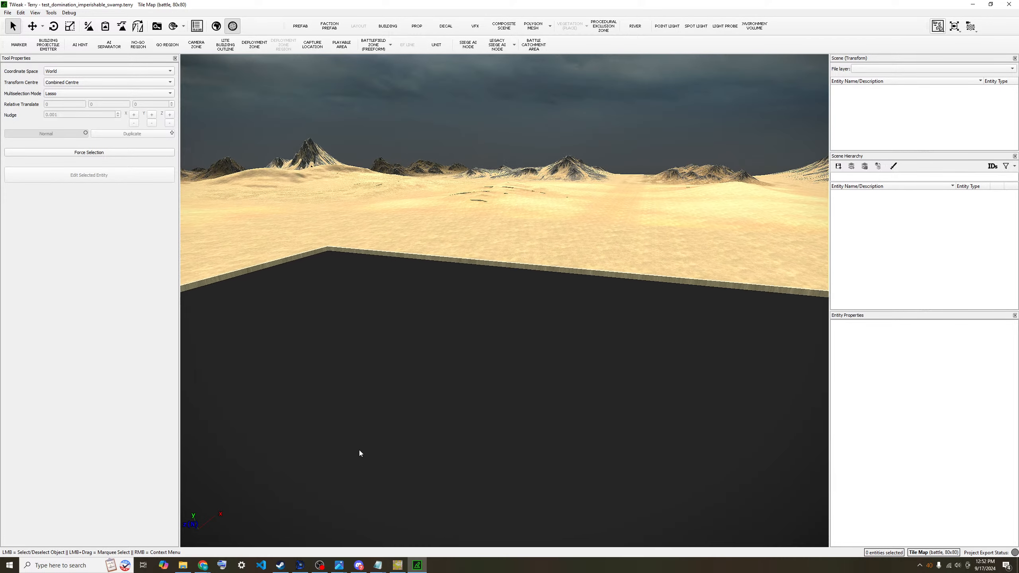
- Reopen imperishable_swamp.terry from terrain/tiles/battle/domination/imperishable_swamp, loading its terrain maps
left_click(14, 12)
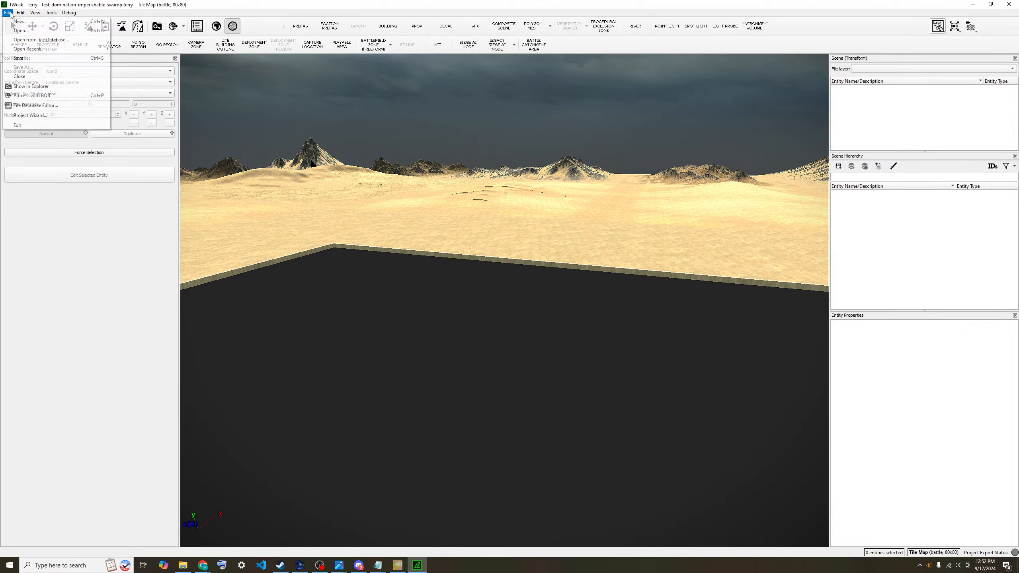
left_click(20, 35)
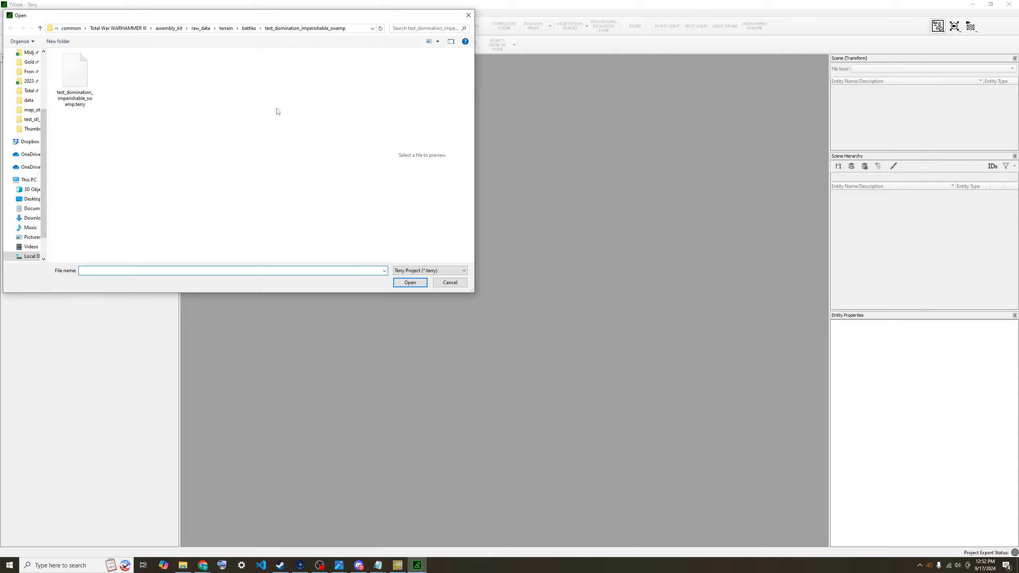
left_click(227, 28)
double_click(80, 74)
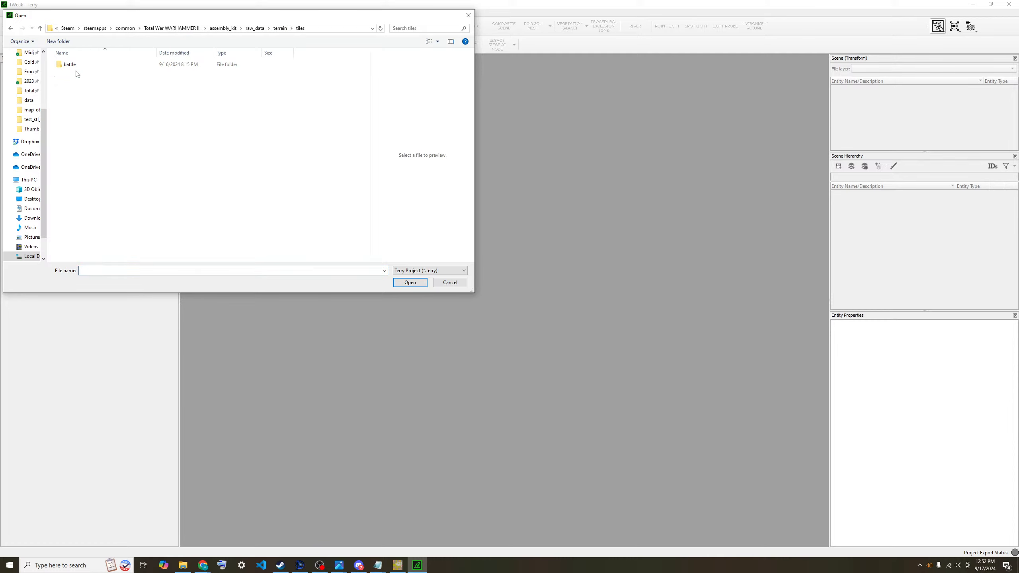
double_click(75, 65)
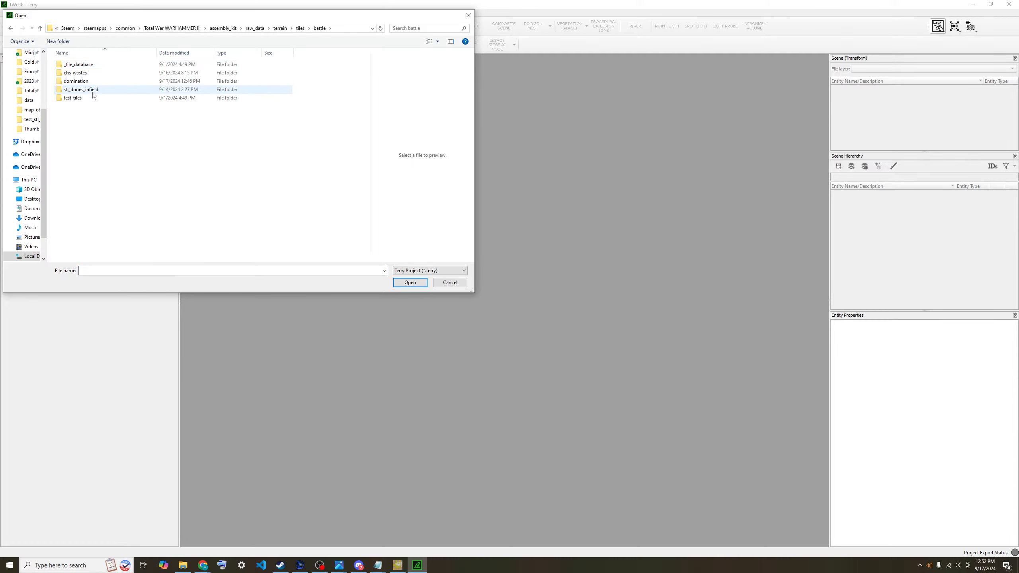
double_click(91, 82)
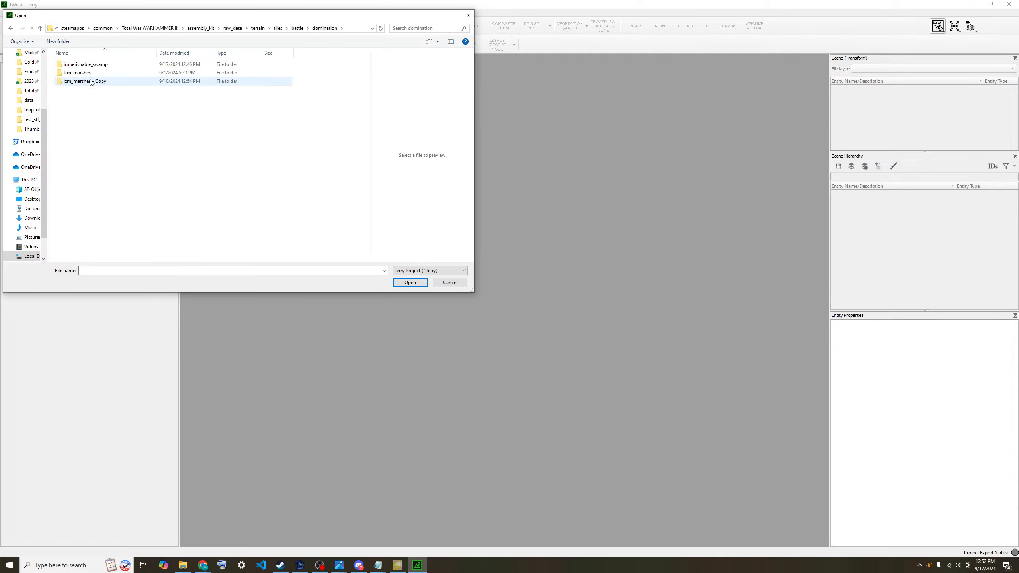
double_click(105, 65)
double_click(107, 70)
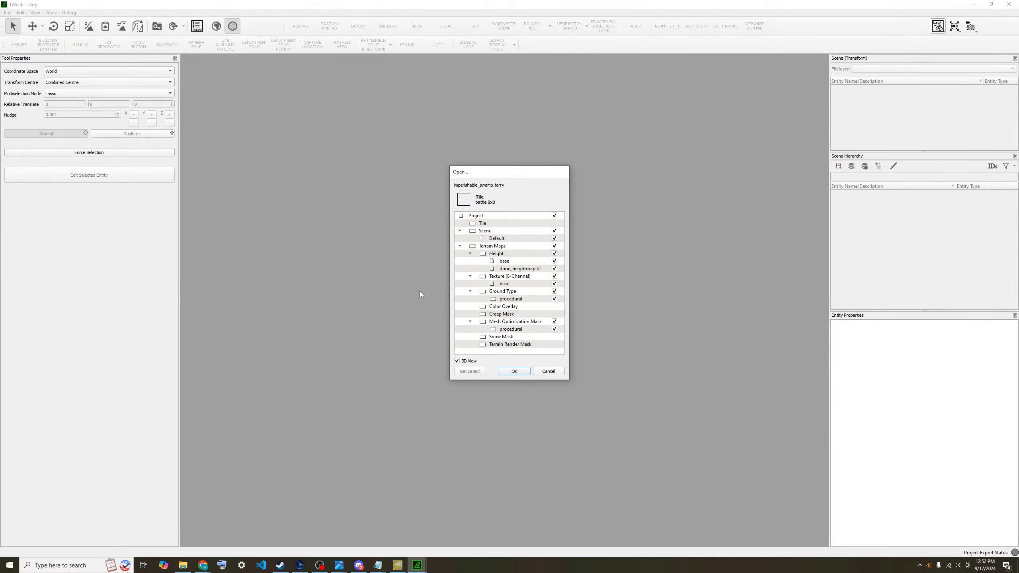
left_click(519, 372)
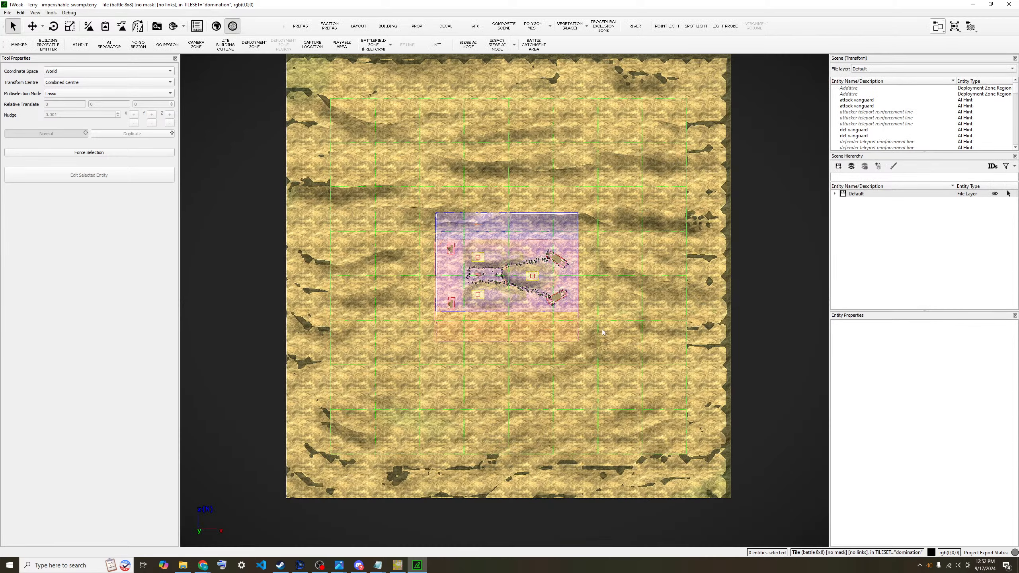
scroll(506, 298, "up", 5)
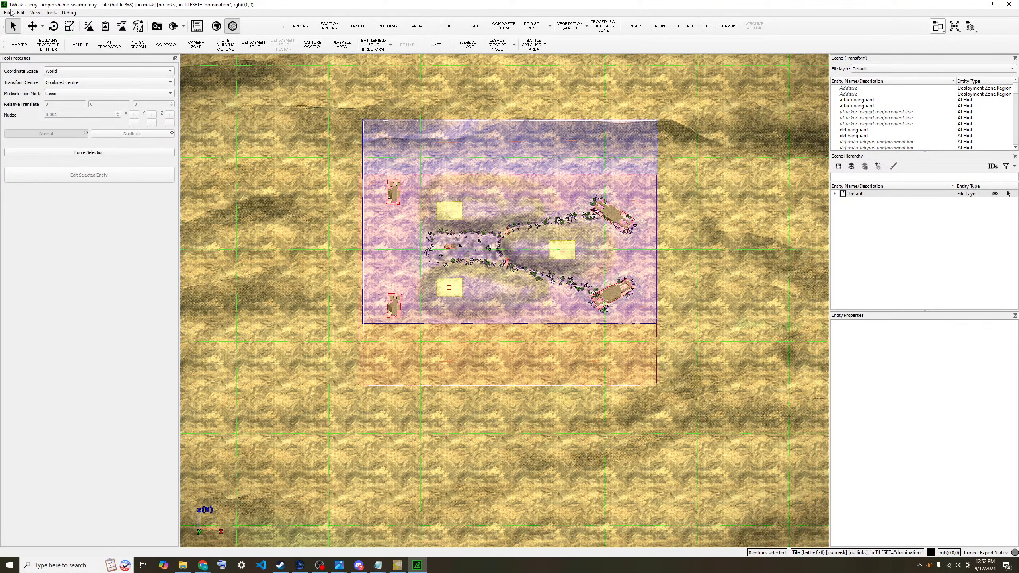
left_click(8, 12)
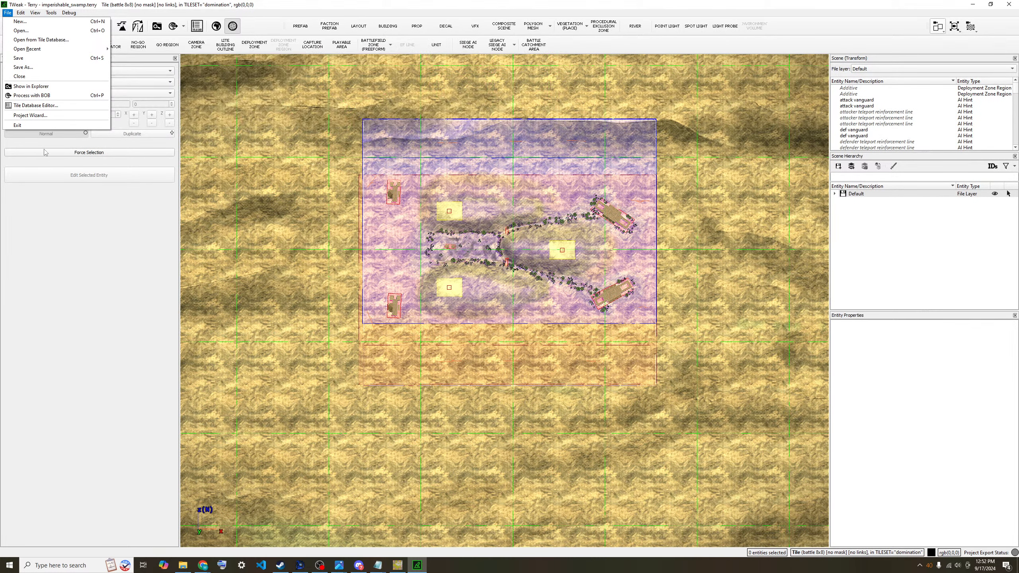
- Open the .terry project in terrain/battles/test_domination_imperishable_swamp and accept the tile map load options
left_click(32, 31)
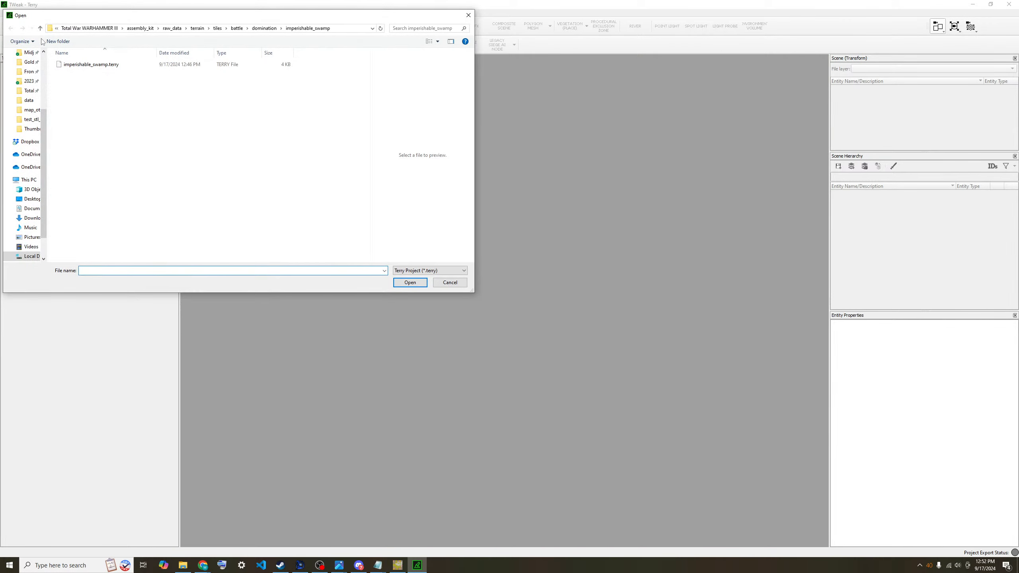
left_click(217, 29)
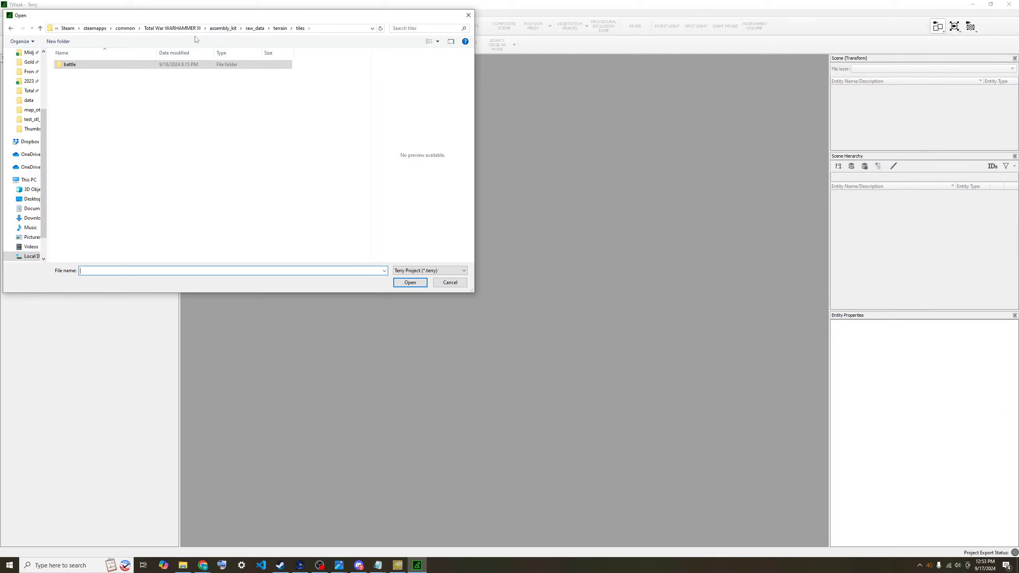
left_click(279, 28)
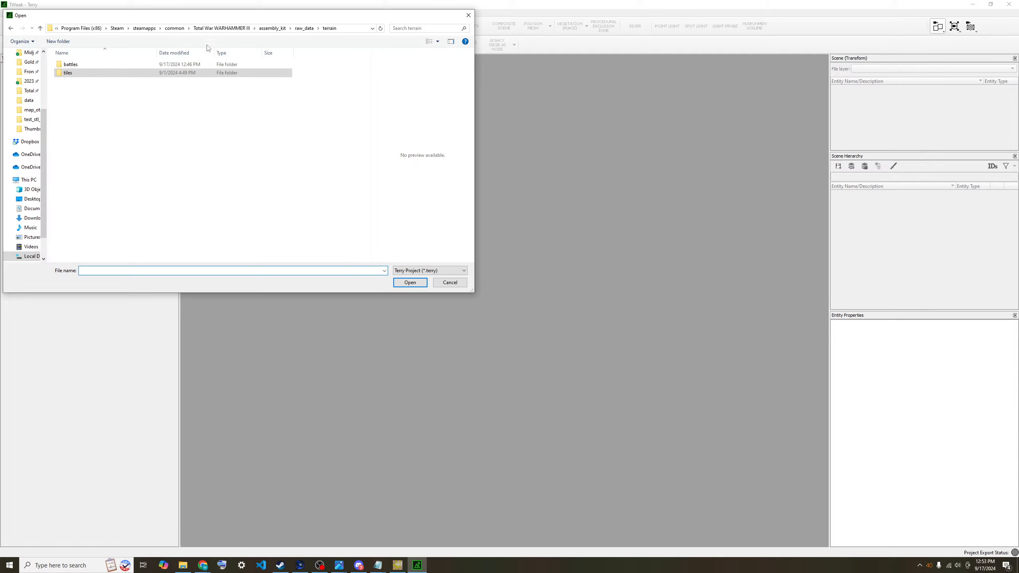
double_click(130, 65)
left_click(131, 93)
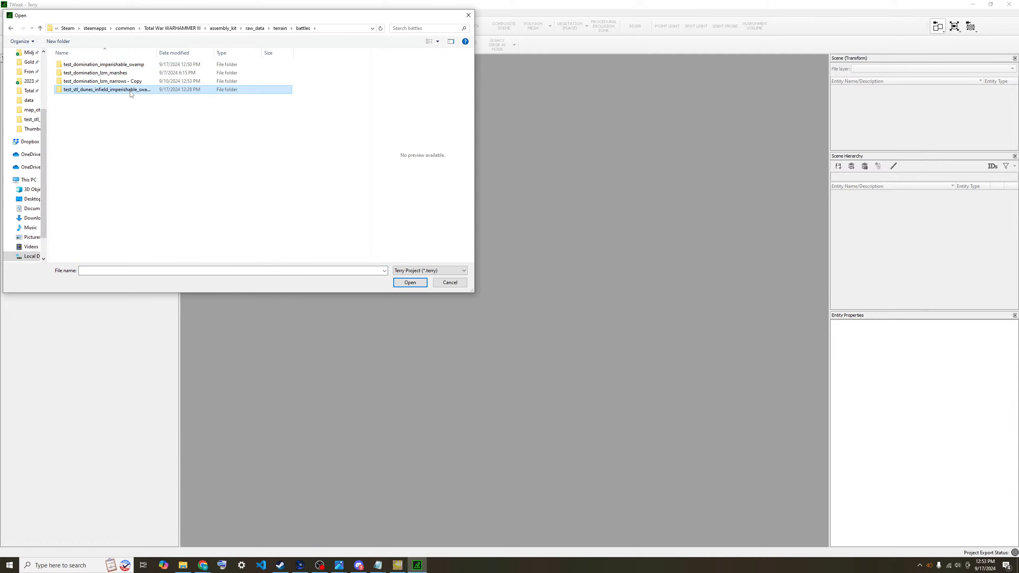
left_click(131, 74)
double_click(131, 65)
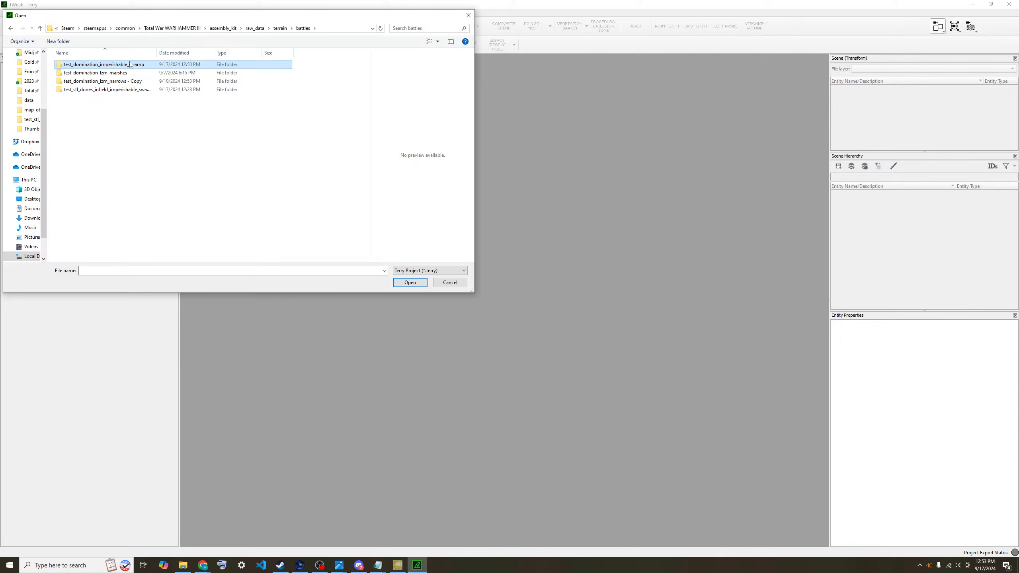
left_click(85, 82)
left_click(410, 283)
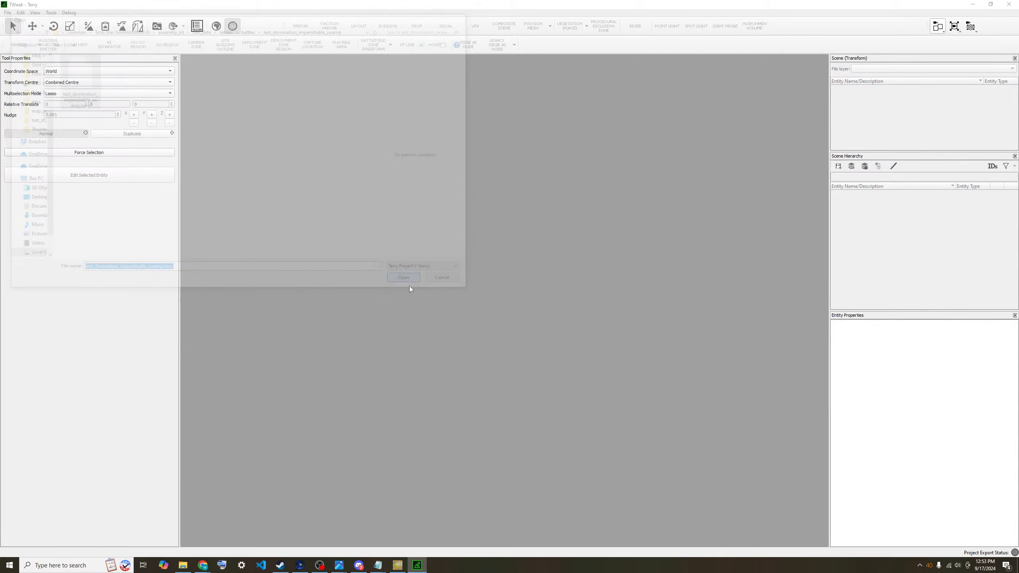
left_click(515, 356)
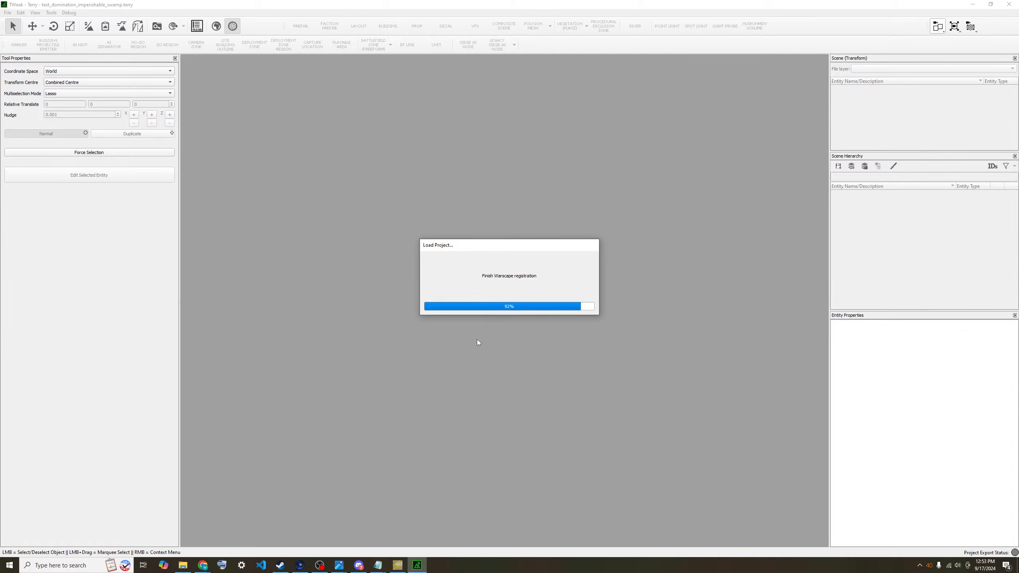
- Close both leftover explicit_tiles Notepad windows
mouse_move(378, 566)
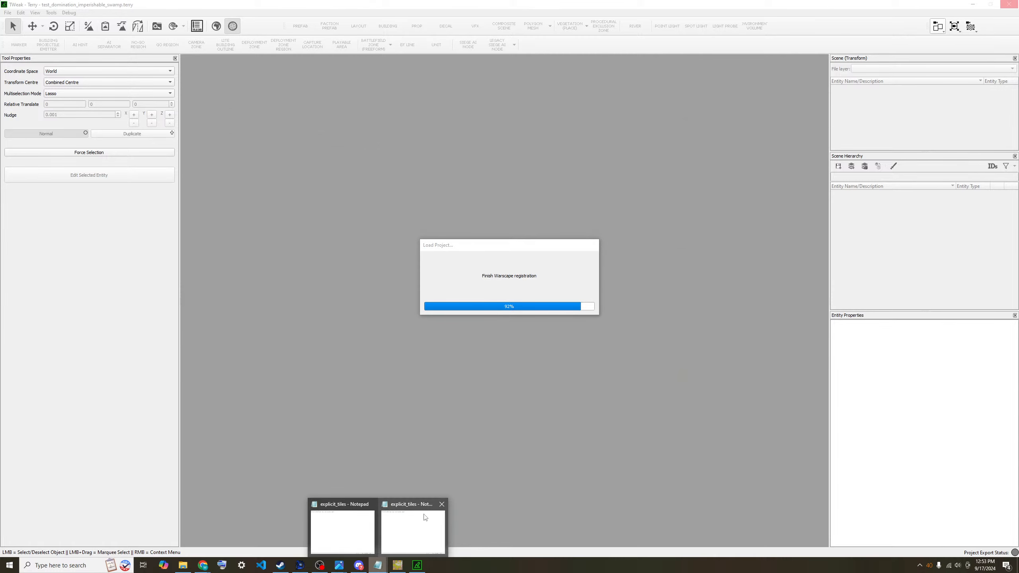
mouse_move(376, 513)
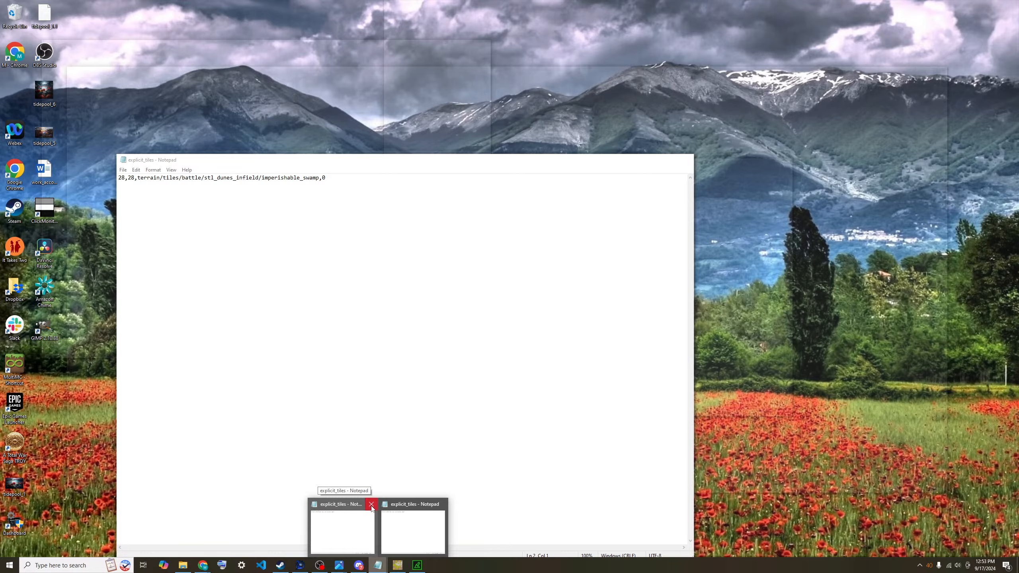
left_click(371, 504)
left_click(407, 504)
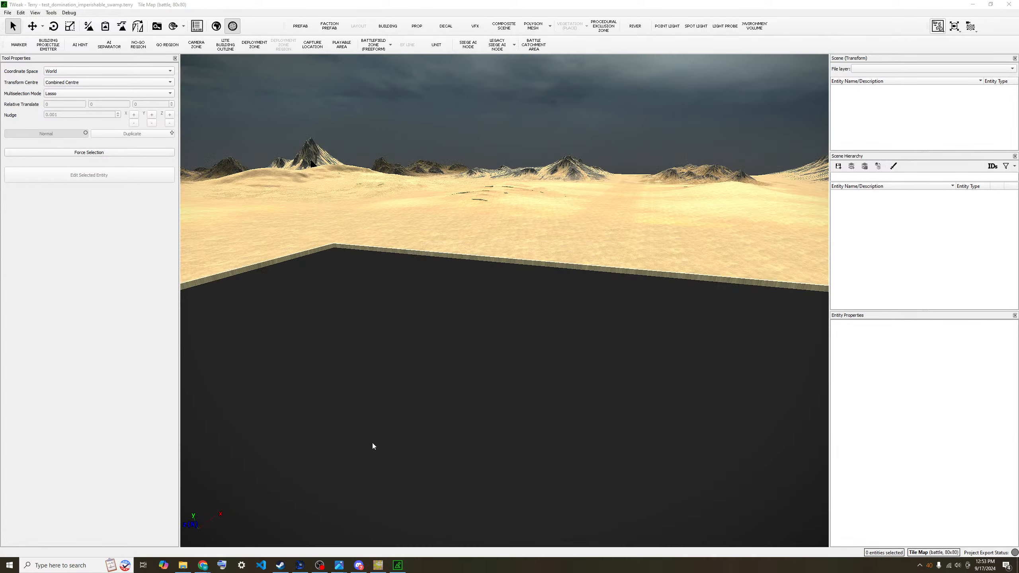
- Pull the camera back and turn around the loaded 80x80 battle tile map in 3D
scroll(367, 428, "down", 3)
scroll(355, 392, "up", 4)
left_click(447, 442)
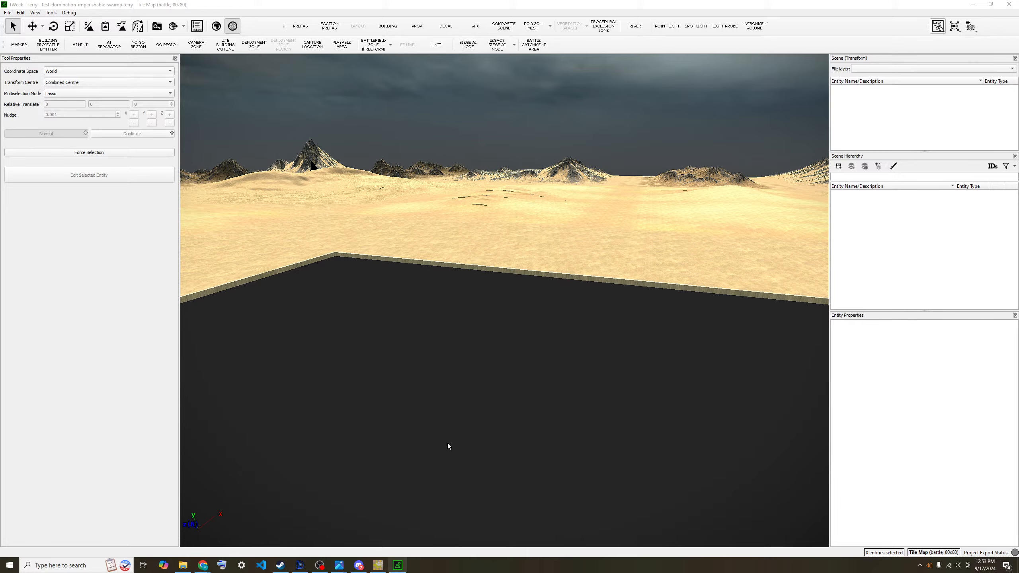
key("s")
key("e")
key("s")
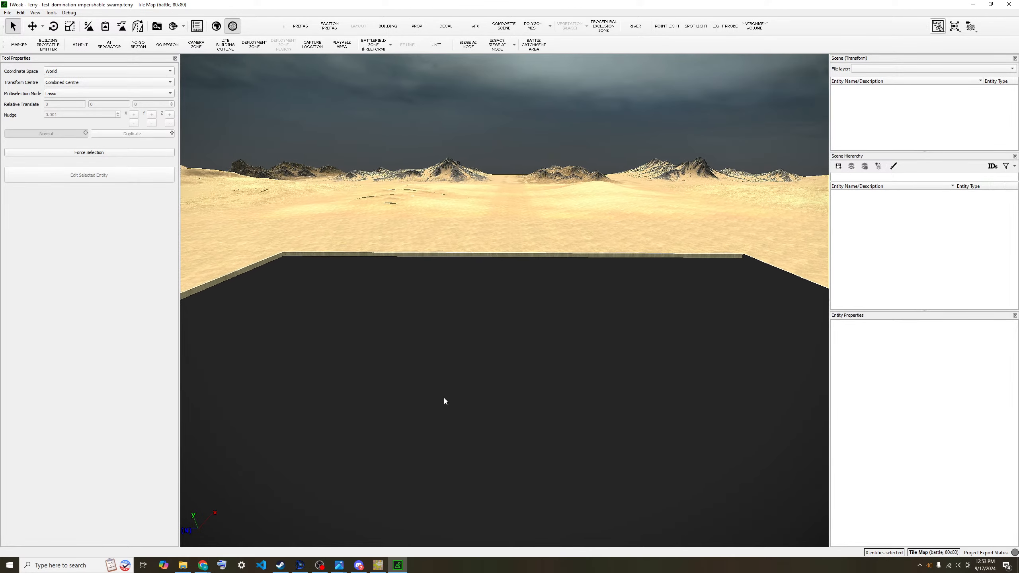
key("e")
key("s")
key("e")
key("s")
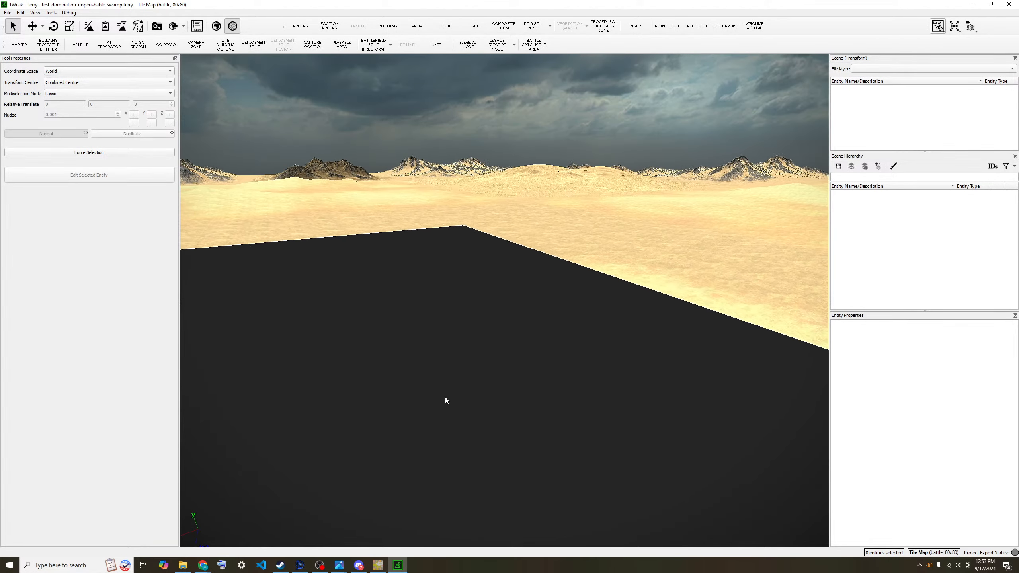
key("s")
key("q")
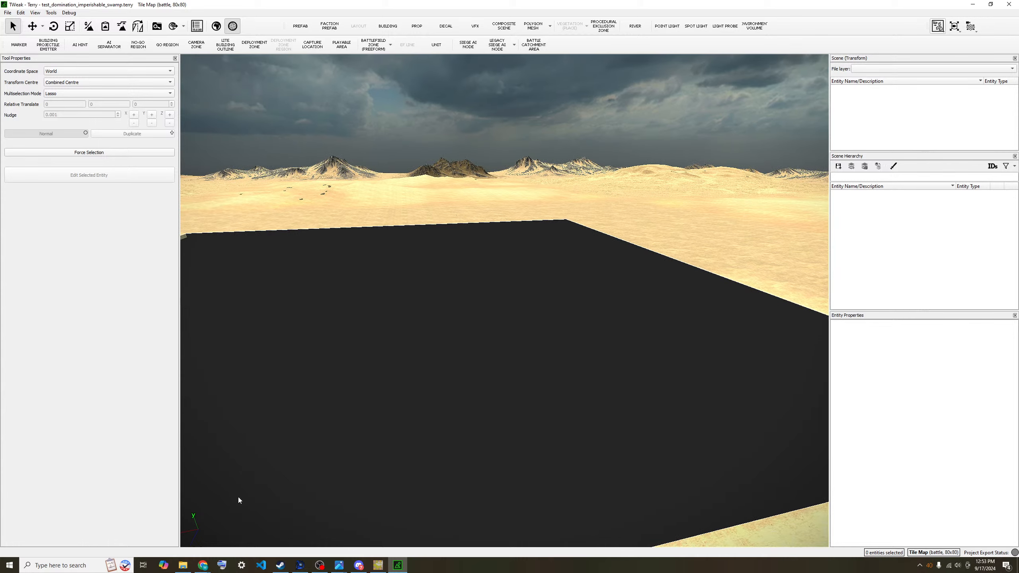
left_click(186, 569)
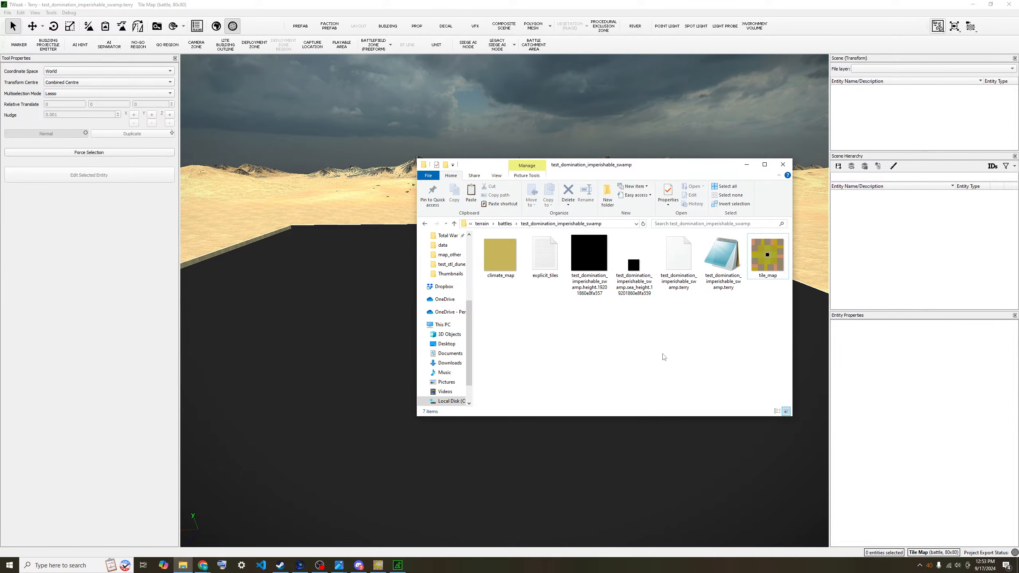
- View the .terry file as text, then check explicit_tiles points to terrain/tiles/battle/domination/imperishable_swamp
double_click(728, 259)
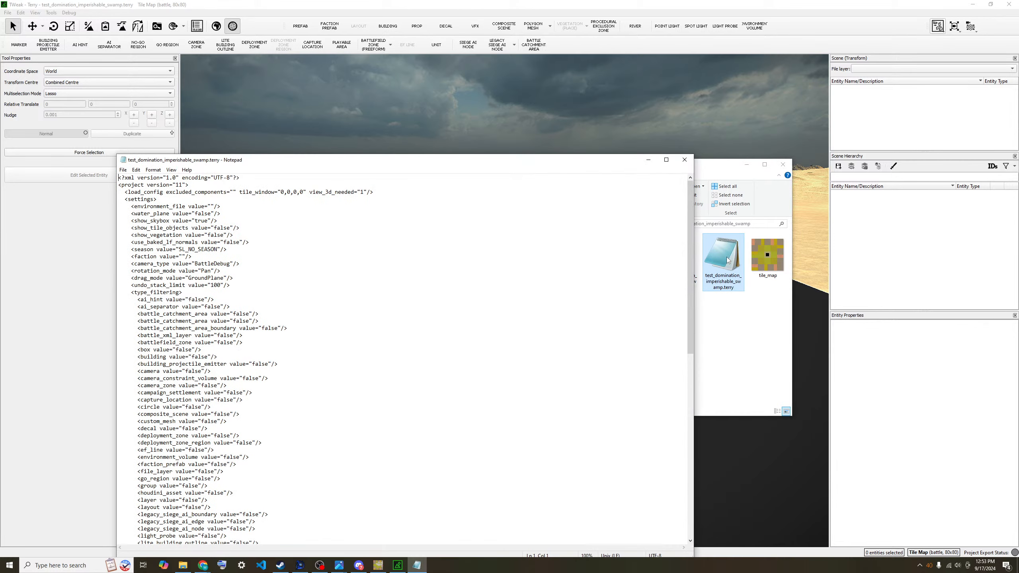
left_click(684, 159)
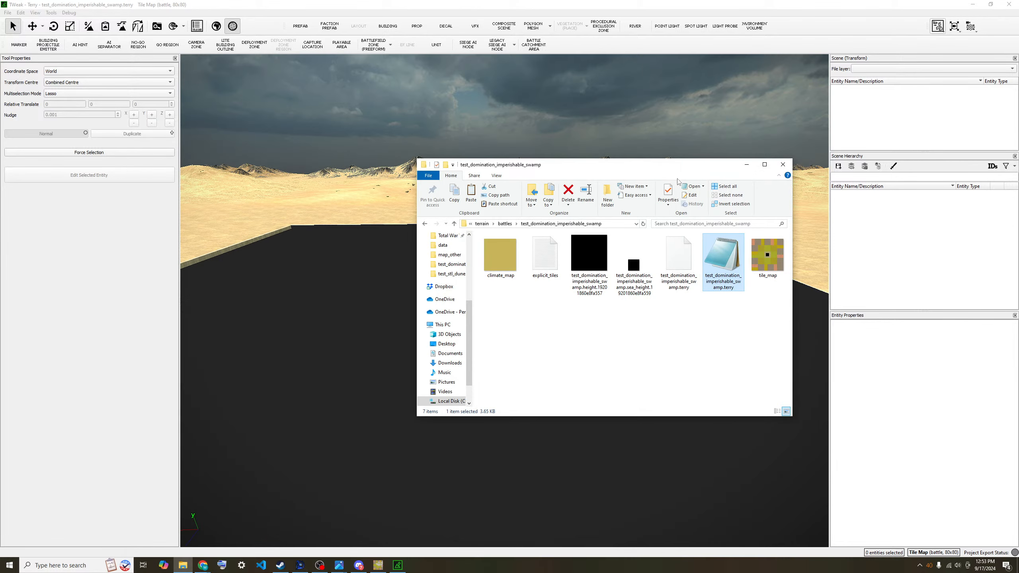
double_click(558, 246)
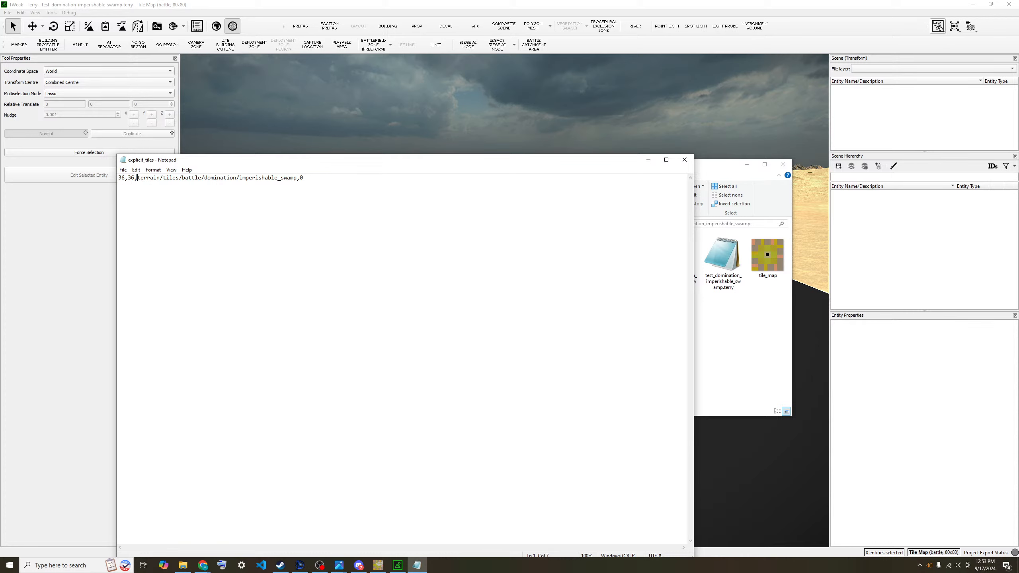
left_click_drag(137, 178, 329, 178)
left_click(52, 238)
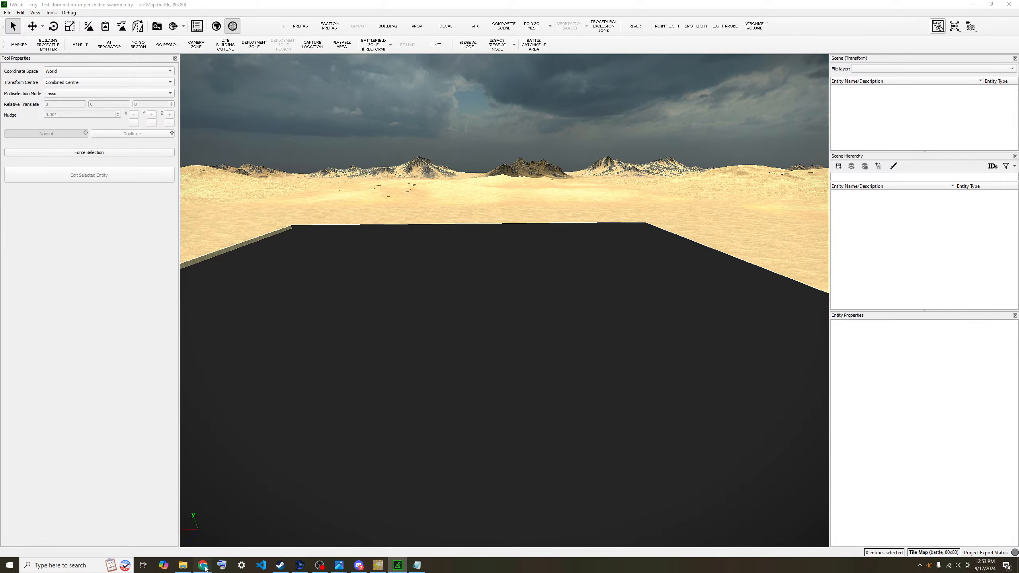
- Scroll through sections 1 and 2 of the WH3 Domination Map Making Guide in Chrome
mouse_move(203, 565)
left_click(133, 544)
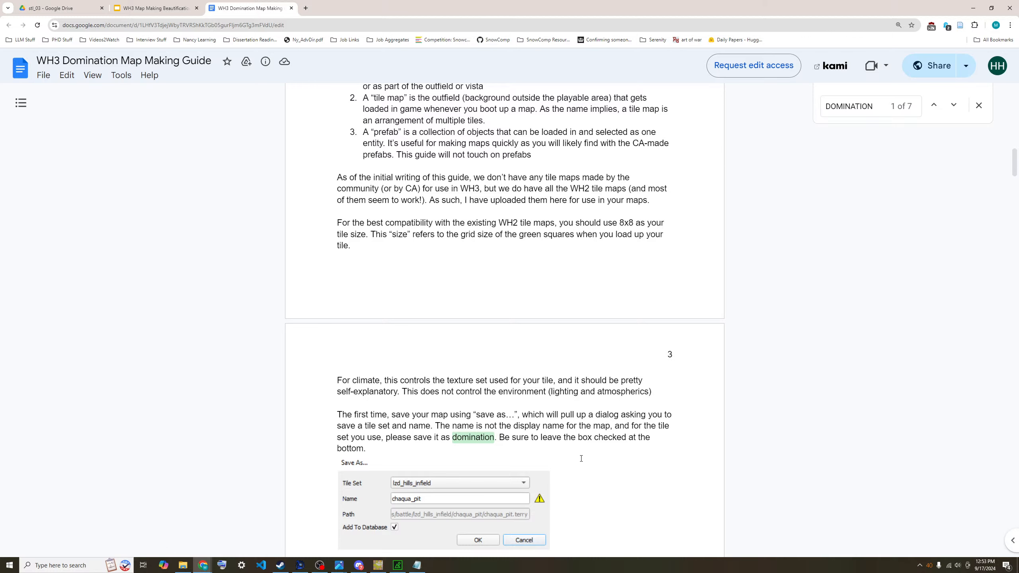
scroll(556, 415, "down", 4)
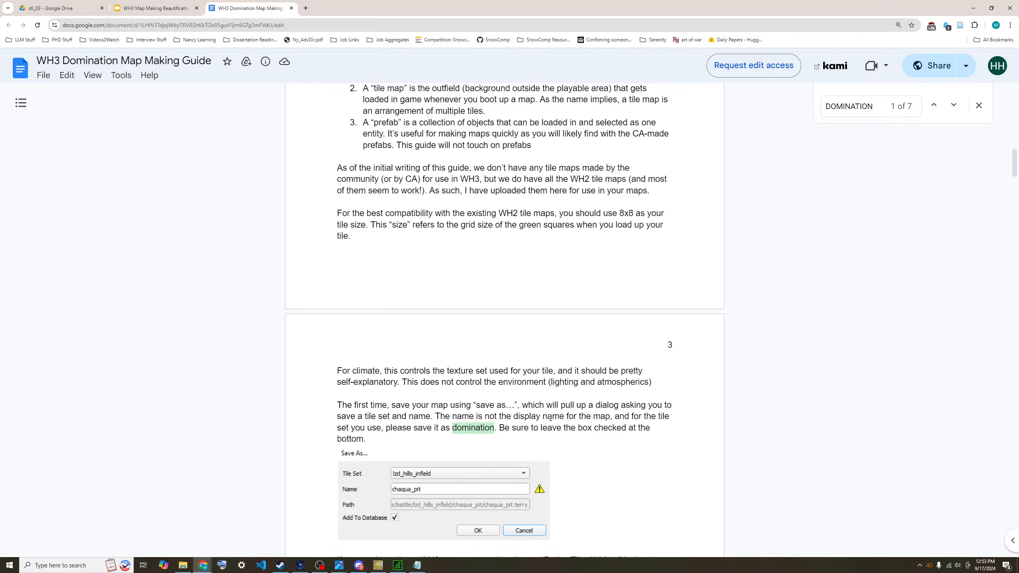
scroll(602, 377, "down", 5)
scroll(606, 374, "up", 15)
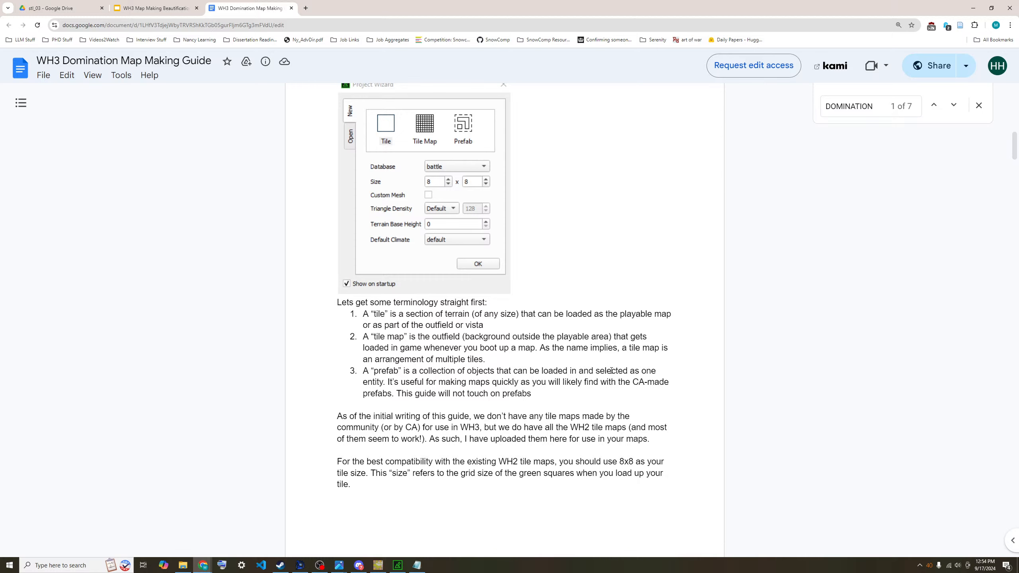
scroll(614, 370, "up", 3)
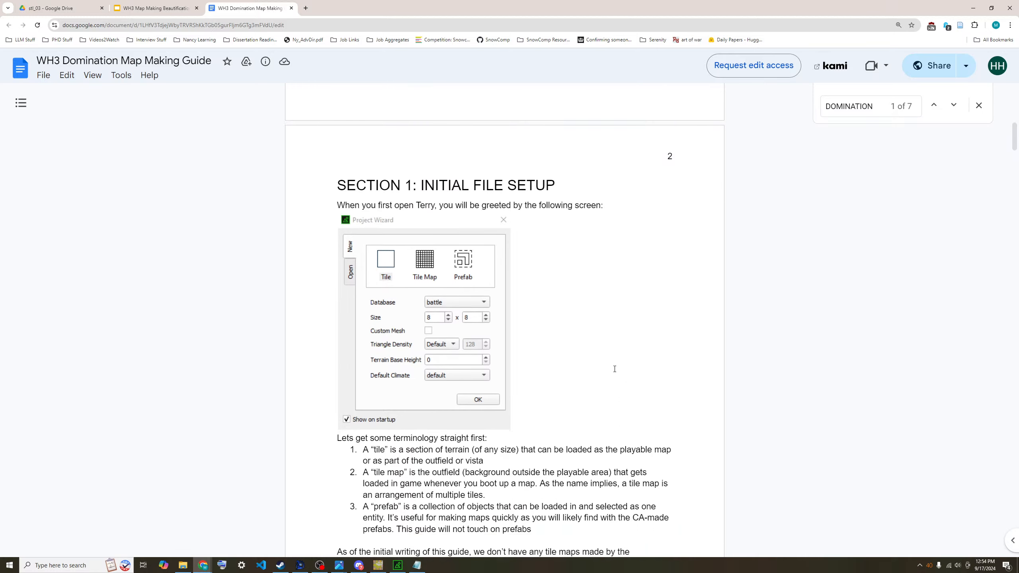
scroll(614, 369, "down", 12)
scroll(616, 368, "down", 20)
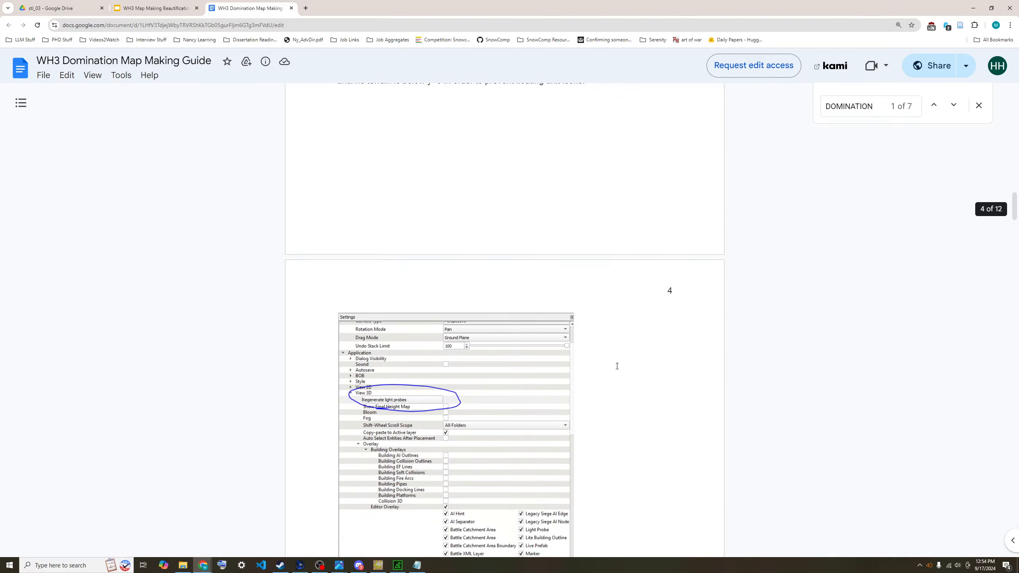